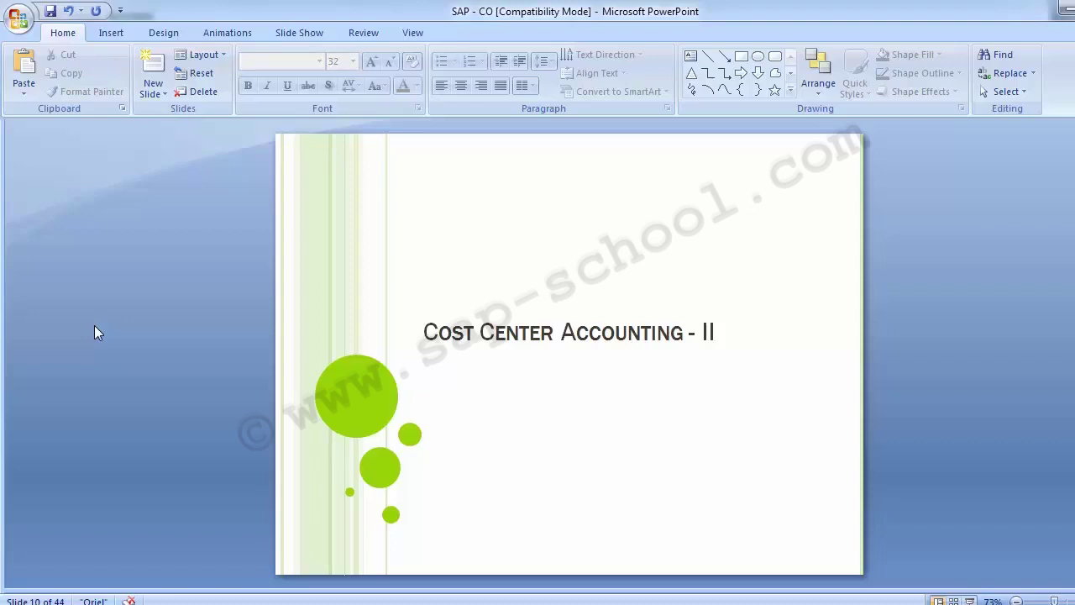
- Show the Activity Type slide and switch to the SAP Easy Access window
{"action": "key", "text": "Page_Down"}
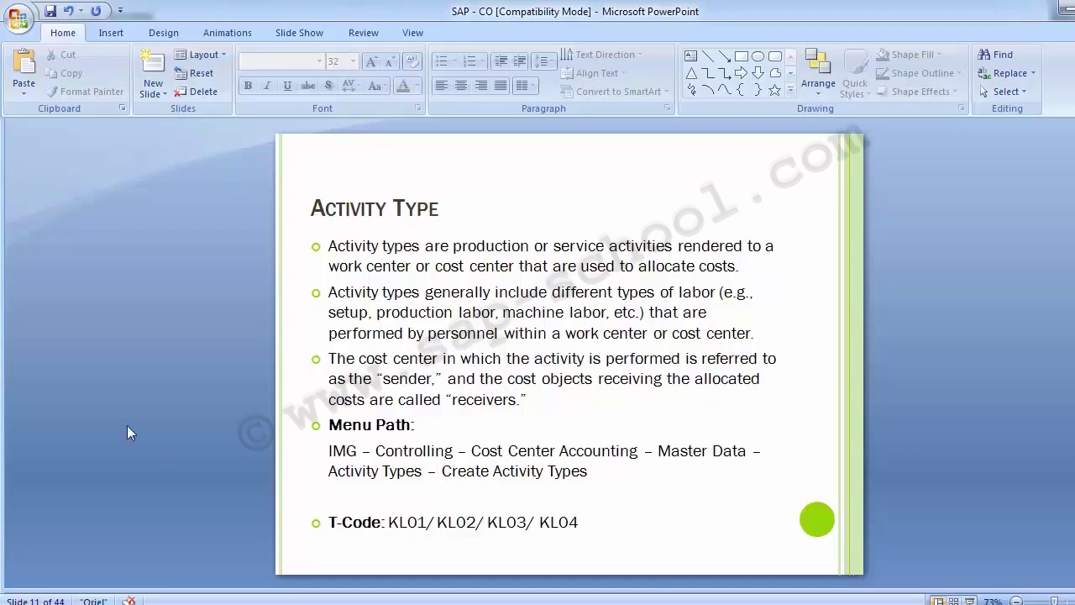
{"action": "left_click", "coordinate": [454, 516]}
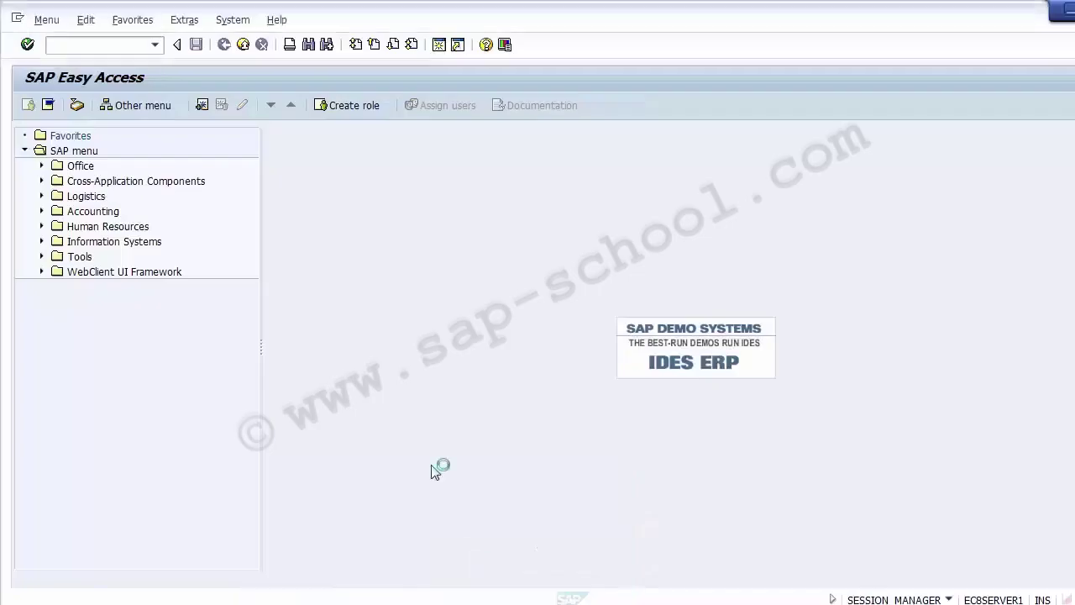
- Run transaction Spro and display the SAP Reference IMG
{"action": "left_click", "coordinate": [83, 48]}
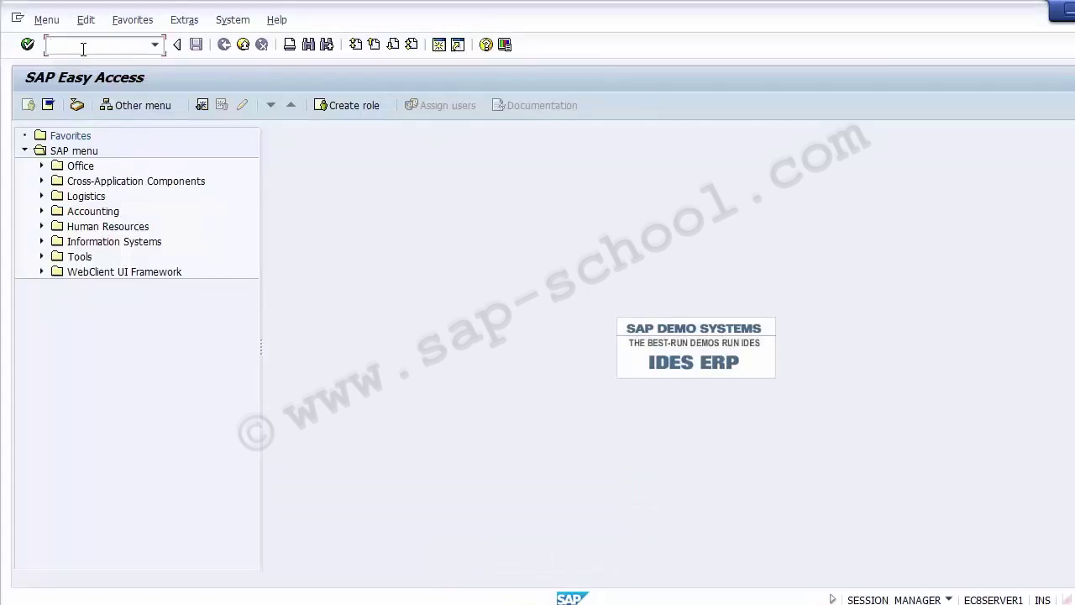
{"action": "type", "text": "Spro"}
{"action": "key", "text": "Return"}
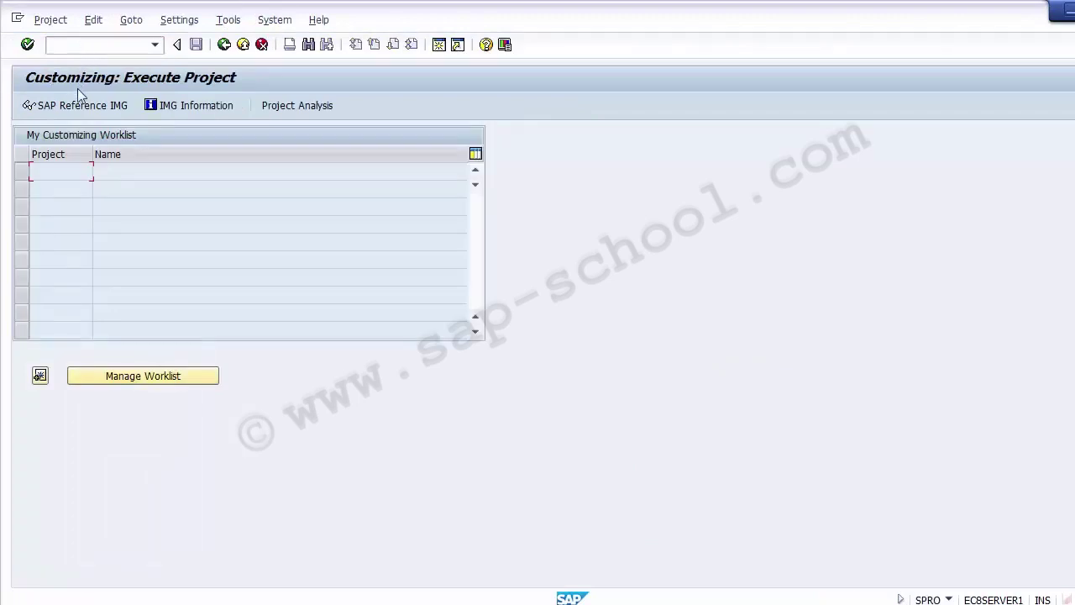
{"action": "left_click", "coordinate": [73, 108]}
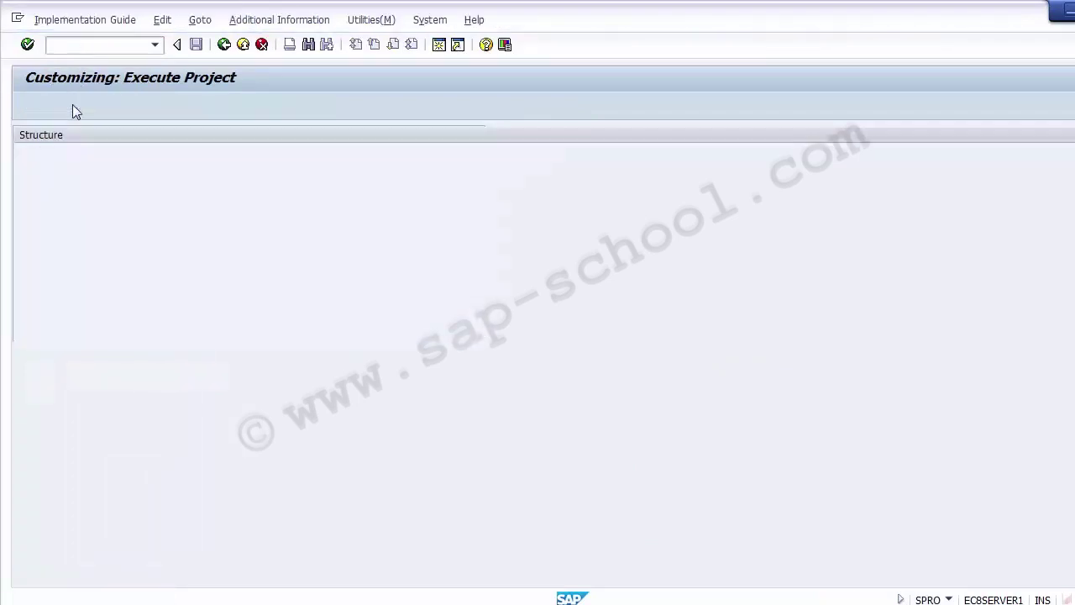
- Expand the implementation guide through Controlling, Cost Center Accounting and Master Data down to the Activity Types entries
{"action": "left_click", "coordinate": [42, 333]}
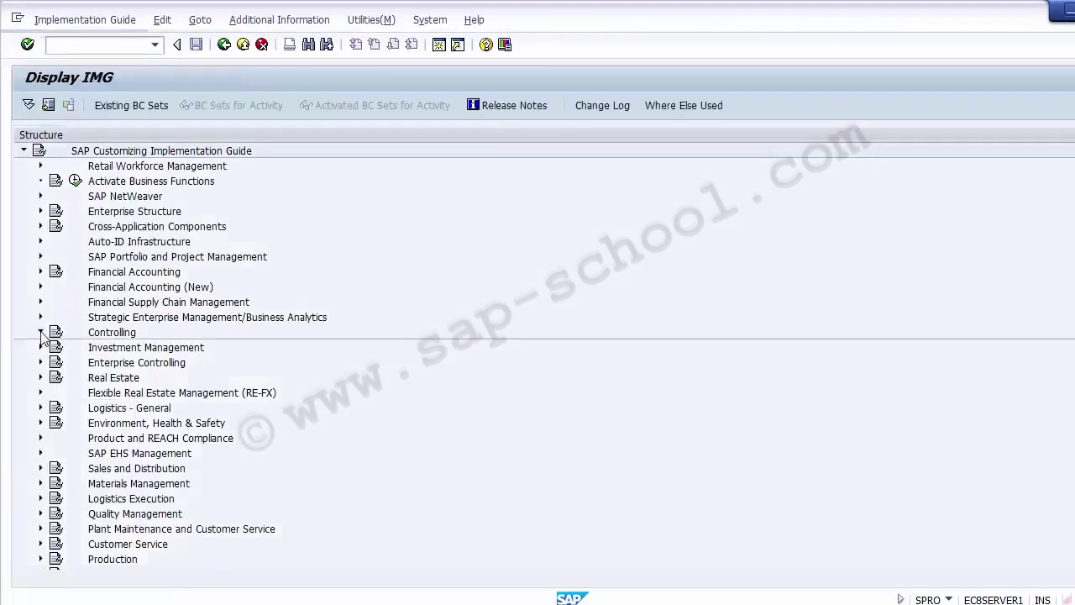
{"action": "left_click", "coordinate": [114, 378]}
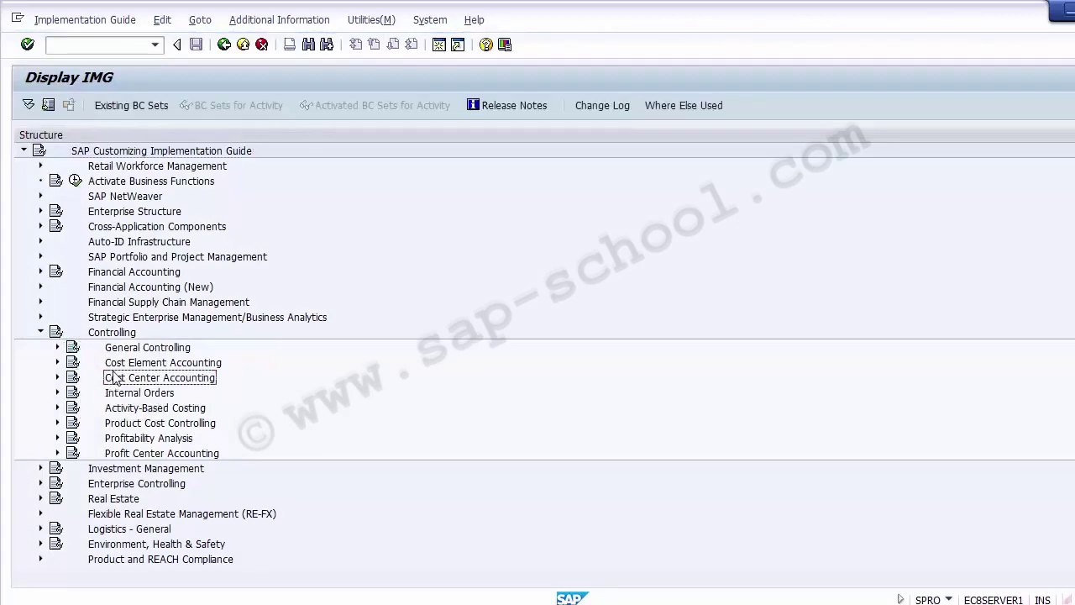
{"action": "left_click", "coordinate": [57, 377]}
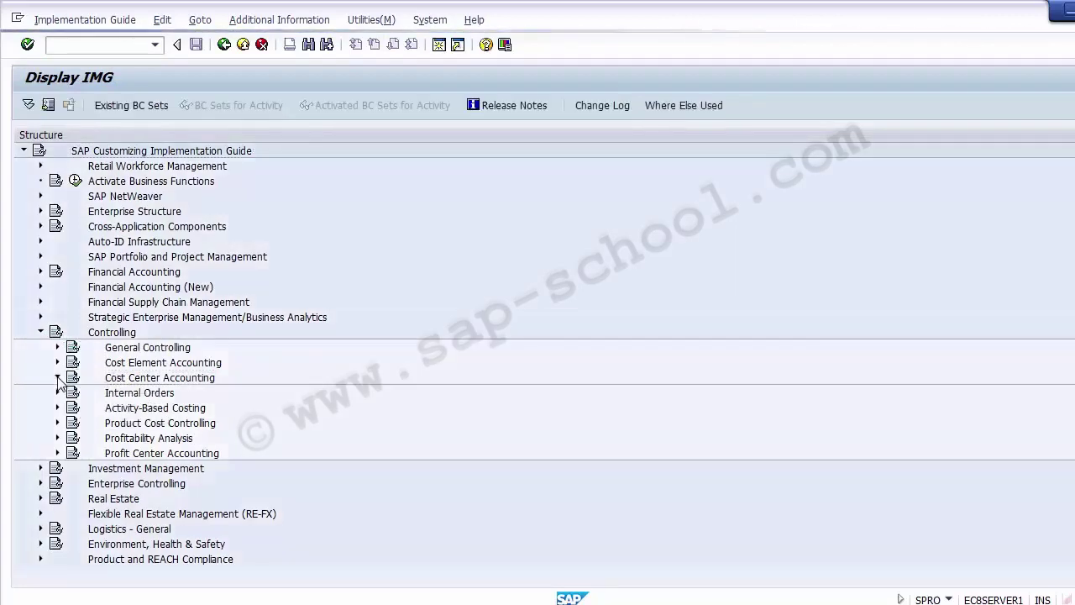
{"action": "left_click", "coordinate": [109, 437]}
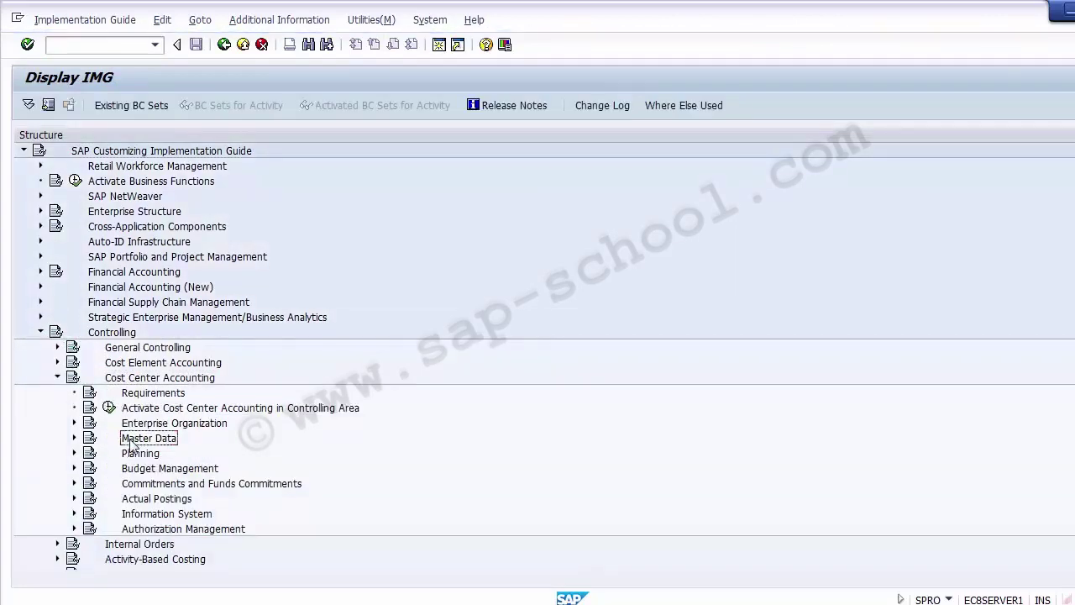
{"action": "left_click", "coordinate": [74, 437]}
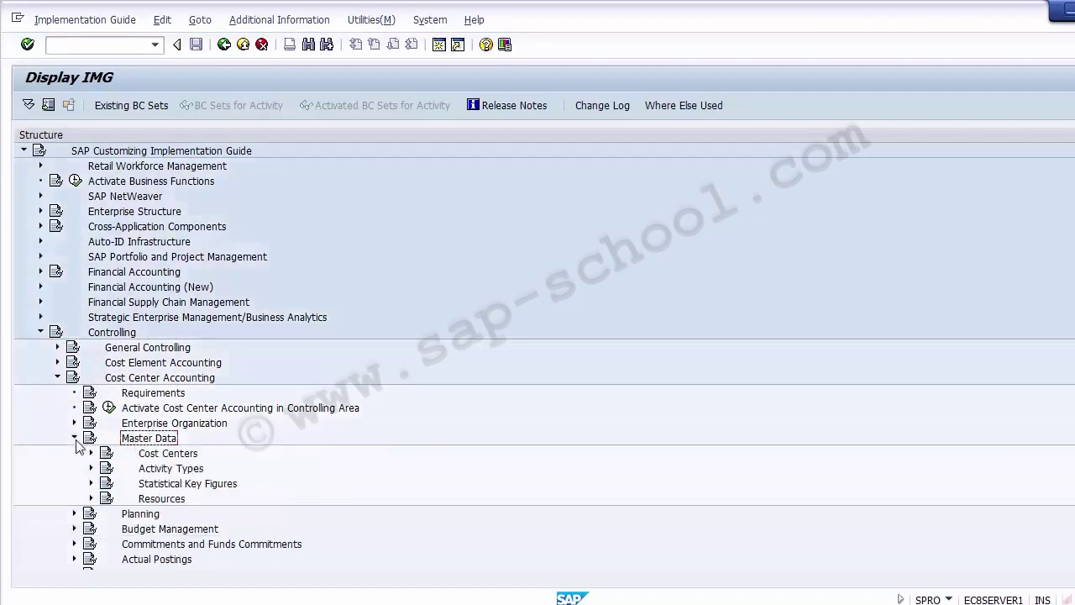
{"action": "left_click", "coordinate": [153, 453]}
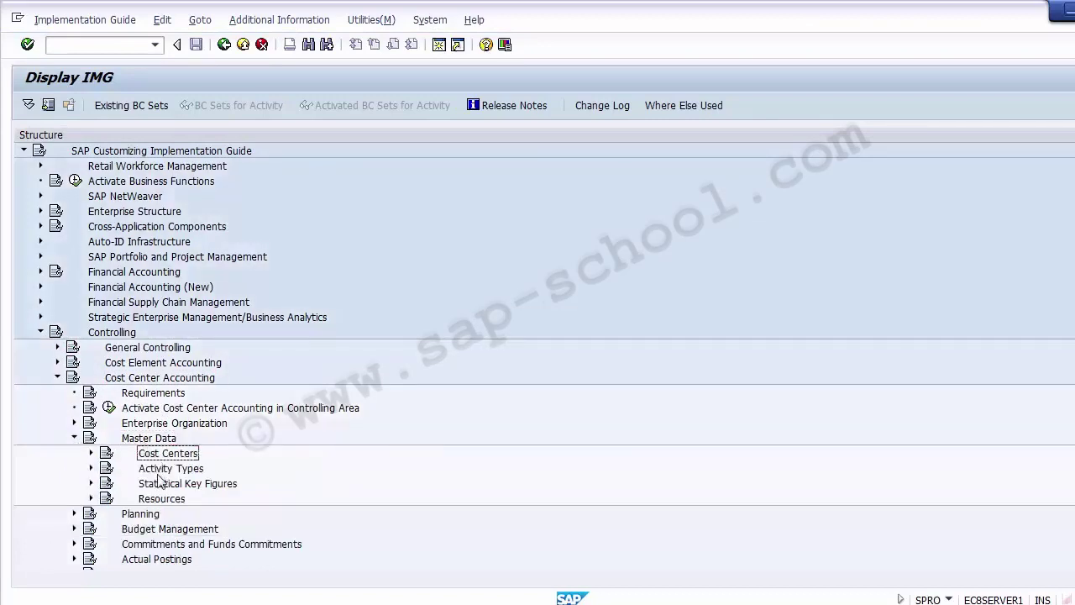
{"action": "left_click", "coordinate": [171, 468]}
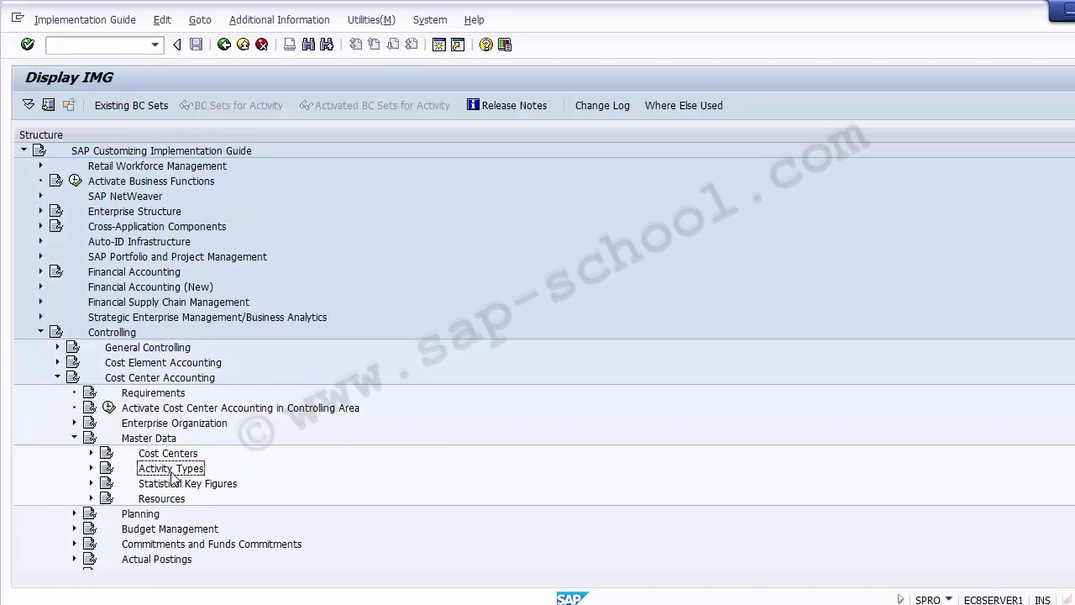
{"action": "left_click", "coordinate": [92, 469]}
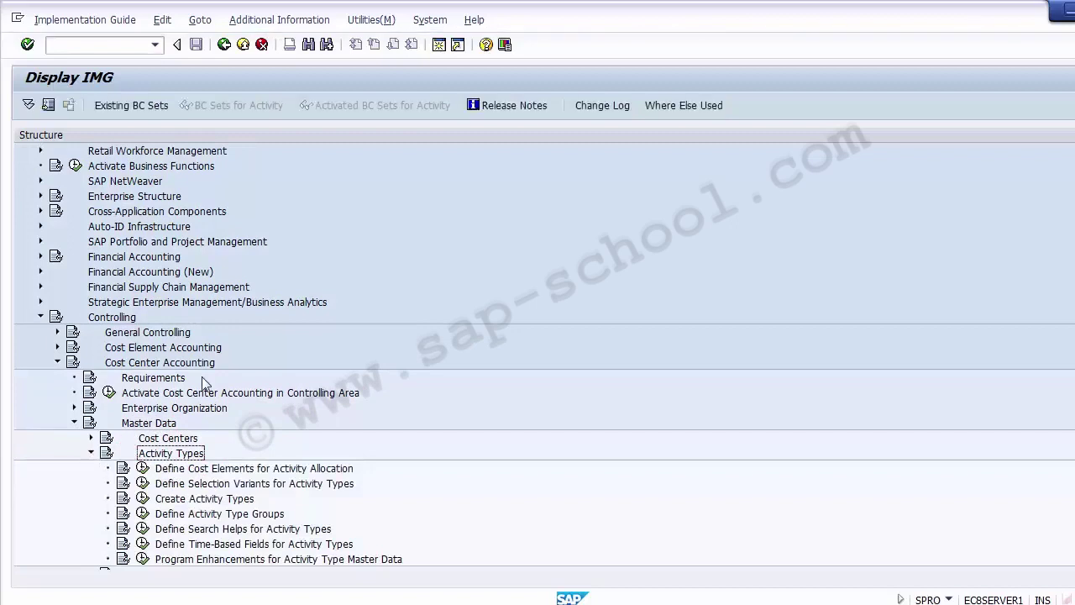
- Execute Create Activity Types, choose the Create Activity Type activity, and set the controlling area to Z100
{"action": "left_click", "coordinate": [220, 499]}
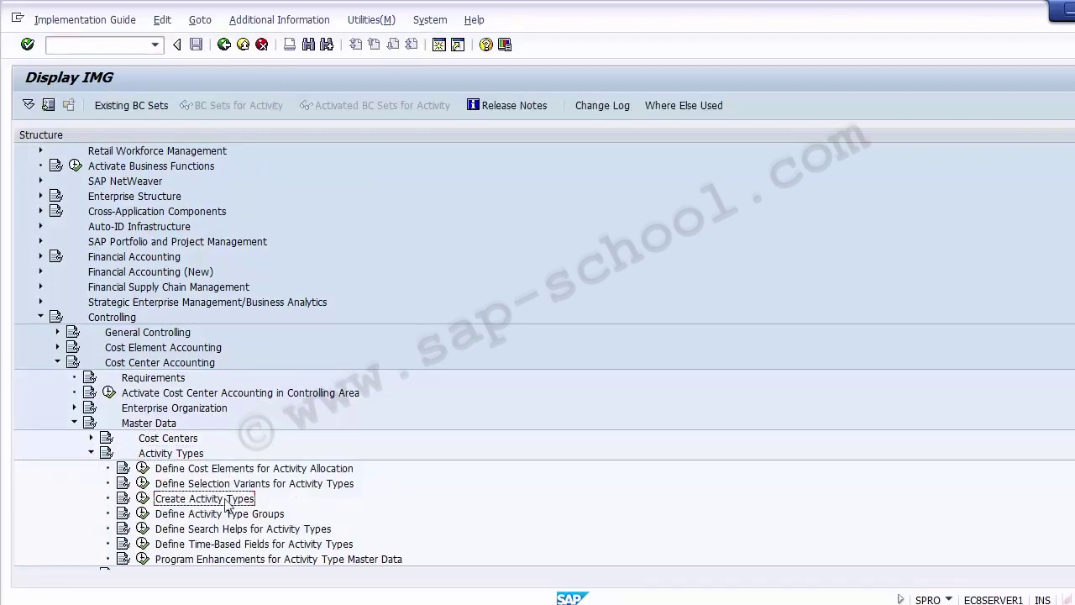
{"action": "left_click", "coordinate": [143, 499]}
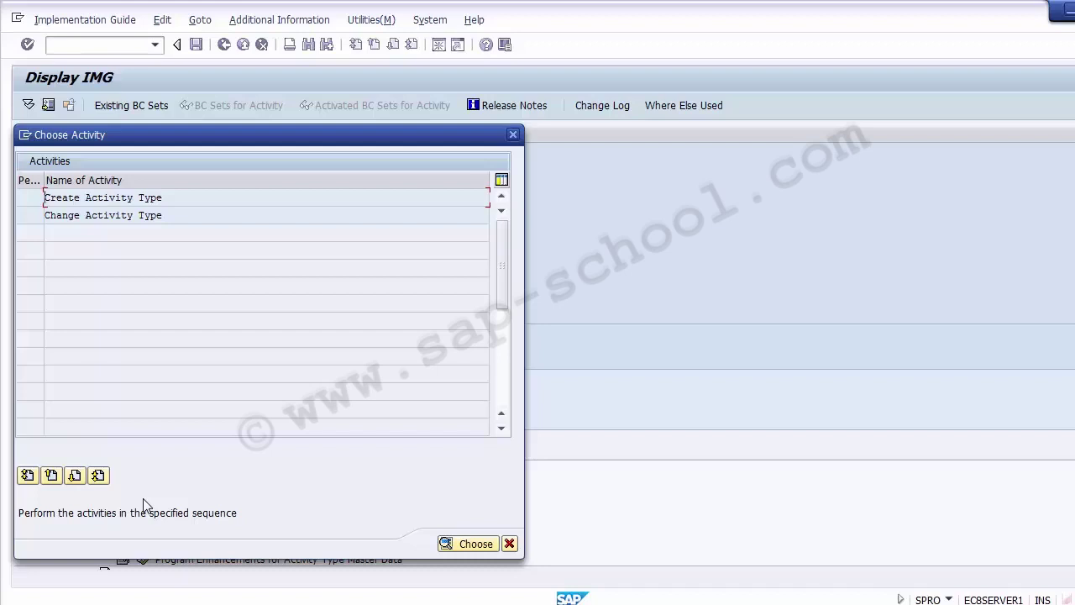
{"action": "double_click", "coordinate": [117, 199]}
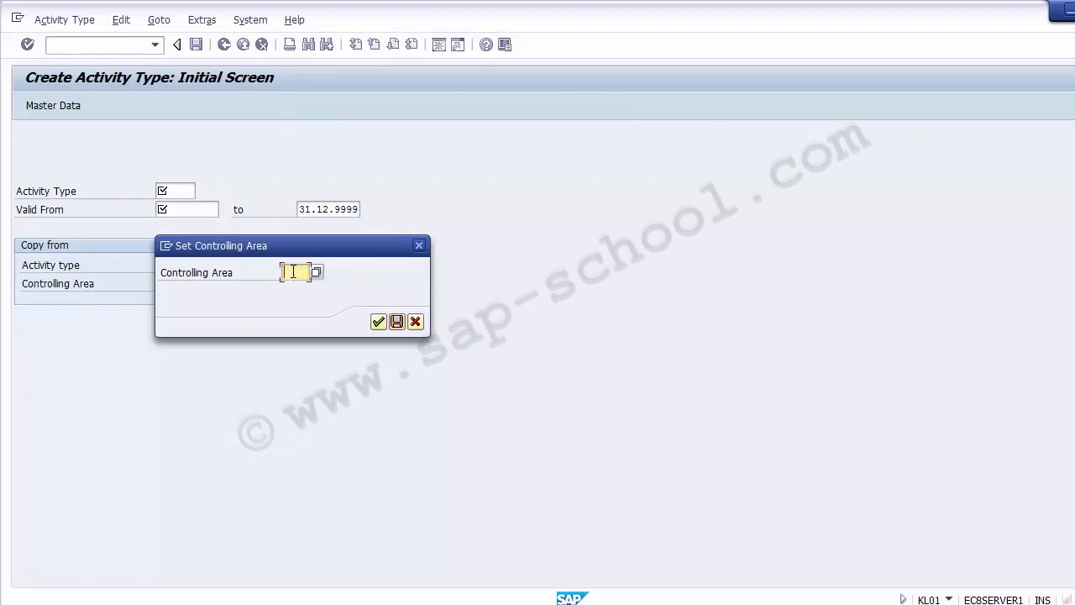
{"action": "type", "text": "Z1"}
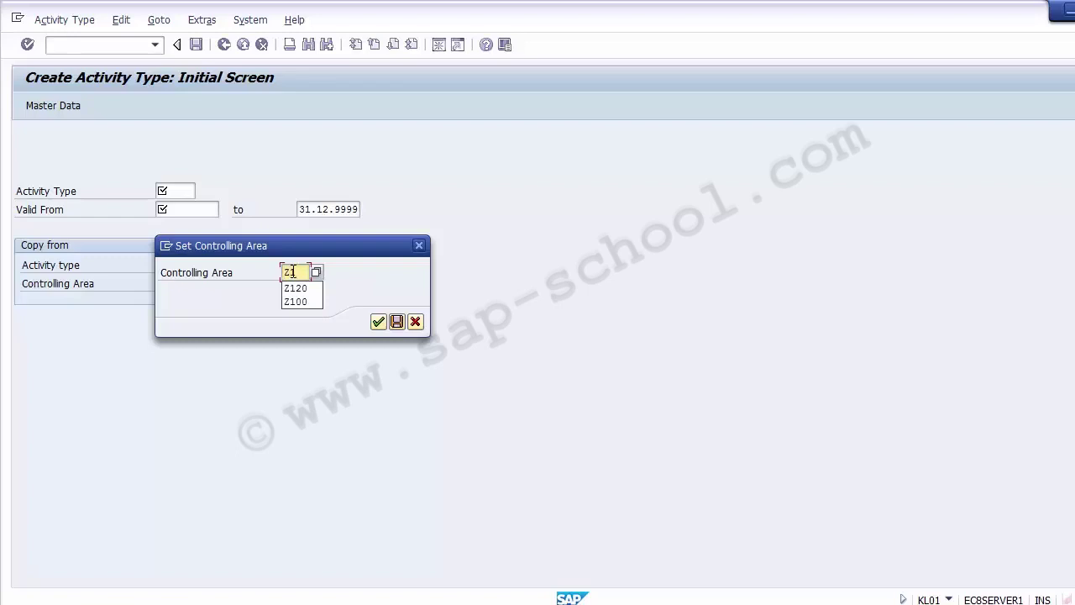
{"action": "type", "text": "00"}
{"action": "key", "text": "Return"}
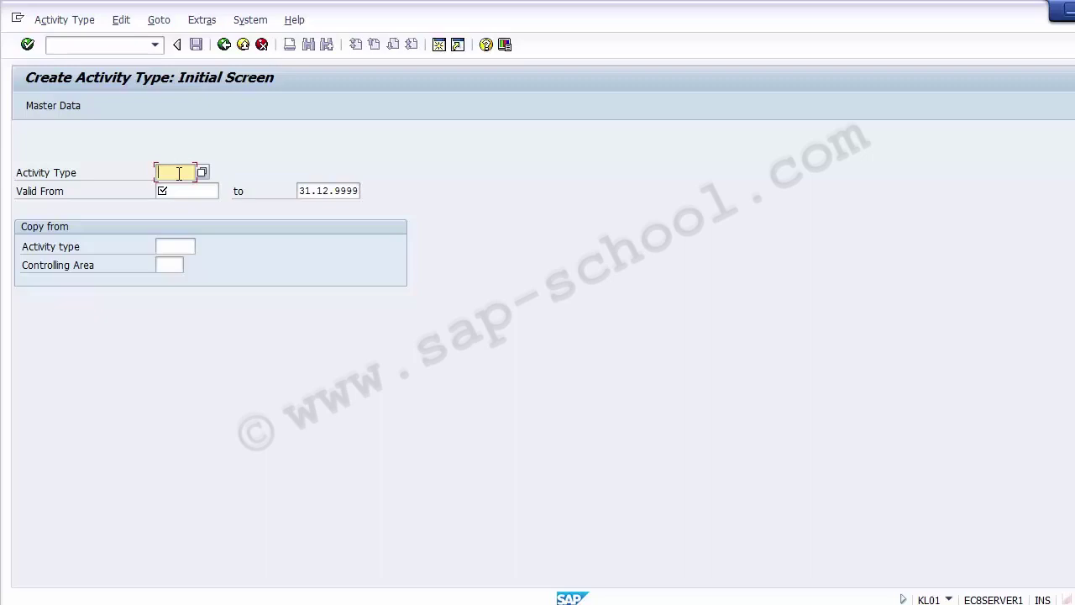
- Enter MTLBR as the activity type with a valid-from date of 01.10.2014 and continue to its basic data
{"action": "type", "text": "M"}
{"action": "type", "text": "lab"}
{"action": "type", "text": "T"}
{"action": "key", "text": "Delete"}
{"action": "key", "text": "Delete"}
{"action": "key", "text": "Delete"}
{"action": "type", "text": "LBR"}
{"action": "left_click", "coordinate": [198, 187]}
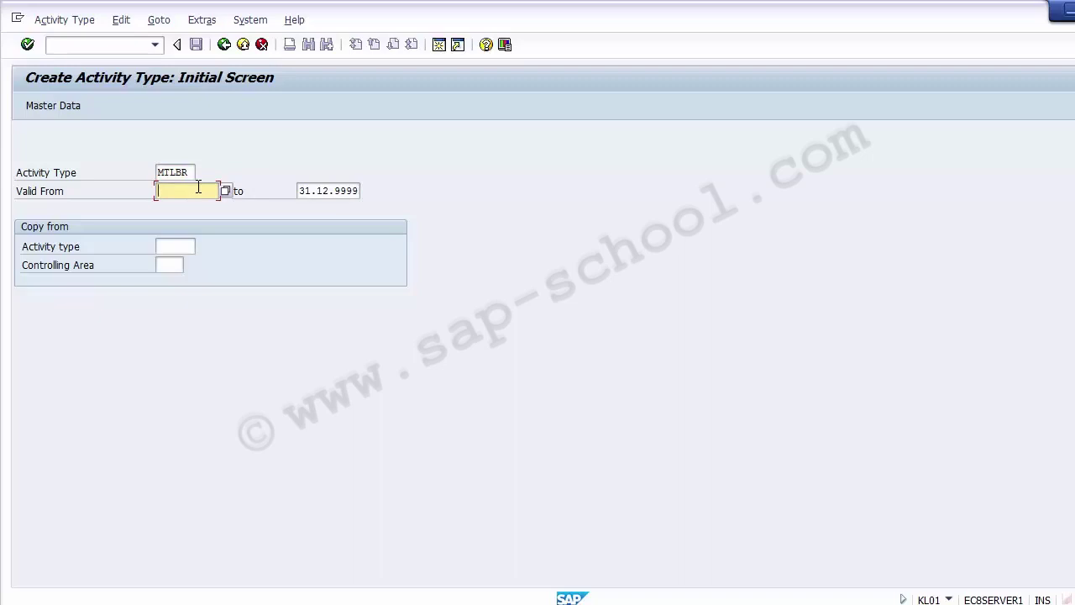
{"action": "type", "text": "01102014"}
{"action": "key", "text": "Return"}
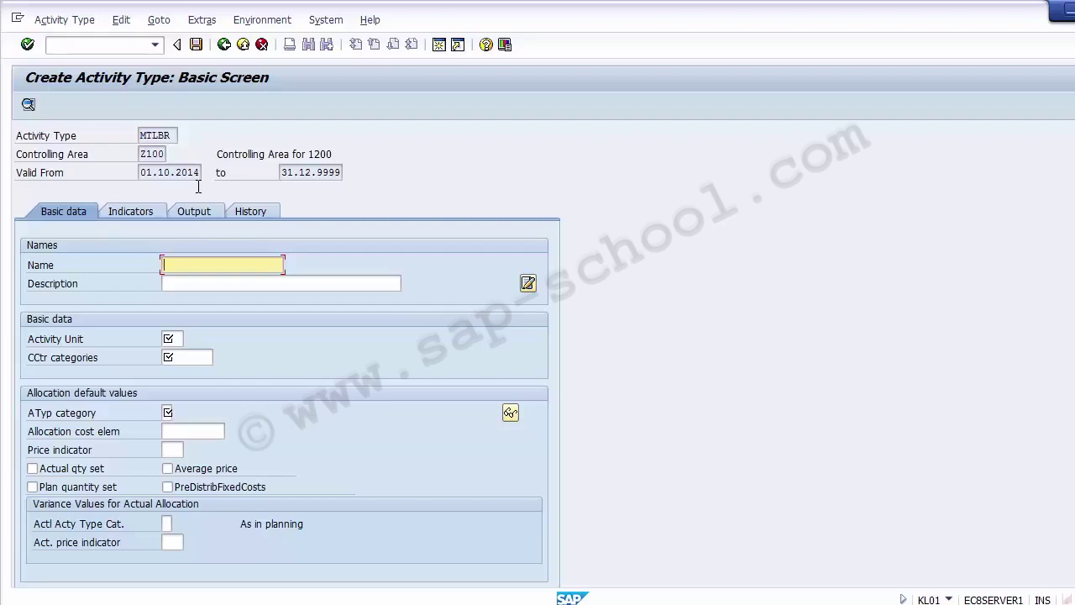
- Fill in both the name and the description of the activity type as "Materail Labour"
{"action": "left_click", "coordinate": [192, 283]}
{"action": "left_click", "coordinate": [186, 266]}
{"action": "type", "text": "Mat"}
{"action": "type", "text": "eria"}
{"action": "type", "text": "l Labour"}
{"action": "key", "text": "Tab"}
{"action": "type", "text": "Materail Labour"}
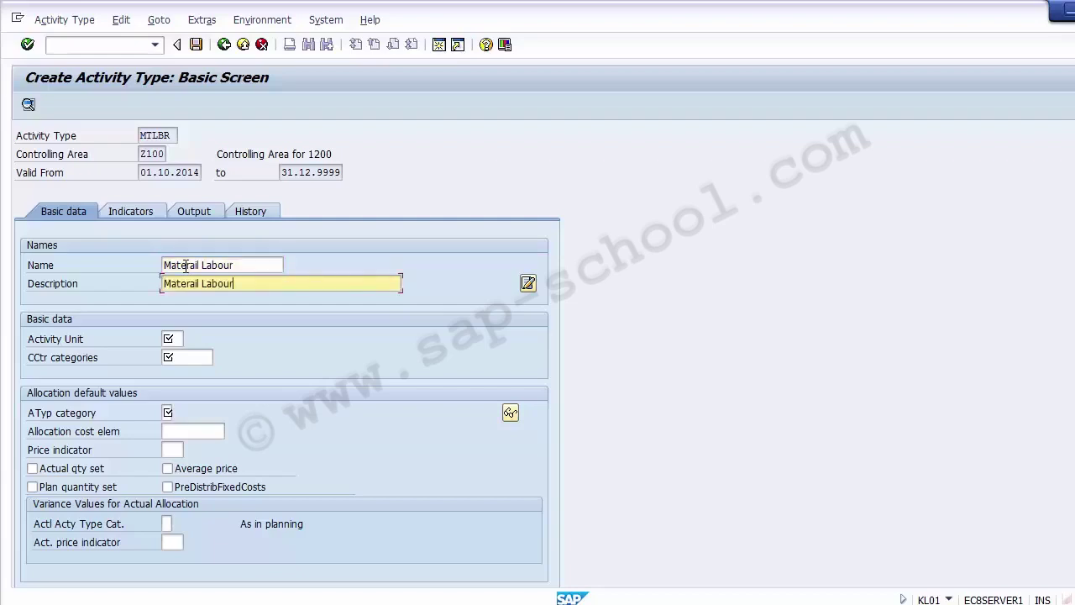
{"action": "key", "text": "Tab"}
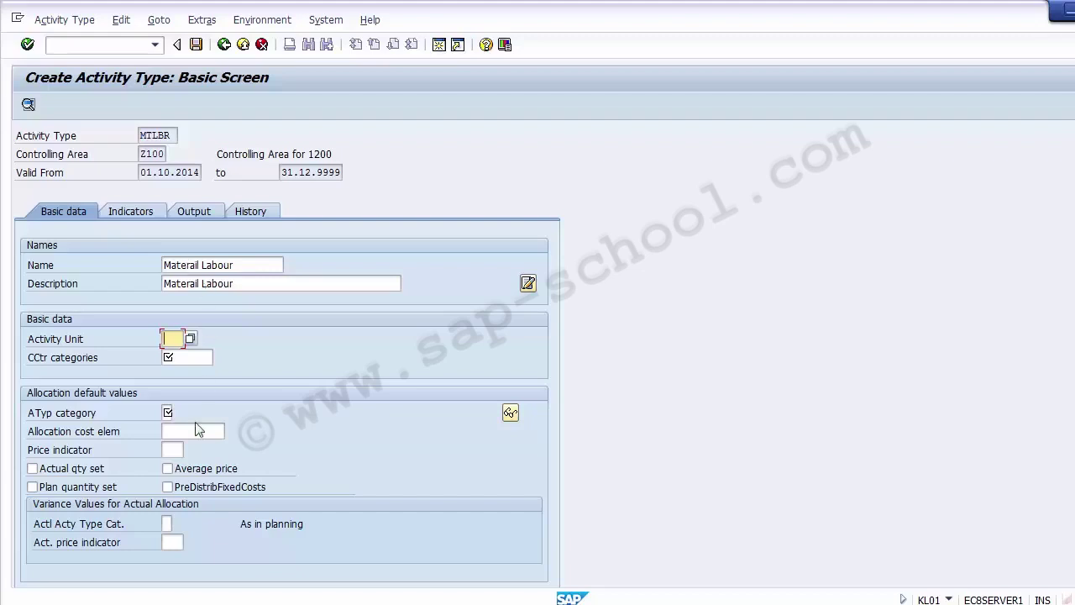
- Open the possible values for the activity unit and look through the measurement units for an hour unit
{"action": "left_click", "coordinate": [189, 339]}
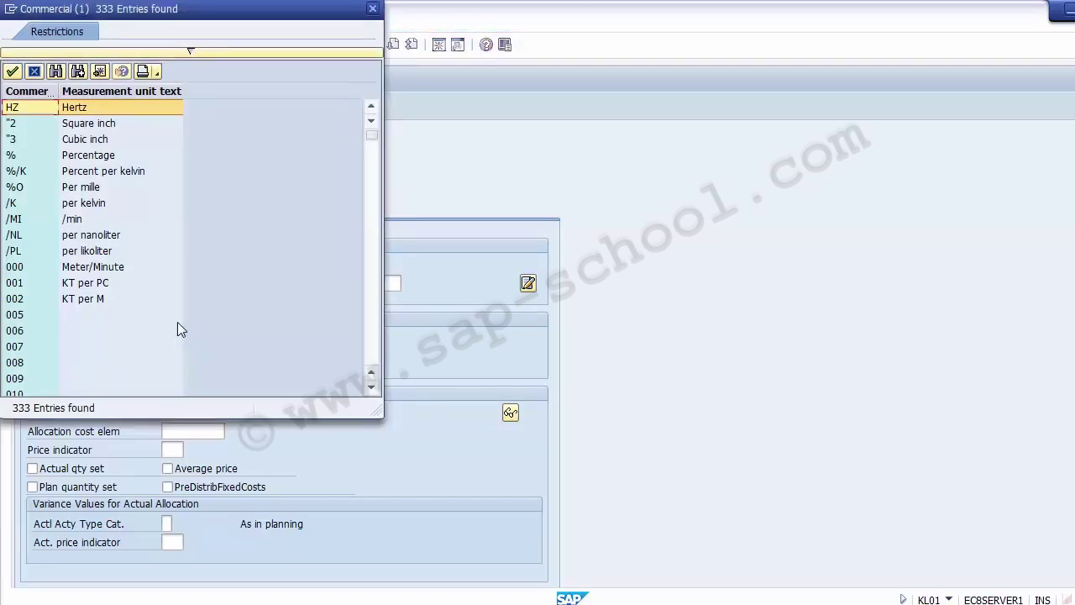
{"action": "left_click", "coordinate": [80, 267]}
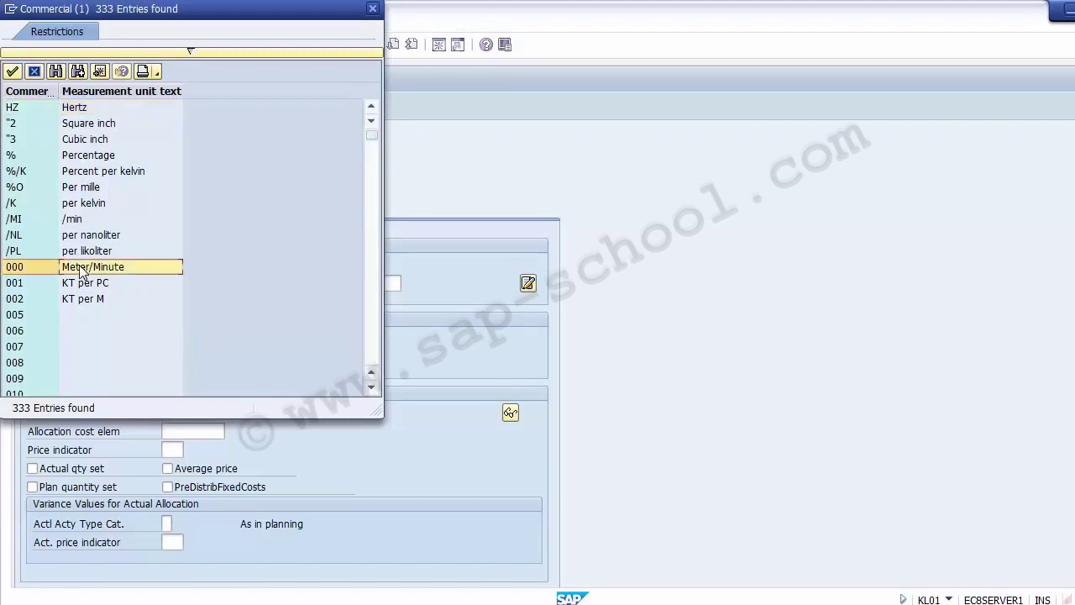
{"action": "key", "text": "Down"}
{"action": "key", "text": "Down"}
{"action": "key", "text": "Down"}
{"action": "key", "text": "Down"}
{"action": "key", "text": "Down"}
{"action": "key", "text": "Down"}
{"action": "key", "text": "Down"}
{"action": "key", "text": "Down"}
{"action": "key", "text": "Down"}
{"action": "key", "text": "Down"}
{"action": "key", "text": "Down"}
{"action": "key", "text": "Down"}
{"action": "key", "text": "Down"}
{"action": "key", "text": "Down"}
{"action": "key", "text": "Down"}
{"action": "key", "text": "Down"}
{"action": "key", "text": "Down"}
{"action": "key", "text": "Down"}
{"action": "key", "text": "Down"}
{"action": "key", "text": "Down"}
{"action": "key", "text": "Down"}
{"action": "key", "text": "Down"}
{"action": "key", "text": "Down"}
{"action": "key", "text": "Down"}
{"action": "key", "text": "Down"}
{"action": "key", "text": "Down"}
{"action": "key", "text": "Down"}
{"action": "key", "text": "Down"}
{"action": "key", "text": "Down"}
{"action": "key", "text": "Down"}
{"action": "key", "text": "Down"}
{"action": "key", "text": "Down"}
{"action": "key", "text": "Down"}
{"action": "key", "text": "Down"}
{"action": "key", "text": "Down"}
{"action": "key", "text": "Down"}
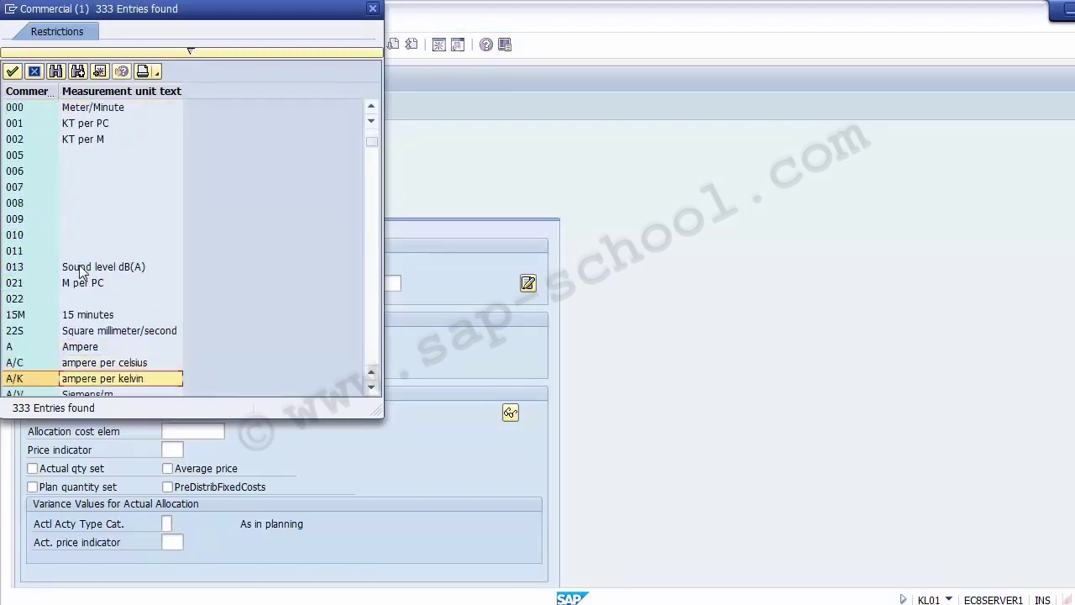
{"action": "key", "text": "Down"}
{"action": "key", "text": "Down"}
{"action": "key", "text": "Down"}
{"action": "key", "text": "Down"}
{"action": "key", "text": "Down"}
{"action": "key", "text": "Down"}
{"action": "key", "text": "Down"}
{"action": "key", "text": "Down"}
{"action": "key", "text": "Down"}
{"action": "key", "text": "Down"}
{"action": "key", "text": "Down"}
{"action": "key", "text": "Down"}
{"action": "key", "text": "Down"}
{"action": "key", "text": "Down"}
{"action": "key", "text": "Down"}
{"action": "key", "text": "Down"}
{"action": "key", "text": "Down"}
{"action": "key", "text": "Down"}
{"action": "key", "text": "Down"}
{"action": "key", "text": "Down"}
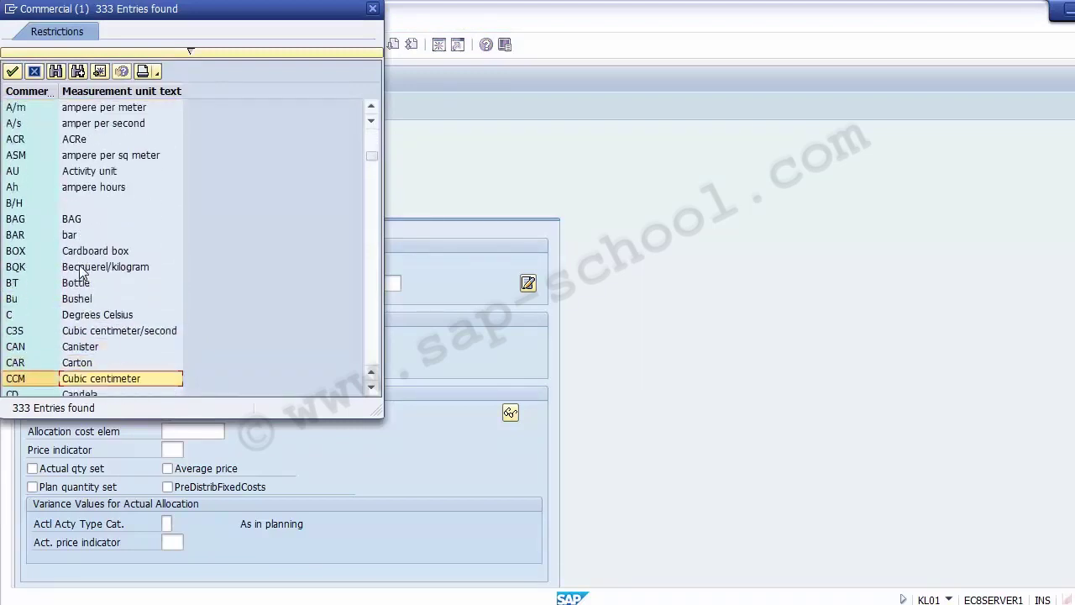
{"action": "key", "text": "Down"}
{"action": "key", "text": "Down"}
{"action": "key", "text": "Down"}
{"action": "key", "text": "Down"}
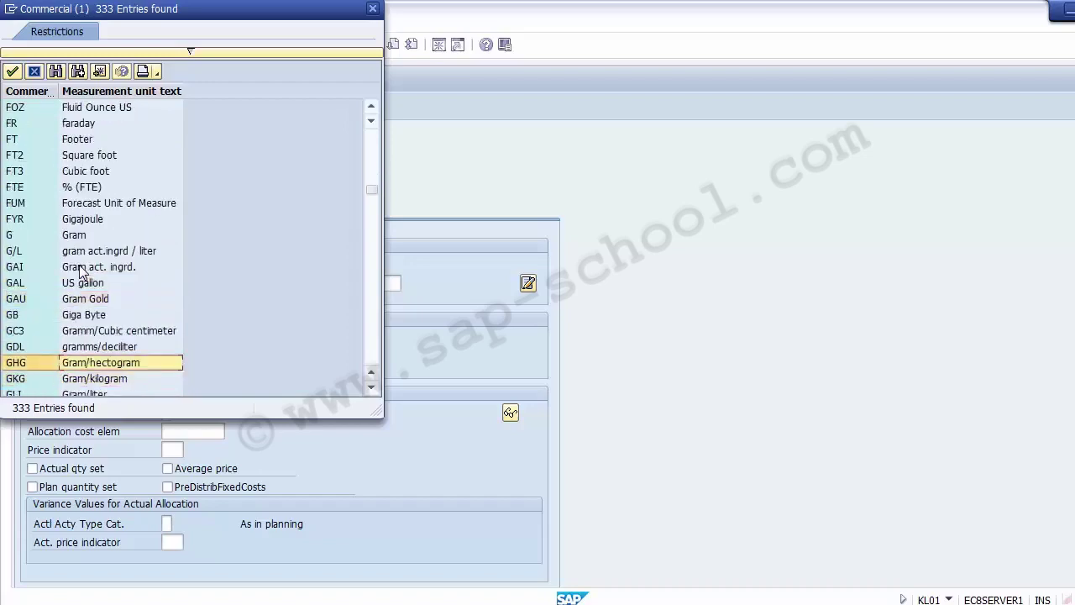
{"action": "key", "text": "Up"}
{"action": "key", "text": "Up"}
{"action": "key", "text": "Up"}
{"action": "key", "text": "Up"}
{"action": "key", "text": "Up"}
{"action": "key", "text": "Up"}
{"action": "key", "text": "Up"}
{"action": "key", "text": "Up"}
{"action": "key", "text": "Up"}
{"action": "key", "text": "Up"}
{"action": "key", "text": "Up"}
{"action": "key", "text": "Up"}
{"action": "key", "text": "Up"}
{"action": "key", "text": "Up"}
{"action": "key", "text": "Up"}
{"action": "key", "text": "Up"}
{"action": "key", "text": "Up"}
{"action": "key", "text": "Up"}
{"action": "key", "text": "Up"}
{"action": "key", "text": "Up"}
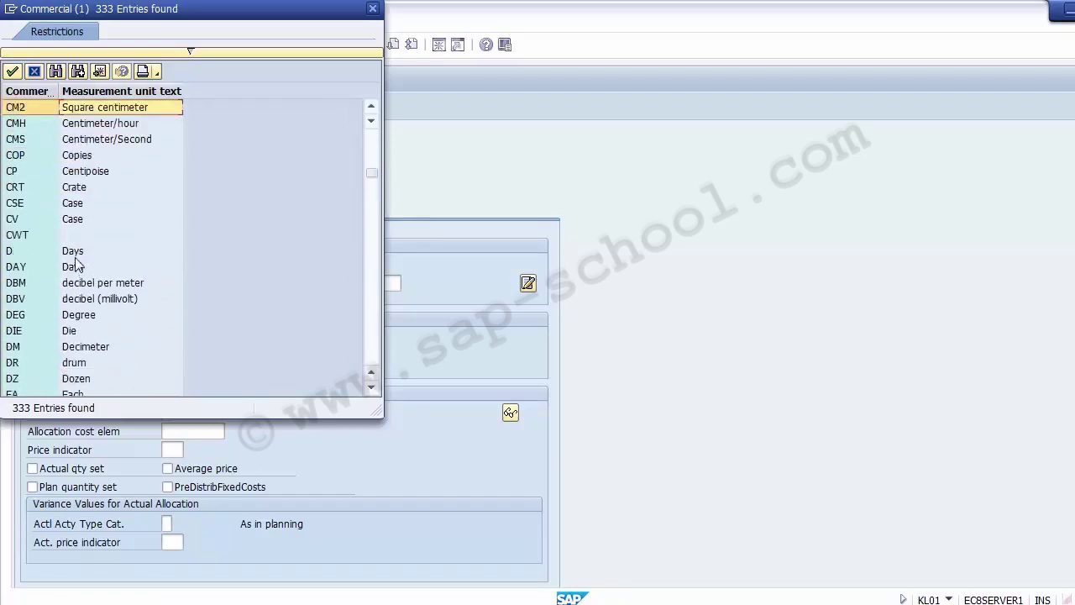
- Search the measurement unit list for Hour, and repeat the search with another hour term
{"action": "left_click", "coordinate": [56, 73]}
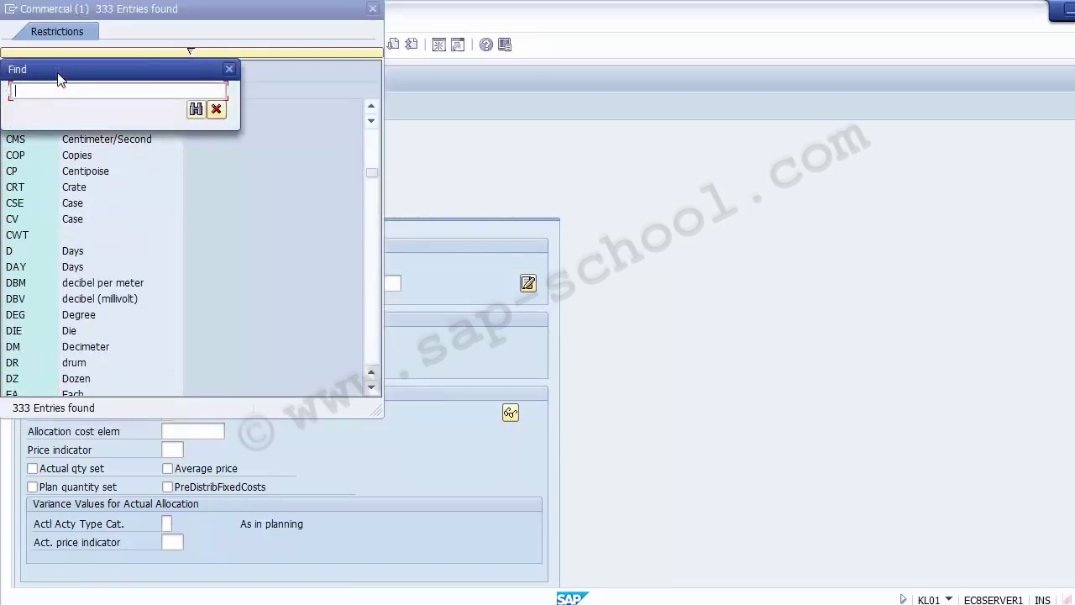
{"action": "type", "text": "Hour"}
{"action": "key", "text": "Return"}
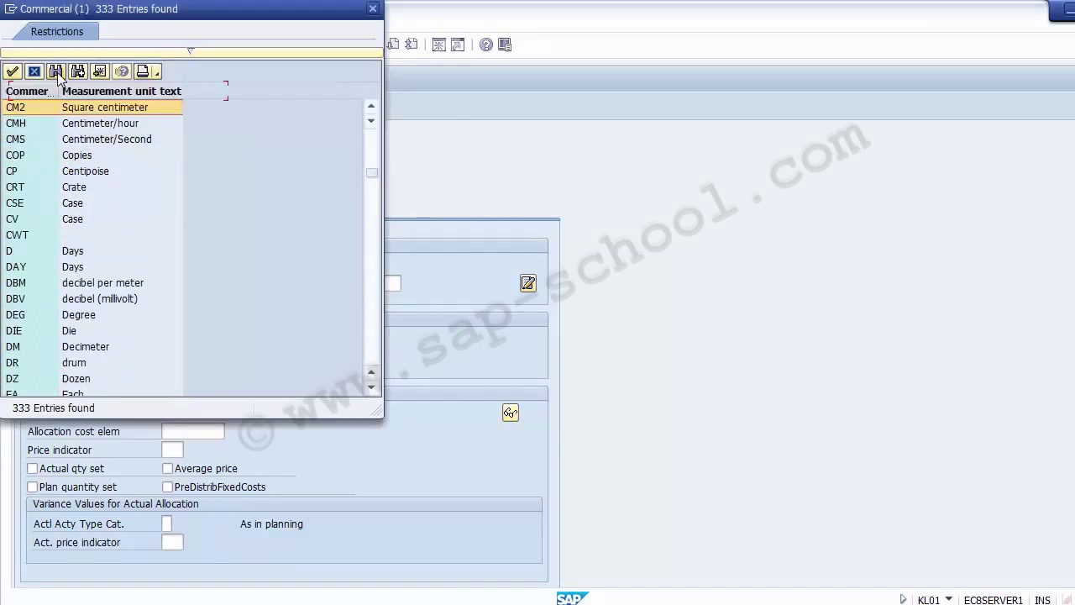
{"action": "left_click", "coordinate": [104, 107]}
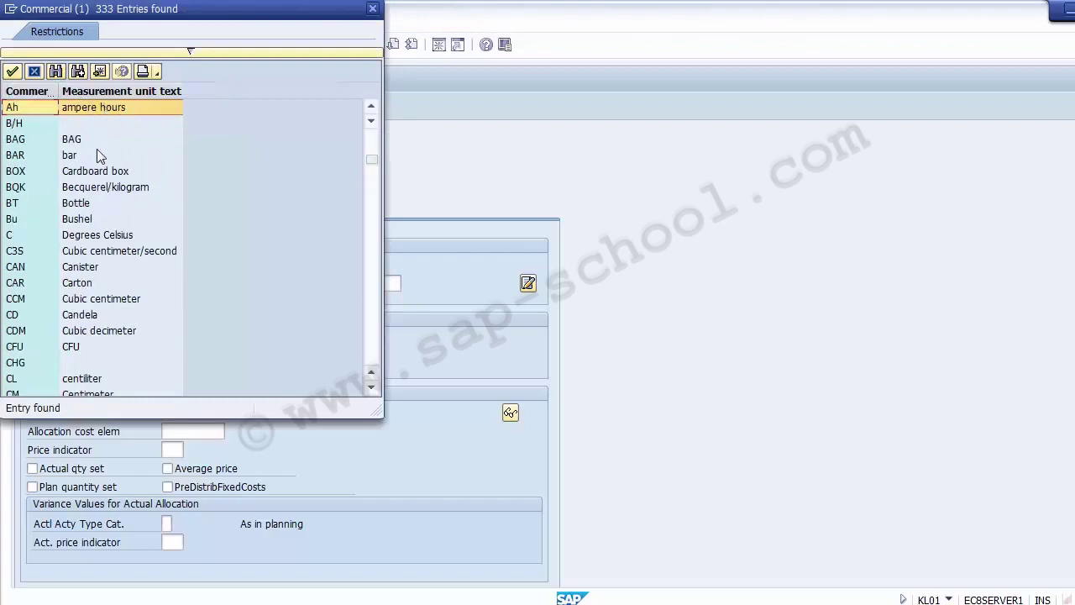
{"action": "left_click", "coordinate": [55, 72]}
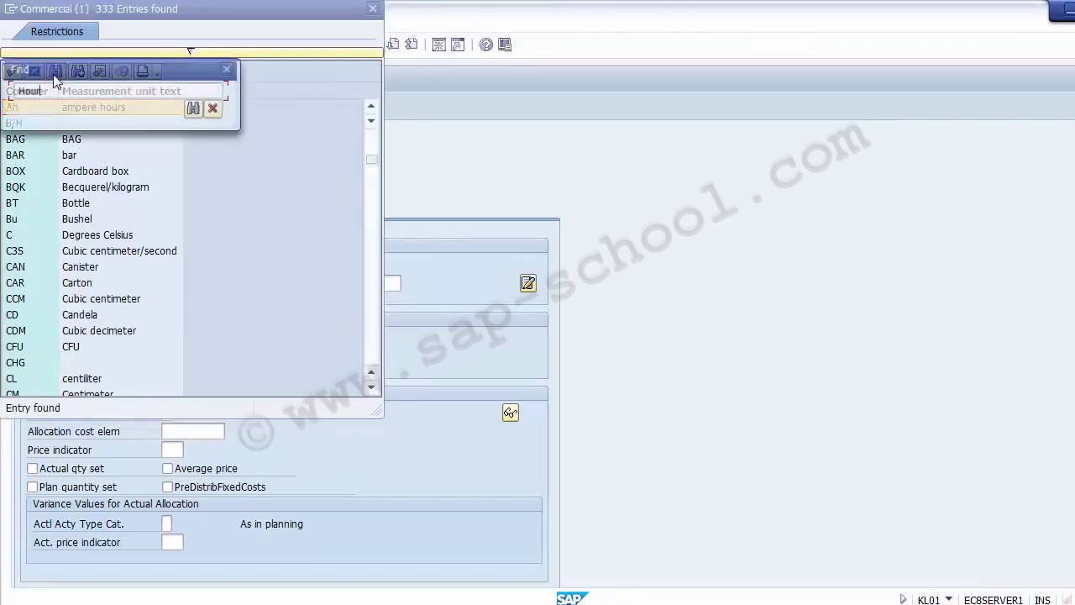
{"action": "type", "text": "hours"}
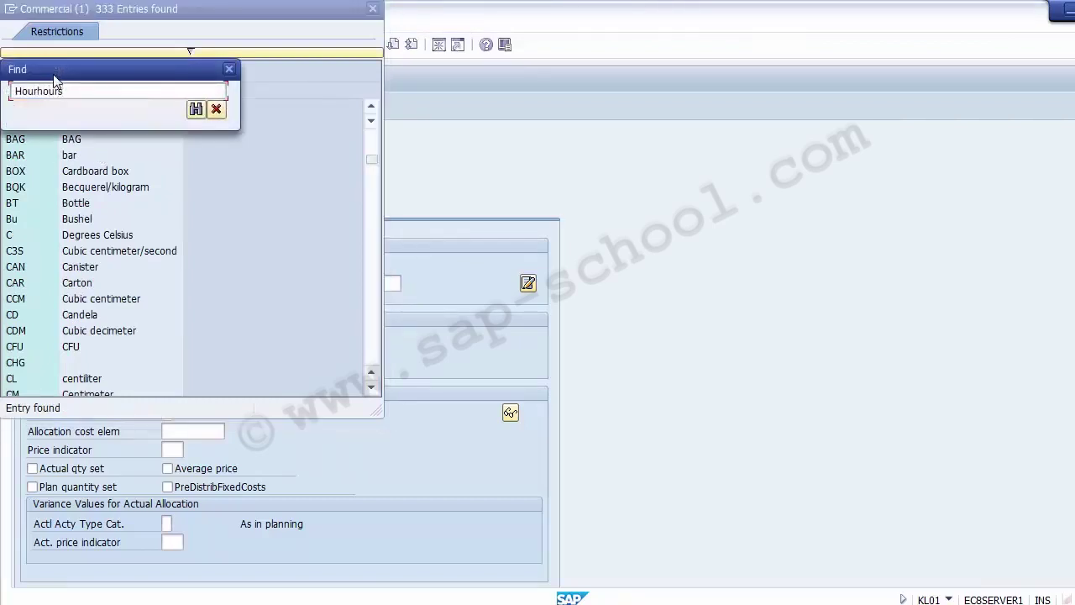
{"action": "key", "text": "Return"}
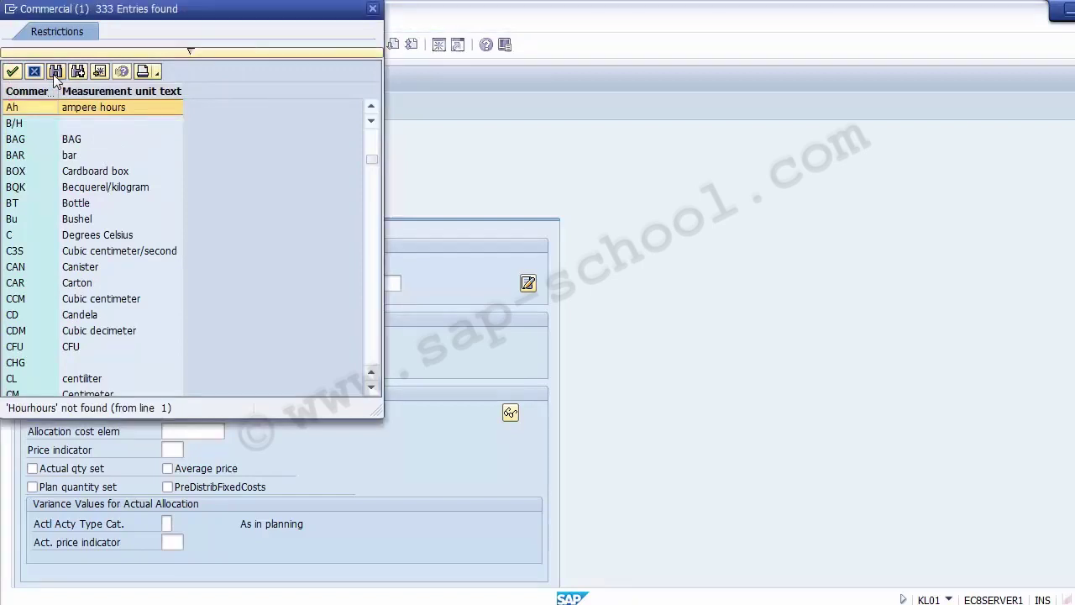
- Look through the measurement units from centiliter through the gram units for an hour unit
{"action": "left_click", "coordinate": [123, 380]}
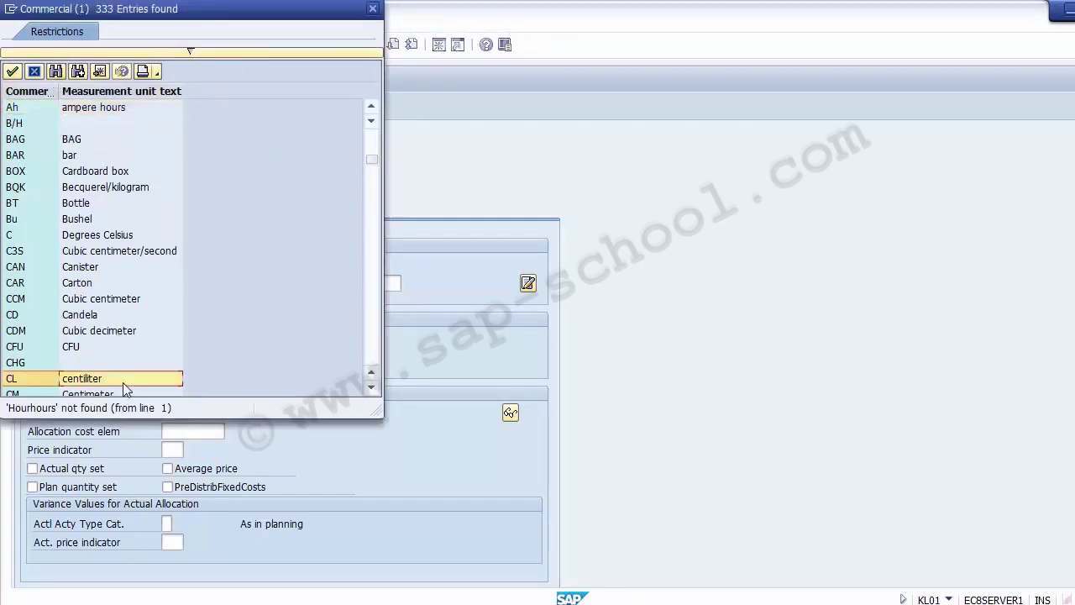
{"action": "key", "text": "Down"}
{"action": "key", "text": "Down"}
{"action": "key", "text": "Down"}
{"action": "key", "text": "Down"}
{"action": "key", "text": "Down"}
{"action": "key", "text": "Down"}
{"action": "key", "text": "Down"}
{"action": "key", "text": "Down"}
{"action": "key", "text": "Down"}
{"action": "key", "text": "Down"}
{"action": "key", "text": "Down"}
{"action": "key", "text": "Down"}
{"action": "key", "text": "Down"}
{"action": "key", "text": "Down"}
{"action": "key", "text": "Down"}
{"action": "key", "text": "Down"}
{"action": "key", "text": "Down"}
{"action": "key", "text": "Down"}
{"action": "key", "text": "Down"}
{"action": "key", "text": "Down"}
{"action": "key", "text": "Down"}
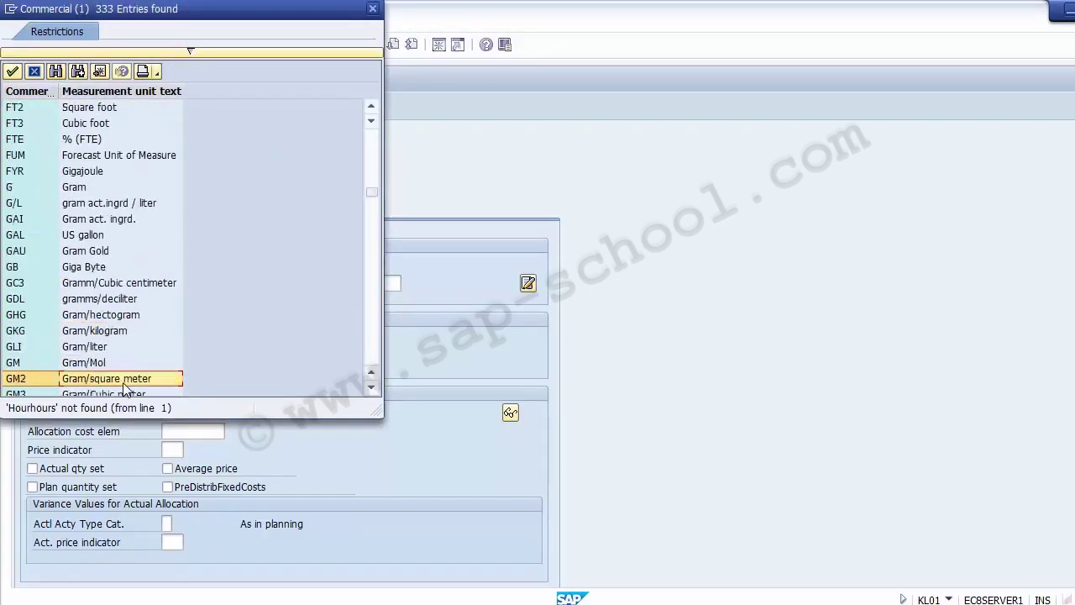
- Sort the measurement units by their commercial code and choose HR (Hours) as the activity unit
{"action": "left_click", "coordinate": [32, 91]}
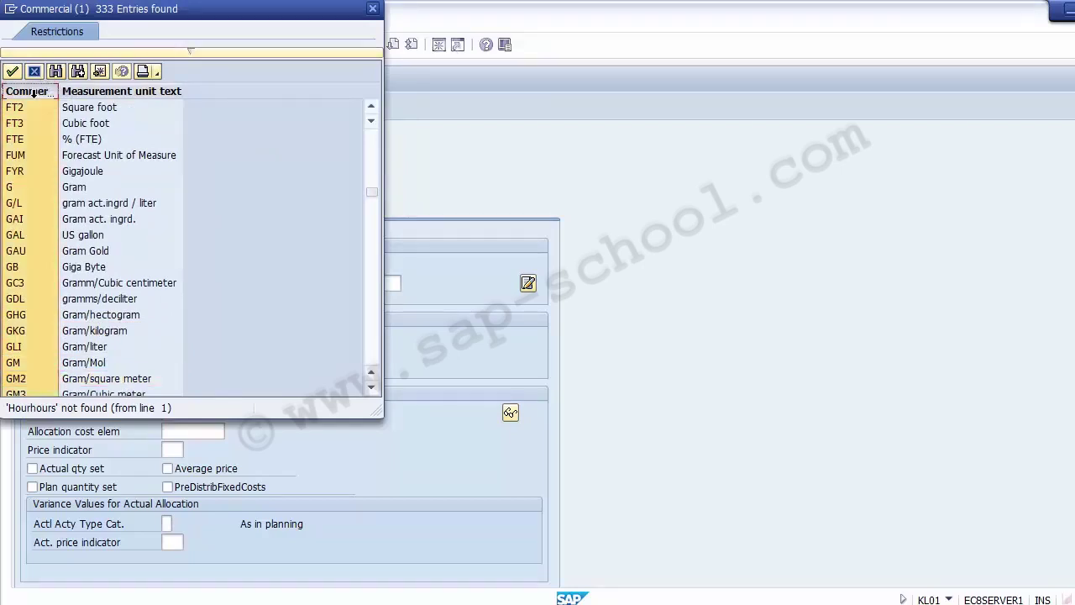
{"action": "left_click", "coordinate": [32, 92]}
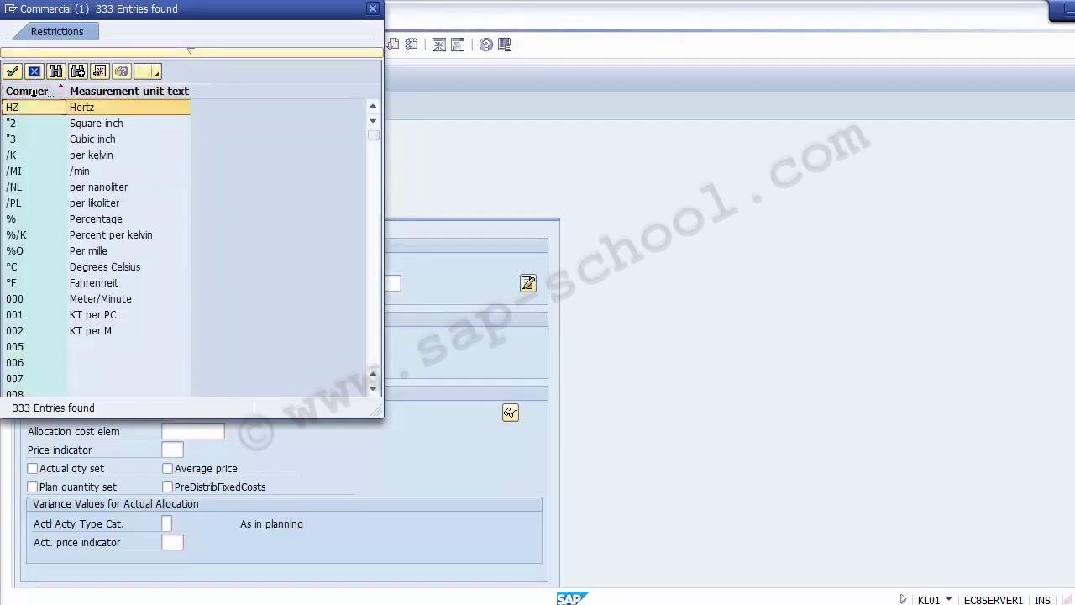
{"action": "left_click", "coordinate": [23, 346]}
{"action": "key", "text": "Down"}
{"action": "key", "text": "Down"}
{"action": "key", "text": "Down"}
{"action": "key", "text": "Down"}
{"action": "key", "text": "Down"}
{"action": "key", "text": "Down"}
{"action": "key", "text": "Down"}
{"action": "key", "text": "Down"}
{"action": "key", "text": "Down"}
{"action": "key", "text": "Down"}
{"action": "key", "text": "Down"}
{"action": "key", "text": "Down"}
{"action": "key", "text": "Down"}
{"action": "key", "text": "Down"}
{"action": "key", "text": "Down"}
{"action": "key", "text": "Down"}
{"action": "key", "text": "Down"}
{"action": "key", "text": "Down"}
{"action": "key", "text": "Down"}
{"action": "key", "text": "Down"}
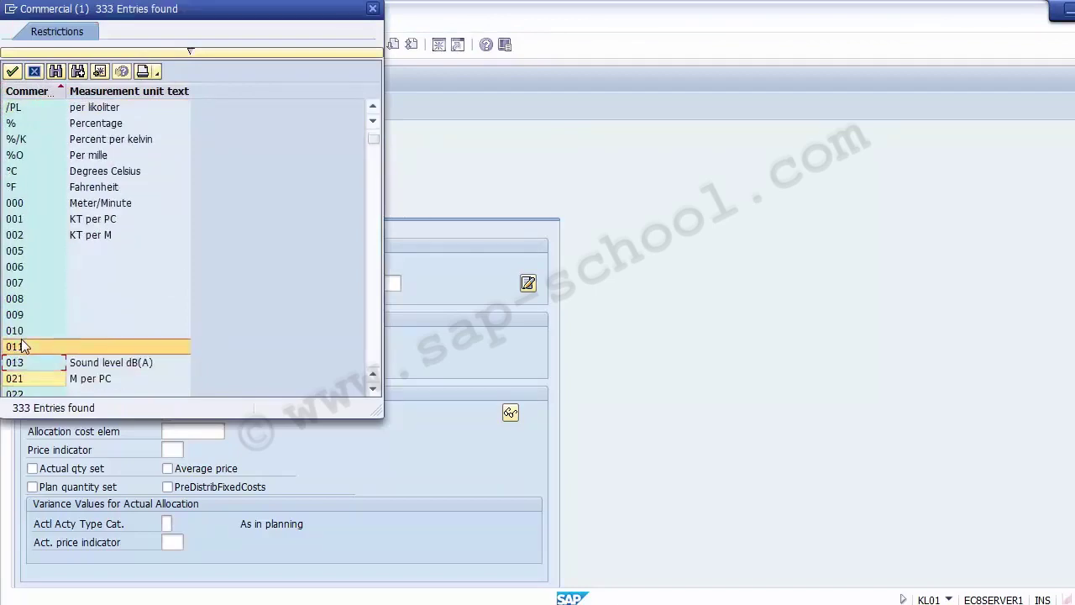
{"action": "key", "text": "Down"}
{"action": "key", "text": "Down"}
{"action": "key", "text": "Down"}
{"action": "key", "text": "Down"}
{"action": "key", "text": "Down"}
{"action": "key", "text": "Down"}
{"action": "key", "text": "Down"}
{"action": "key", "text": "Down"}
{"action": "key", "text": "Down"}
{"action": "key", "text": "Down"}
{"action": "key", "text": "Down"}
{"action": "key", "text": "Down"}
{"action": "key", "text": "Down"}
{"action": "key", "text": "Down"}
{"action": "key", "text": "Down"}
{"action": "key", "text": "Down"}
{"action": "key", "text": "Down"}
{"action": "key", "text": "Down"}
{"action": "key", "text": "Down"}
{"action": "key", "text": "Down"}
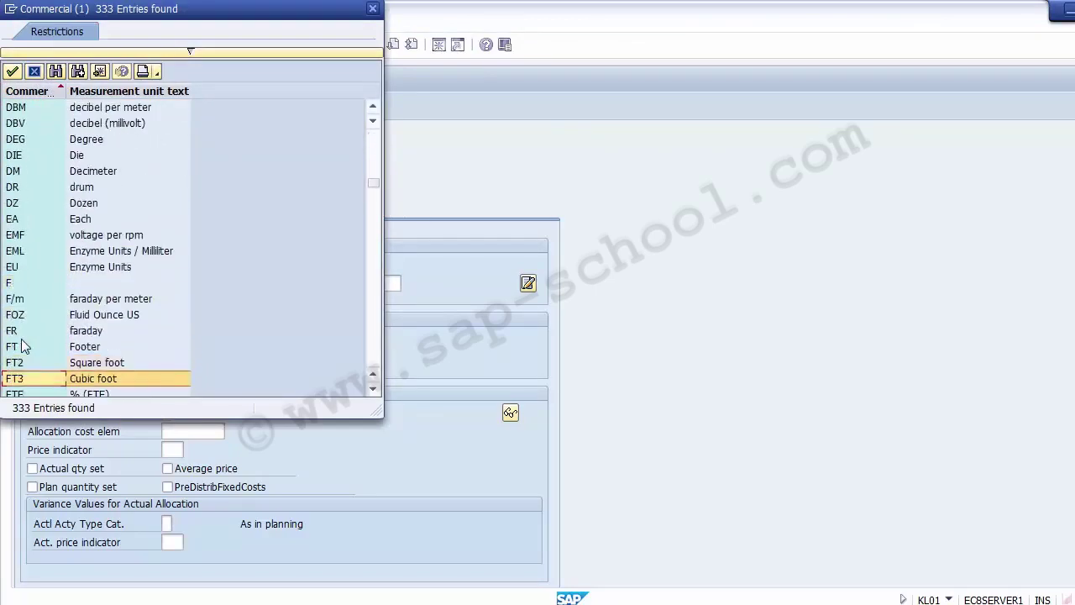
{"action": "key", "text": "Down"}
{"action": "key", "text": "Down"}
{"action": "key", "text": "Down"}
{"action": "key", "text": "Down"}
{"action": "key", "text": "Down"}
{"action": "key", "text": "Down"}
{"action": "key", "text": "Down"}
{"action": "key", "text": "Down"}
{"action": "key", "text": "Down"}
{"action": "key", "text": "Down"}
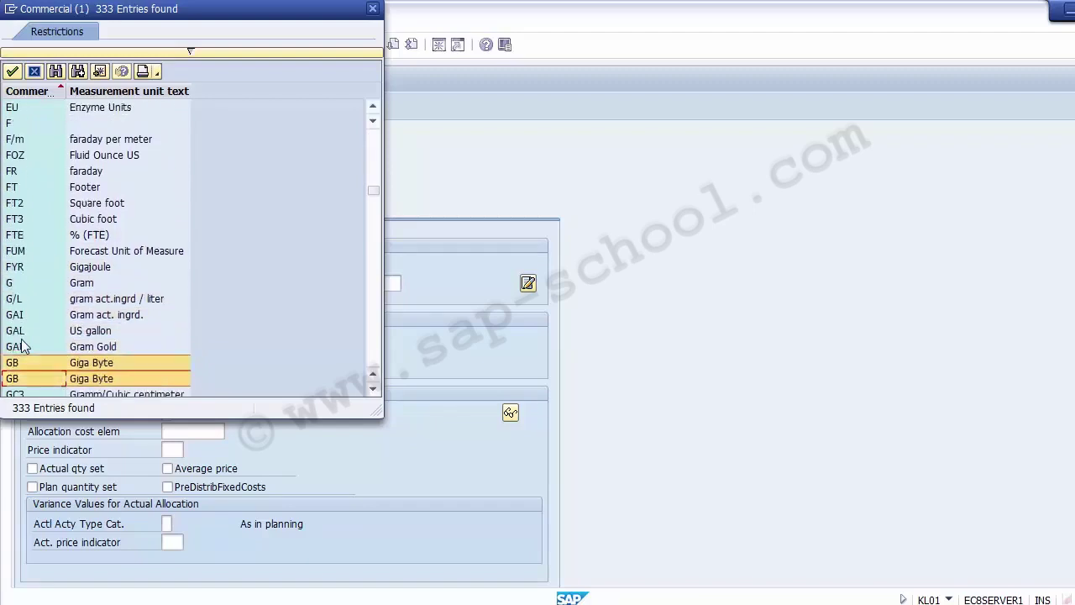
{"action": "key", "text": "Down"}
{"action": "key", "text": "Down"}
{"action": "key", "text": "Down"}
{"action": "key", "text": "Down"}
{"action": "key", "text": "Down"}
{"action": "key", "text": "Down"}
{"action": "key", "text": "Down"}
{"action": "key", "text": "Down"}
{"action": "key", "text": "Down"}
{"action": "key", "text": "Down"}
{"action": "key", "text": "Down"}
{"action": "key", "text": "Down"}
{"action": "key", "text": "Down"}
{"action": "key", "text": "Down"}
{"action": "key", "text": "Down"}
{"action": "key", "text": "Down"}
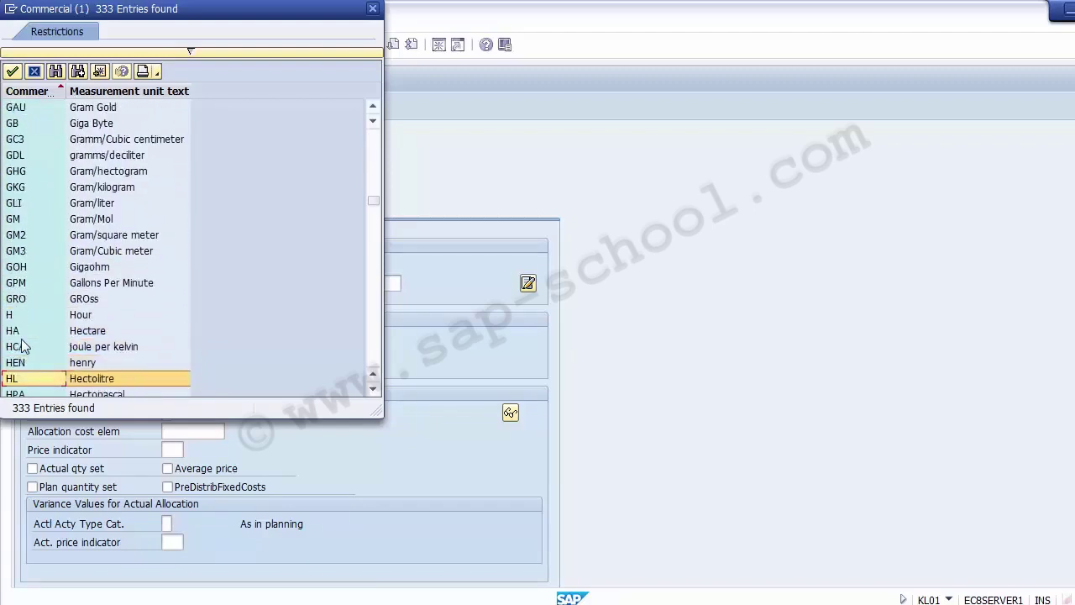
{"action": "key", "text": "Down"}
{"action": "key", "text": "Down"}
{"action": "key", "text": "Down"}
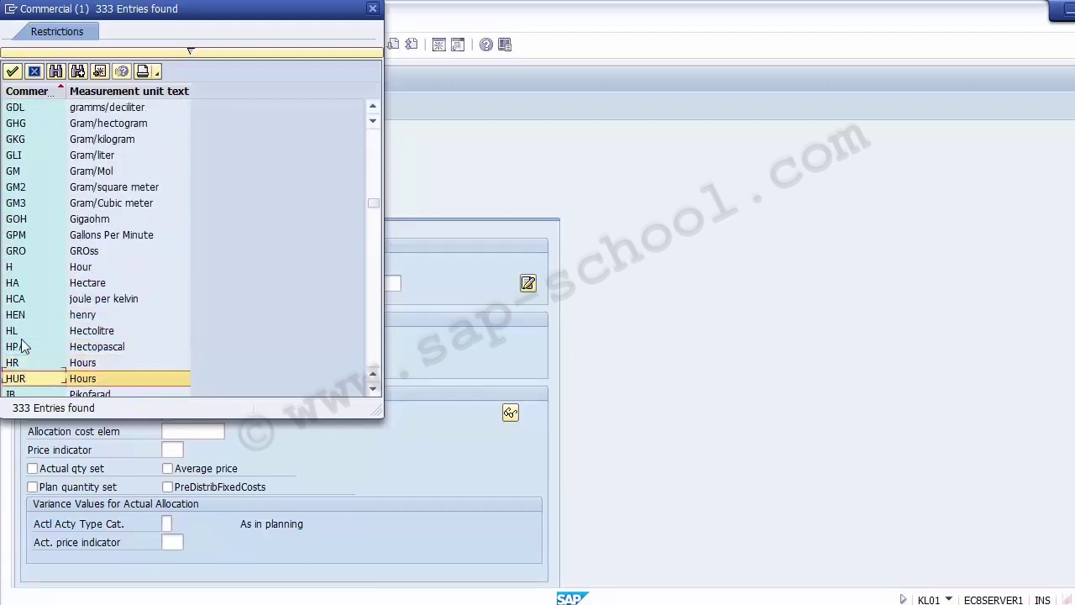
{"action": "key", "text": "Down"}
{"action": "key", "text": "Down"}
{"action": "key", "text": "Up"}
{"action": "key", "text": "Up"}
{"action": "key", "text": "Up"}
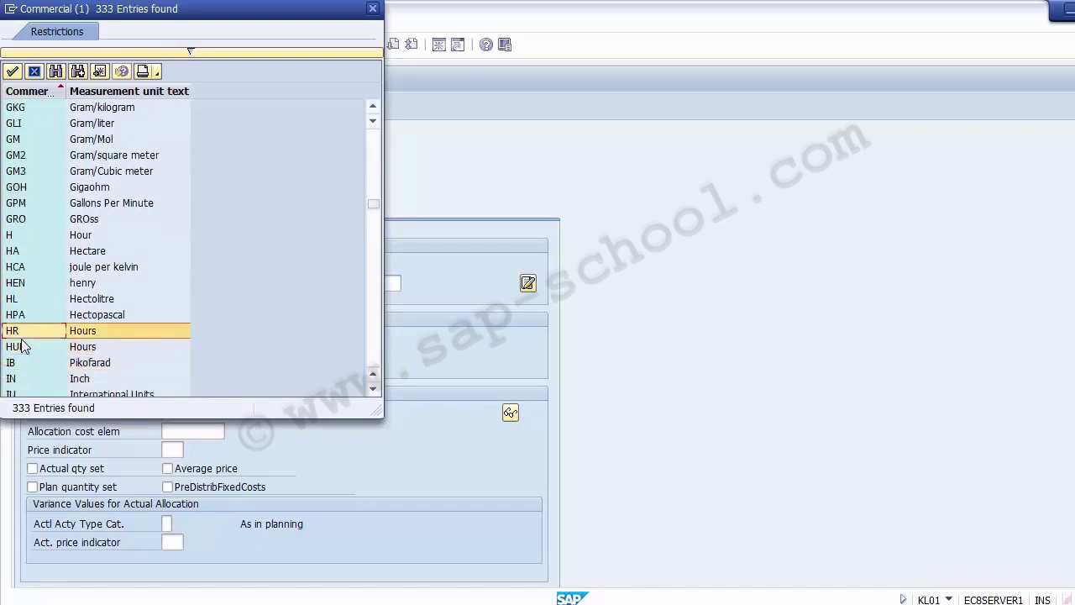
{"action": "double_click", "coordinate": [87, 331]}
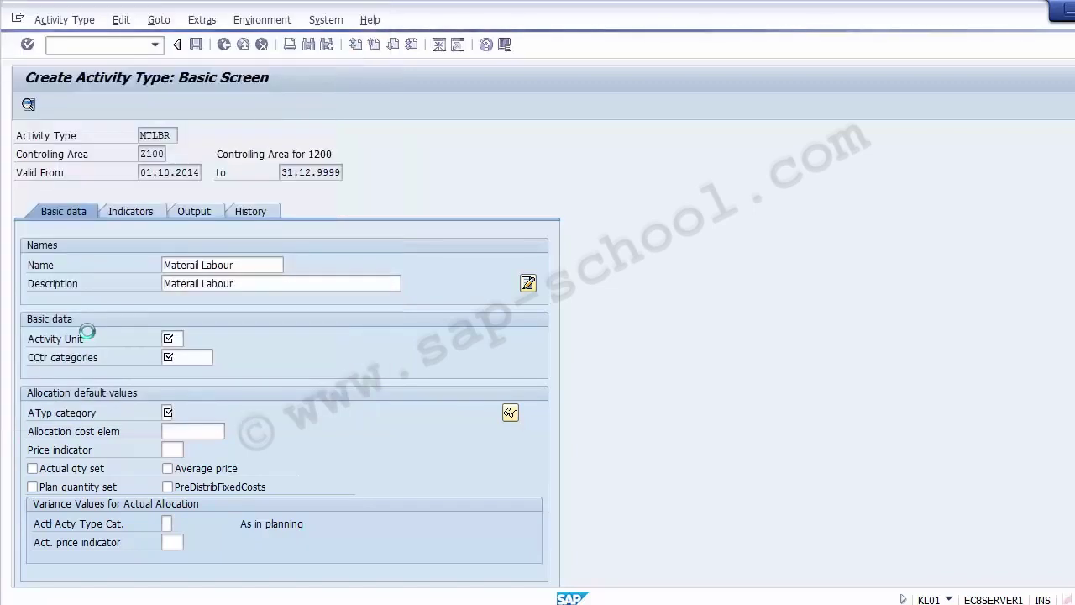
- Choose 1 Production as the cost center category of the activity type
{"action": "left_click", "coordinate": [180, 359]}
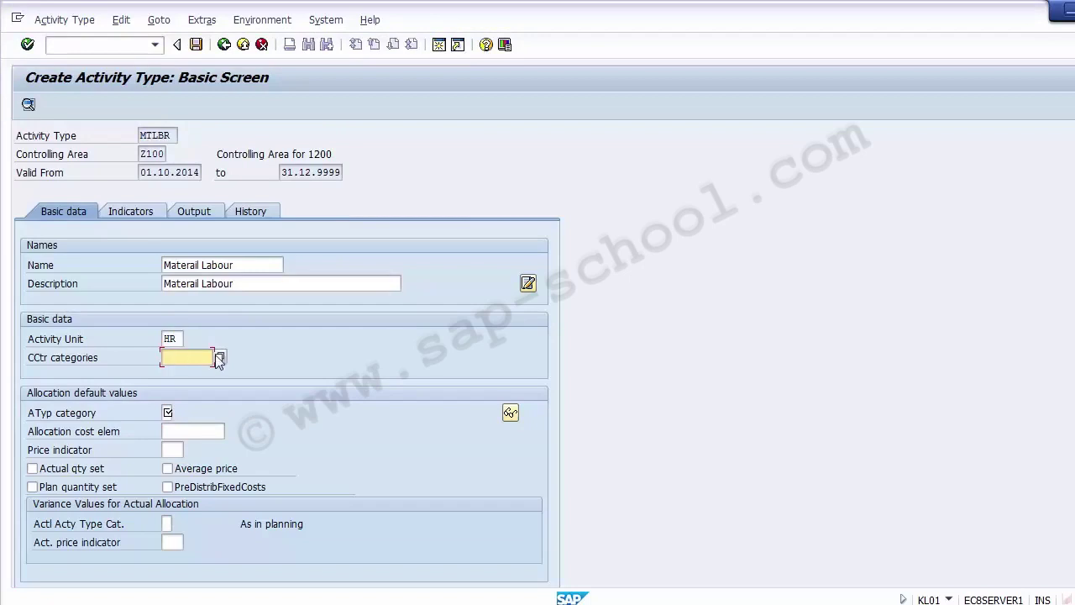
{"action": "left_click", "coordinate": [220, 358]}
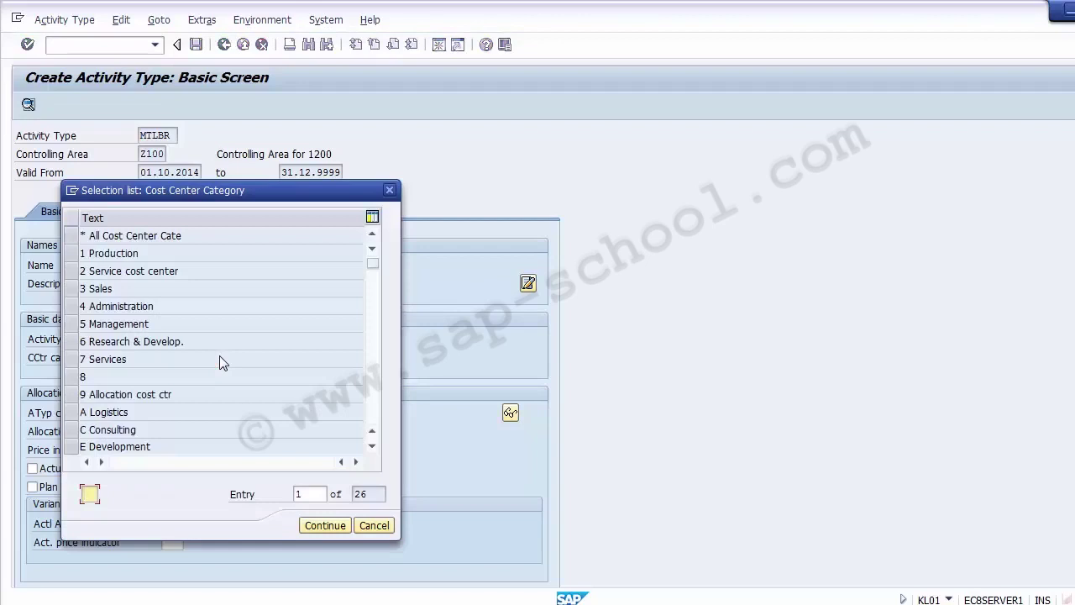
{"action": "left_click_drag", "start_coordinate": [131, 193], "coordinate": [415, 183]}
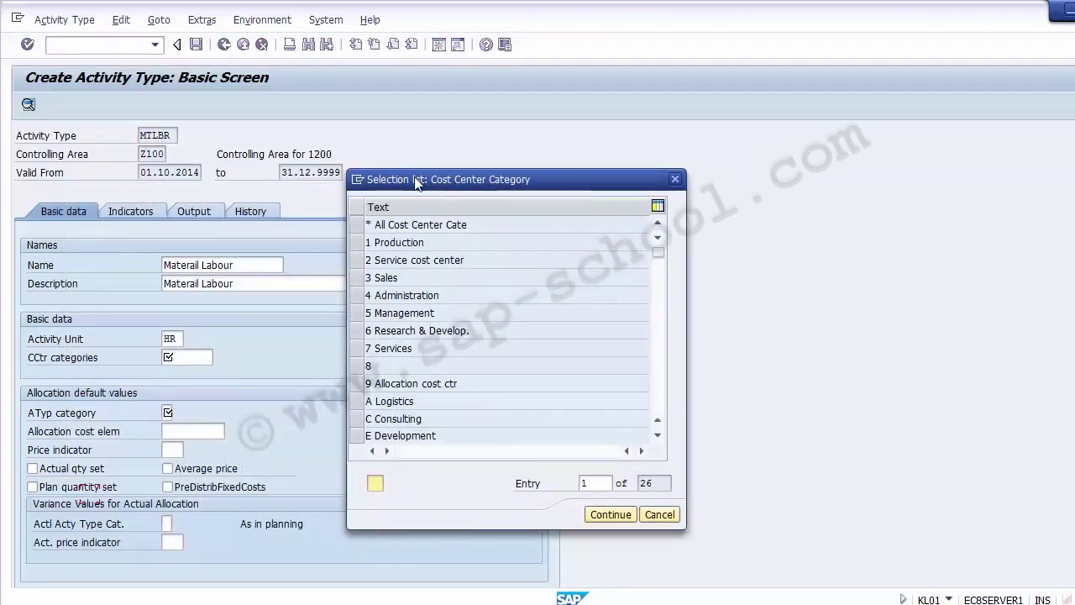
{"action": "left_click", "coordinate": [359, 244]}
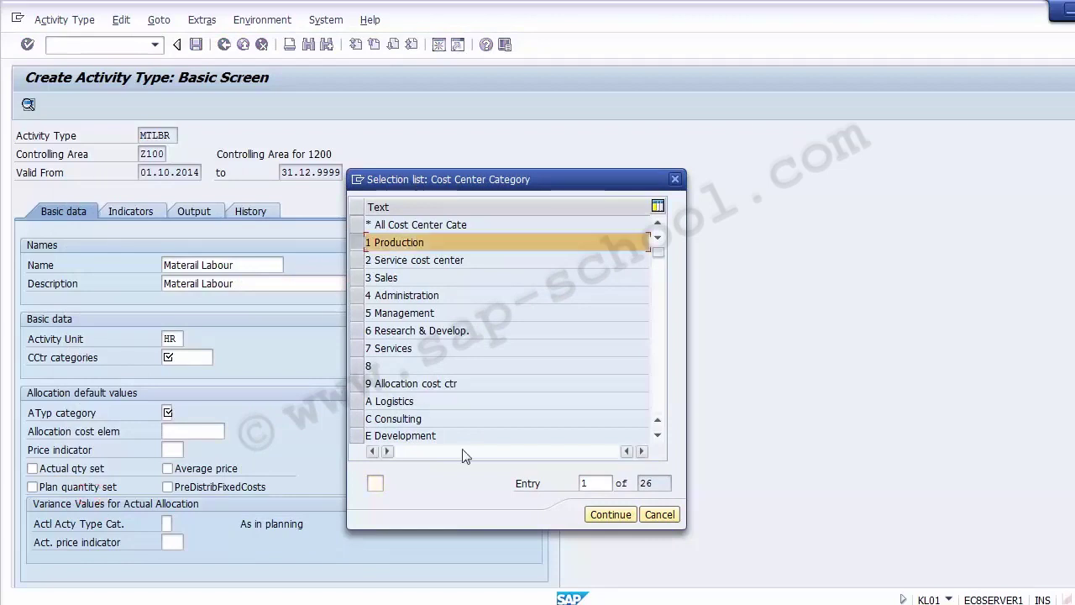
{"action": "left_click", "coordinate": [602, 515]}
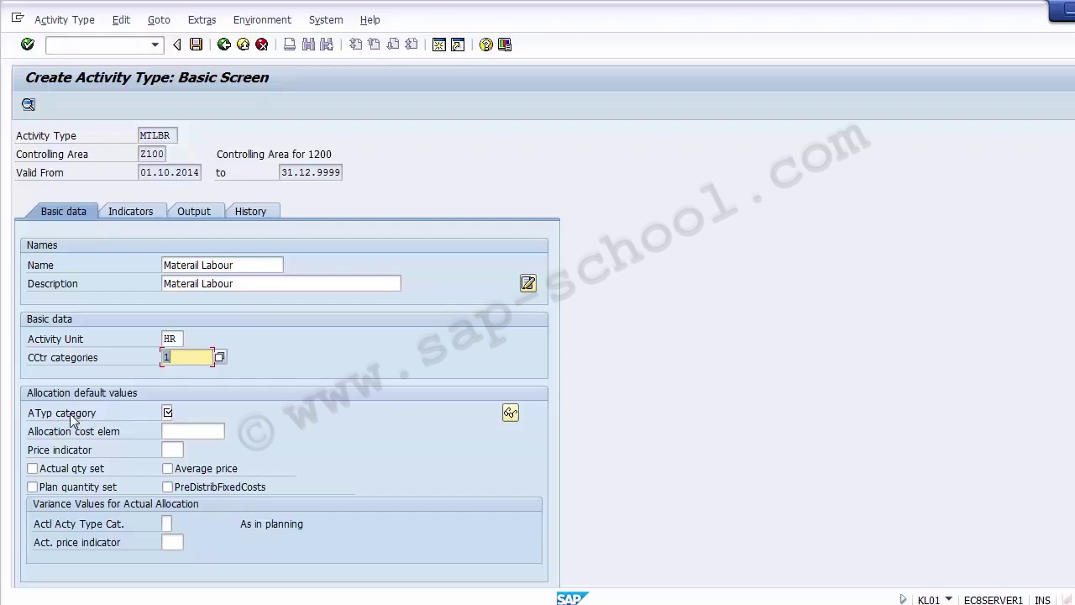
- Set the activity type category to 1, Manual entry, manual allocation
{"action": "left_click", "coordinate": [167, 411]}
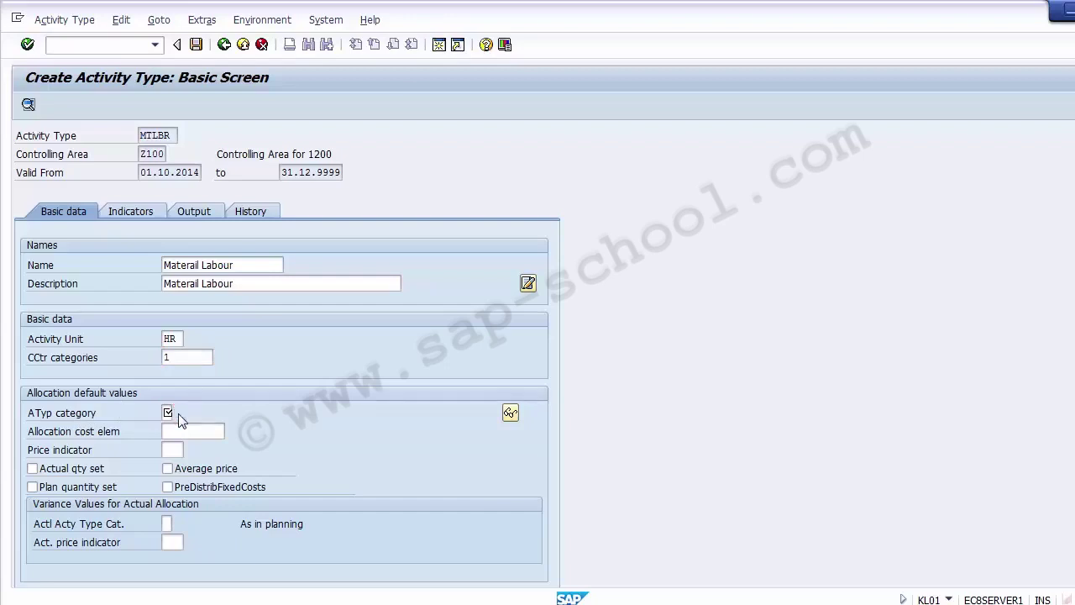
{"action": "left_click", "coordinate": [178, 415]}
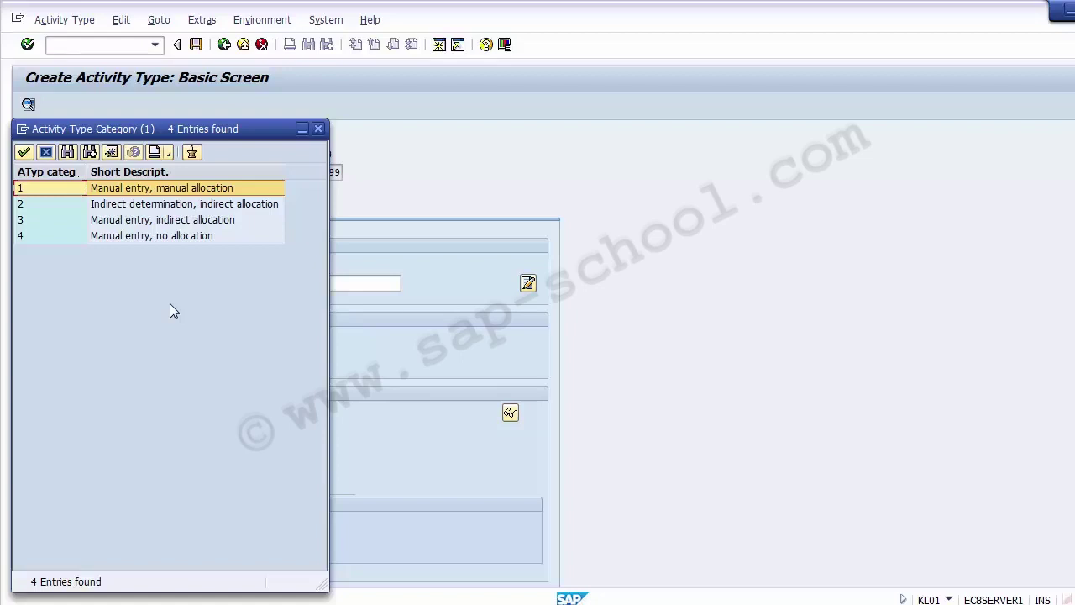
{"action": "left_click", "coordinate": [132, 193]}
{"action": "double_click", "coordinate": [132, 190]}
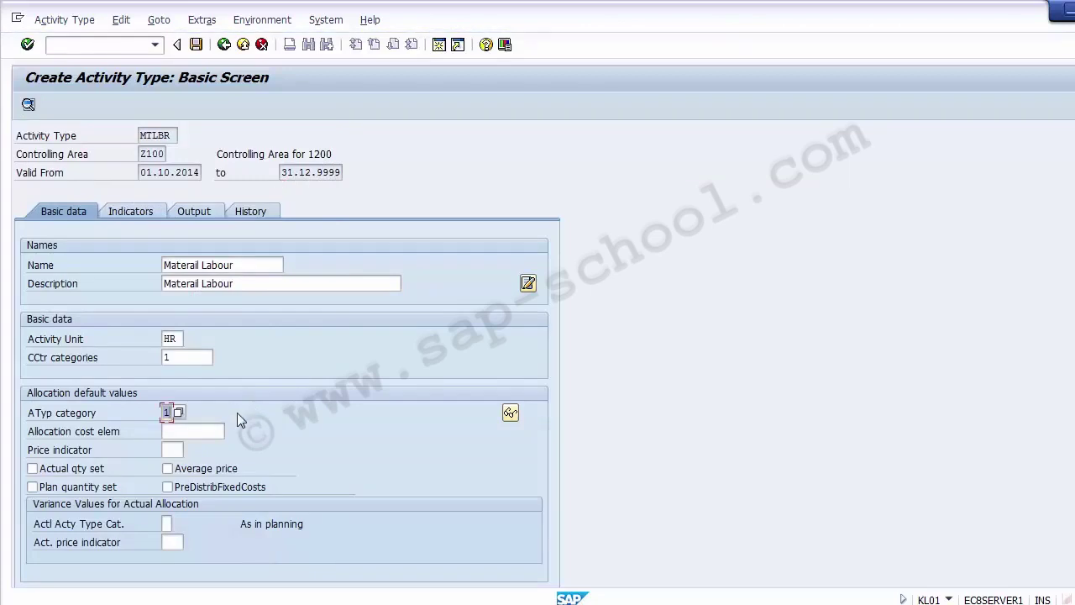
- Leave the allocation cost element empty and set the price indicator to 1, Plan price, automatically based on activity
{"action": "left_click", "coordinate": [74, 436]}
{"action": "left_click", "coordinate": [182, 434]}
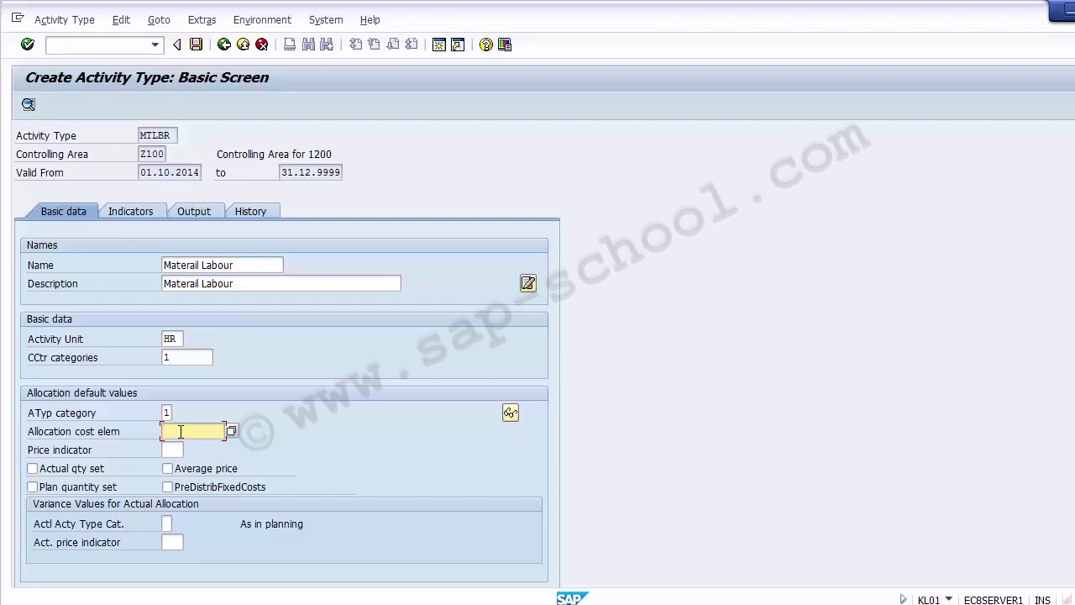
{"action": "left_click", "coordinate": [173, 450]}
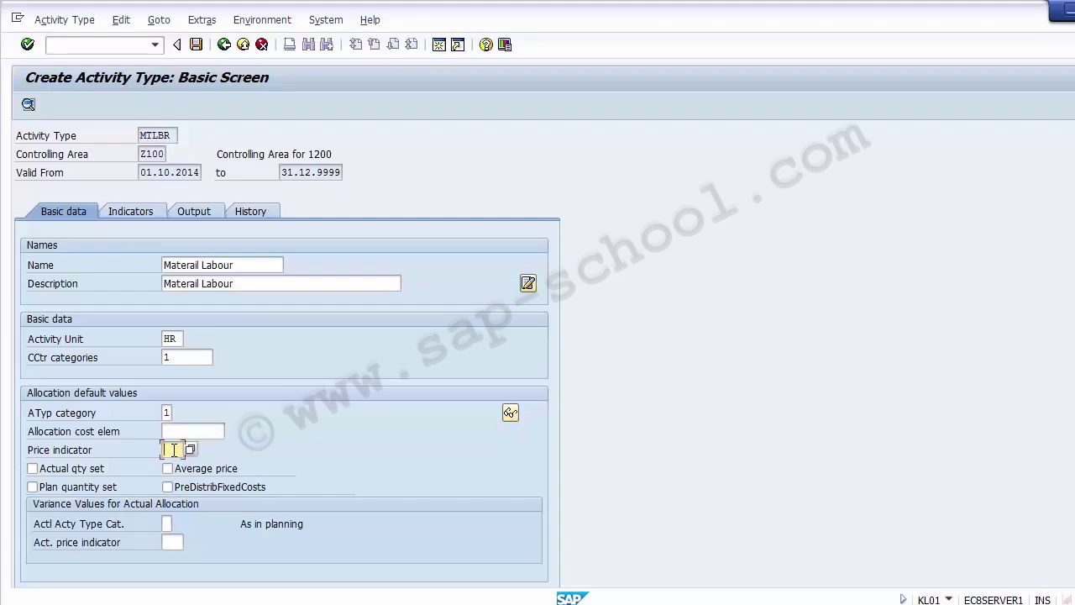
{"action": "left_click", "coordinate": [190, 449]}
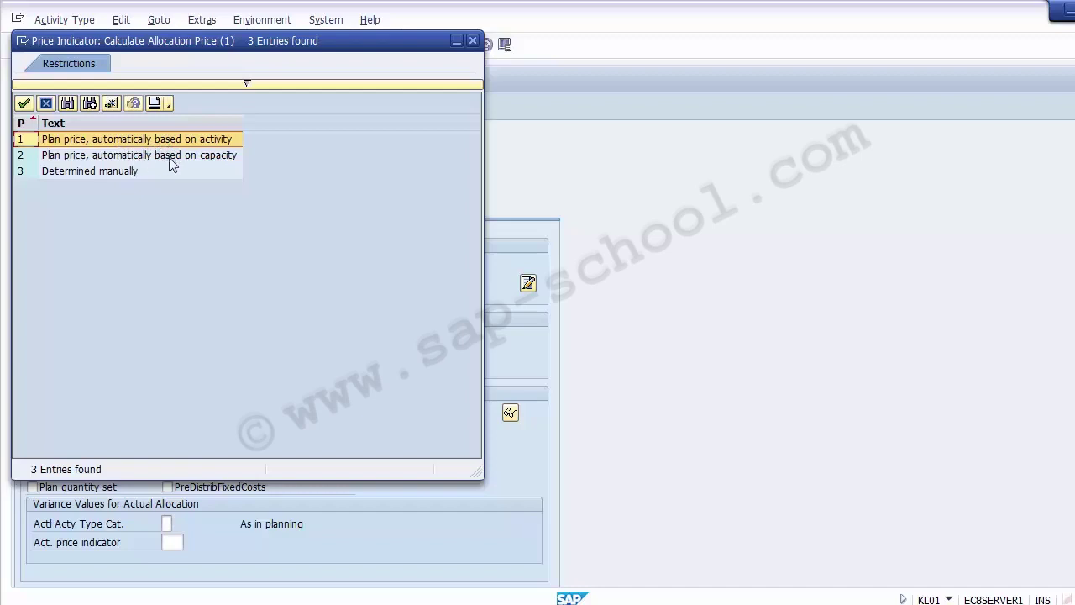
{"action": "left_click", "coordinate": [94, 175]}
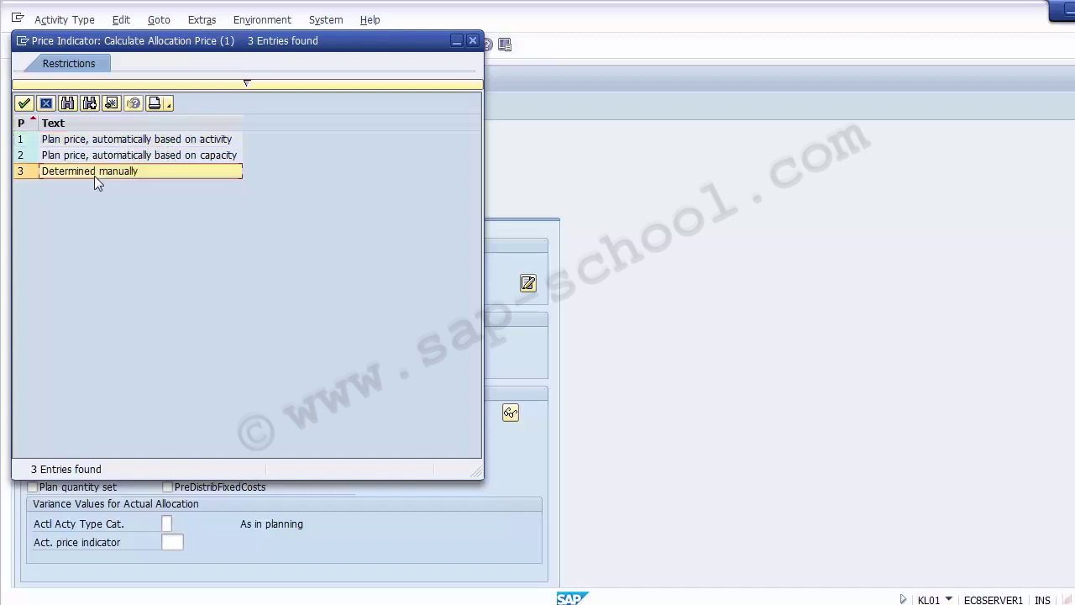
{"action": "left_click", "coordinate": [74, 142]}
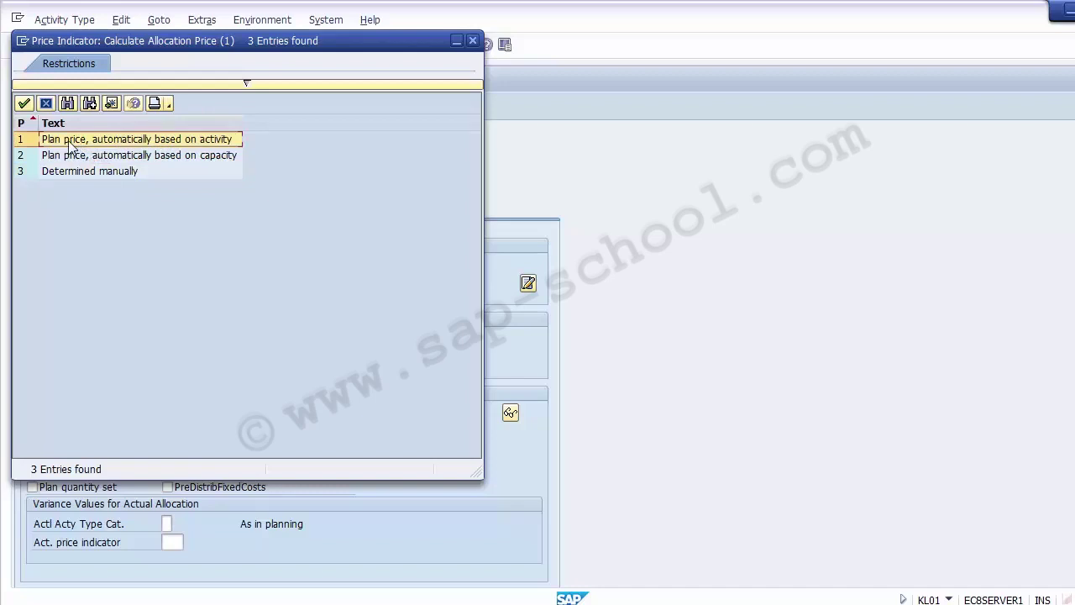
{"action": "double_click", "coordinate": [72, 142]}
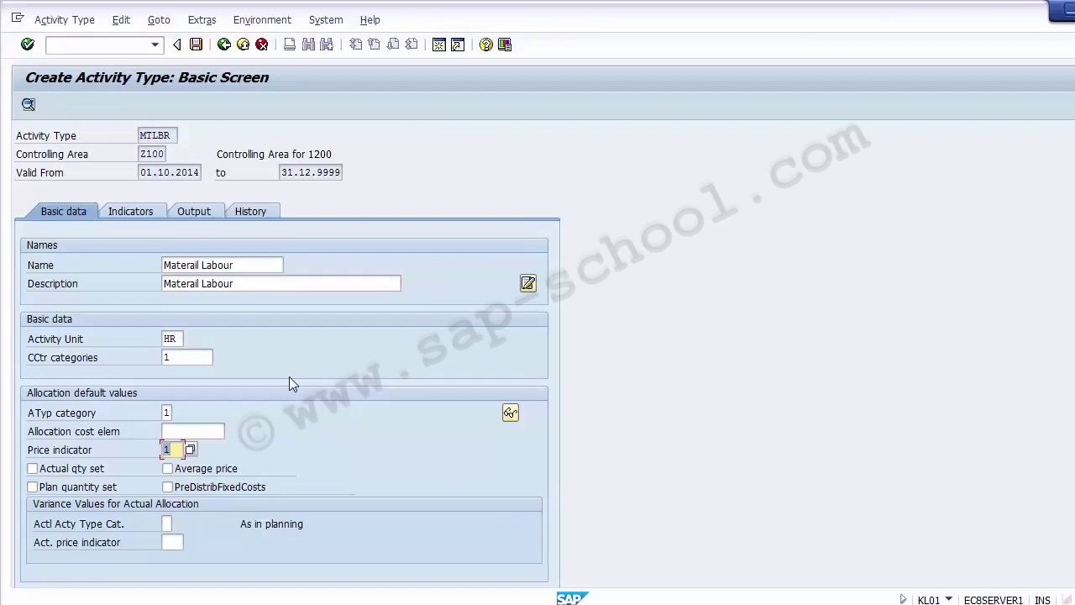
- Try to save the activity type, look up the possible allocation cost elements, and enter 50000 as the allocation cost element
{"action": "left_click", "coordinate": [195, 45]}
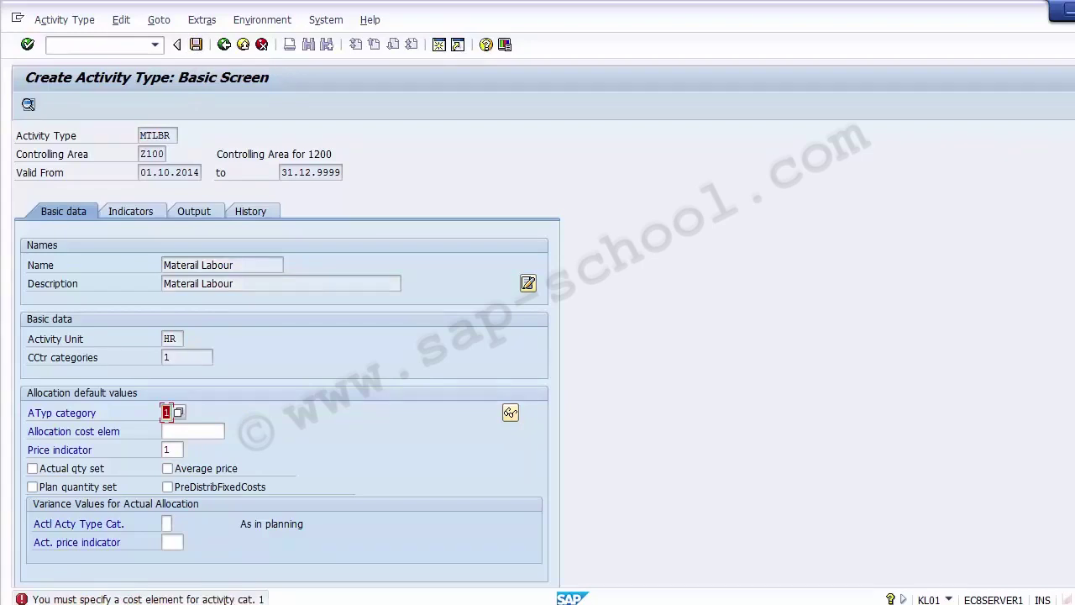
{"action": "left_click", "coordinate": [189, 433]}
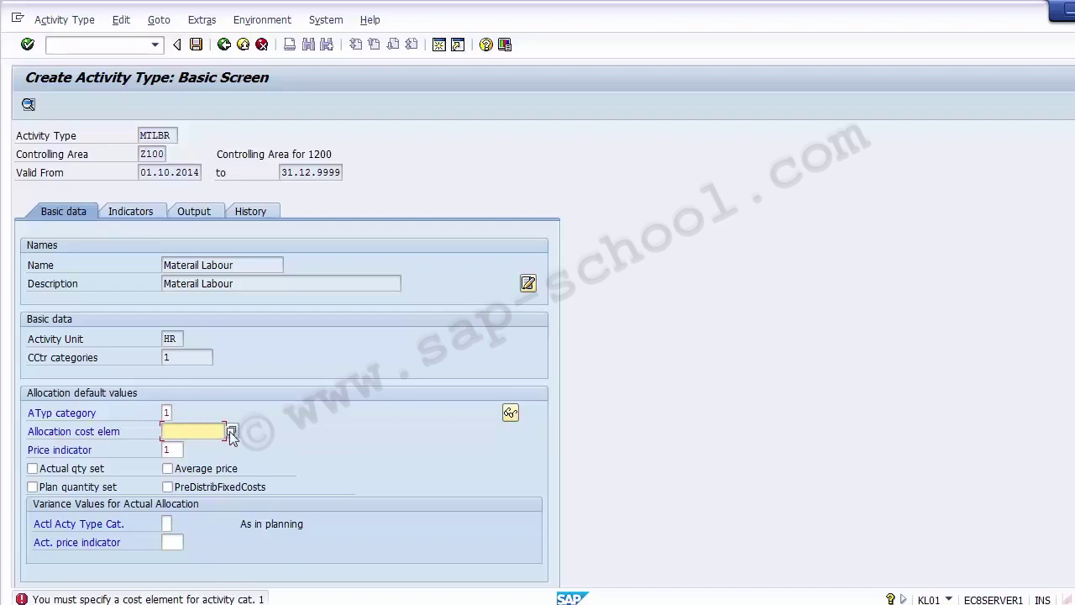
{"action": "left_click", "coordinate": [230, 430]}
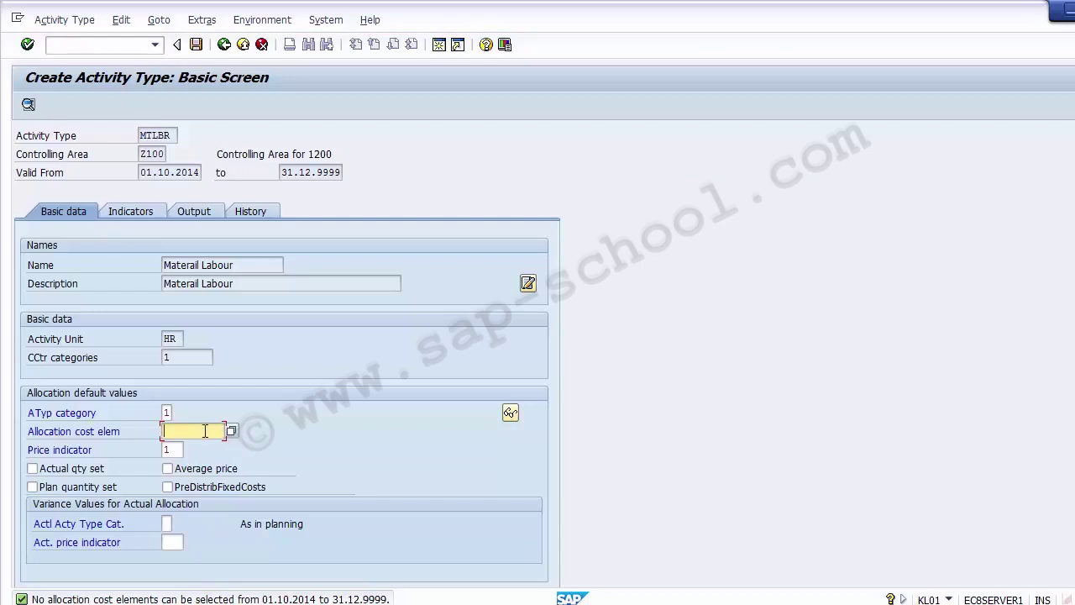
{"action": "type", "text": "50000"}
{"action": "key", "text": "Return"}
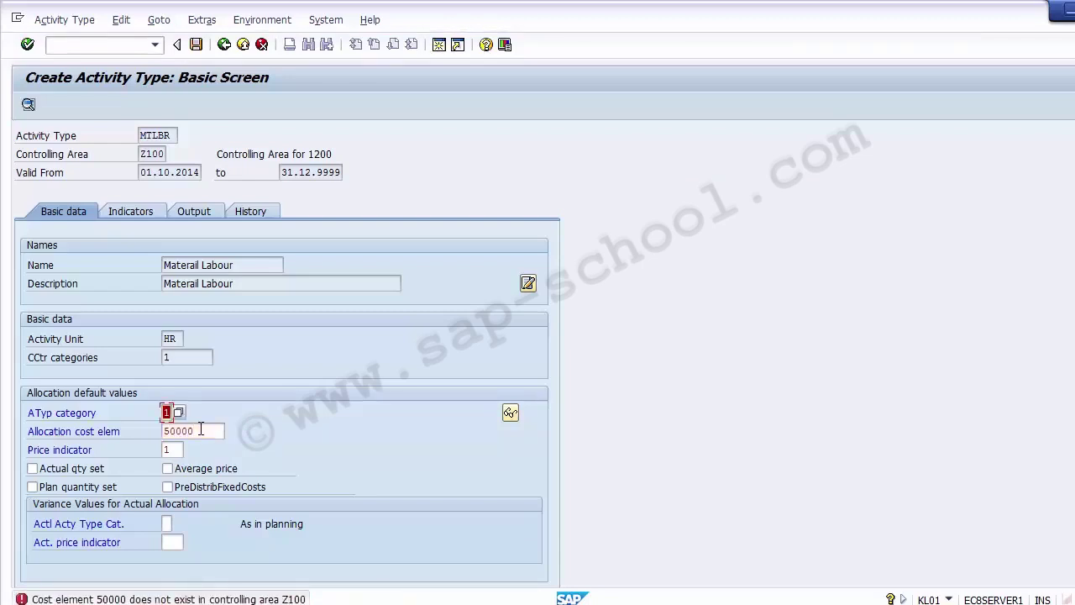
- Re-enter 1 as the activity type category and clear the allocation cost element
{"action": "key", "text": "BackSpace"}
{"action": "type", "text": "1"}
{"action": "key", "text": "Tab"}
{"action": "key", "text": "Delete"}
{"action": "key", "text": "Delete"}
{"action": "key", "text": "Delete"}
{"action": "key", "text": "Delete"}
{"action": "key", "text": "Delete"}
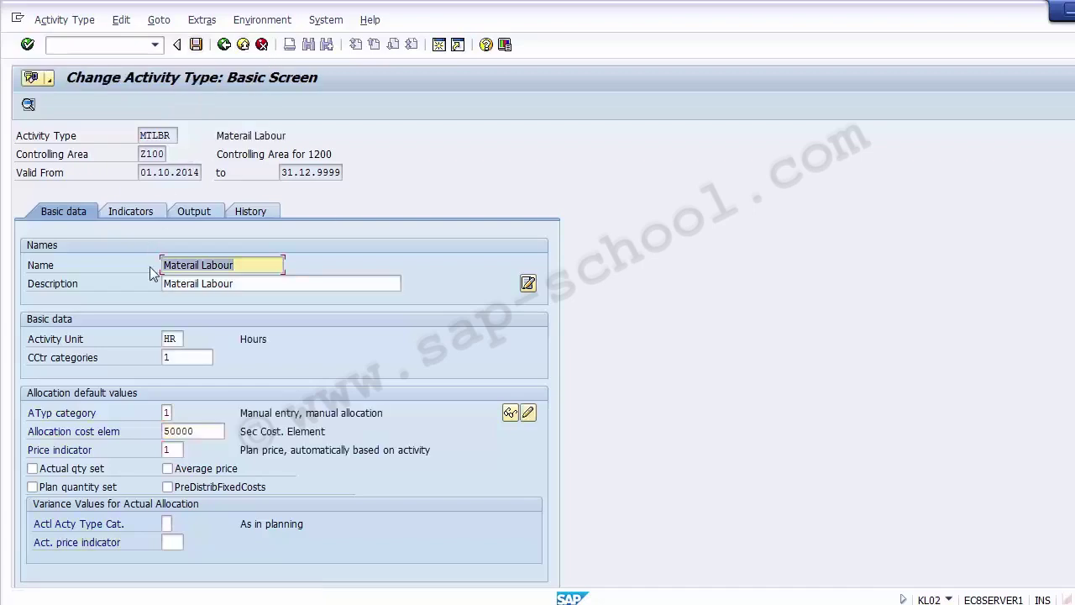
- Review the allocation cost element and price indicator of activity type MTLBR, and return to the IMG structure
{"action": "left_click_drag", "start_coordinate": [200, 433], "coordinate": [146, 430]}
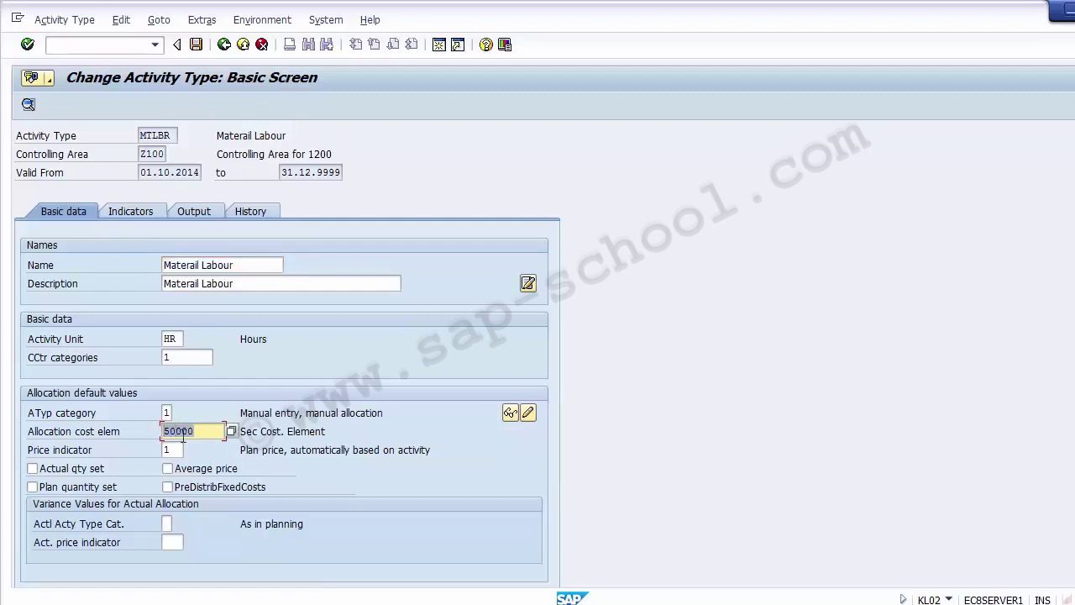
{"action": "left_click_drag", "start_coordinate": [176, 452], "coordinate": [185, 474]}
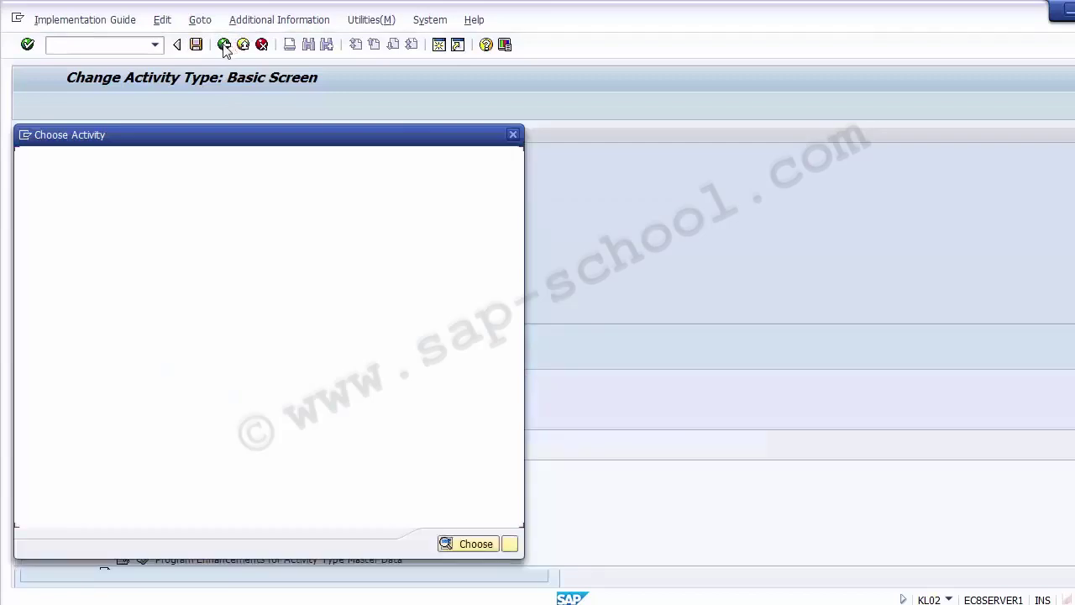
{"action": "left_click", "coordinate": [224, 45]}
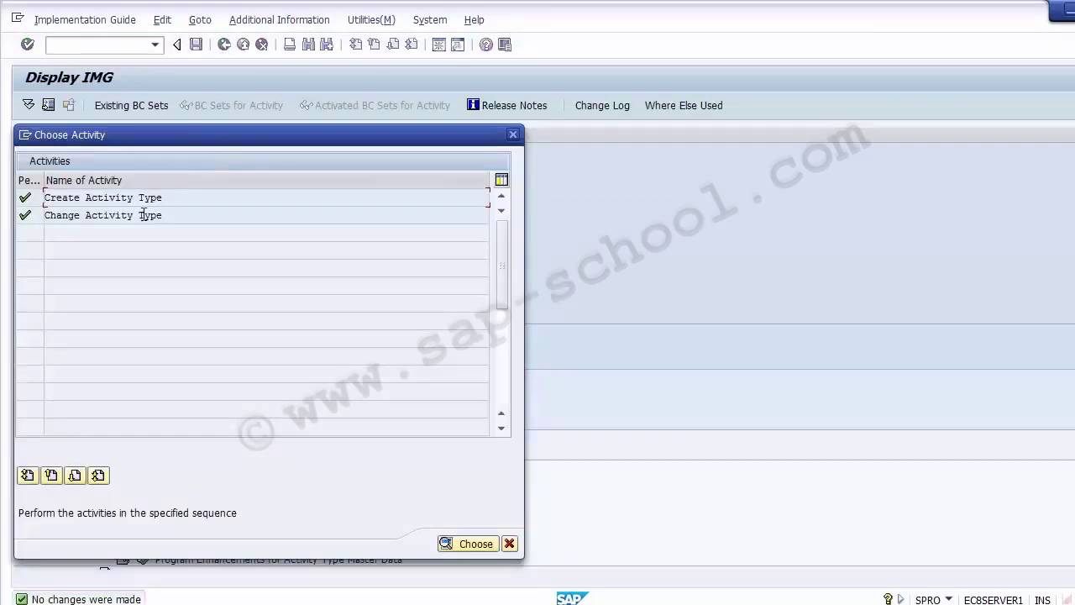
{"action": "left_click", "coordinate": [510, 544]}
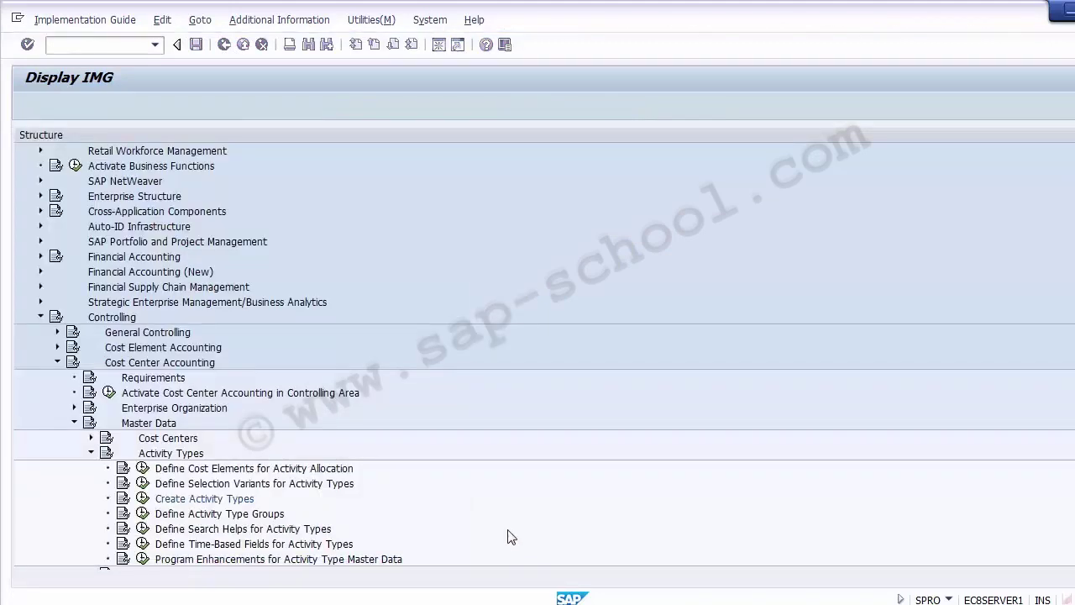
- Open activity type MTLBR for changing through the Create Activity Types node of the IMG
{"action": "left_click", "coordinate": [141, 499]}
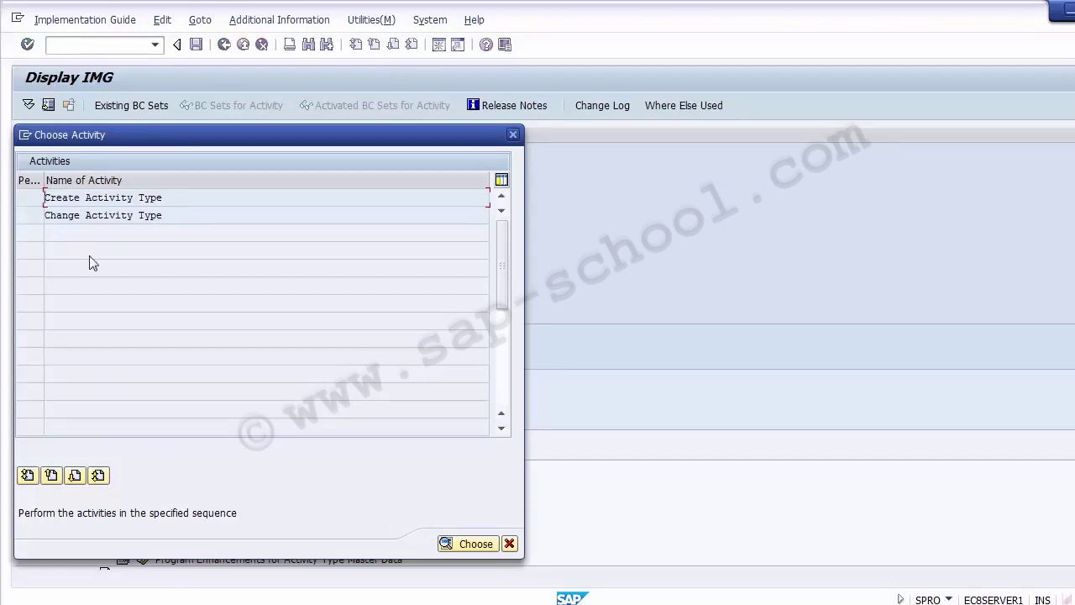
{"action": "left_click", "coordinate": [72, 217]}
{"action": "double_click", "coordinate": [72, 217]}
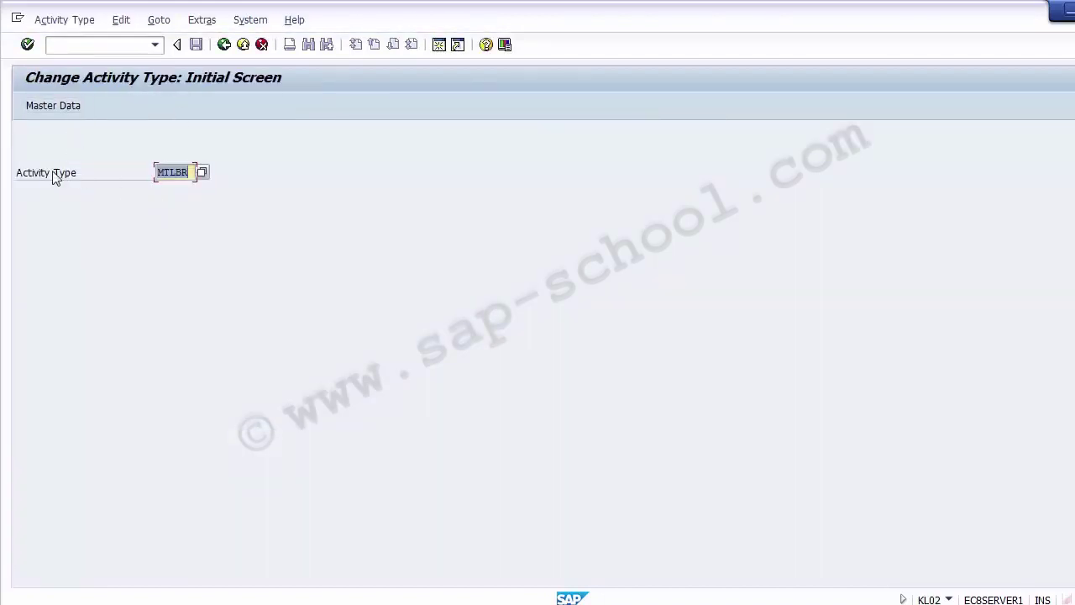
{"action": "left_click", "coordinate": [186, 173]}
{"action": "key", "text": "Return"}
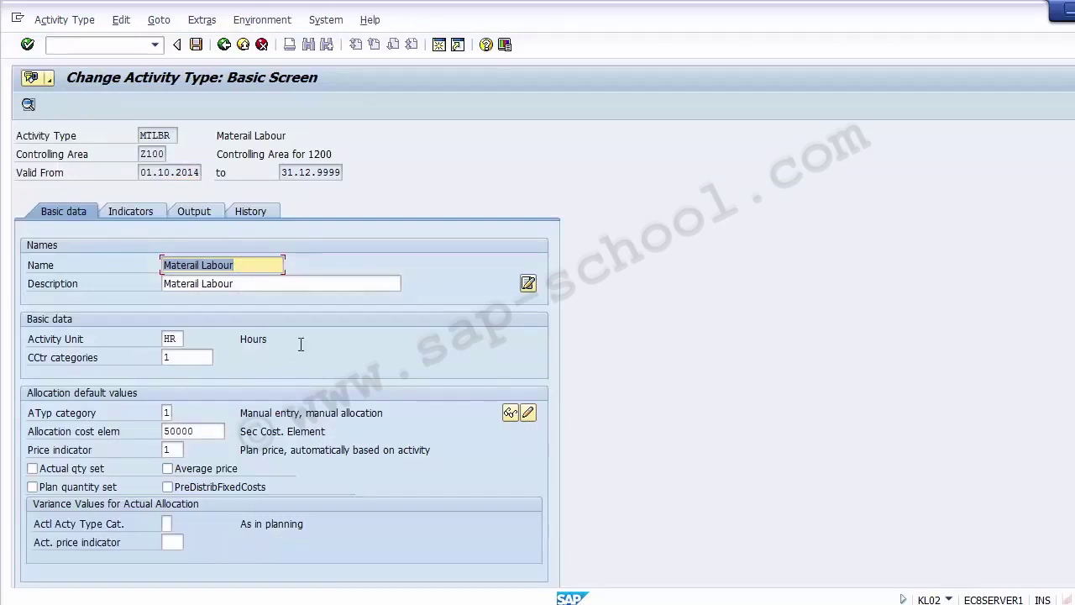
- Examine the indicators, output and basic data of activity type MTLBR, and return to the IMG structure
{"action": "left_click", "coordinate": [138, 214]}
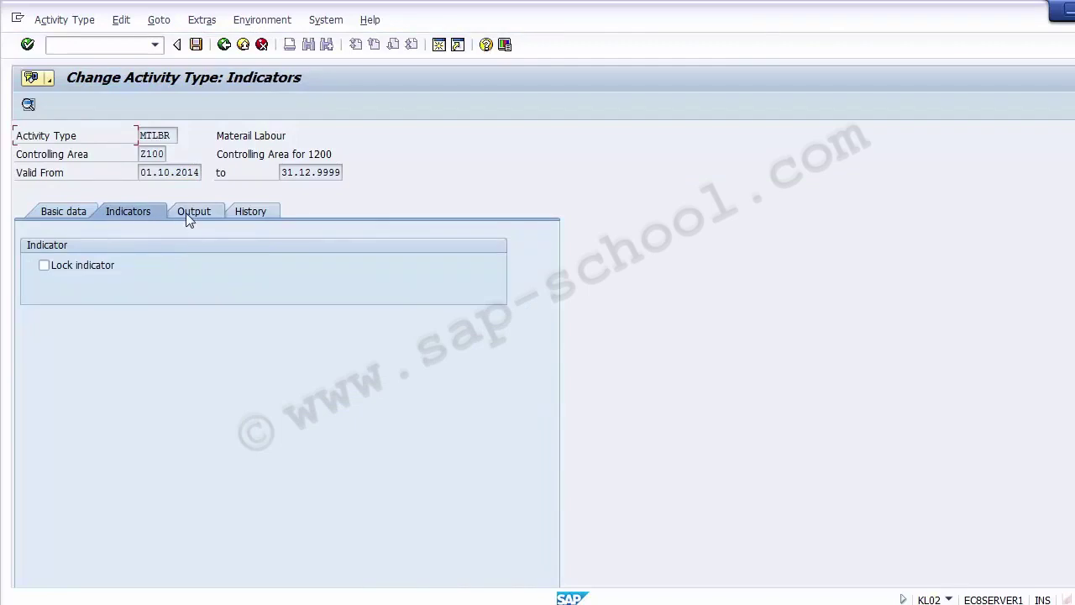
{"action": "left_click", "coordinate": [185, 213]}
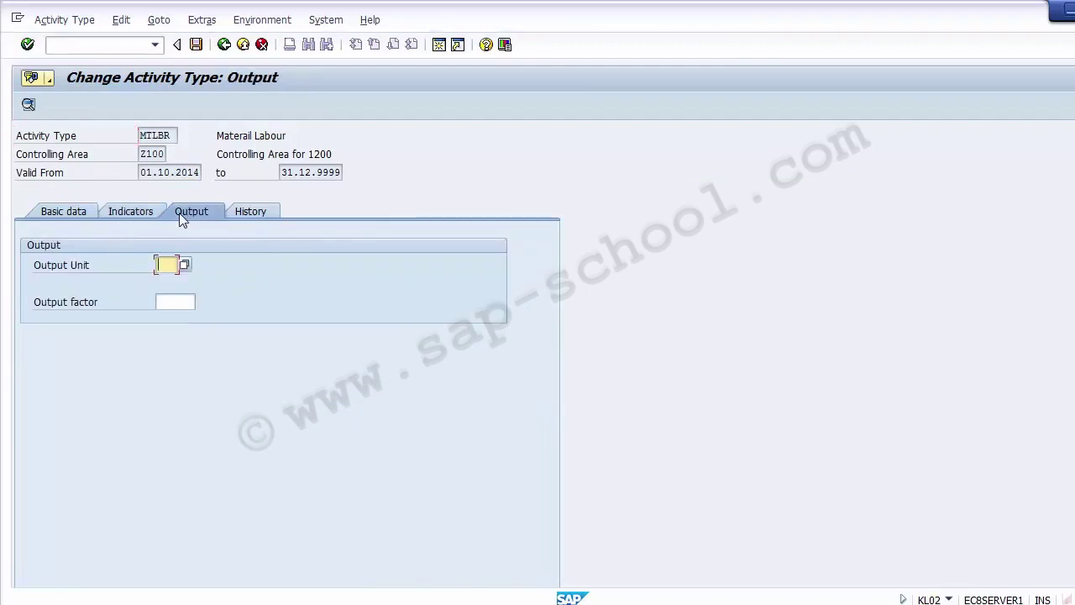
{"action": "left_click", "coordinate": [131, 208]}
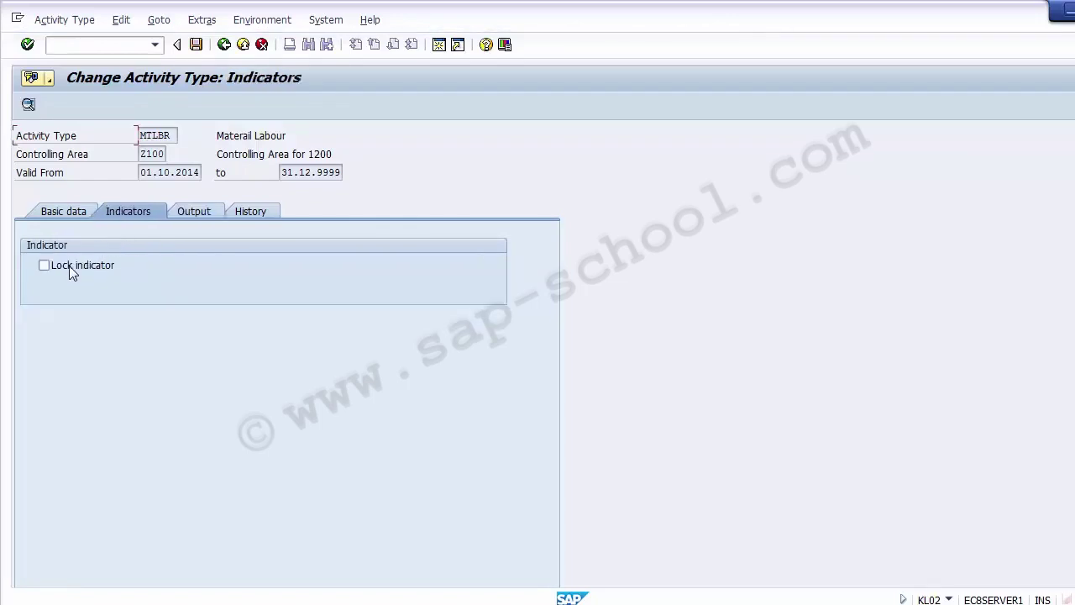
{"action": "left_click", "coordinate": [67, 266]}
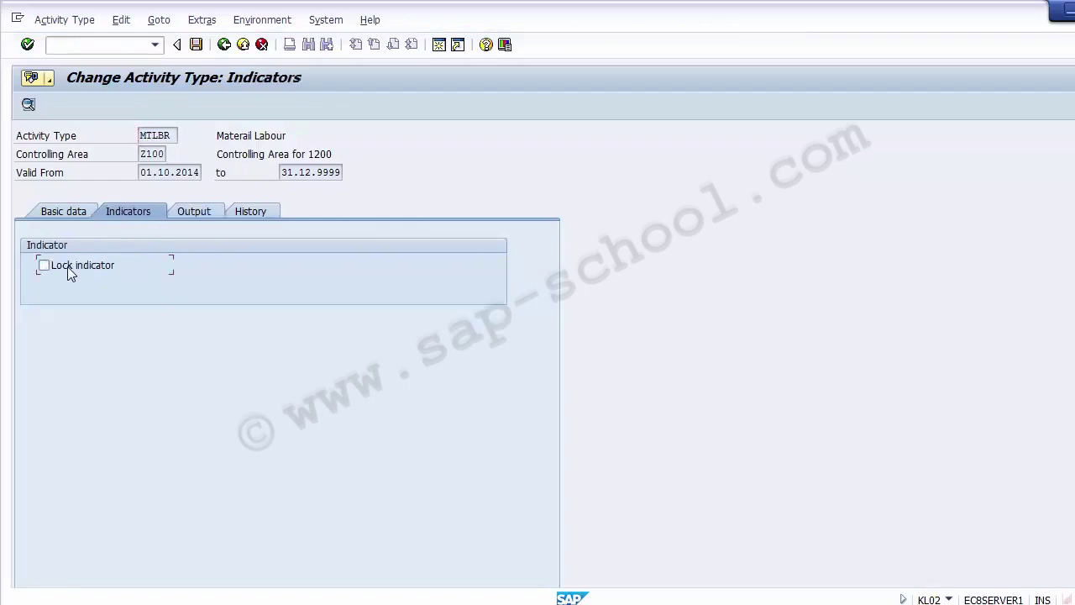
{"action": "left_click", "coordinate": [48, 211]}
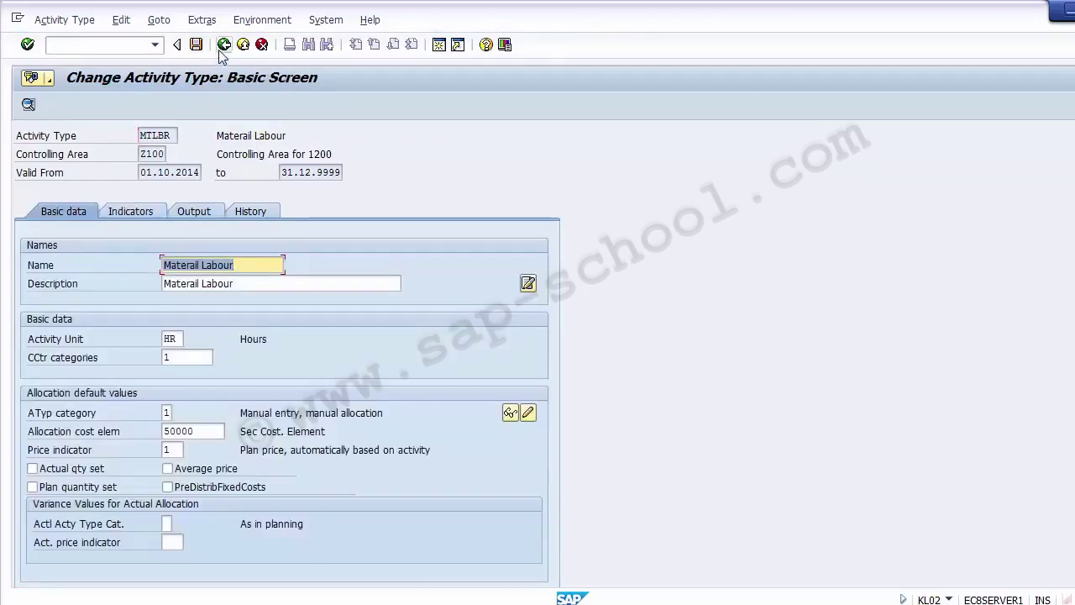
{"action": "left_click", "coordinate": [222, 46]}
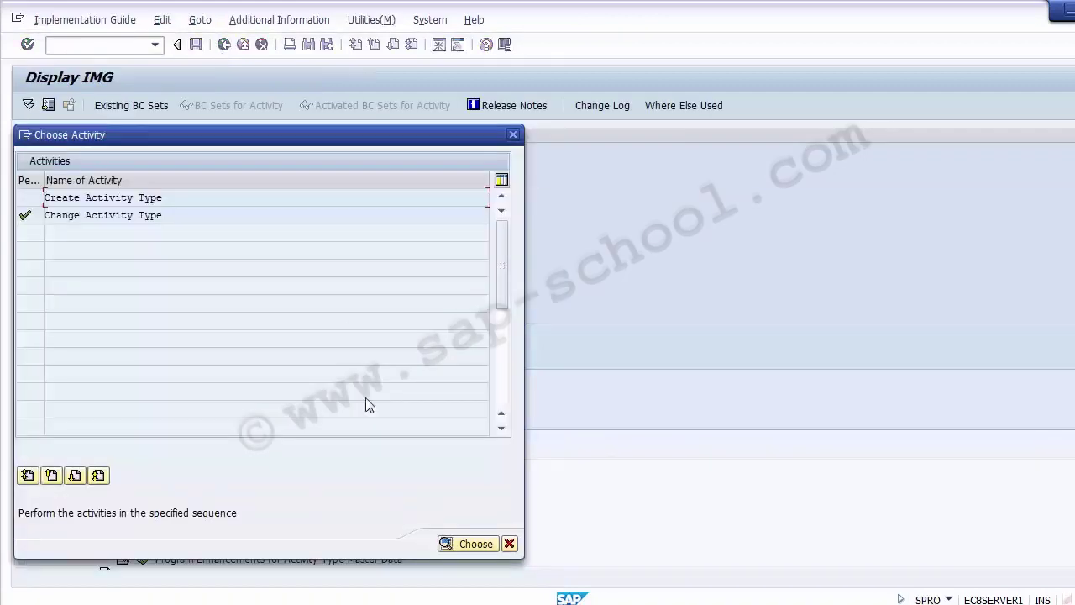
{"action": "left_click", "coordinate": [510, 545]}
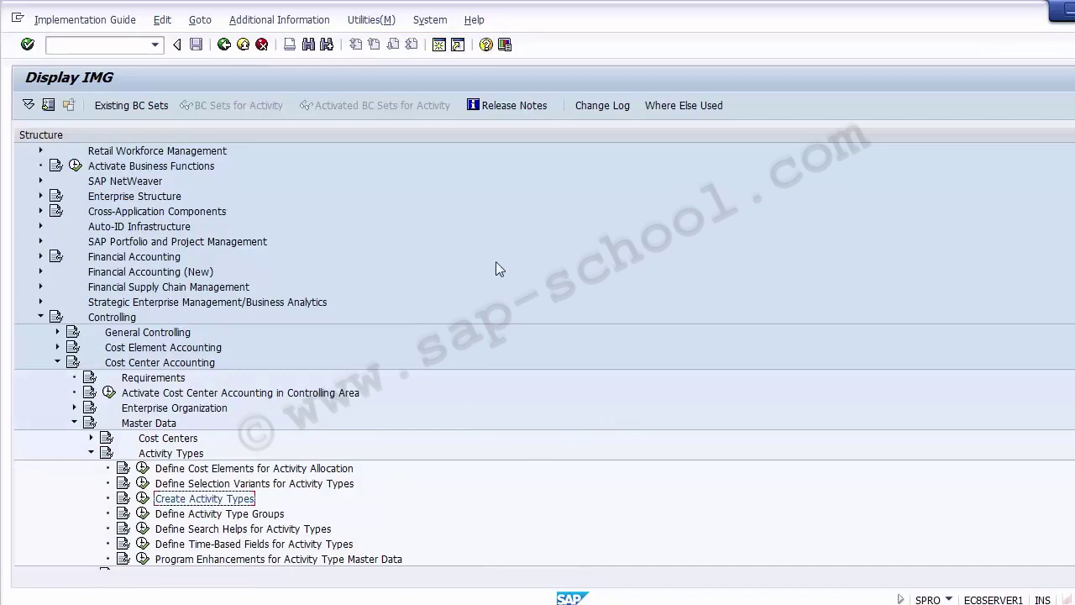
- Collapse the Activity Types node and show the Statistical Key Figure slide in the SAP - CO PowerPoint presentation
{"action": "left_click", "coordinate": [91, 453]}
{"action": "key", "text": "alt+Tab"}
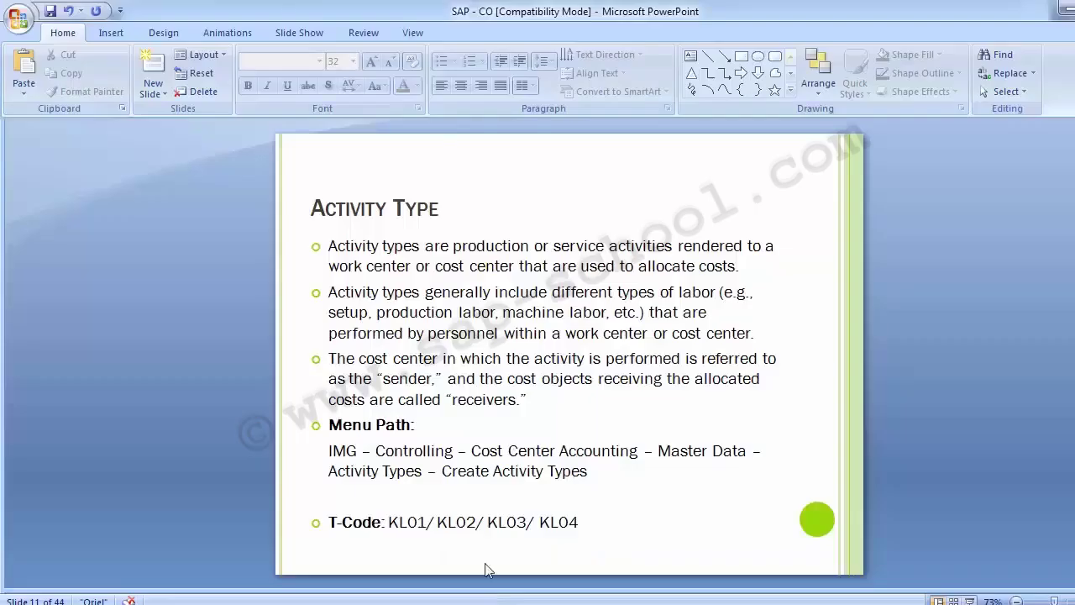
{"action": "scroll", "coordinate": [179, 343], "scroll_direction": "down", "scroll_amount": 1}
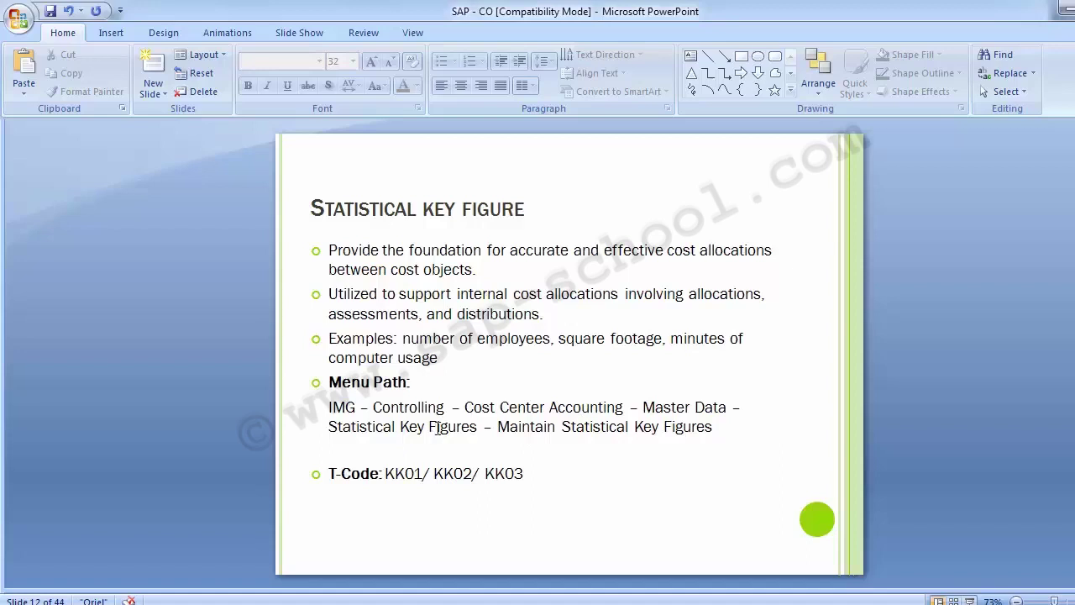
- Switch back to the SAP Display IMG window and expand Statistical Key Figures in the Cost Center Accounting master data
{"action": "left_click", "coordinate": [467, 603]}
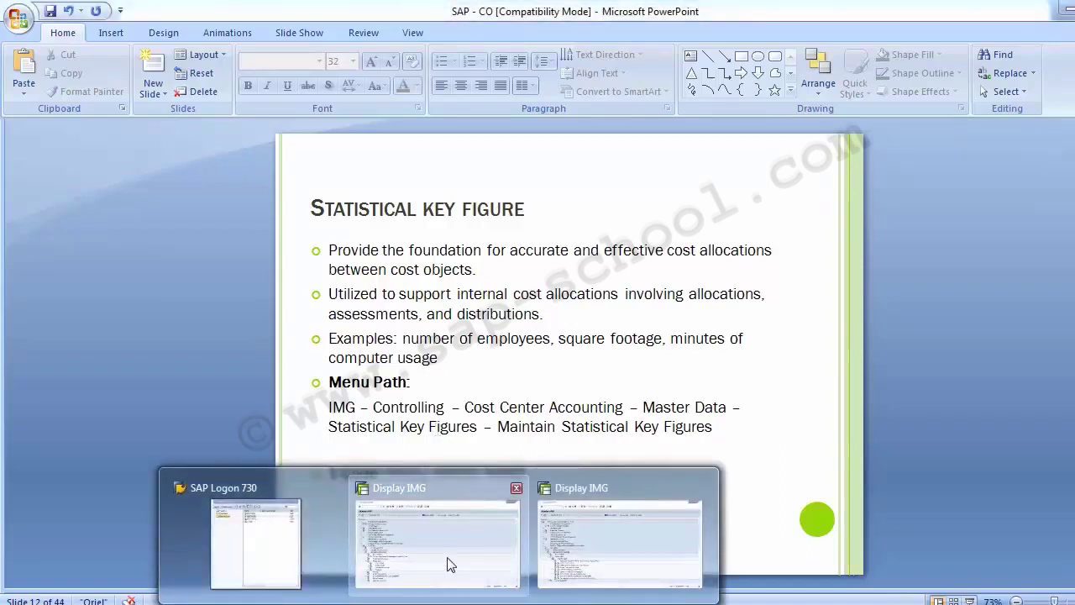
{"action": "left_click", "coordinate": [446, 562]}
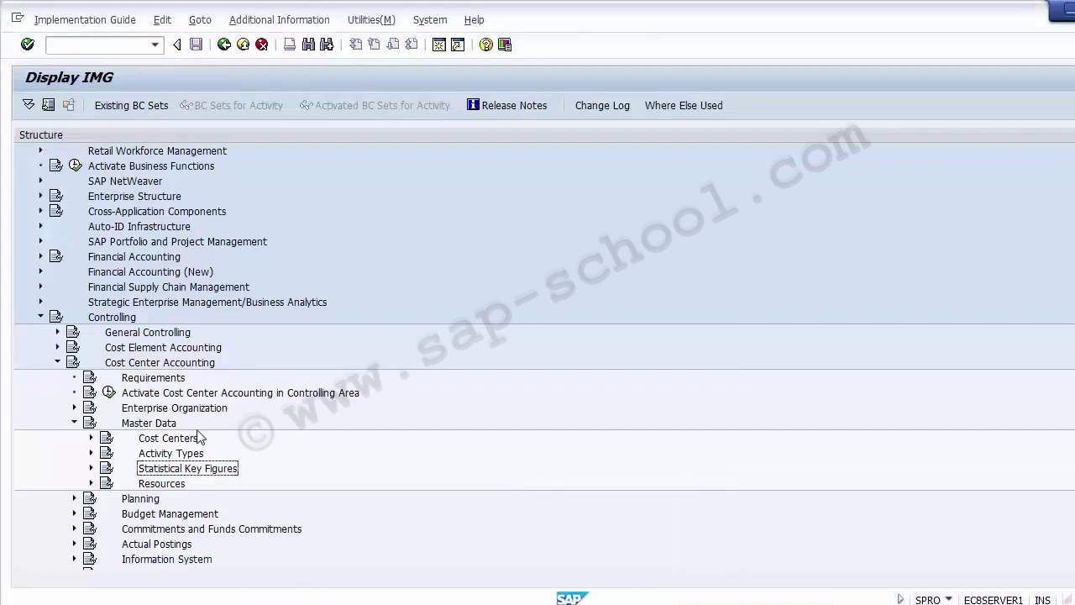
{"action": "left_click", "coordinate": [162, 427]}
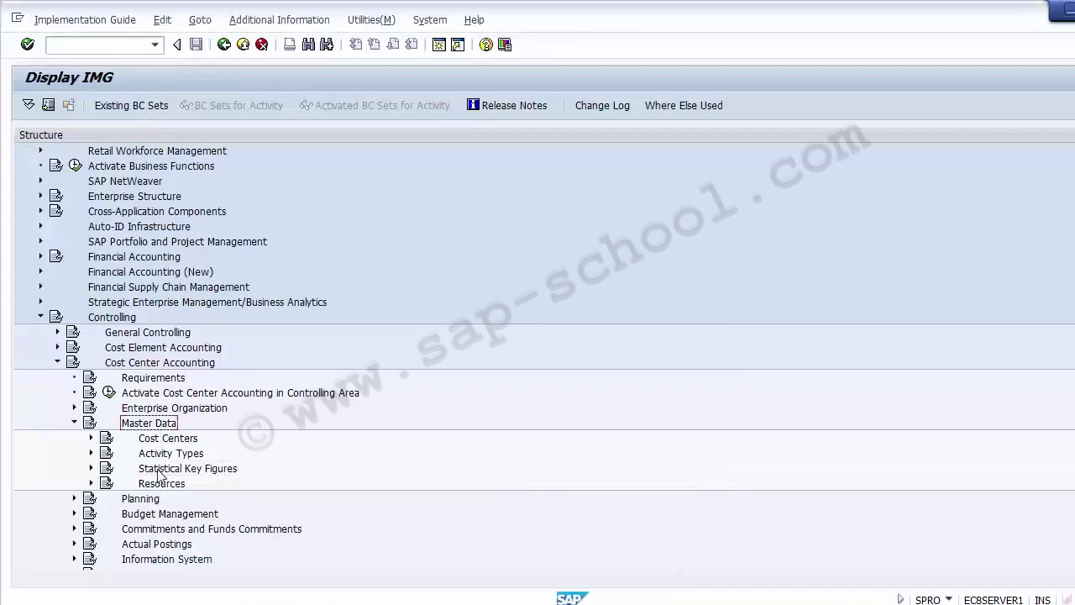
{"action": "left_click", "coordinate": [160, 472]}
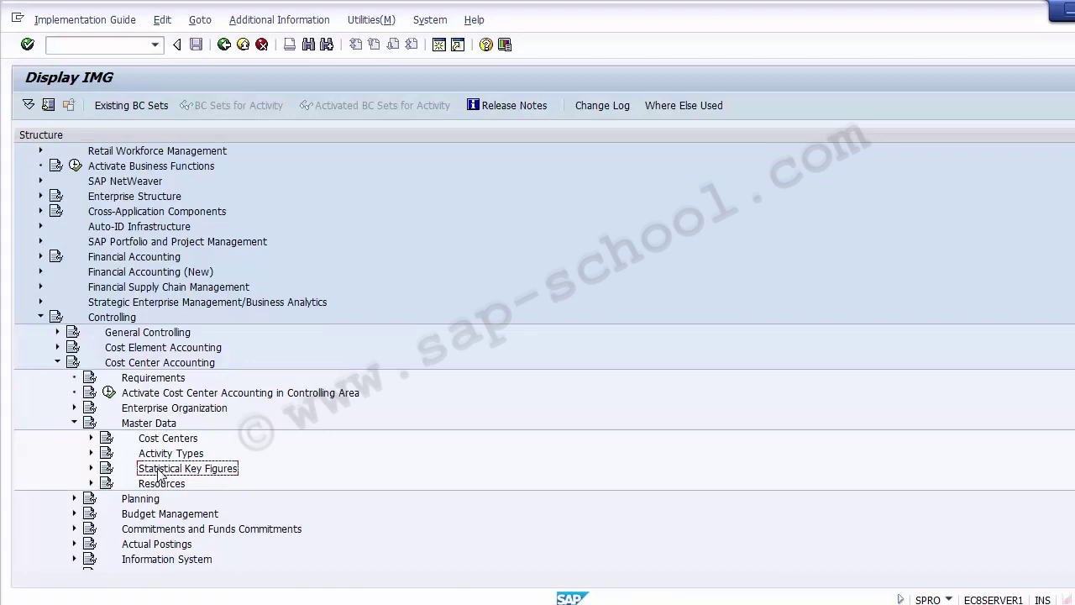
{"action": "left_click", "coordinate": [92, 468]}
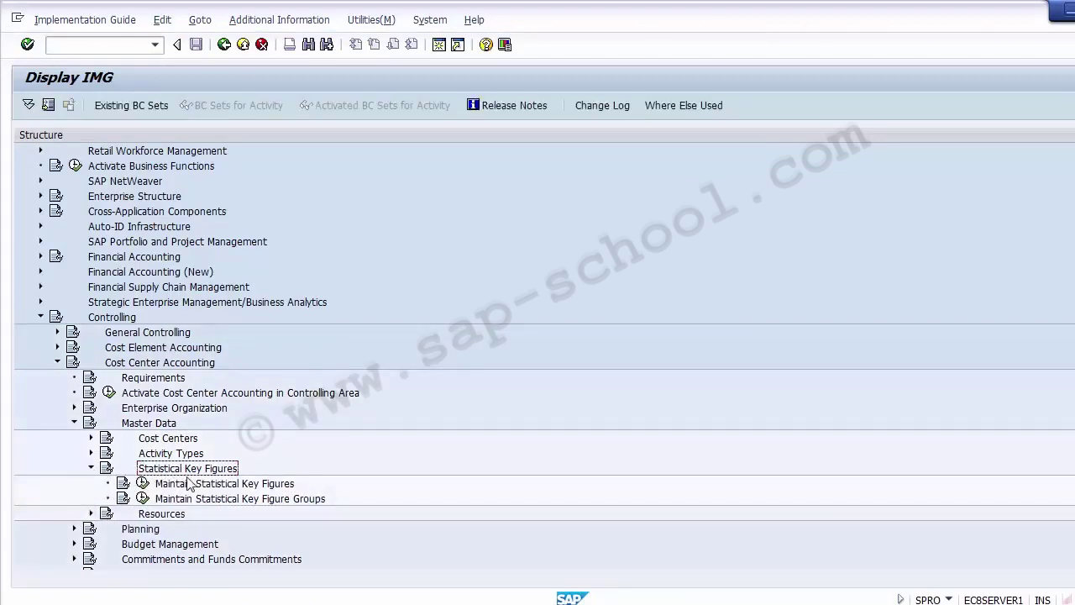
- Execute Maintain Statistical Key Figures and choose the activity Create Statistical Key Figures
{"action": "left_click", "coordinate": [197, 486]}
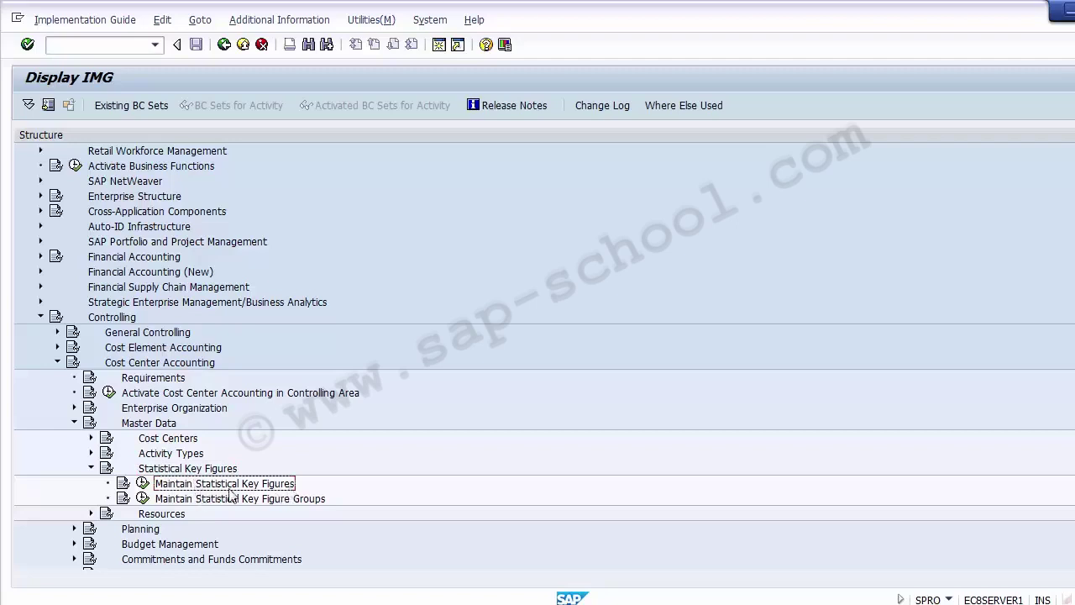
{"action": "left_click", "coordinate": [143, 484]}
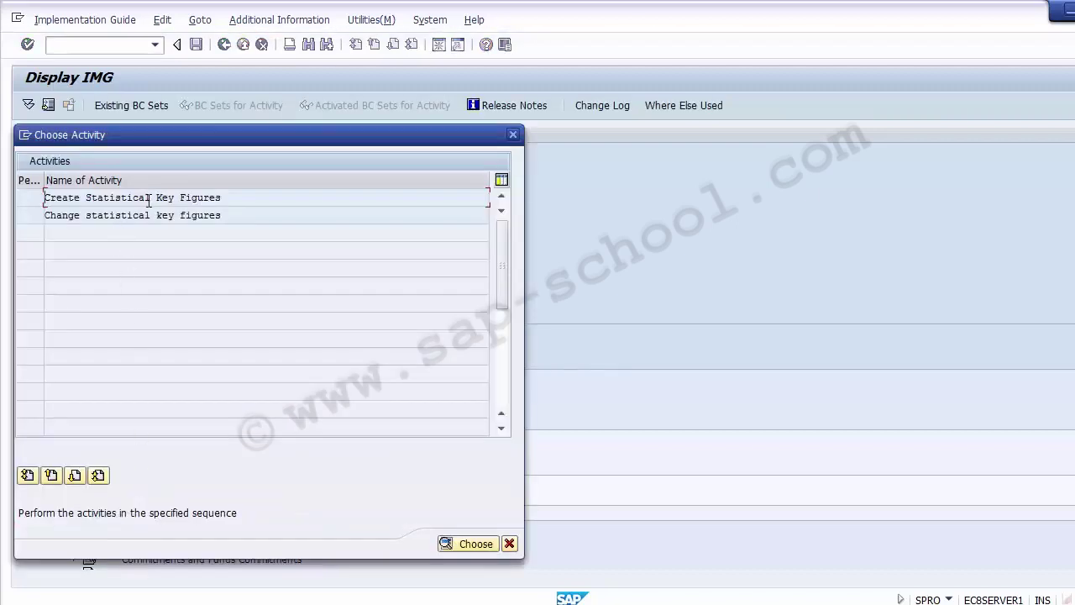
{"action": "left_click", "coordinate": [149, 220]}
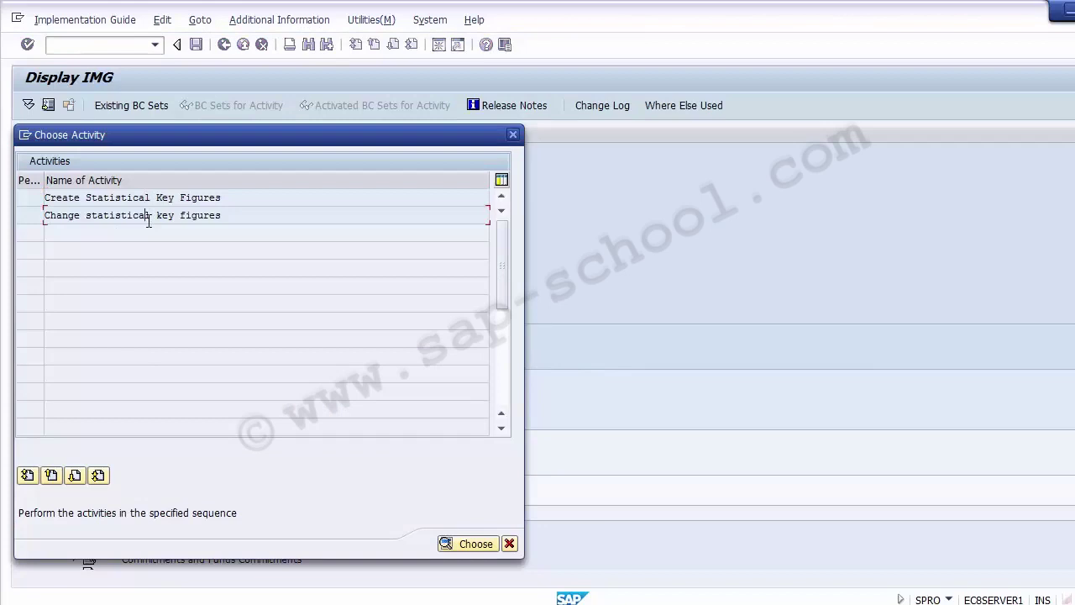
{"action": "double_click", "coordinate": [88, 199]}
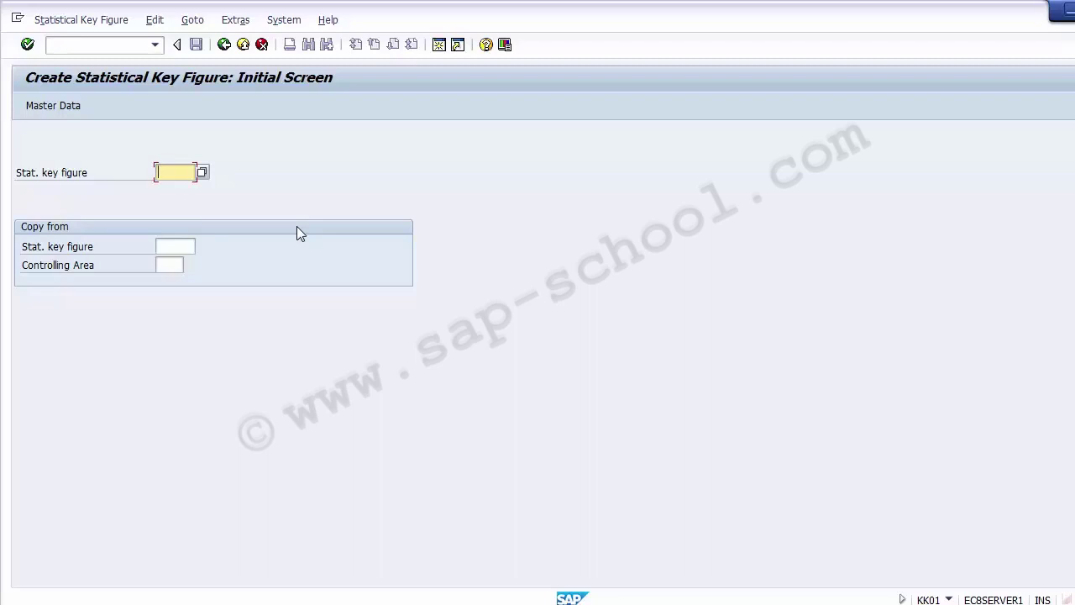
- Enter SV0001 as the new statistical key figure, leave the copy-from reference empty, and open its master data
{"action": "left_click", "coordinate": [165, 265]}
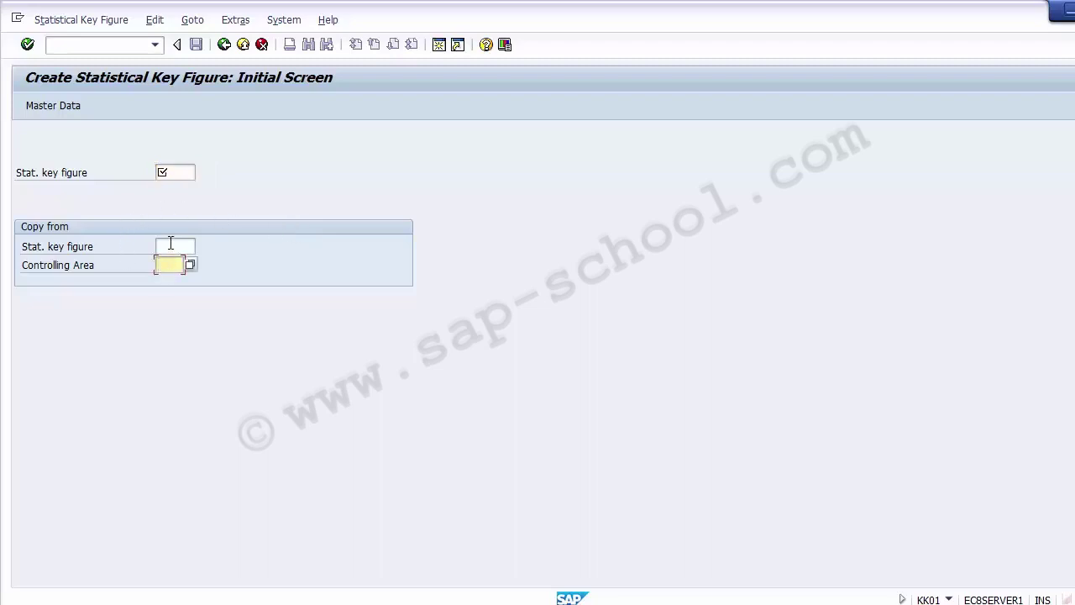
{"action": "left_click", "coordinate": [169, 245]}
{"action": "left_click", "coordinate": [177, 170]}
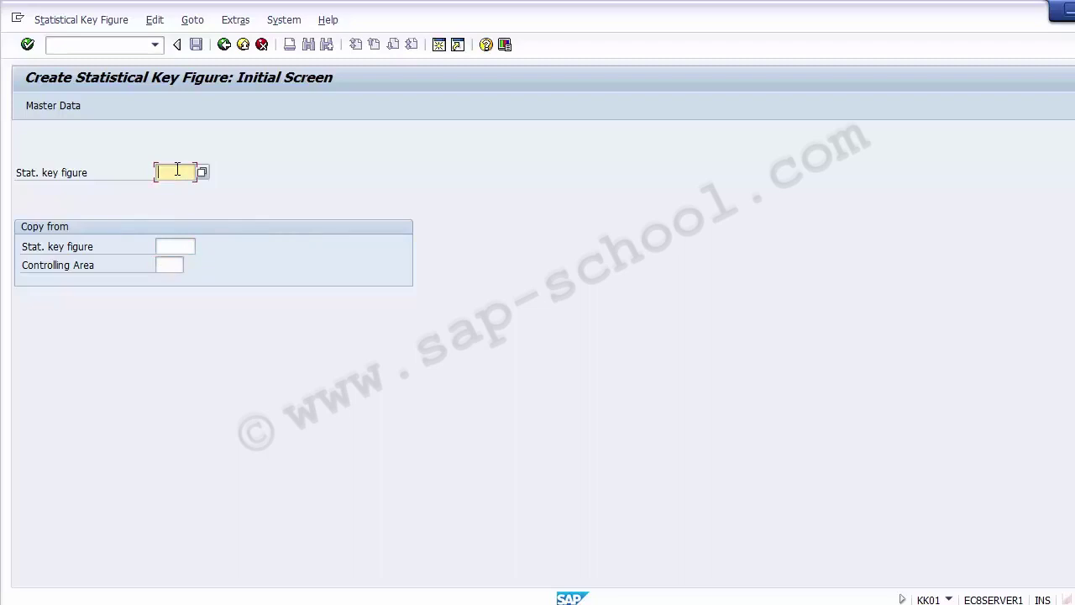
{"action": "type", "text": "SI"}
{"action": "type", "text": "0001"}
{"action": "key", "text": "BackSpace"}
{"action": "key", "text": "BackSpace"}
{"action": "key", "text": "BackSpace"}
{"action": "key", "text": "BackSpace"}
{"action": "key", "text": "BackSpace"}
{"action": "key", "text": "BackSpace"}
{"action": "type", "text": "SV0001"}
{"action": "key", "text": "Return"}
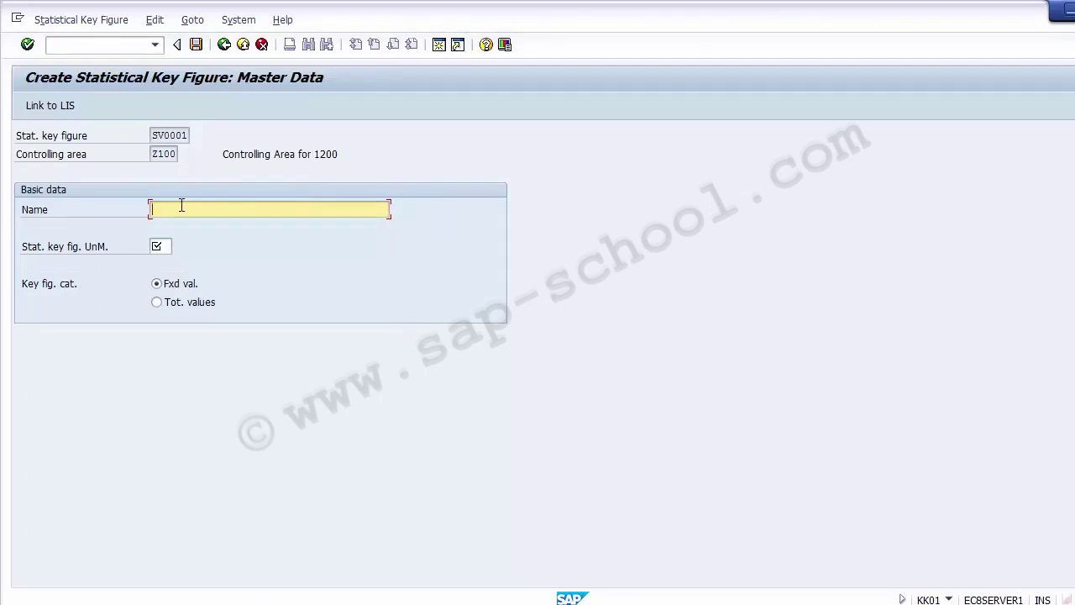
- Name the statistical key figure Sales Volume in pounds and choose LB, US pound, as its unit by searching the list of units
{"action": "type", "text": "Sales Volume in pounds"}
{"action": "left_click", "coordinate": [171, 244]}
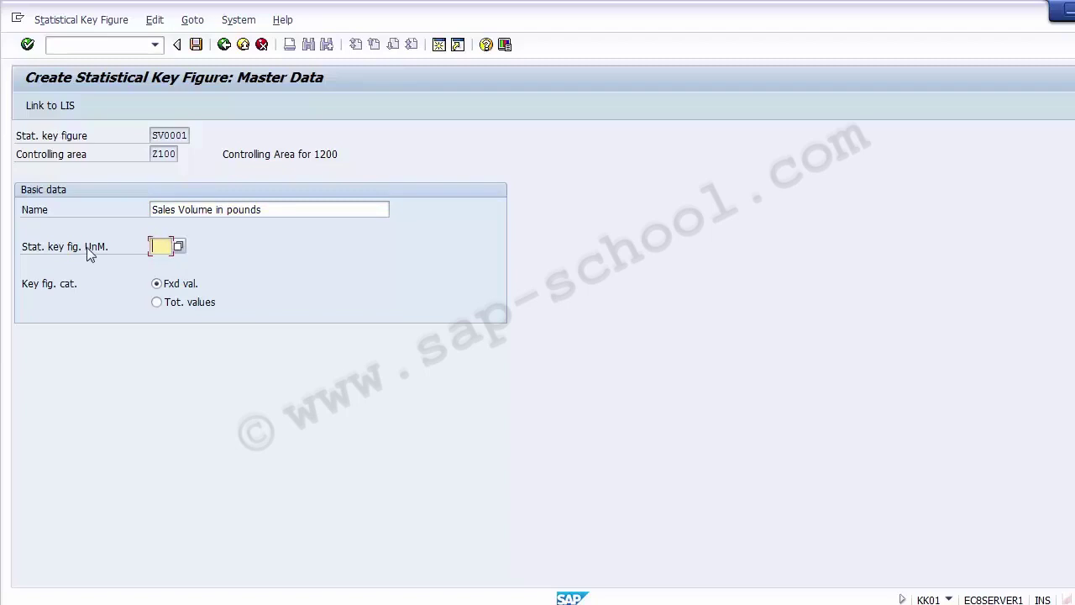
{"action": "left_click", "coordinate": [108, 256]}
{"action": "left_click", "coordinate": [161, 246]}
{"action": "left_click", "coordinate": [179, 245]}
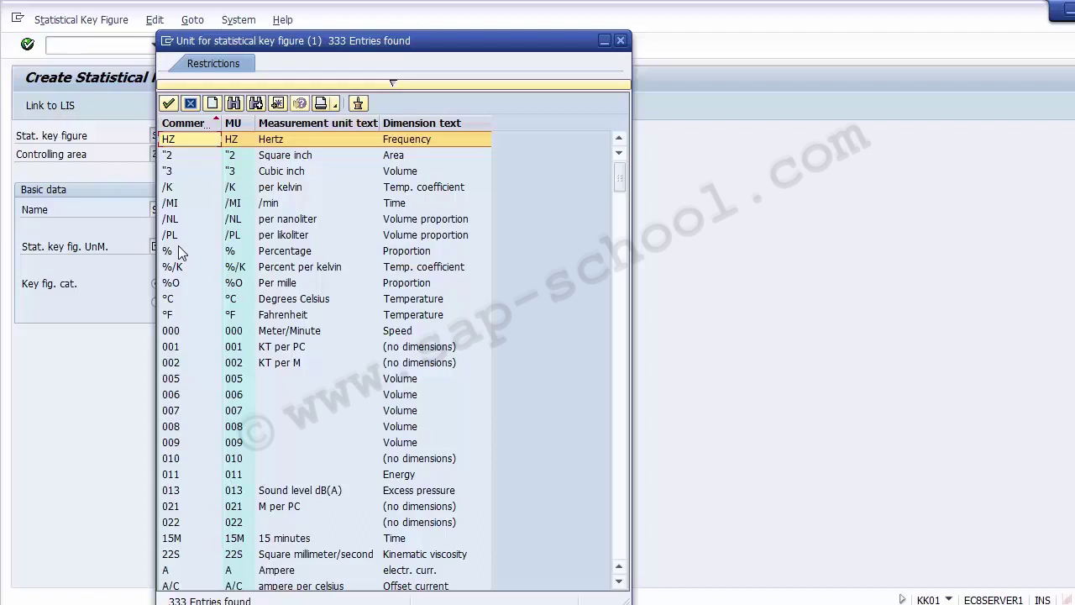
{"action": "left_click", "coordinate": [233, 103]}
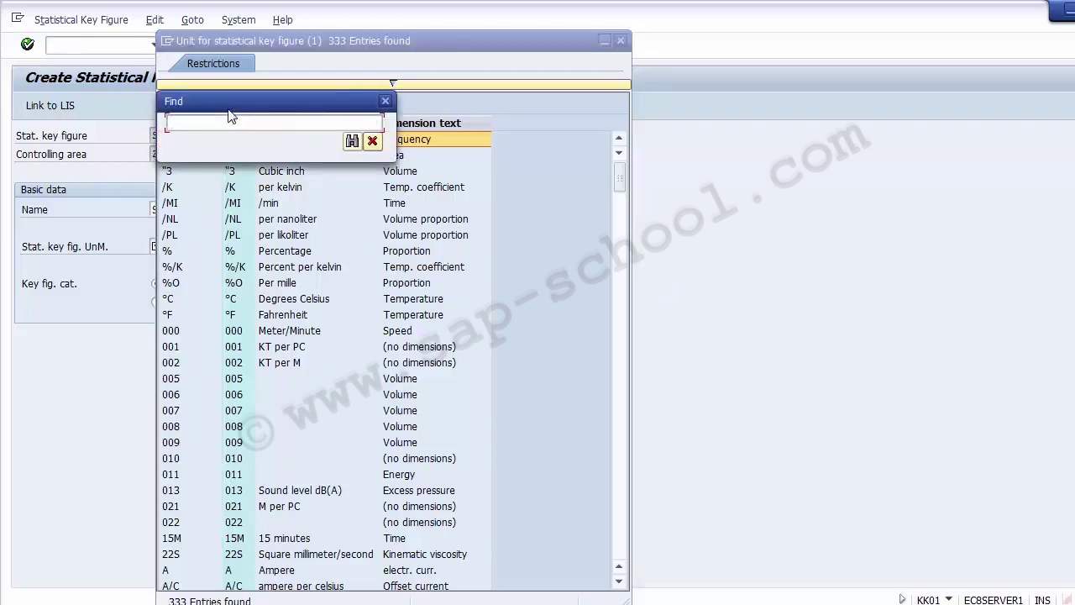
{"action": "type", "text": "LB"}
{"action": "key", "text": "Return"}
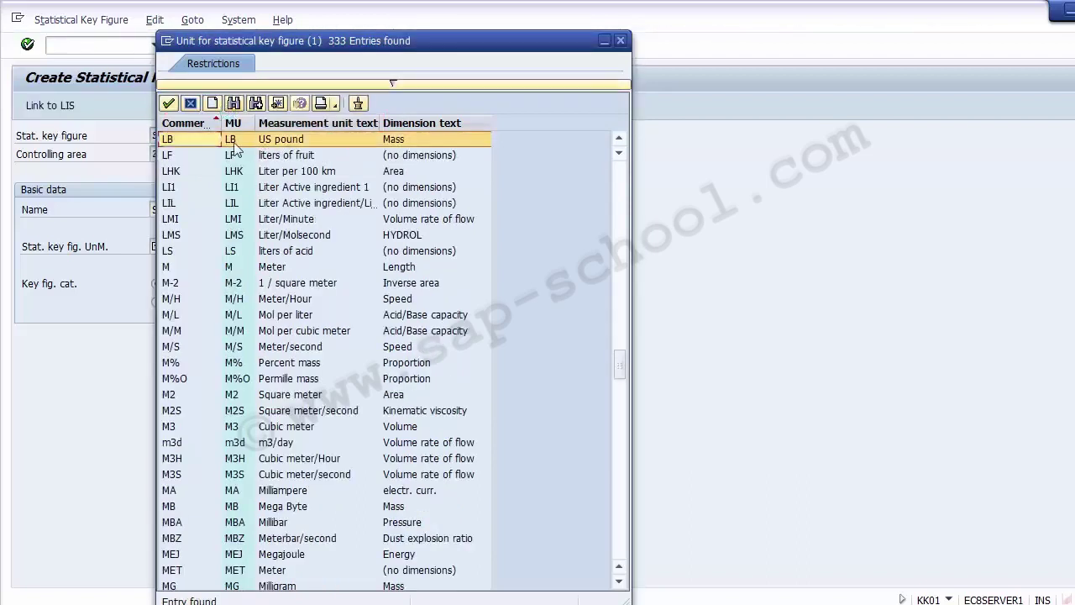
{"action": "left_click", "coordinate": [277, 143]}
{"action": "left_click", "coordinate": [402, 146]}
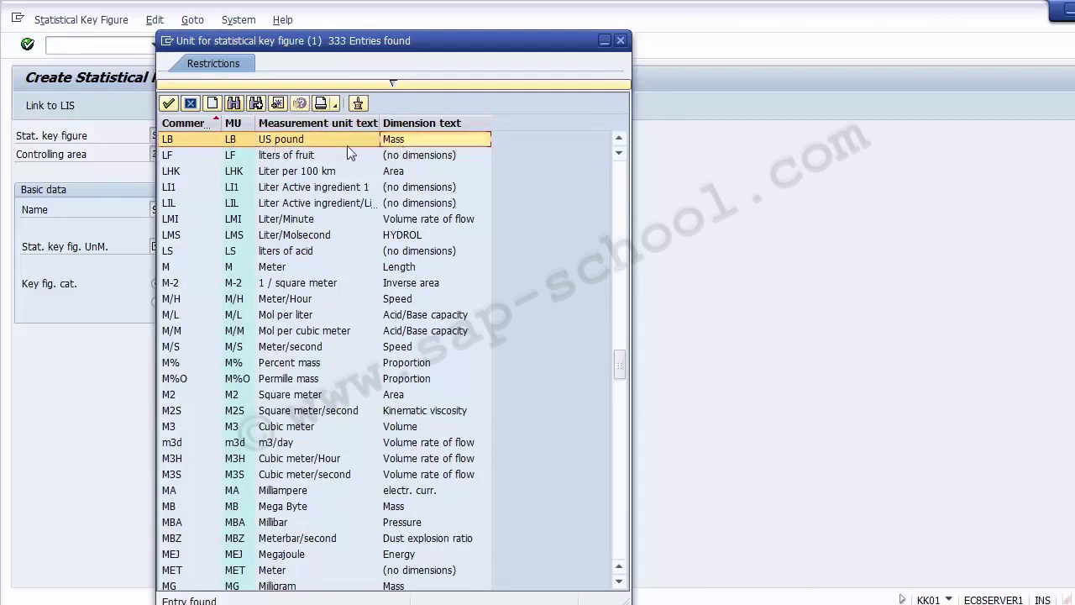
{"action": "double_click", "coordinate": [188, 137]}
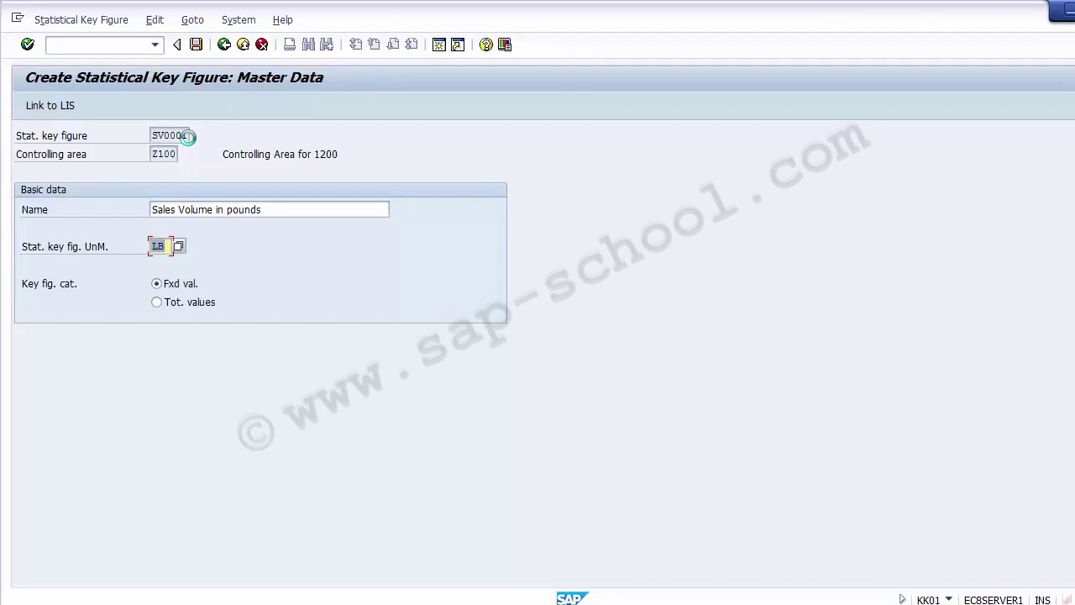
- Set the key figure category to Tot. values and save the new statistical key figure
{"action": "left_click", "coordinate": [52, 289]}
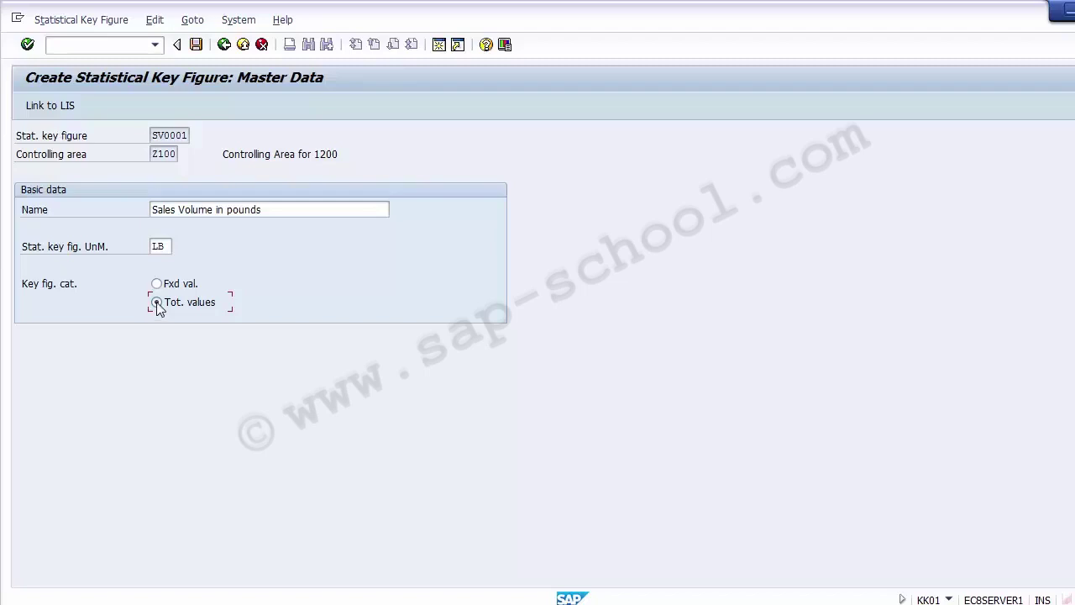
{"action": "left_click", "coordinate": [195, 45]}
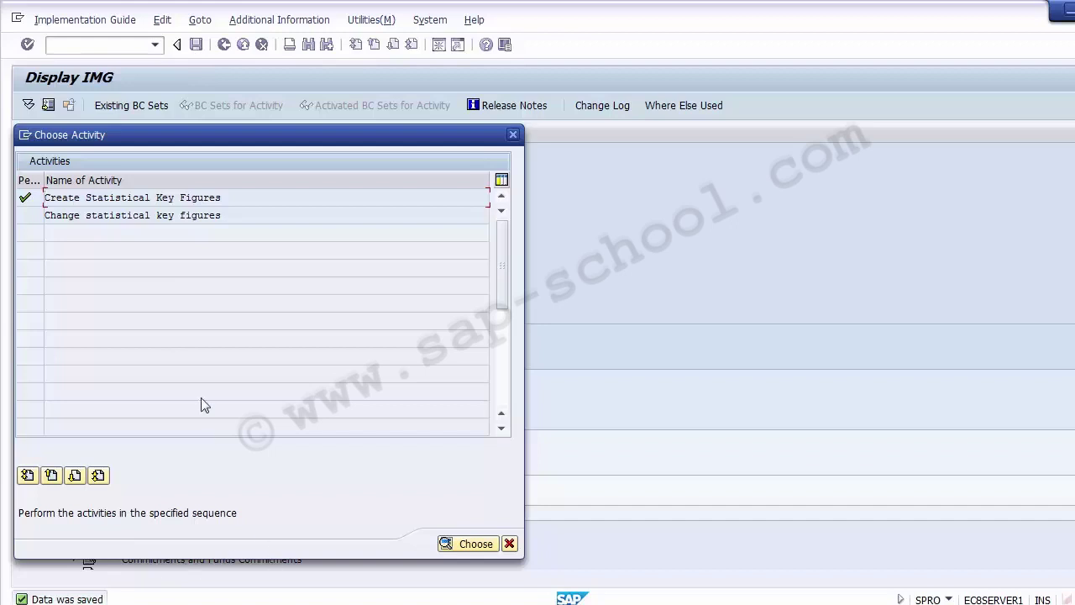
- Choose the activity Change statistical key figures and open the master data of SV0001
{"action": "left_click", "coordinate": [104, 217]}
{"action": "double_click", "coordinate": [93, 219]}
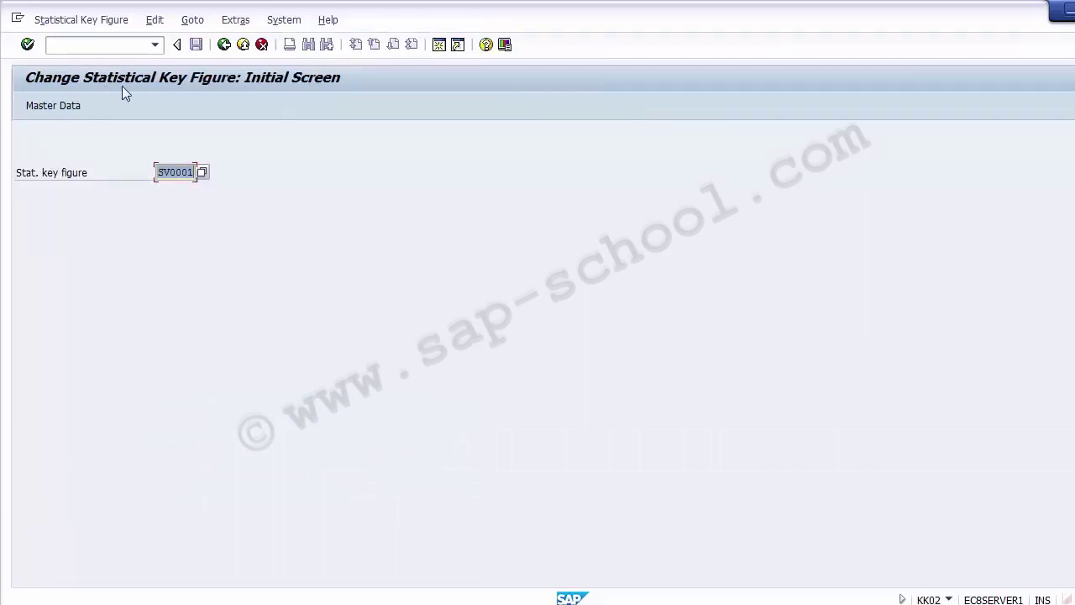
{"action": "left_click", "coordinate": [184, 174]}
{"action": "double_click", "coordinate": [185, 174]}
{"action": "key", "text": "Return"}
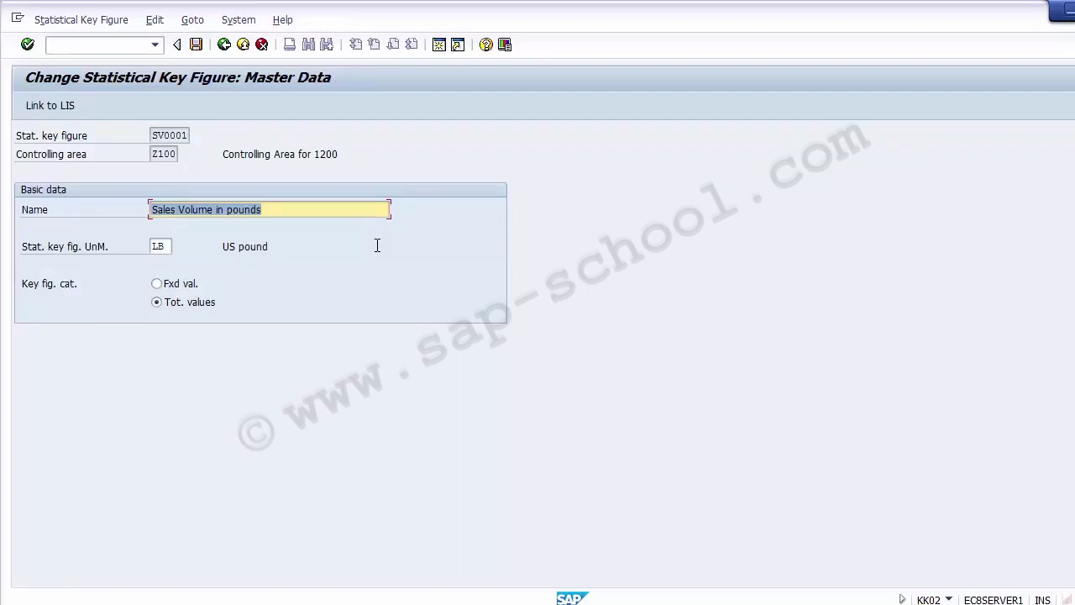
- Save the statistical key figure's master data, close the activity list and leave Customizing
{"action": "left_click", "coordinate": [280, 211]}
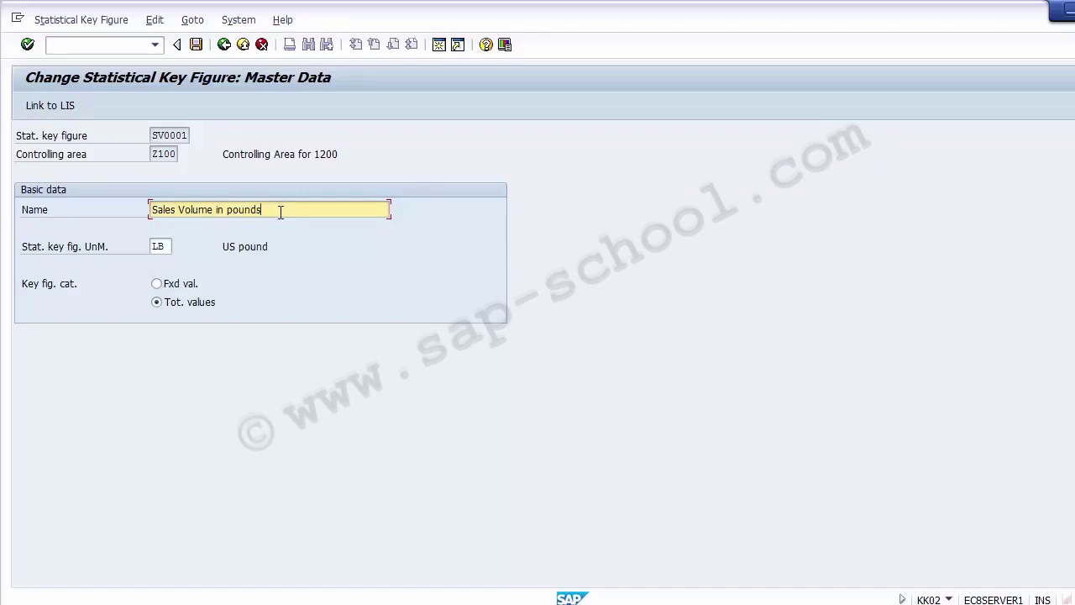
{"action": "left_click", "coordinate": [197, 46]}
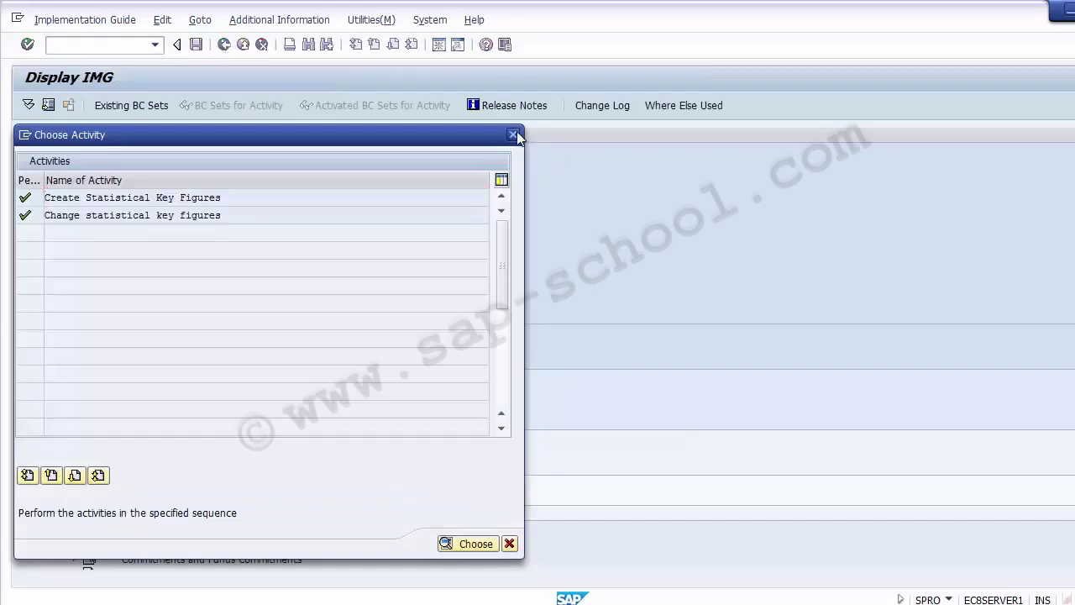
{"action": "key", "text": "Escape"}
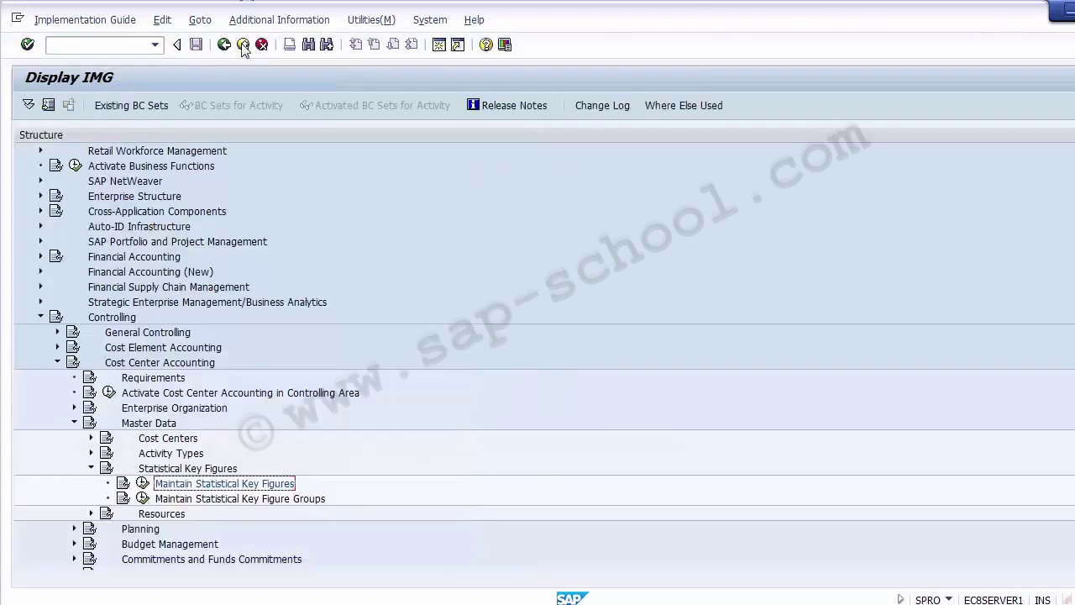
{"action": "left_click", "coordinate": [243, 47]}
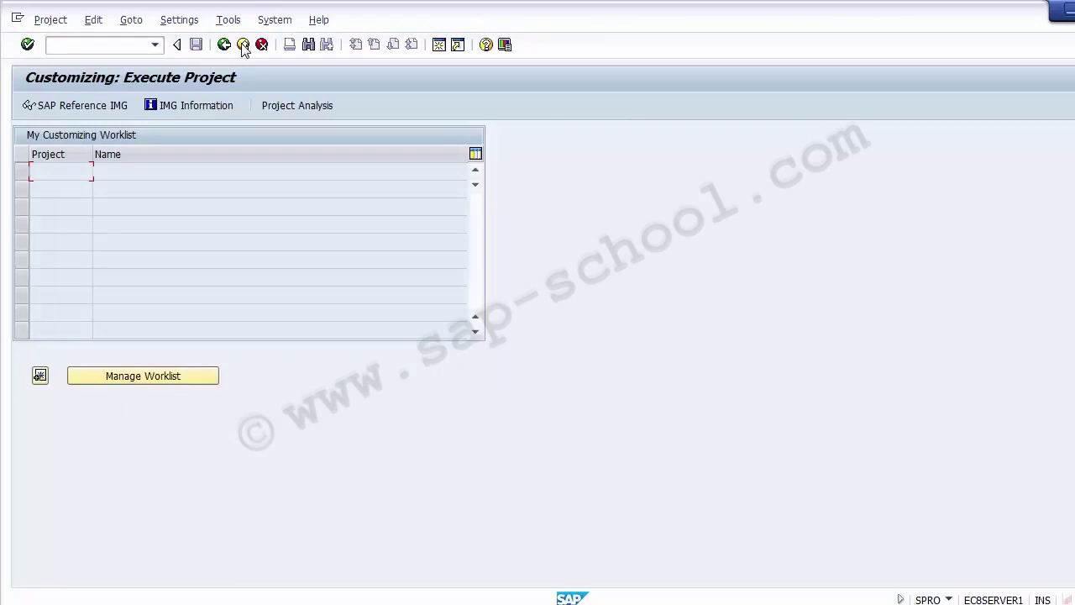
{"action": "left_click", "coordinate": [242, 46]}
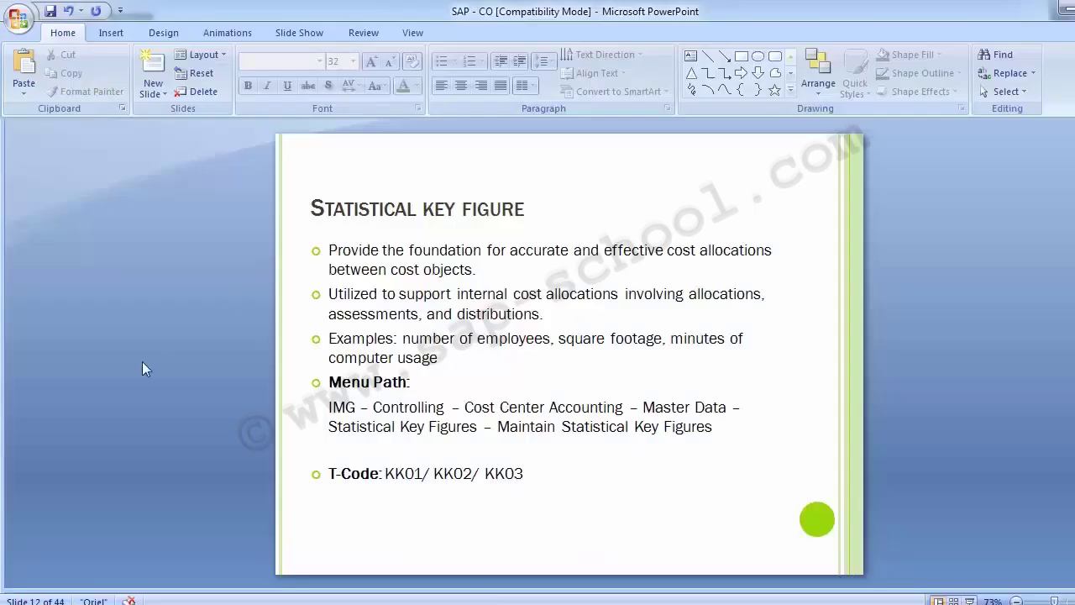
- Advance the PowerPoint presentation to the Unit Testing slide, then switch back to SAP Easy Access and start transaction FB50
{"action": "key", "text": "Page_Down"}
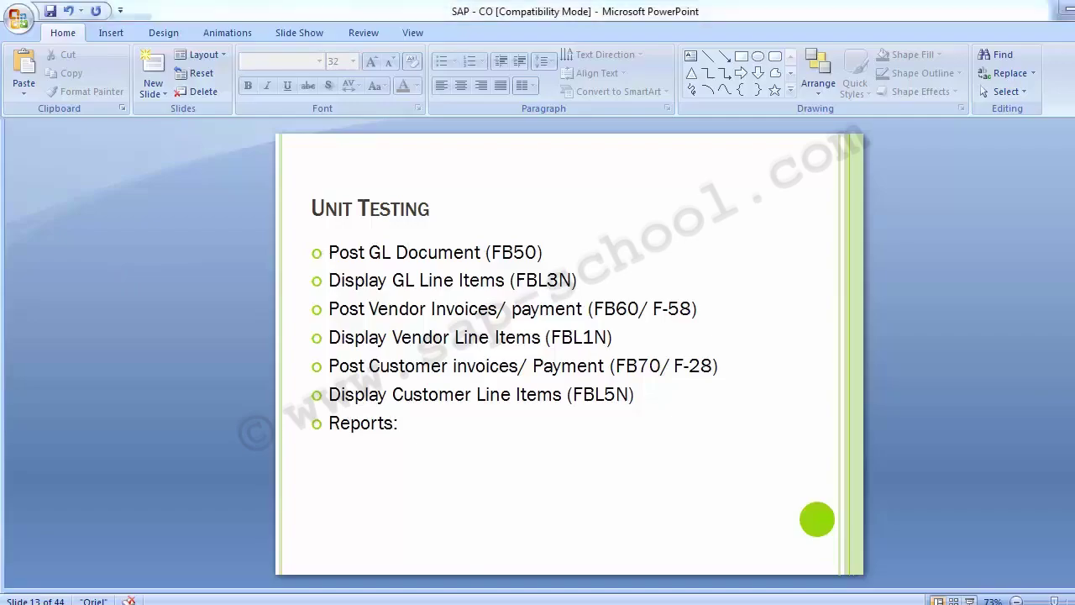
{"action": "mouse_move", "coordinate": [437, 588]}
{"action": "left_click", "coordinate": [440, 529]}
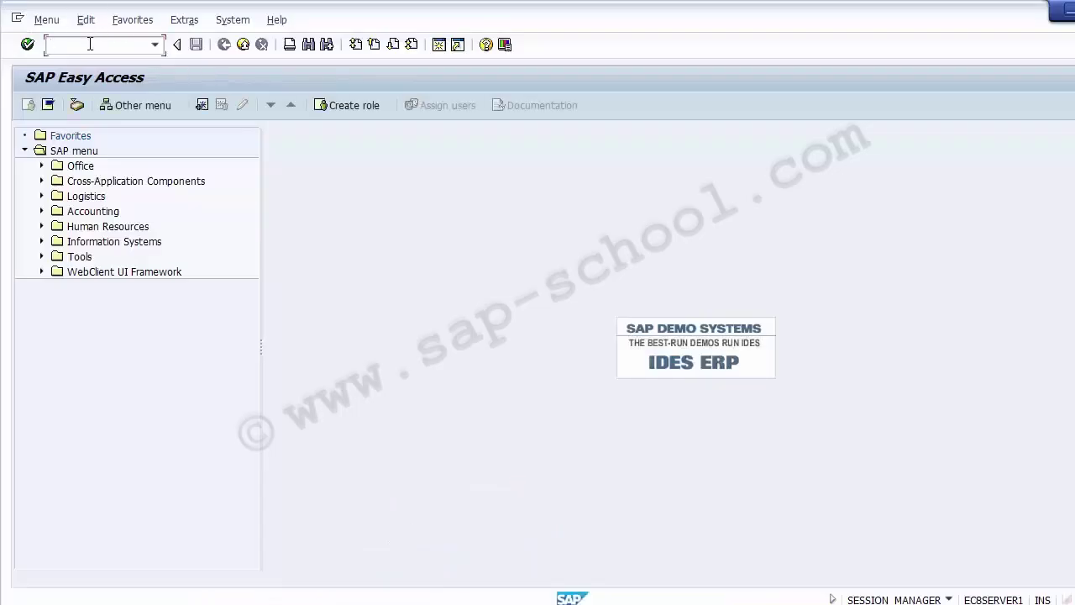
{"action": "type", "text": "FB50"}
{"action": "key", "text": "Return"}
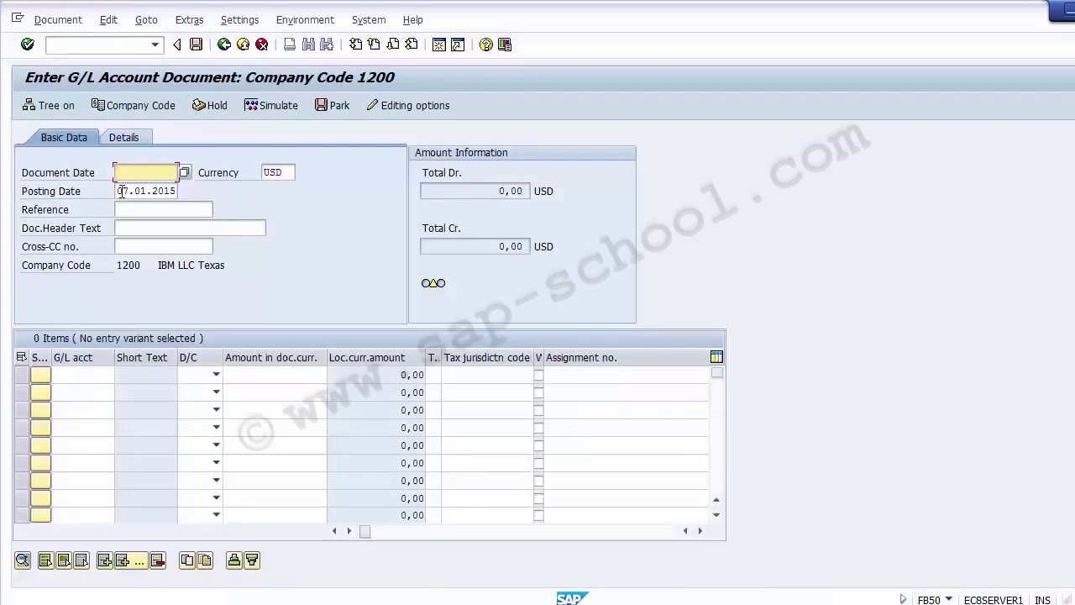
- Enter 07.12.2014 as both document date and posting date of the G/L document and accept the period adjustment
{"action": "left_click", "coordinate": [121, 191]}
{"action": "left_click", "coordinate": [131, 175]}
{"action": "type", "text": "0"}
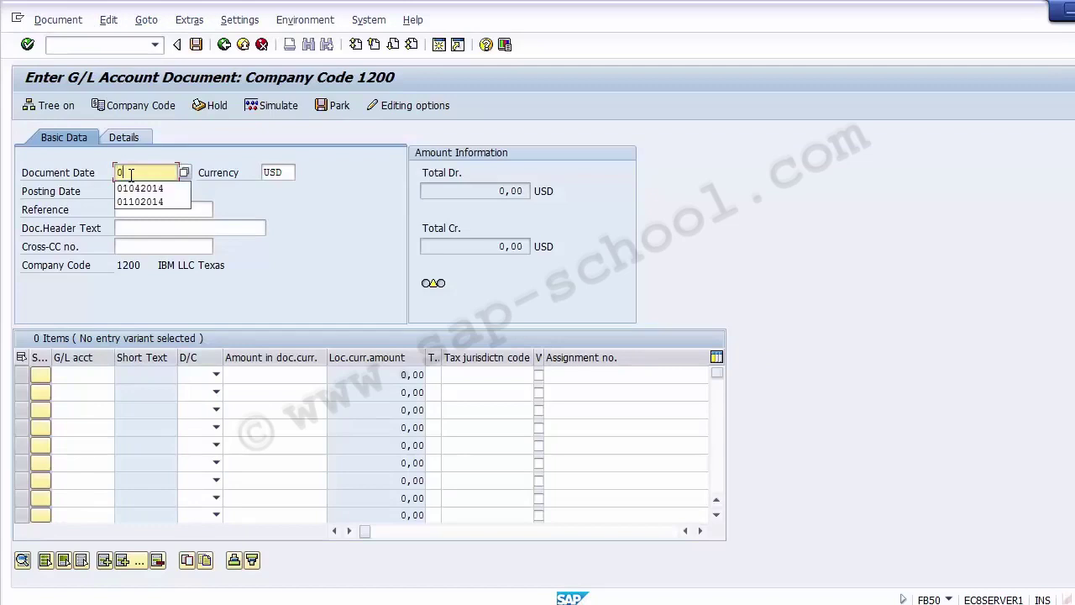
{"action": "type", "text": "7122014"}
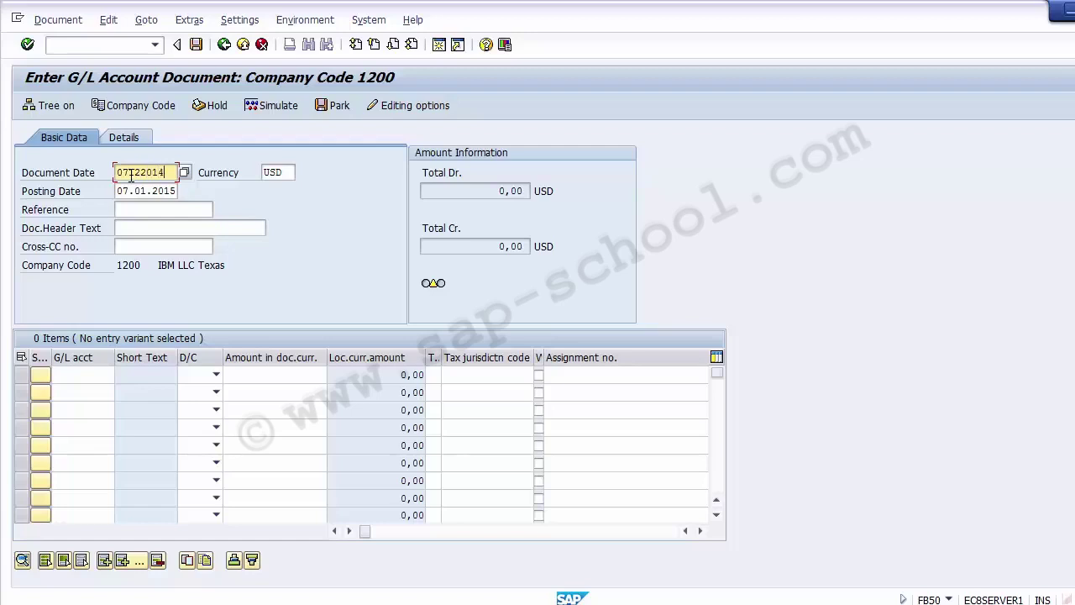
{"action": "key", "text": "Tab"}
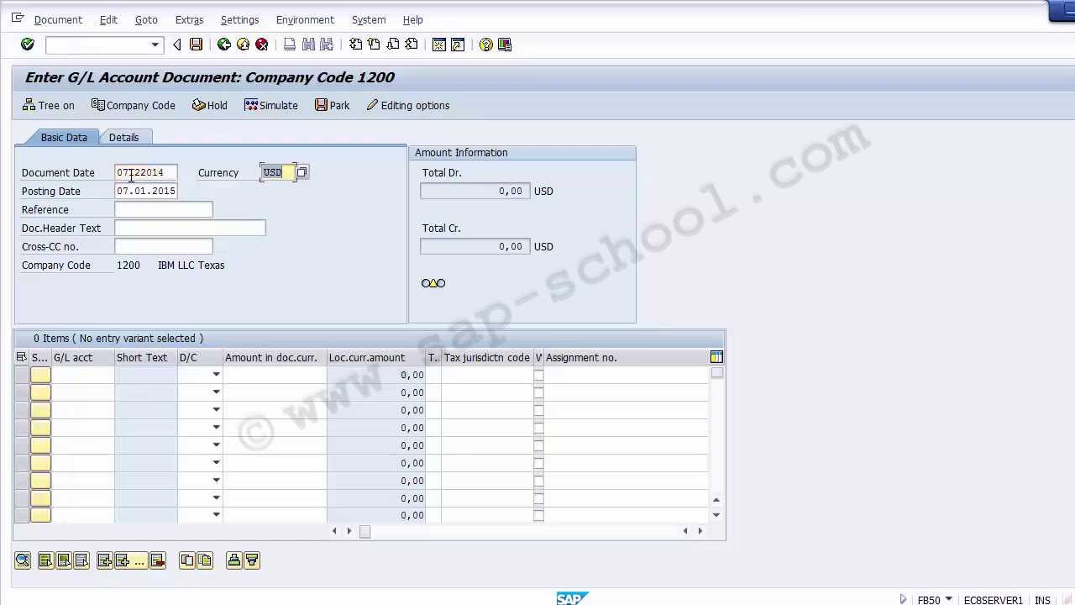
{"action": "key", "text": "Tab"}
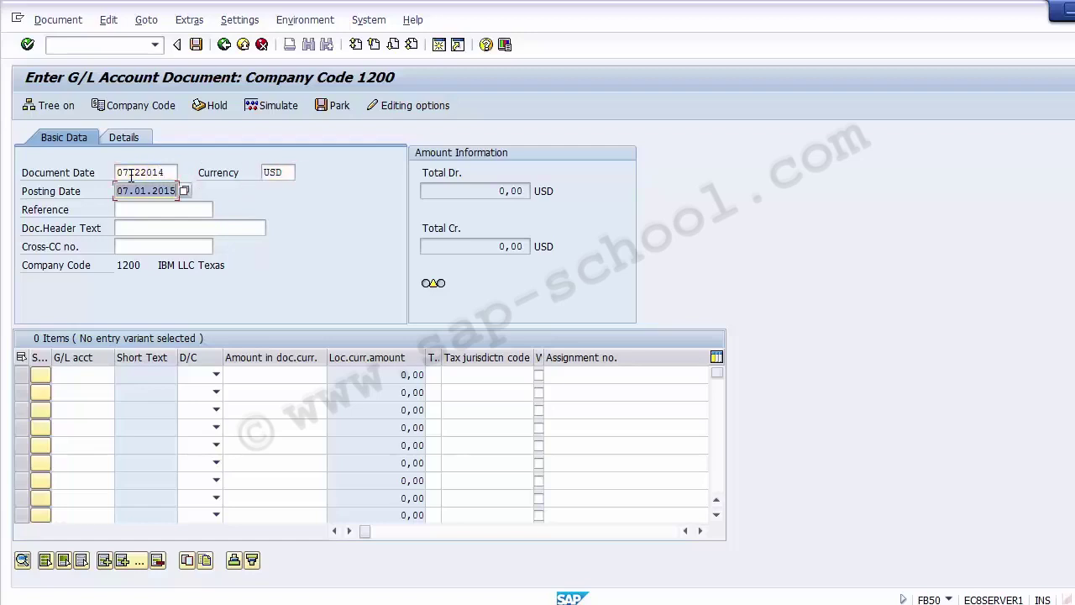
{"action": "type", "text": "0"}
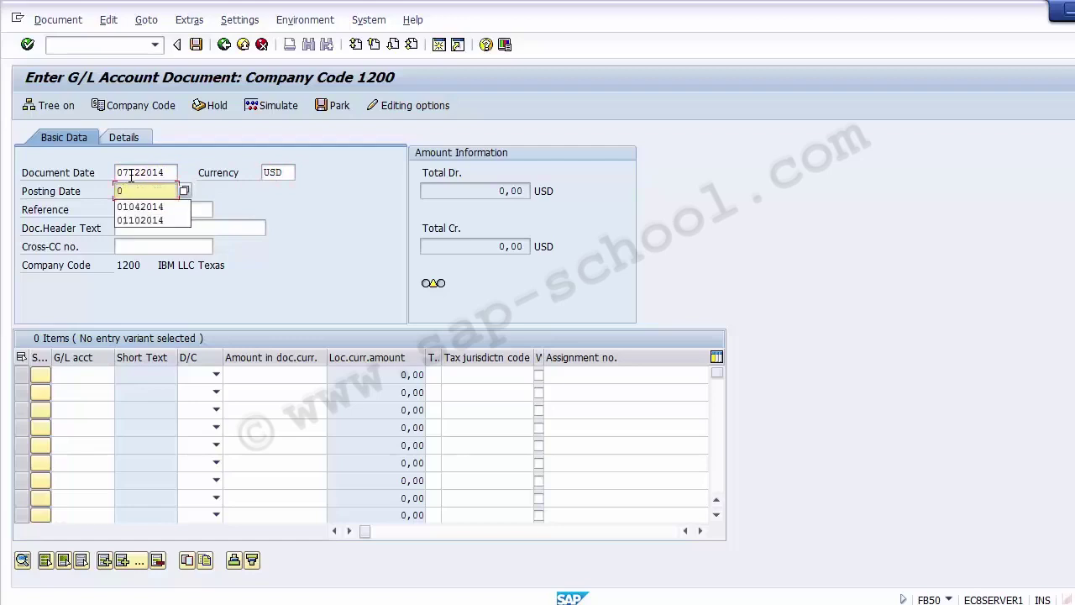
{"action": "type", "text": "7"}
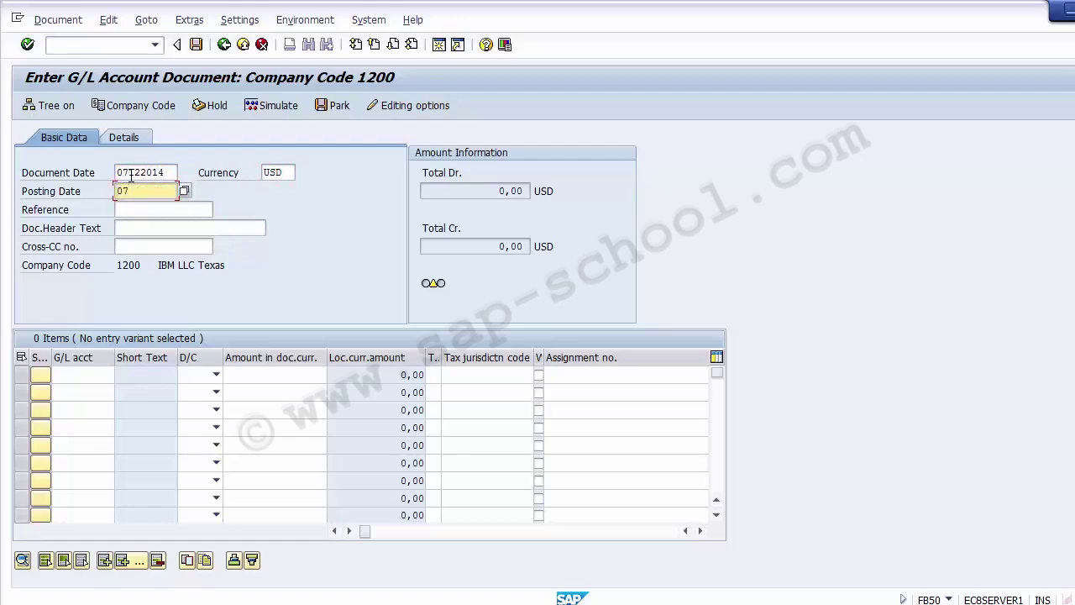
{"action": "type", "text": "122014"}
{"action": "key", "text": "Return"}
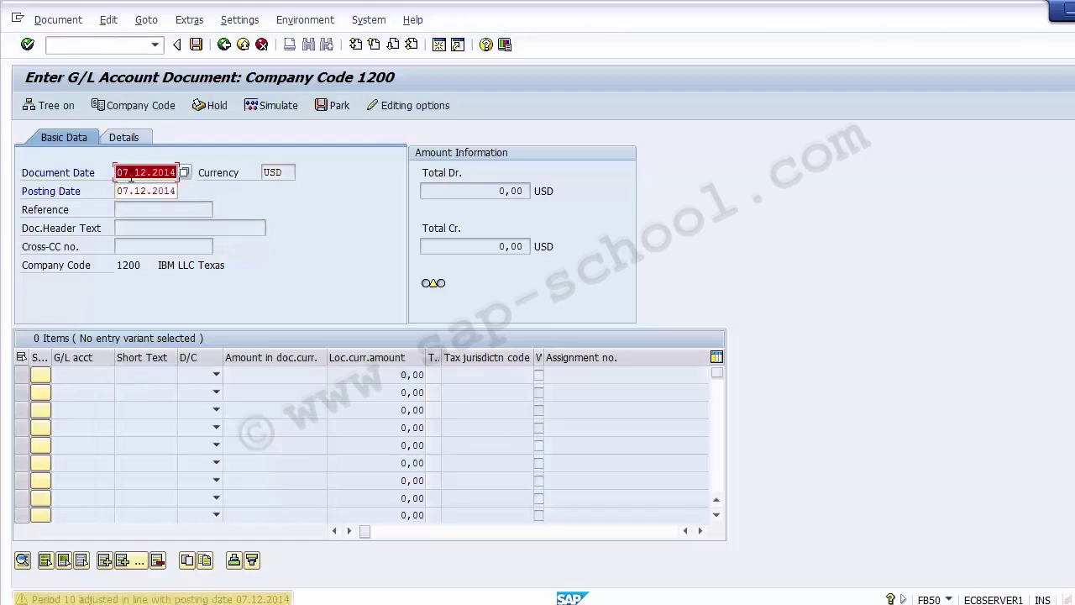
{"action": "key", "text": "Return"}
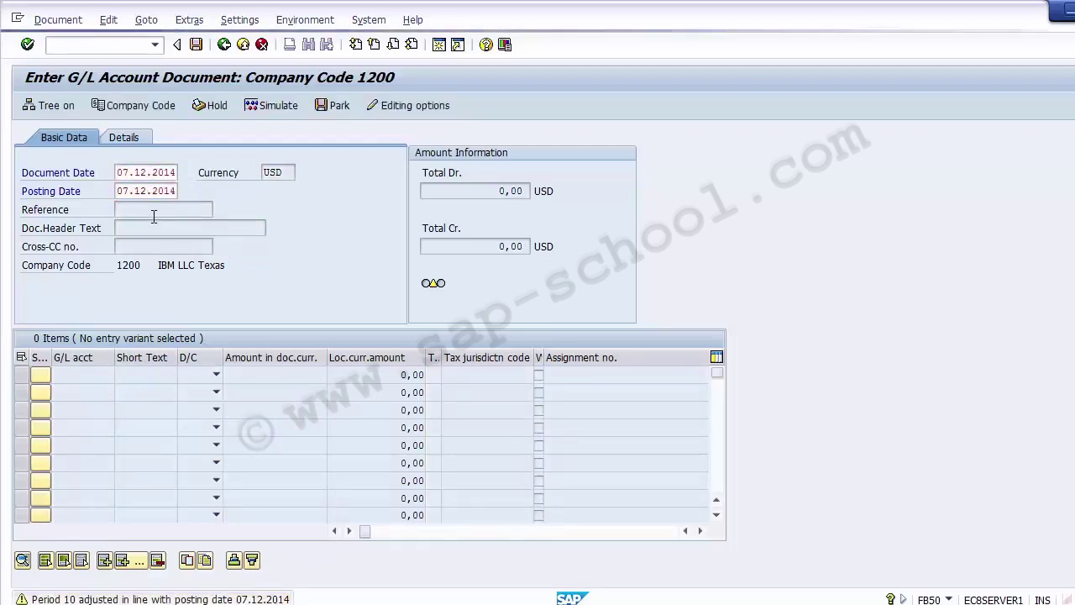
- Look up the G/L accounts of company code 1200 and choose 200004, Salaray Payable A/C, for the first line item
{"action": "left_click", "coordinate": [84, 375]}
{"action": "left_click", "coordinate": [120, 375]}
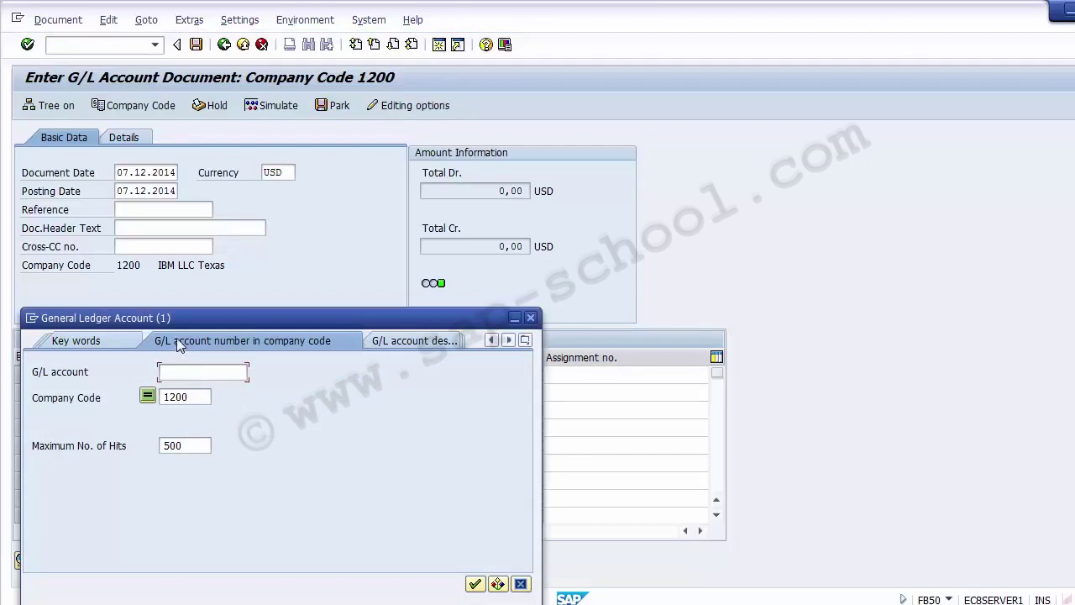
{"action": "left_click_drag", "start_coordinate": [180, 320], "coordinate": [559, 72]}
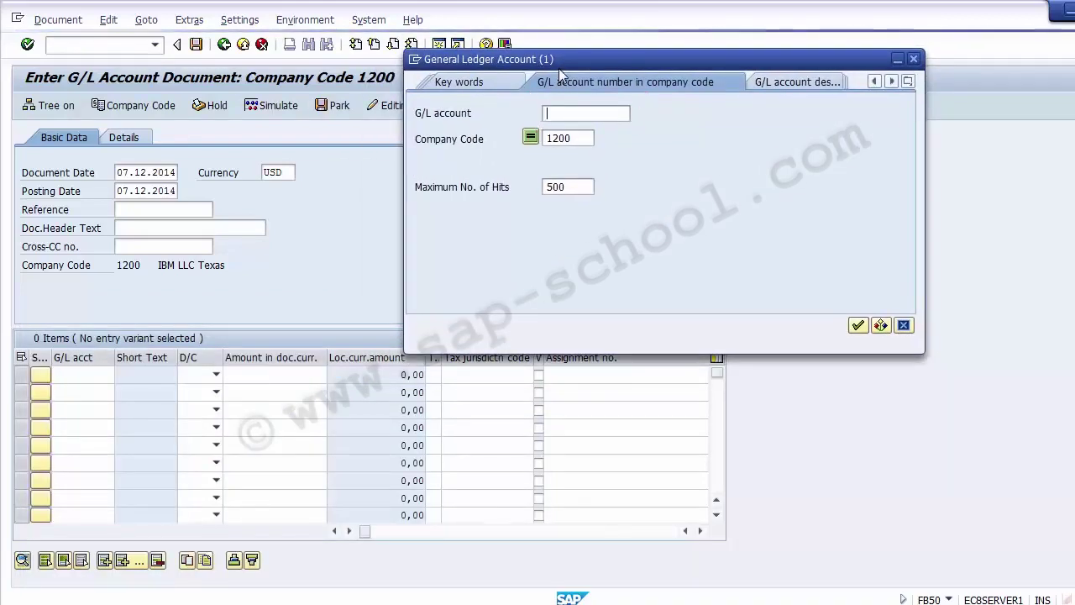
{"action": "key", "text": "Return"}
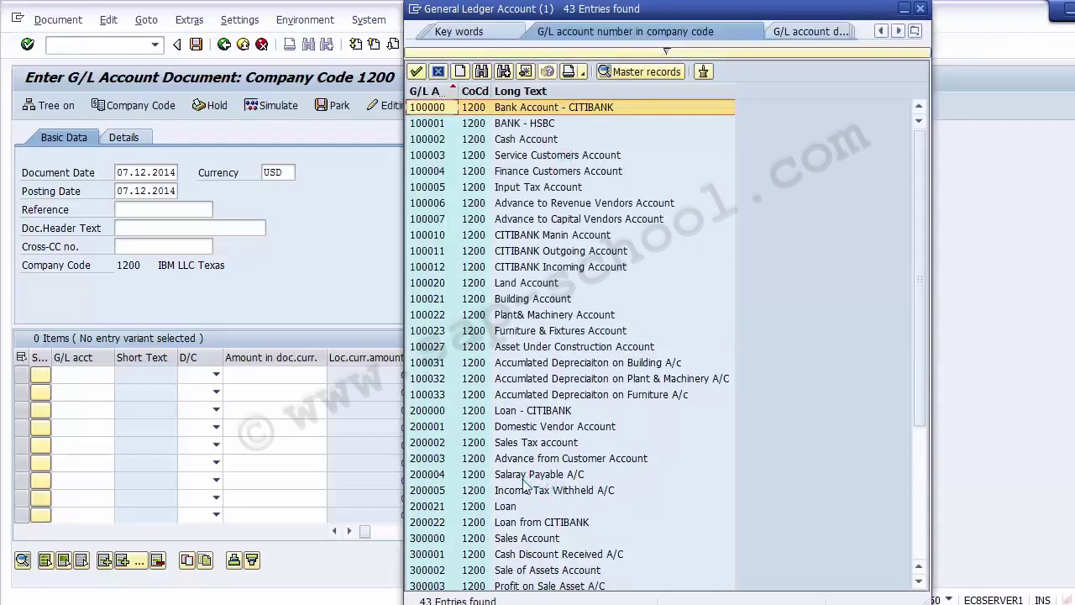
{"action": "double_click", "coordinate": [523, 477]}
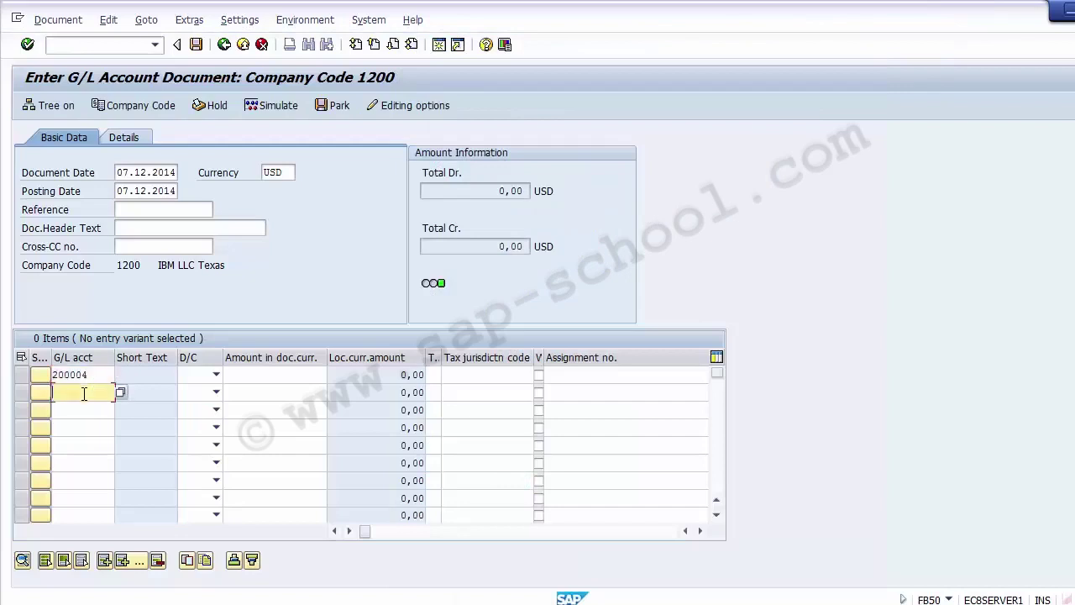
- Look up G/L account 400002, Salary Account, in company code 1200 and choose it for the second line item
{"action": "key", "text": "F4"}
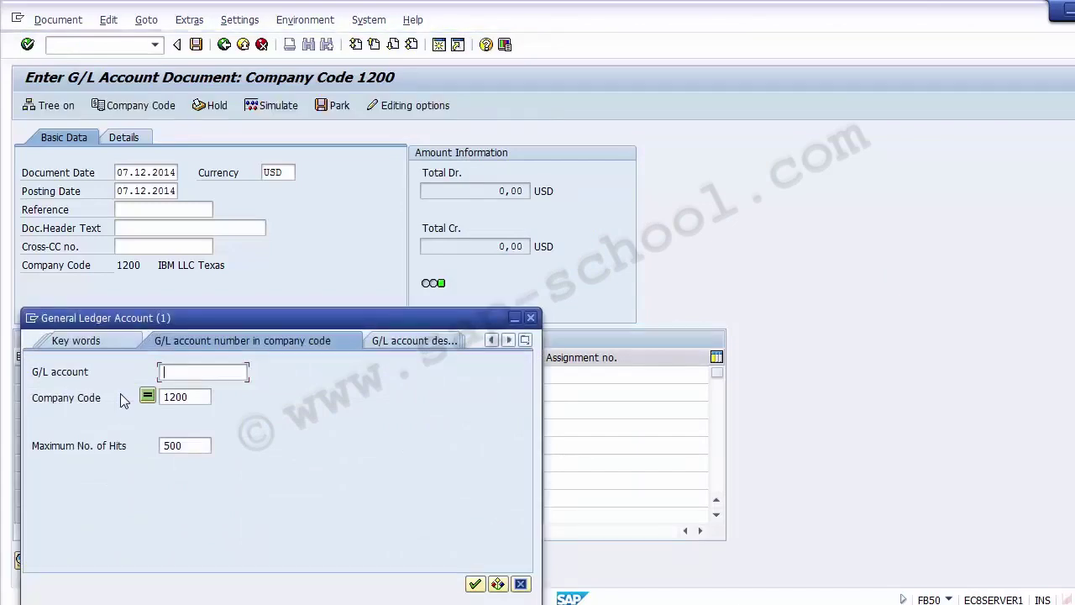
{"action": "key", "text": "Return"}
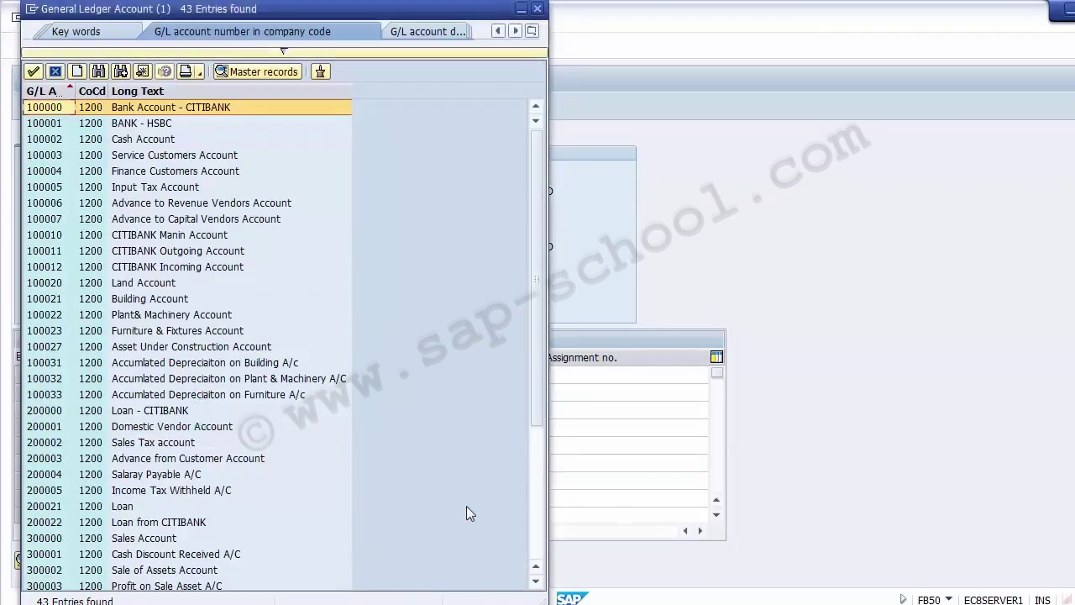
{"action": "scroll", "coordinate": [470, 510], "scroll_direction": "down", "scroll_amount": 5}
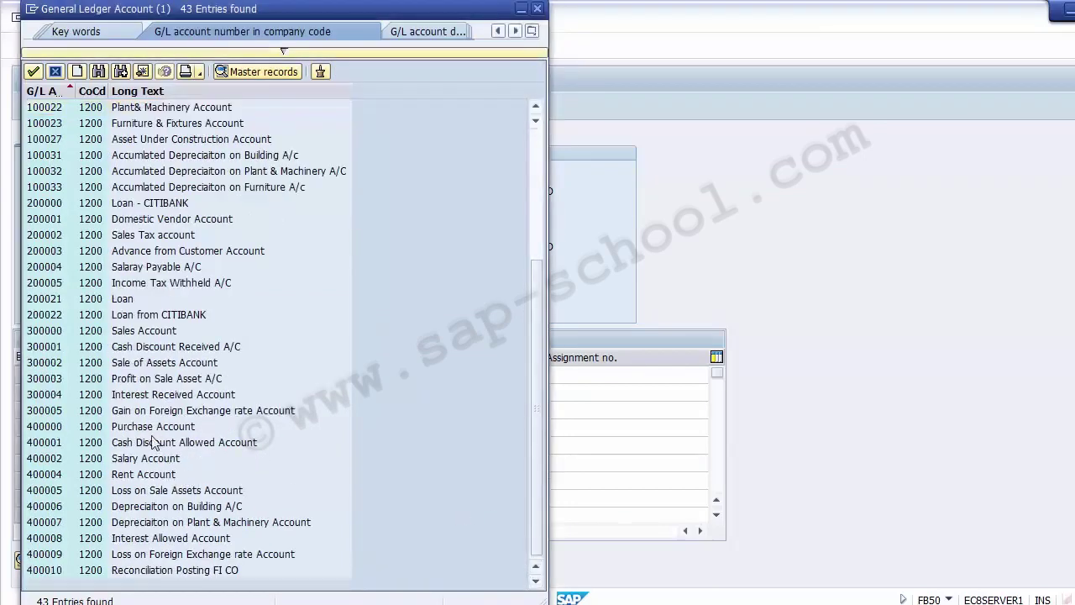
{"action": "left_click", "coordinate": [138, 460]}
{"action": "double_click", "coordinate": [117, 461]}
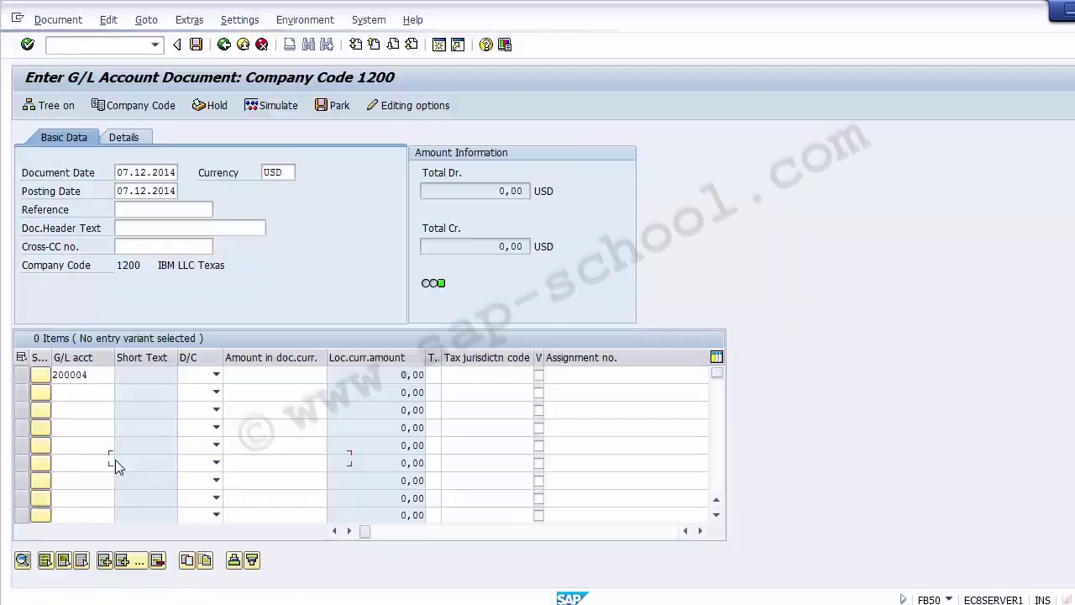
- Change both the document date and the posting date to 27.12.2014
{"action": "left_click", "coordinate": [123, 172]}
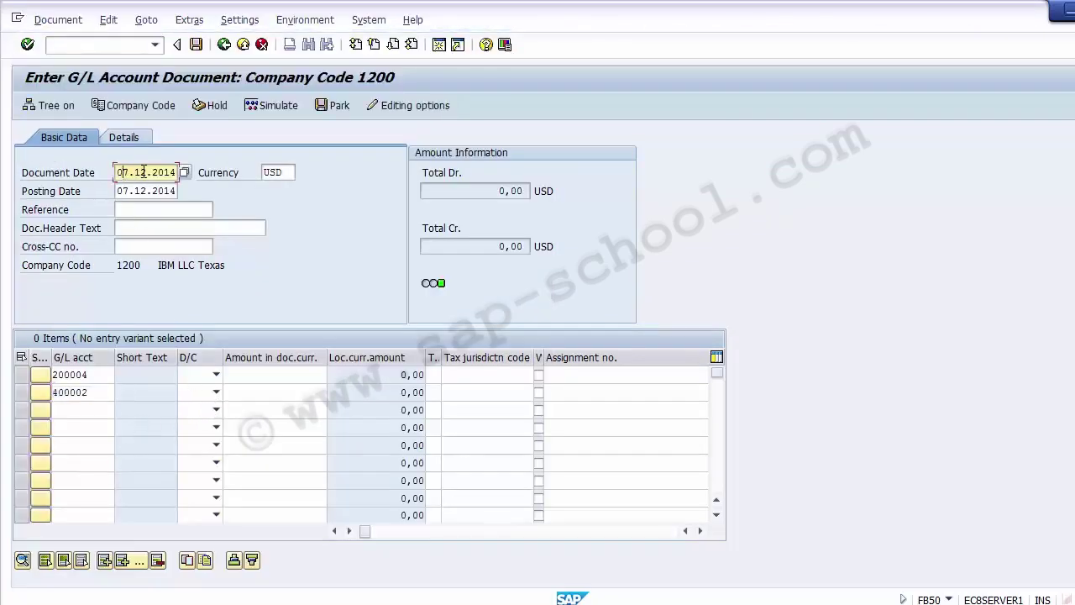
{"action": "key", "text": "BackSpace"}
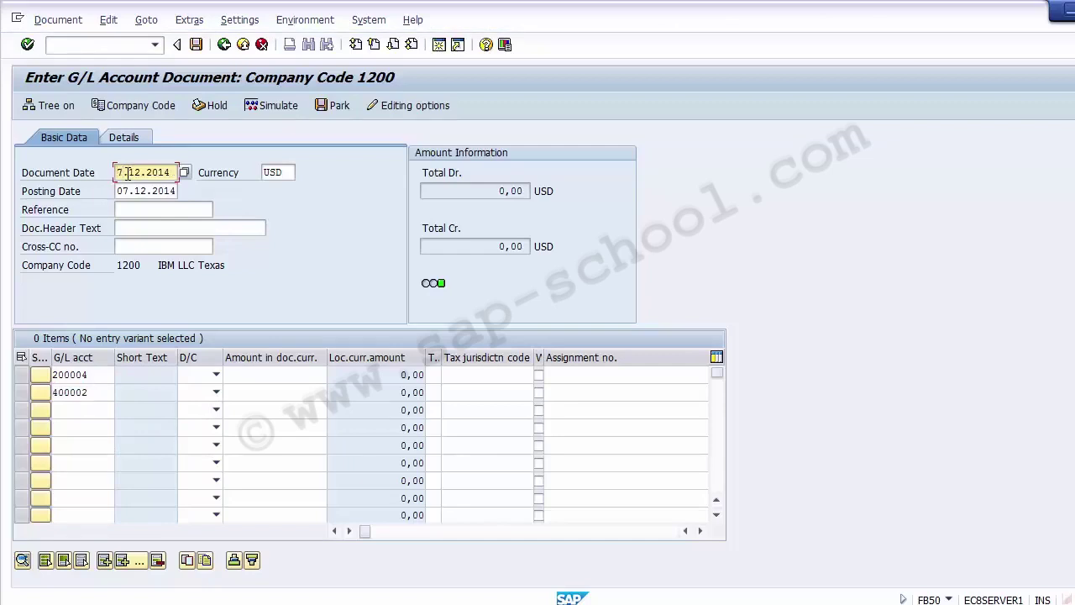
{"action": "type", "text": "2"}
{"action": "key", "text": "Tab"}
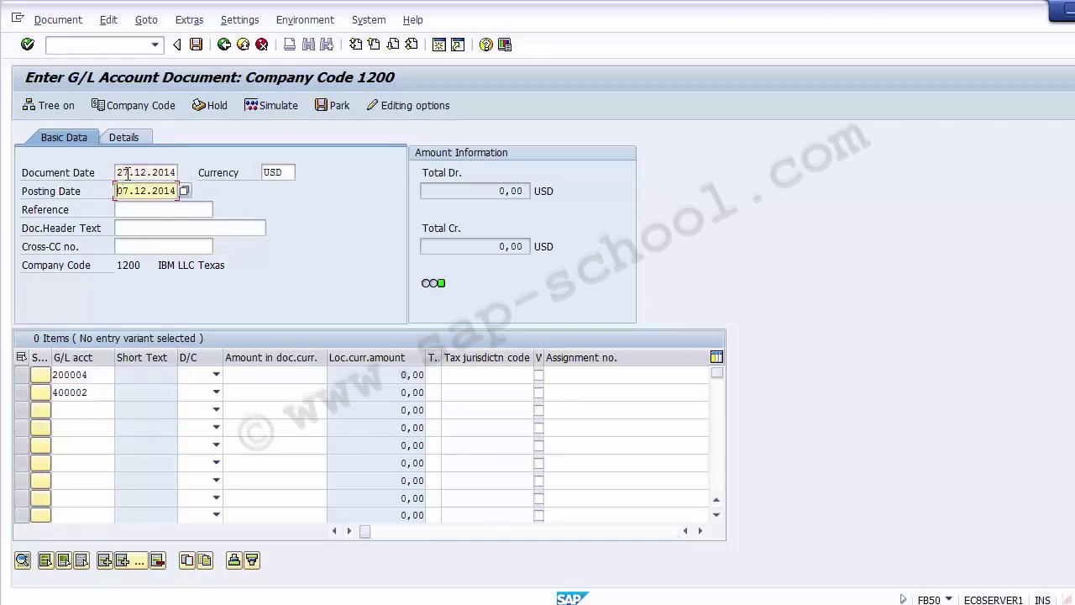
{"action": "key", "text": "Delete"}
{"action": "type", "text": "2"}
- Mark the line for account 200004 as Credit and the line for account 400002 as Debit
{"action": "left_click", "coordinate": [216, 375]}
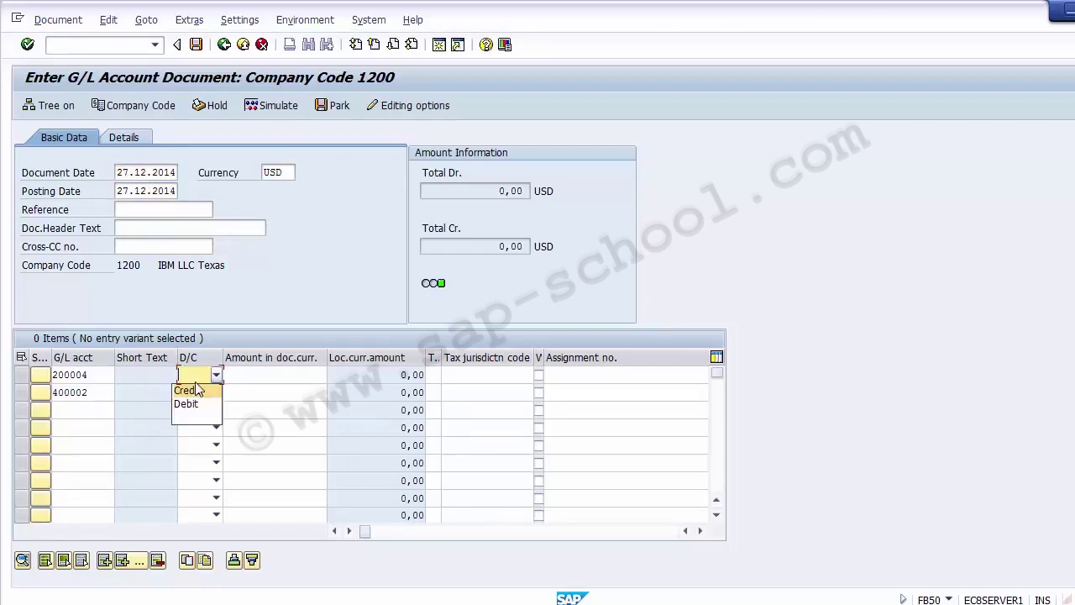
{"action": "left_click", "coordinate": [195, 391]}
{"action": "left_click", "coordinate": [194, 393]}
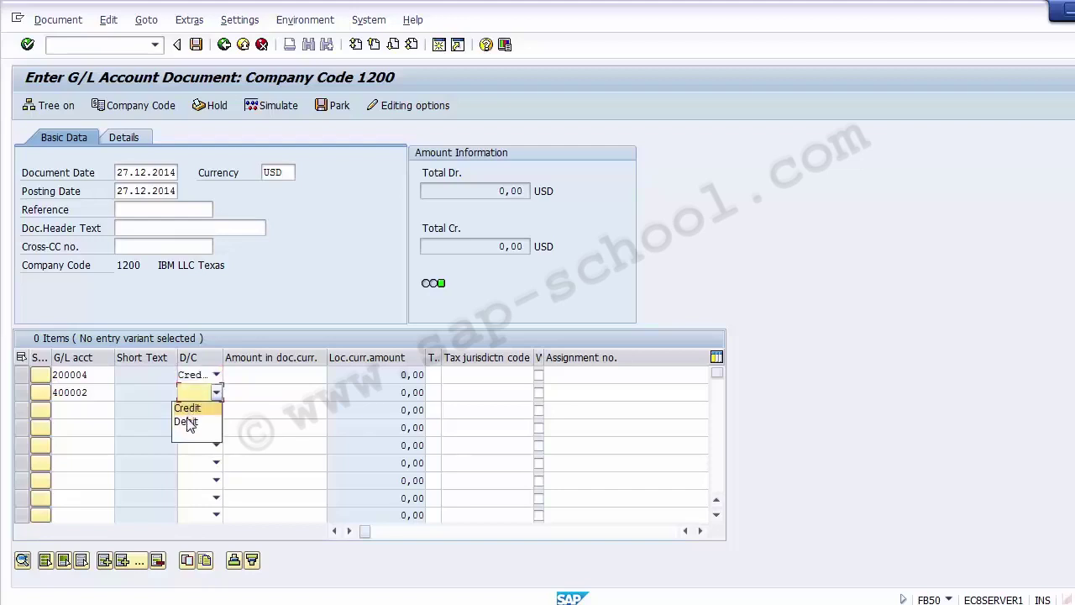
{"action": "left_click", "coordinate": [187, 423]}
- Enter 30000 as the document currency amount of both the credit and the debit line item
{"action": "left_click", "coordinate": [268, 374]}
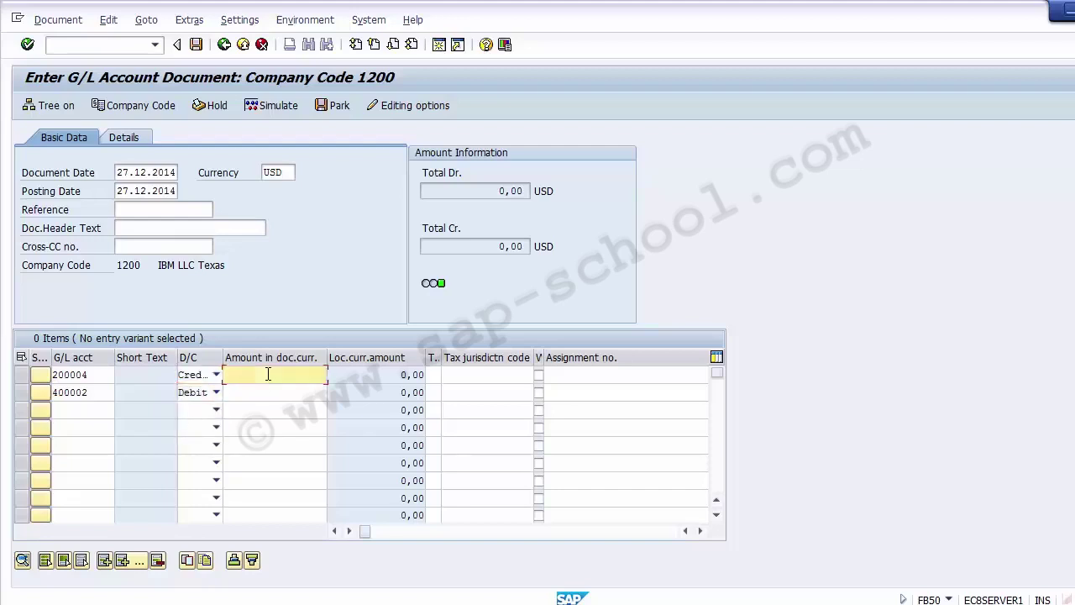
{"action": "type", "text": "30"}
{"action": "key", "text": "Down"}
{"action": "type", "text": "30000"}
{"action": "key", "text": "Tab"}
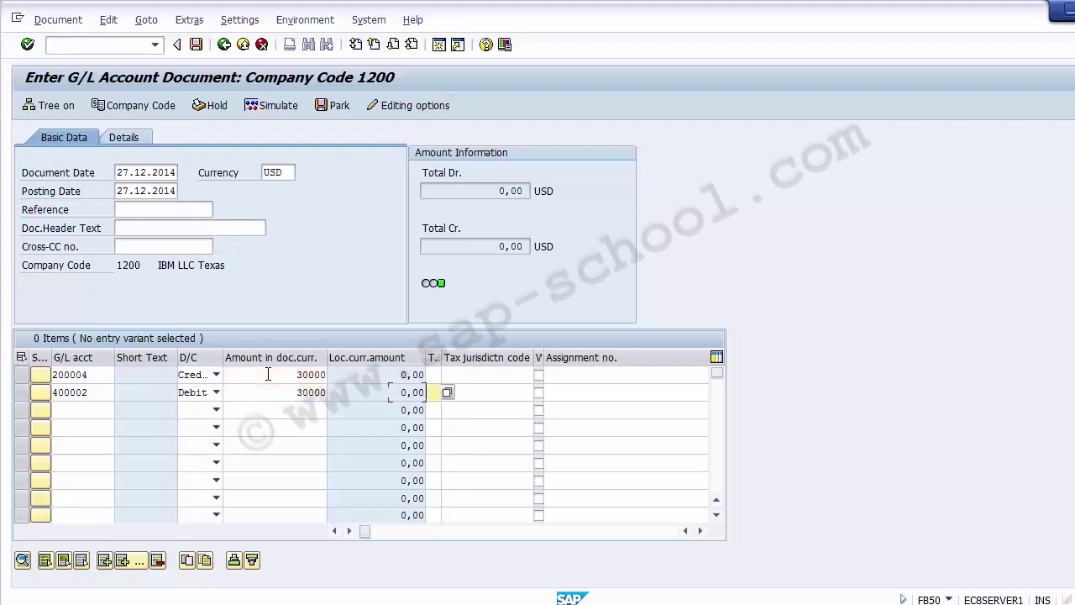
- Run transaction FS00 in a new session and display G/L account 400002 for company code 1200
{"action": "key", "text": "Up"}
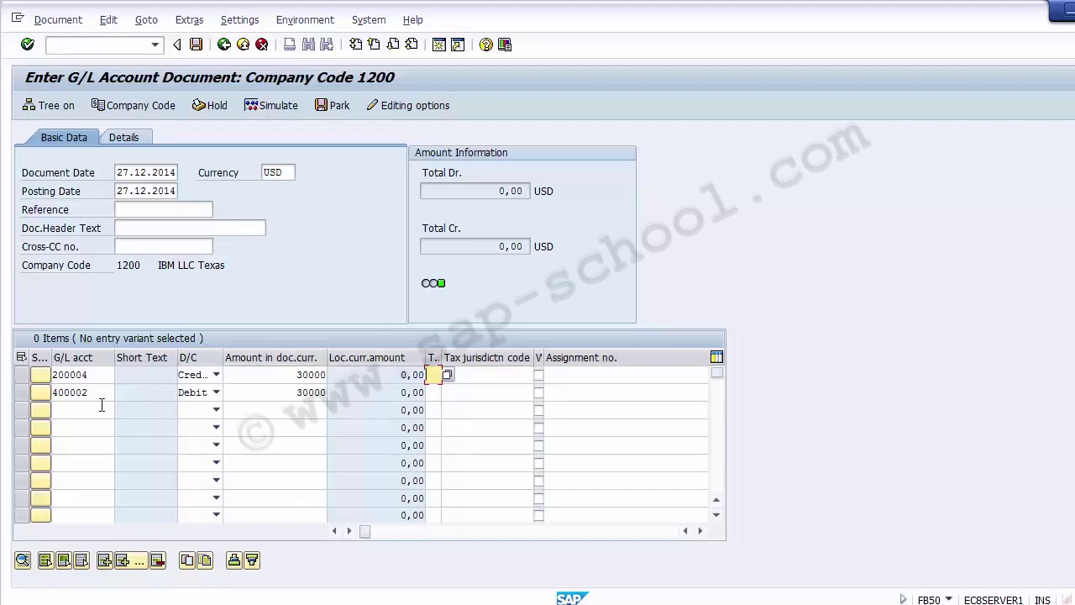
{"action": "left_click_drag", "start_coordinate": [94, 392], "coordinate": [54, 392]}
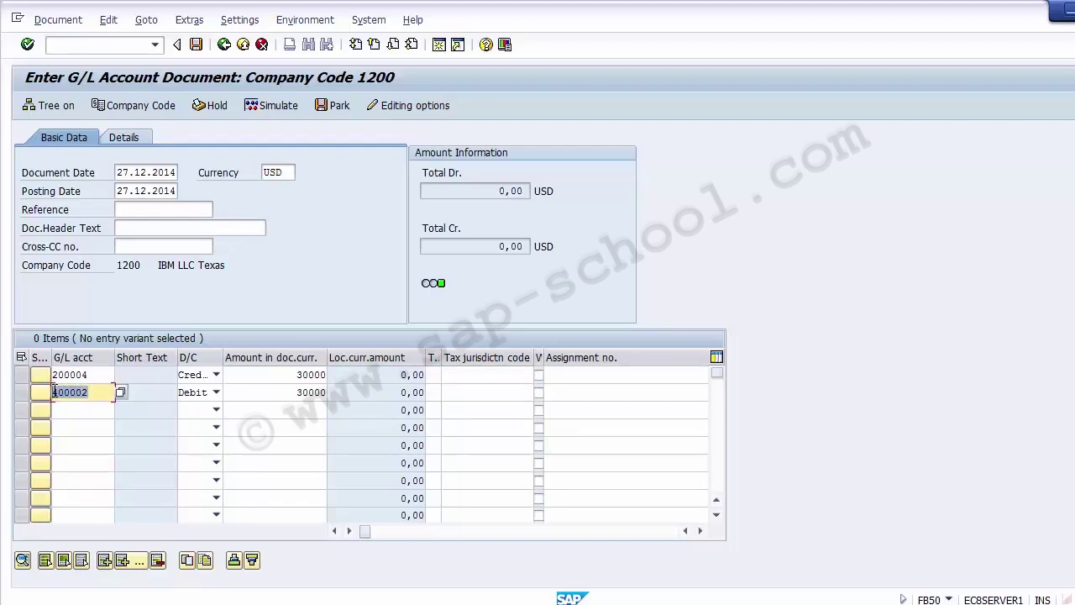
{"action": "left_click", "coordinate": [54, 392]}
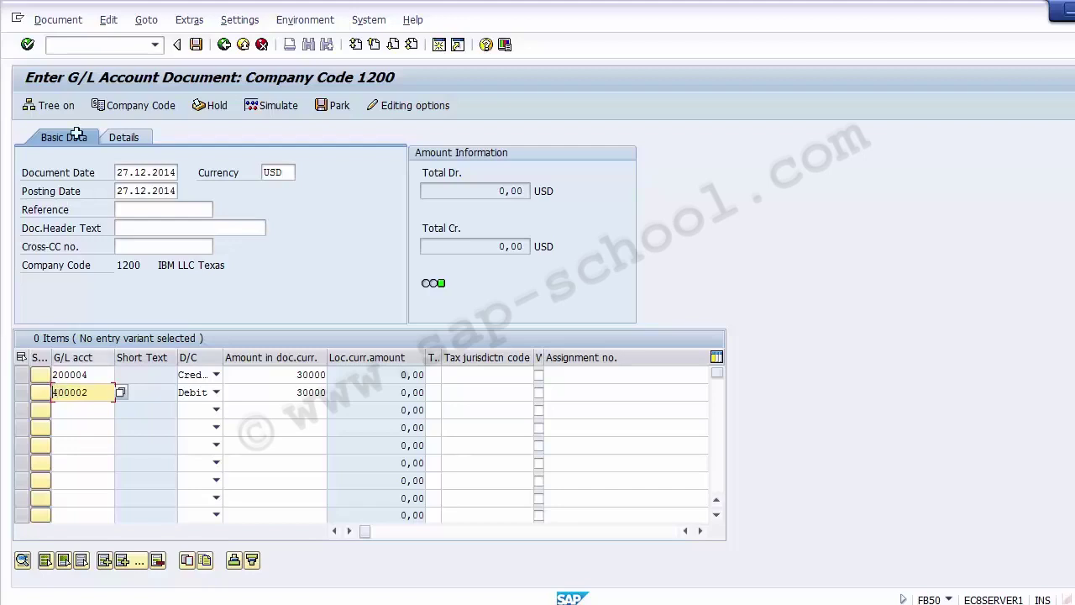
{"action": "left_click", "coordinate": [97, 48]}
{"action": "type", "text": "/"}
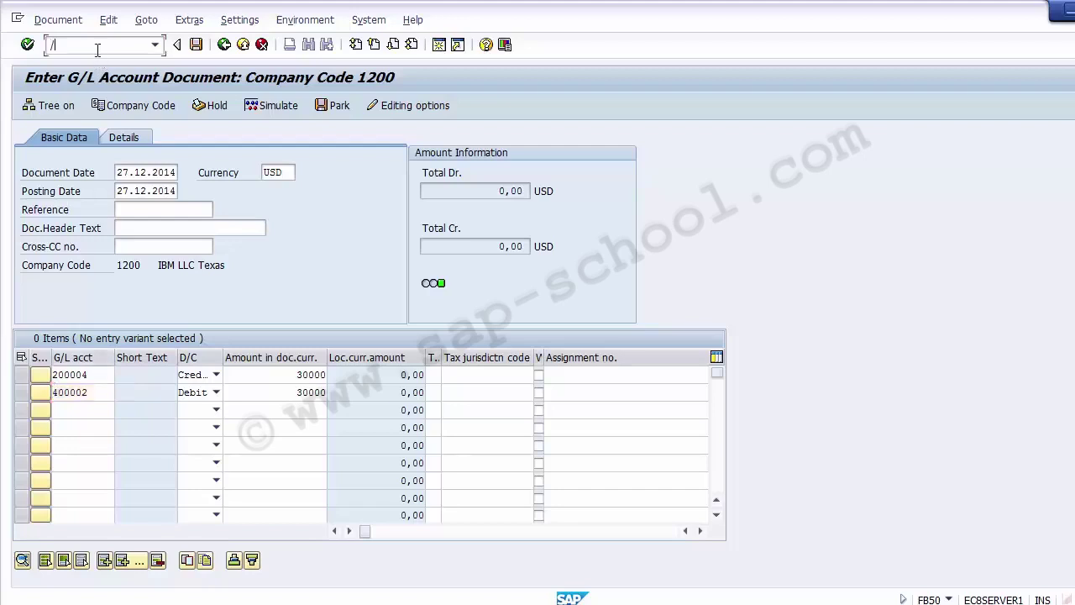
{"action": "type", "text": "oFS00"}
{"action": "key", "text": "Return"}
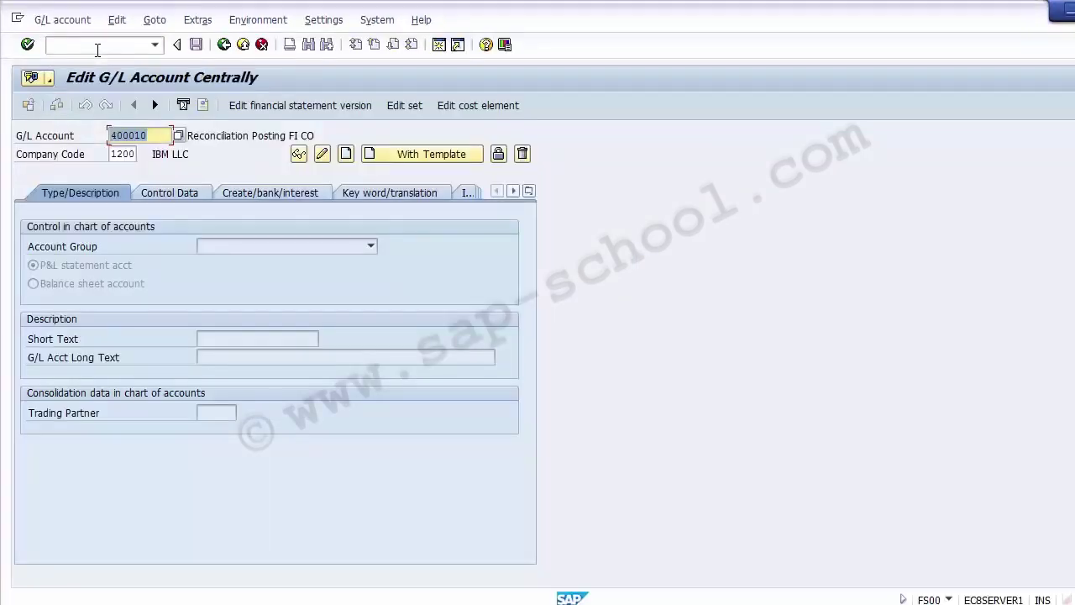
{"action": "type", "text": "400002"}
{"action": "key", "text": "Return"}
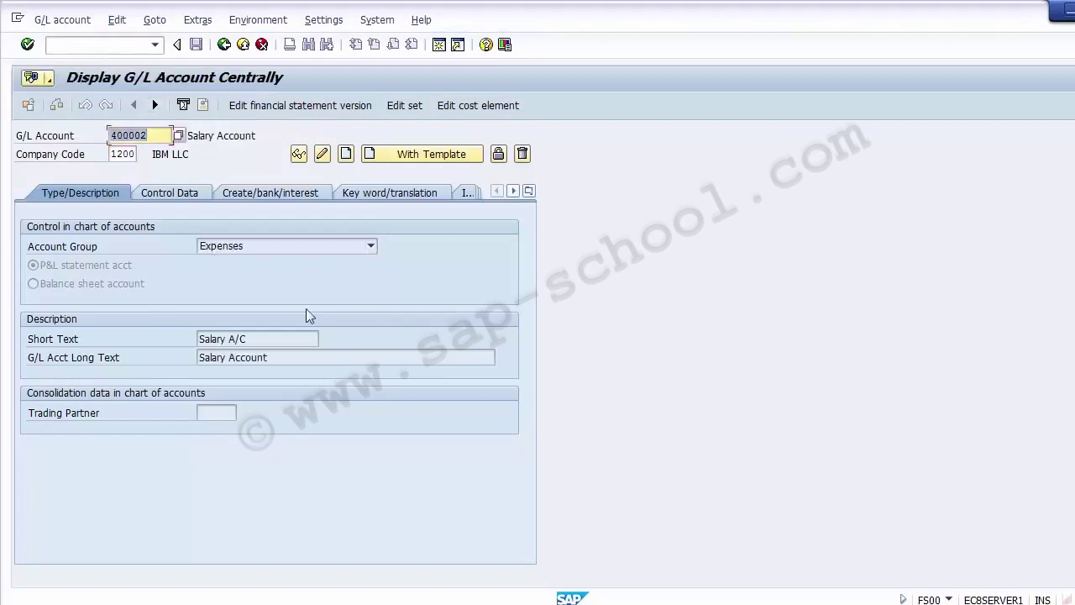
{"action": "left_click", "coordinate": [272, 342]}
{"action": "key", "text": "Tab"}
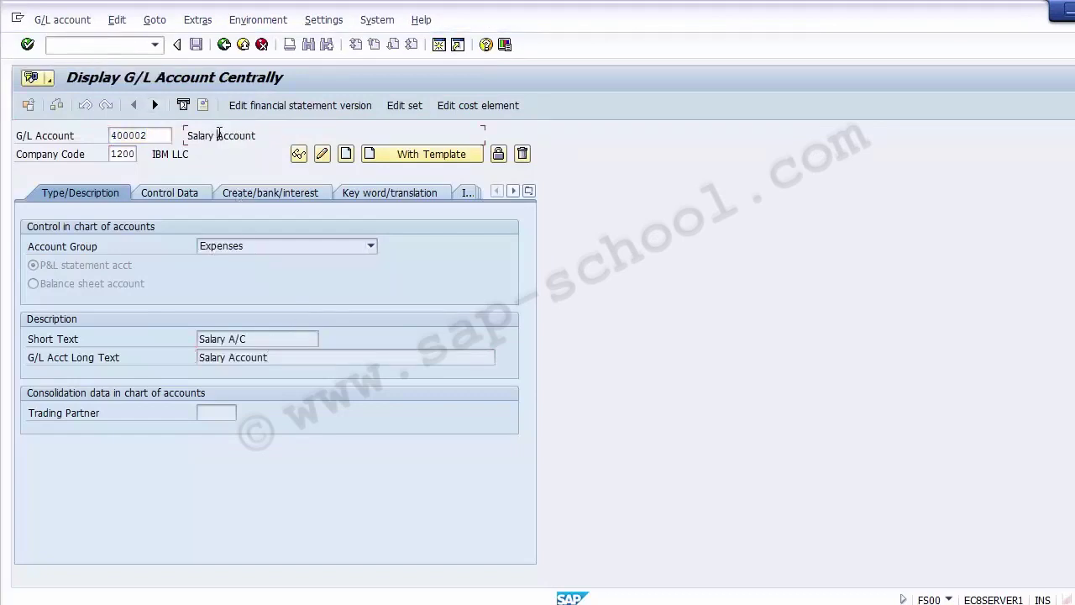
{"action": "left_click", "coordinate": [217, 135]}
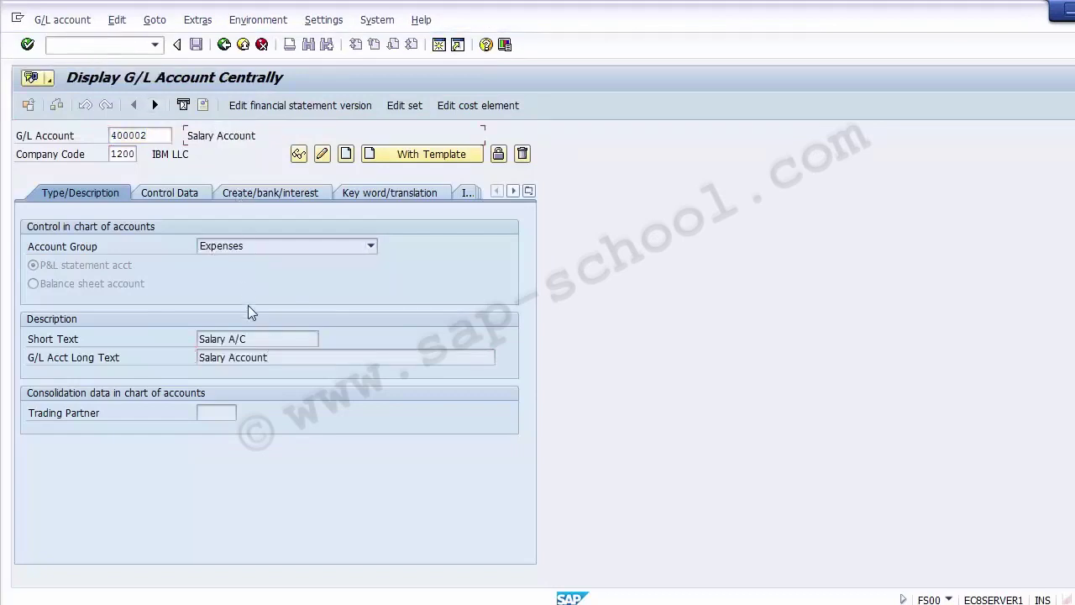
- Open the cost element of account 400002, examine its number, name and description, and return to the G/L document entry
{"action": "left_click", "coordinate": [473, 106]}
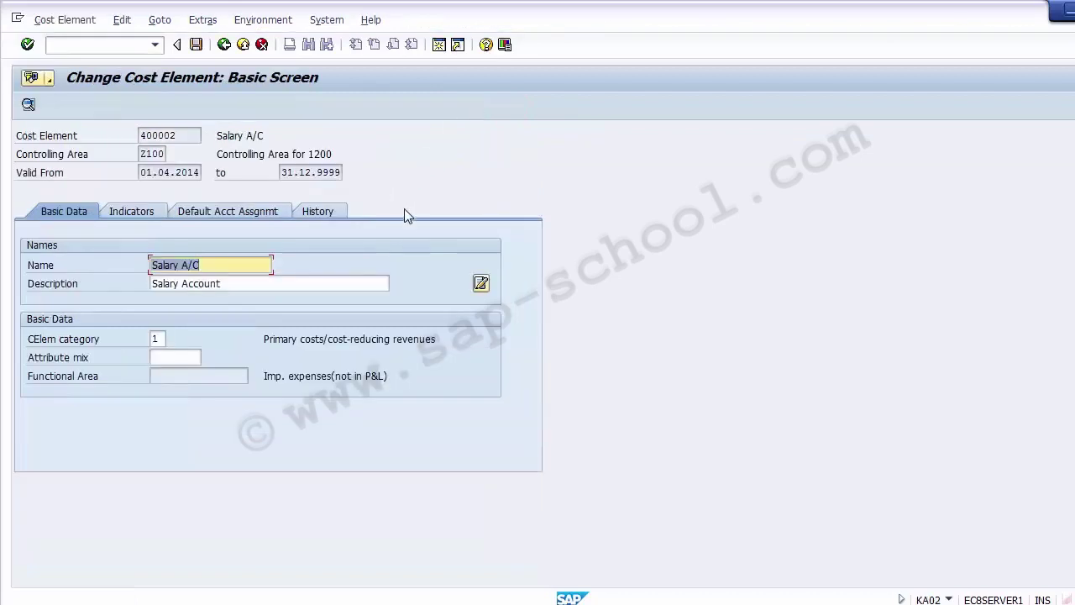
{"action": "left_click_drag", "start_coordinate": [184, 135], "coordinate": [126, 135]}
{"action": "left_click", "coordinate": [126, 144]}
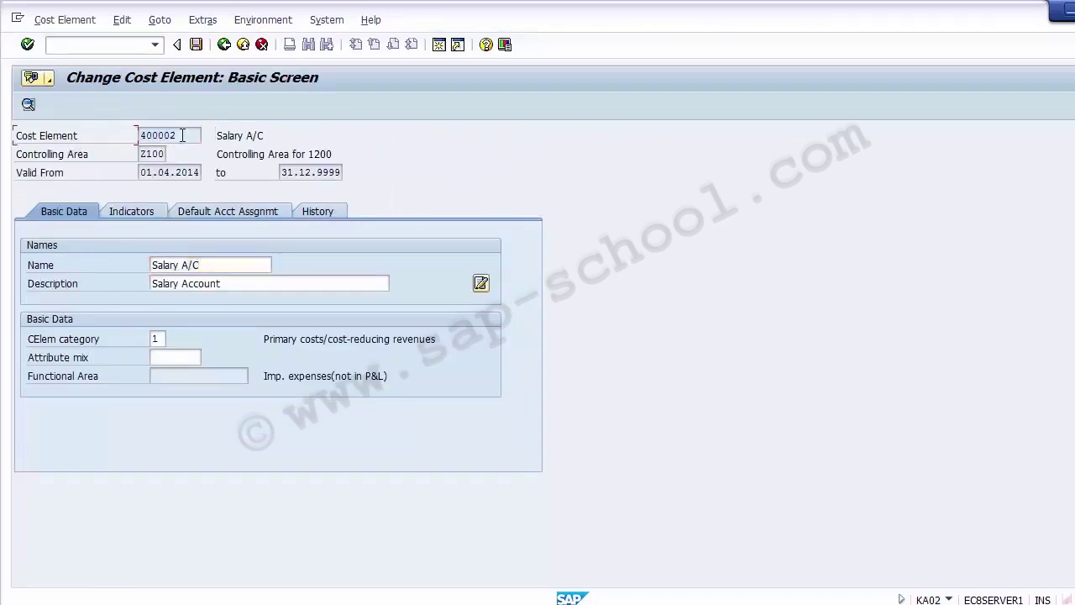
{"action": "left_click_drag", "start_coordinate": [200, 136], "coordinate": [116, 128]}
{"action": "left_click", "coordinate": [242, 286]}
{"action": "left_click_drag", "start_coordinate": [241, 285], "coordinate": [153, 284]}
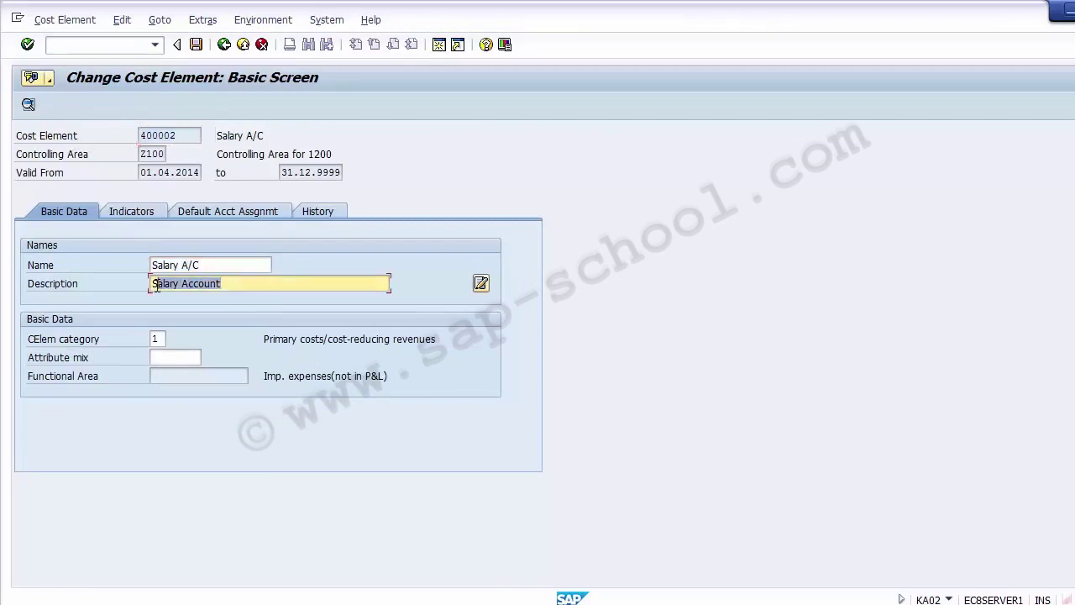
{"action": "left_click_drag", "start_coordinate": [218, 264], "coordinate": [135, 264]}
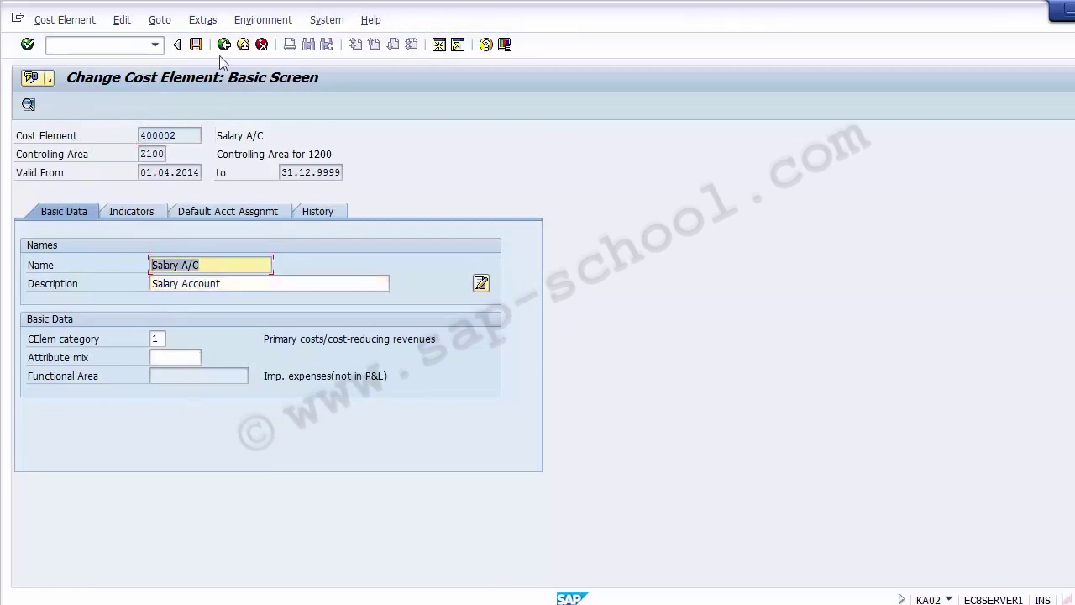
{"action": "left_click", "coordinate": [243, 46]}
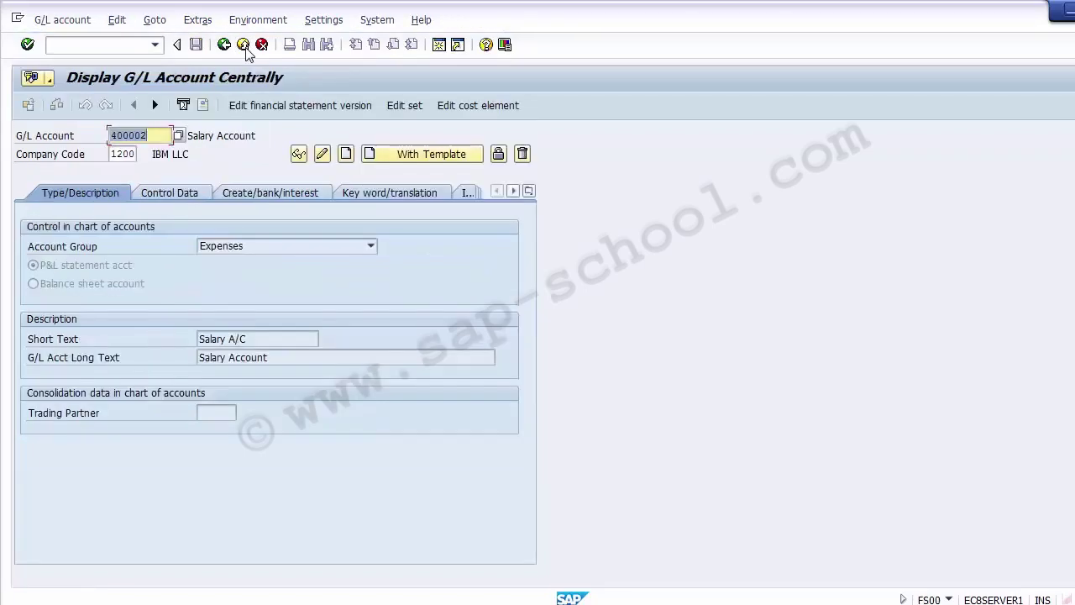
{"action": "left_click", "coordinate": [244, 47]}
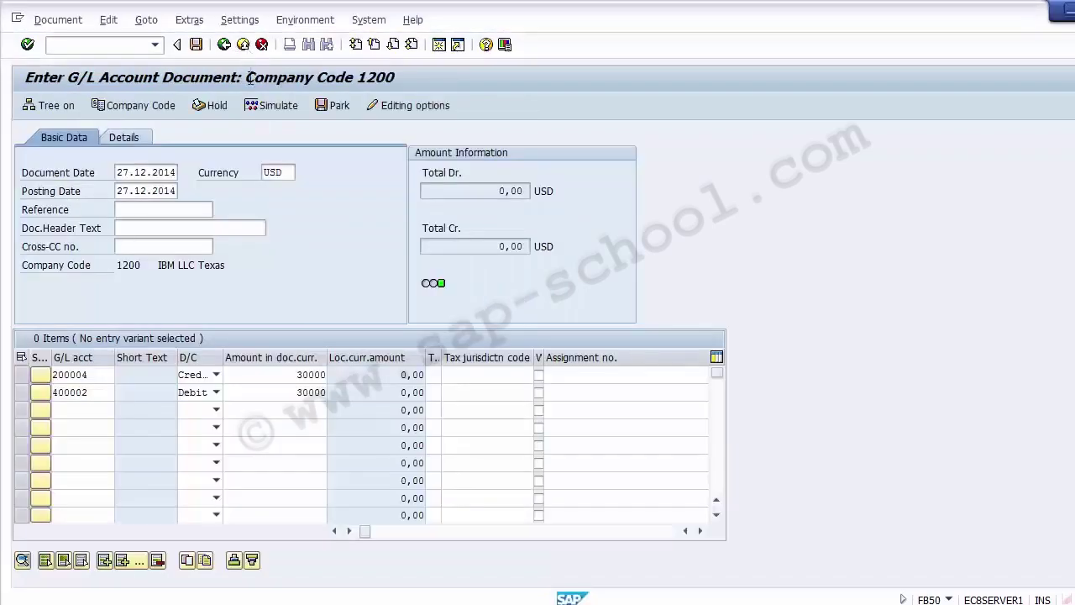
{"action": "left_click", "coordinate": [269, 387]}
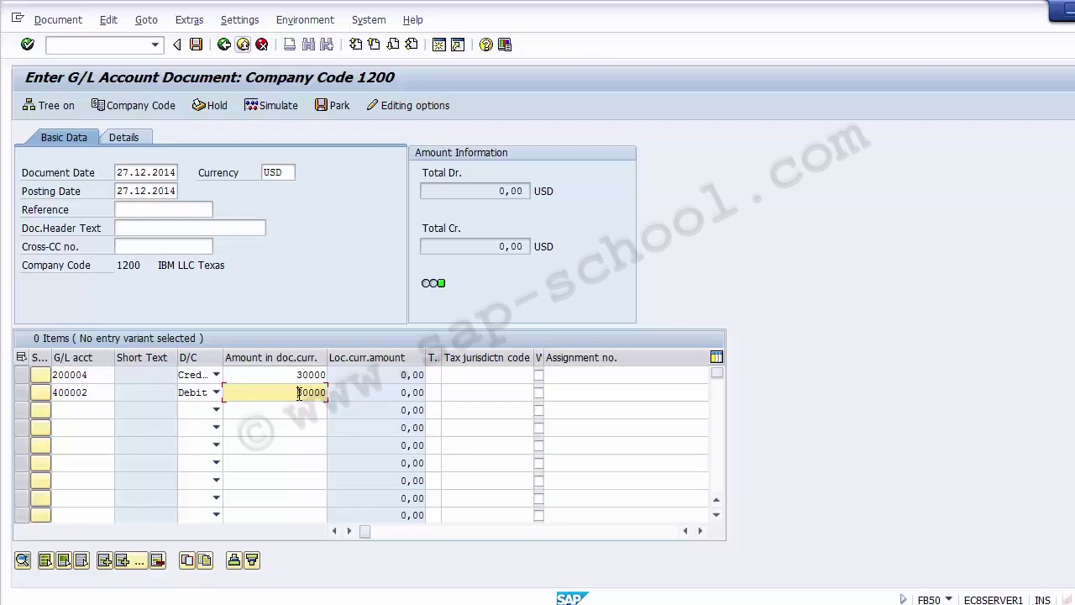
{"action": "key", "text": "Tab"}
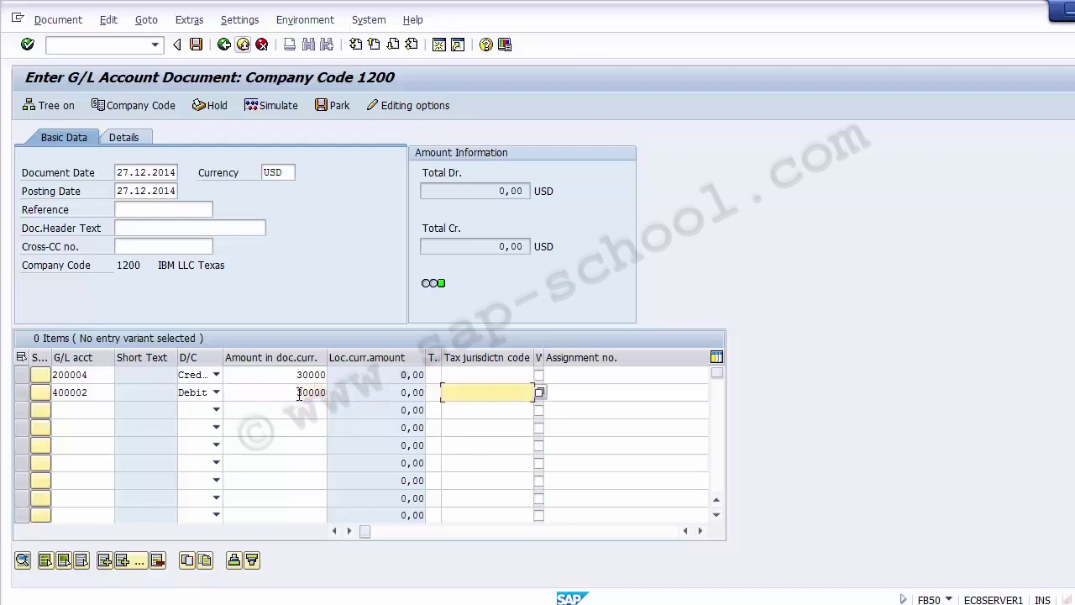
{"action": "left_click", "coordinate": [436, 392]}
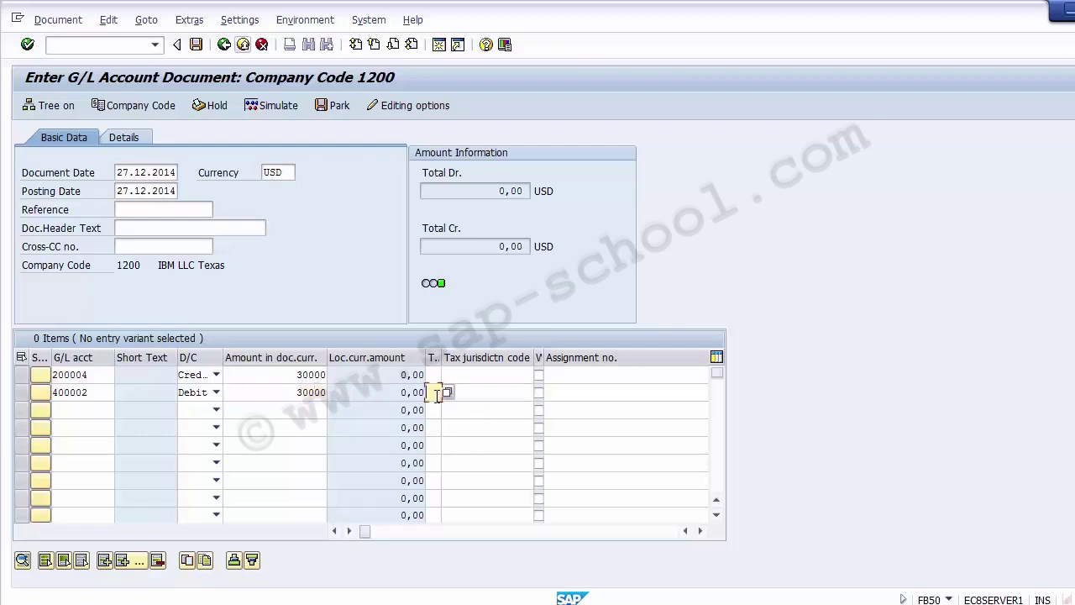
{"action": "left_click", "coordinate": [467, 396]}
{"action": "left_click", "coordinate": [593, 392]}
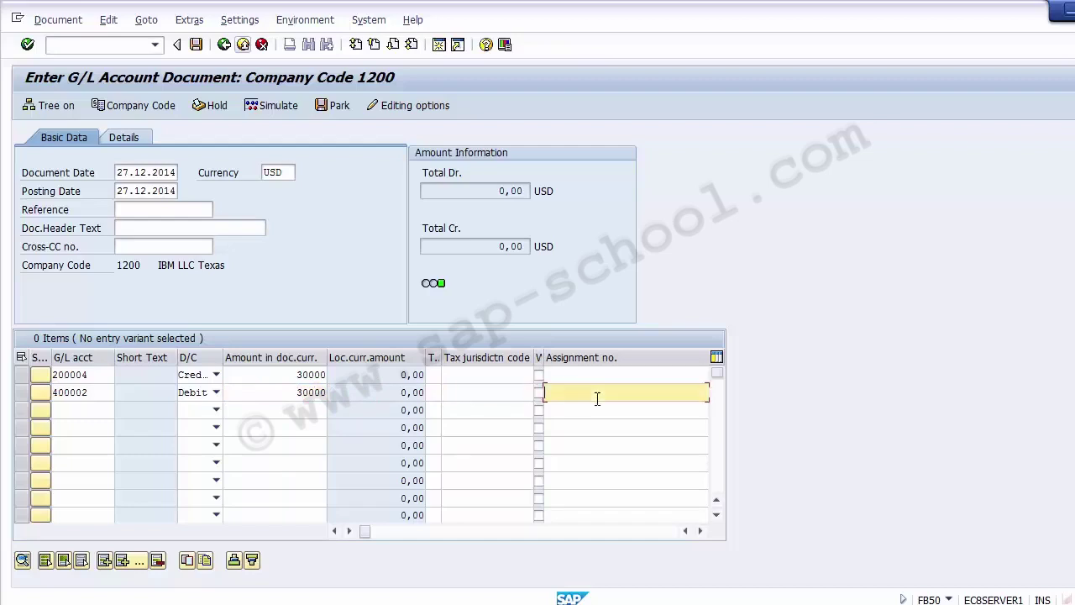
- Look up cost center 110000 in controlling area Z100, company code 1200, and assign it to the debit line for account 400002
{"action": "left_click", "coordinate": [699, 530]}
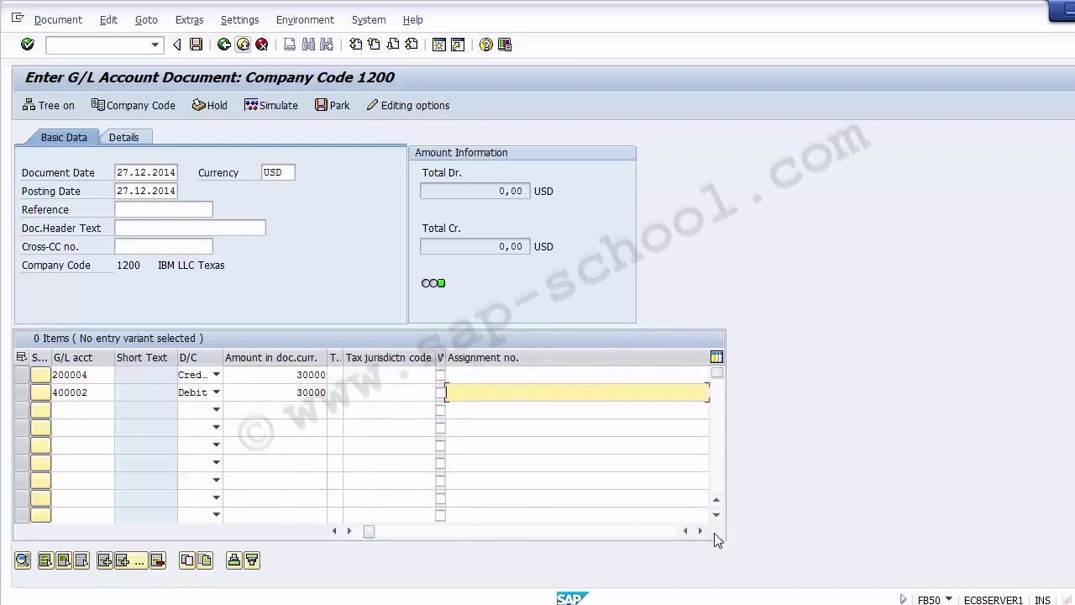
{"action": "left_click", "coordinate": [699, 531]}
{"action": "left_click", "coordinate": [699, 530]}
{"action": "left_click", "coordinate": [700, 531]}
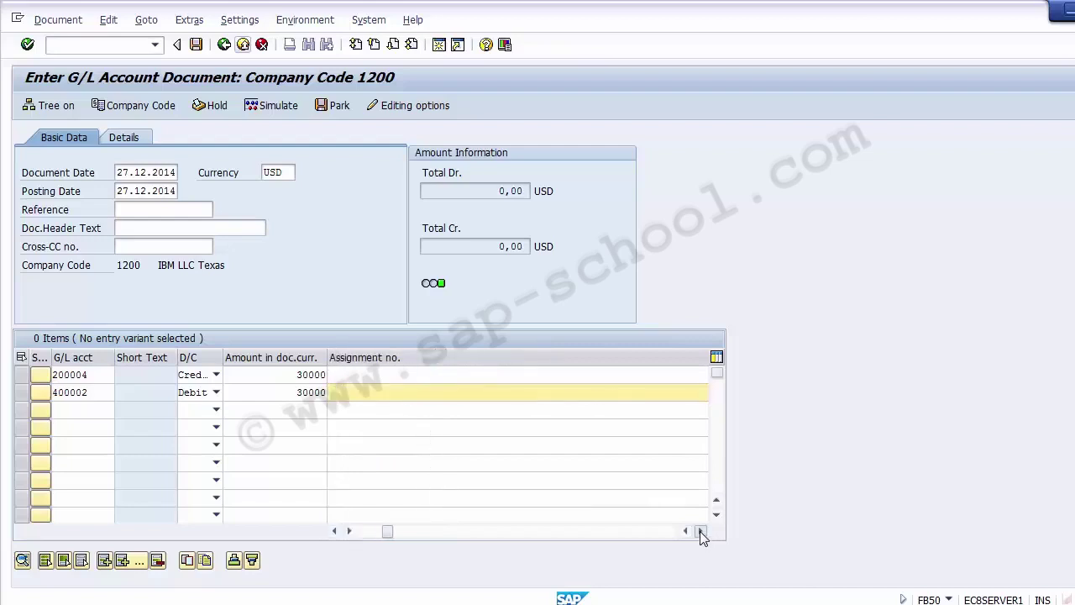
{"action": "left_click", "coordinate": [700, 531]}
{"action": "left_click", "coordinate": [700, 531]}
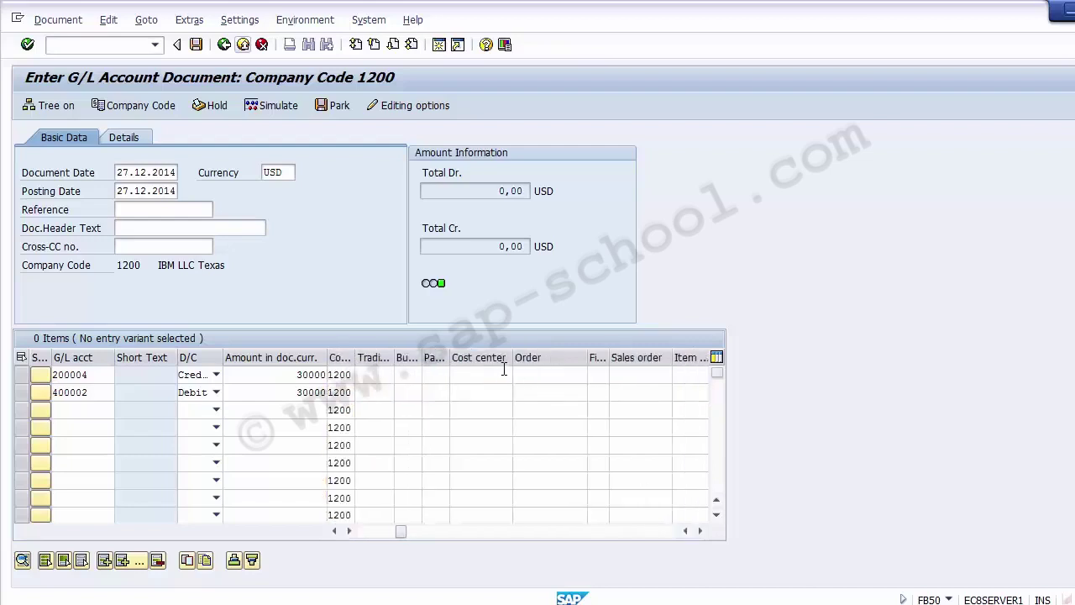
{"action": "left_click", "coordinate": [493, 392]}
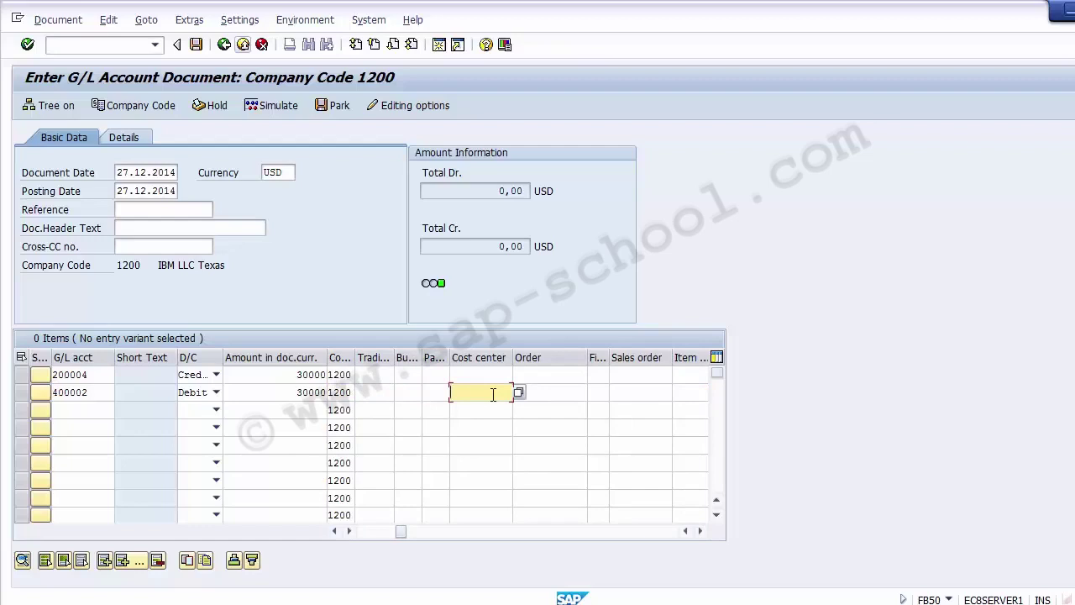
{"action": "left_click", "coordinate": [97, 391]}
{"action": "left_click", "coordinate": [22, 391]}
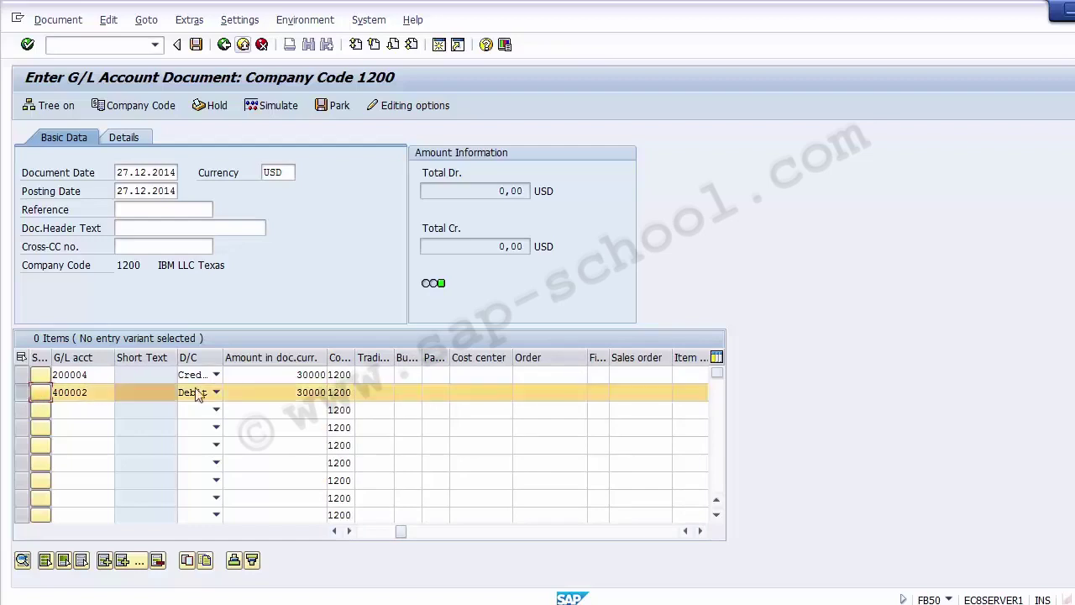
{"action": "left_click", "coordinate": [476, 392]}
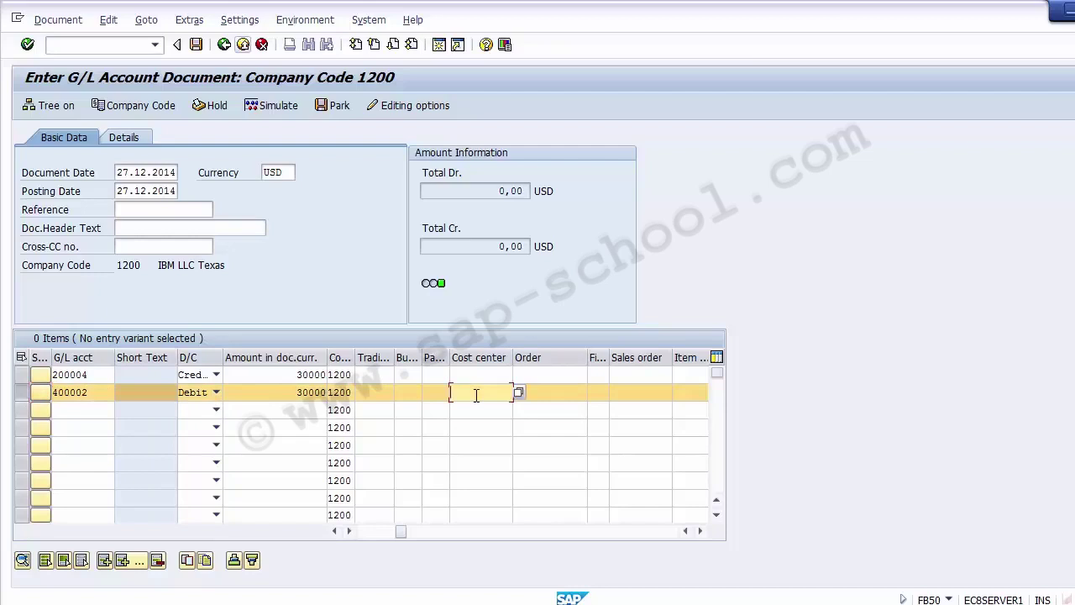
{"action": "left_click", "coordinate": [518, 394]}
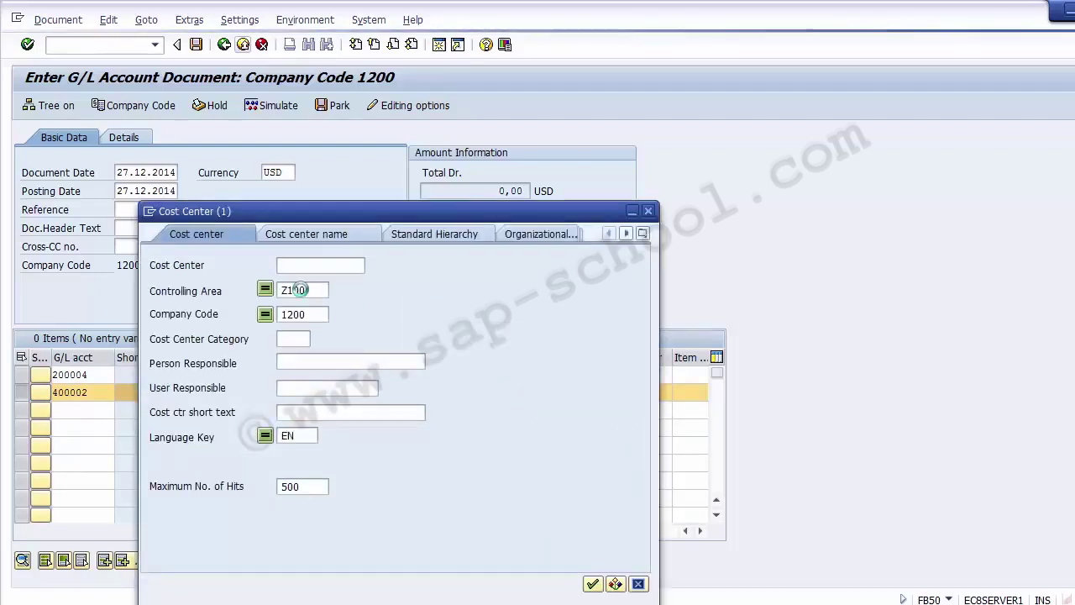
{"action": "left_click", "coordinate": [592, 584]}
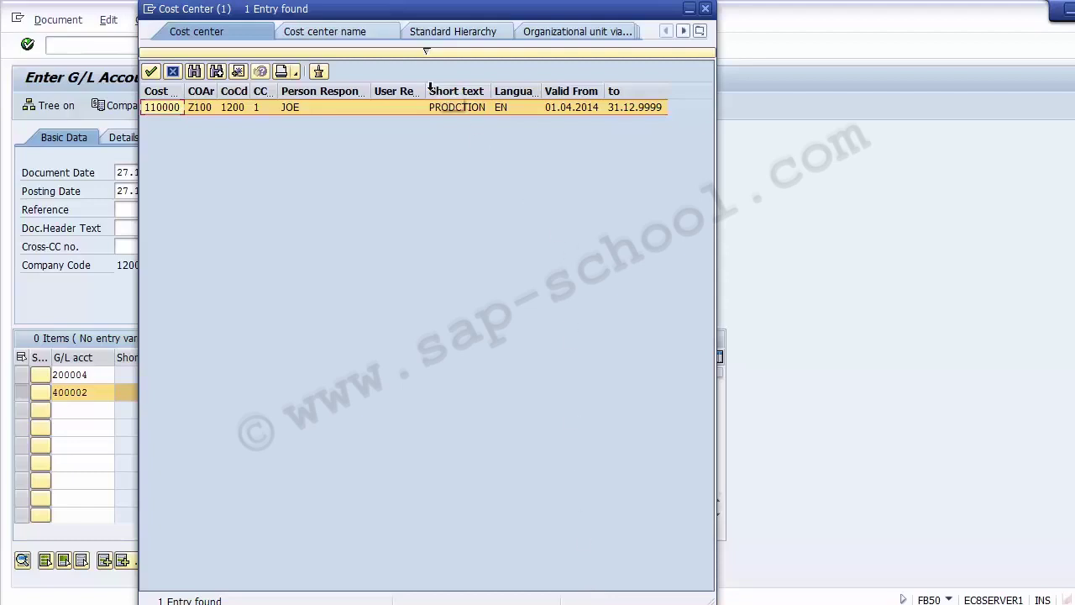
{"action": "left_click", "coordinate": [459, 107]}
{"action": "double_click", "coordinate": [449, 106]}
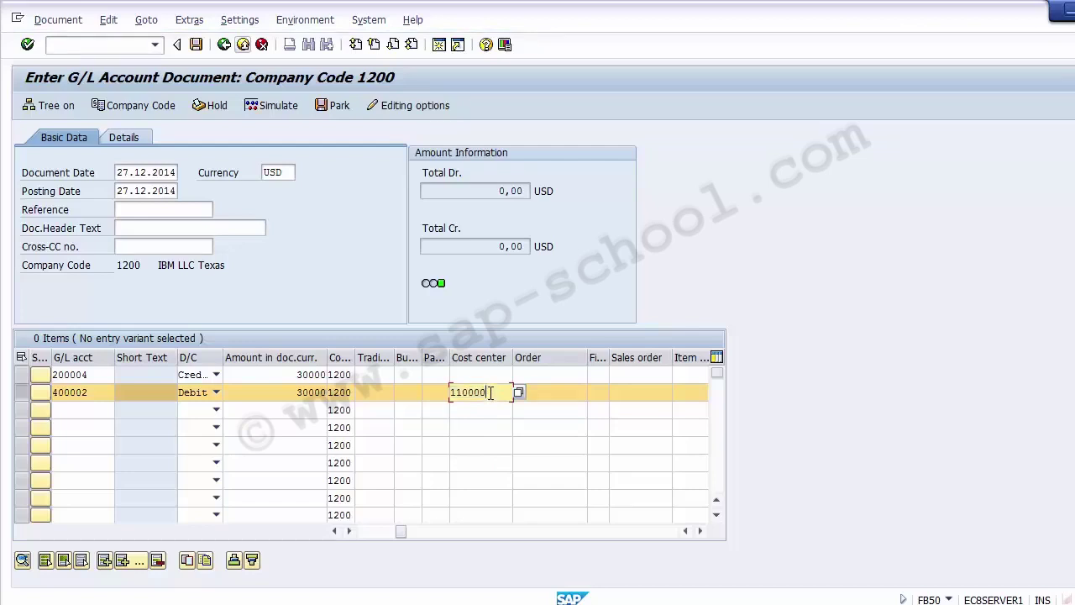
- Try to assign cost center 110000 to the credit line for account 200004 as well, and clear that entry again
{"action": "left_click", "coordinate": [480, 376]}
{"action": "type", "text": "110000"}
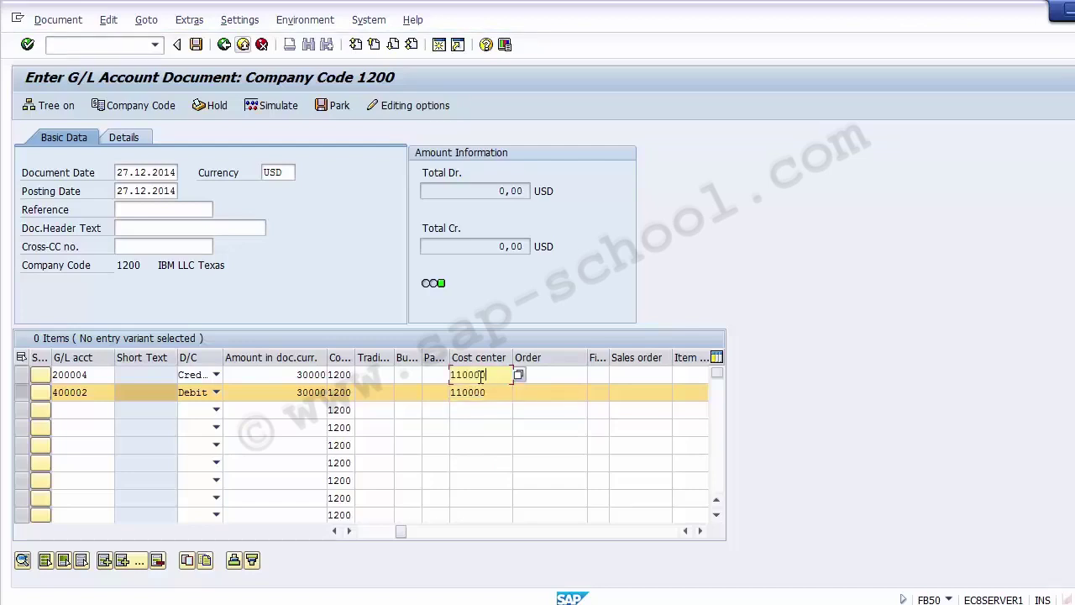
{"action": "left_click", "coordinate": [307, 259]}
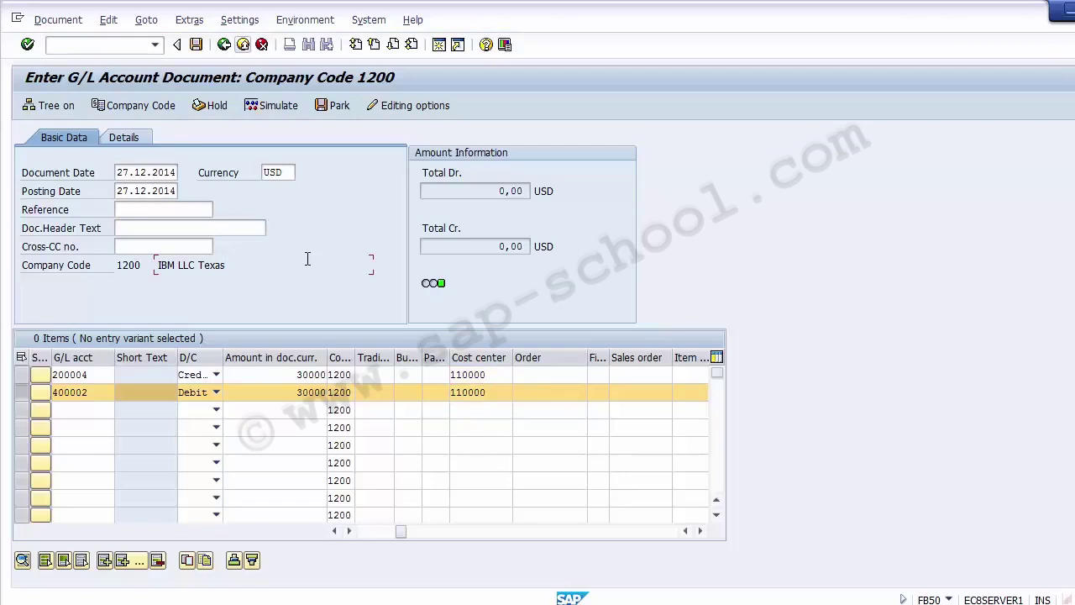
{"action": "key", "text": "Return"}
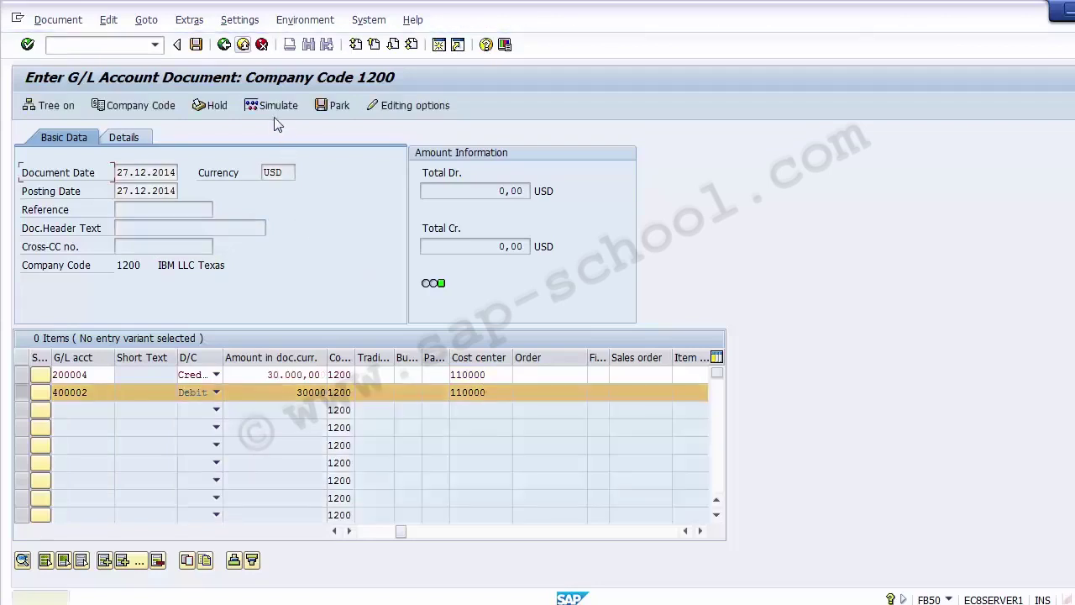
{"action": "key", "text": "Return"}
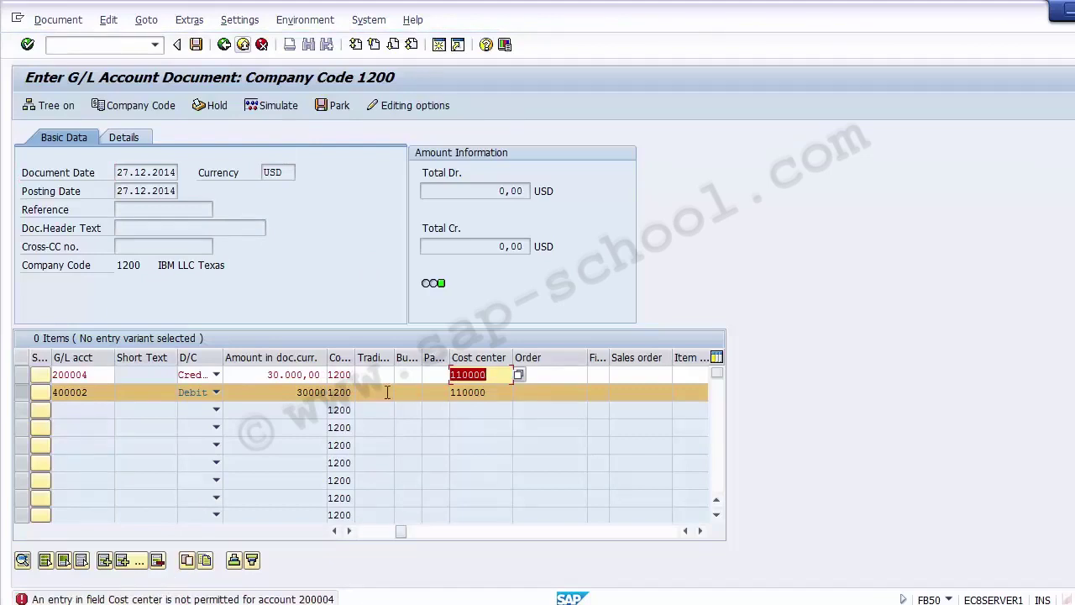
{"action": "key", "text": "Delete"}
- Simulate the salary G/L document and select the Salary A/C item in the document overview
{"action": "left_click", "coordinate": [97, 395]}
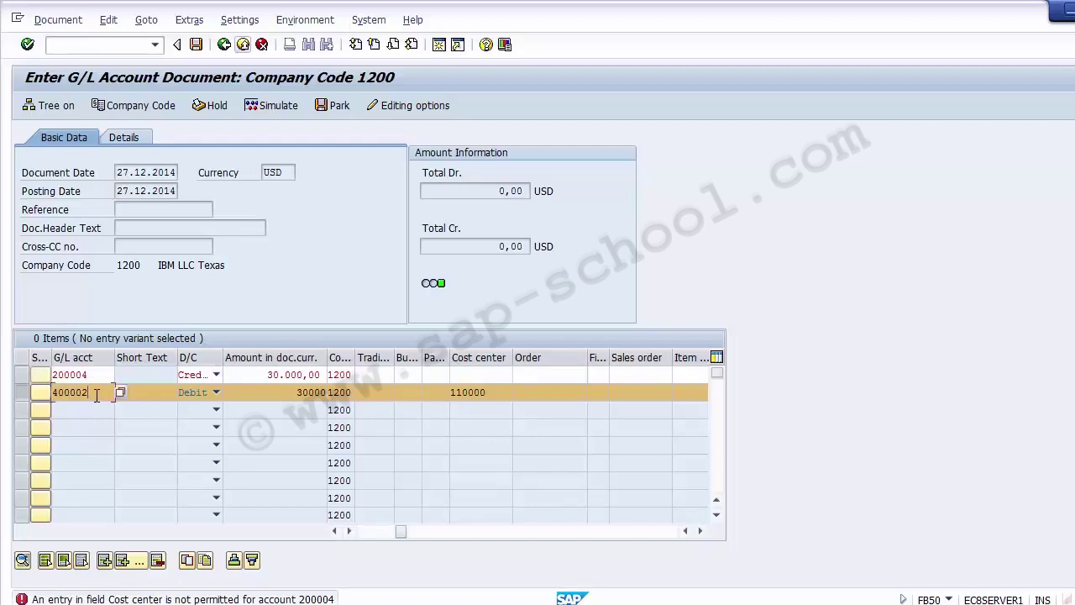
{"action": "left_click", "coordinate": [492, 396]}
{"action": "left_click", "coordinate": [278, 107]}
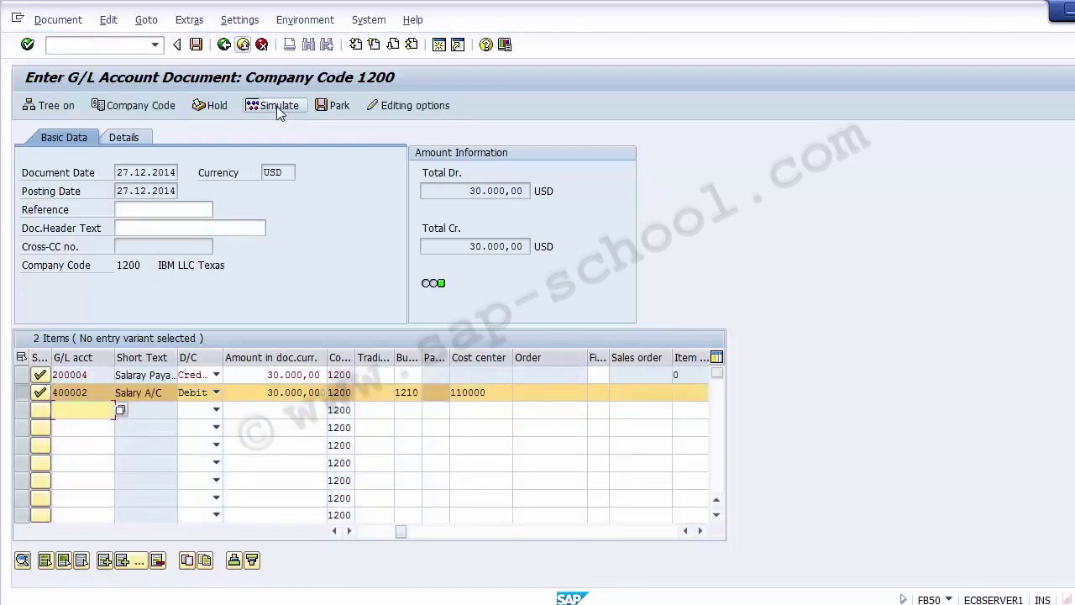
{"action": "left_click", "coordinate": [278, 106]}
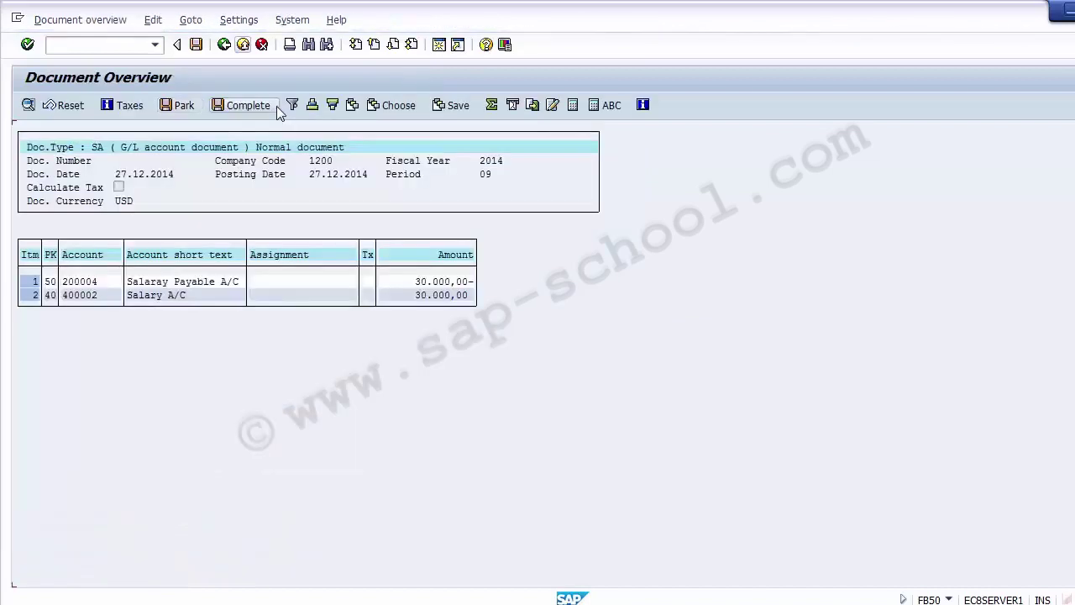
{"action": "left_click", "coordinate": [166, 292]}
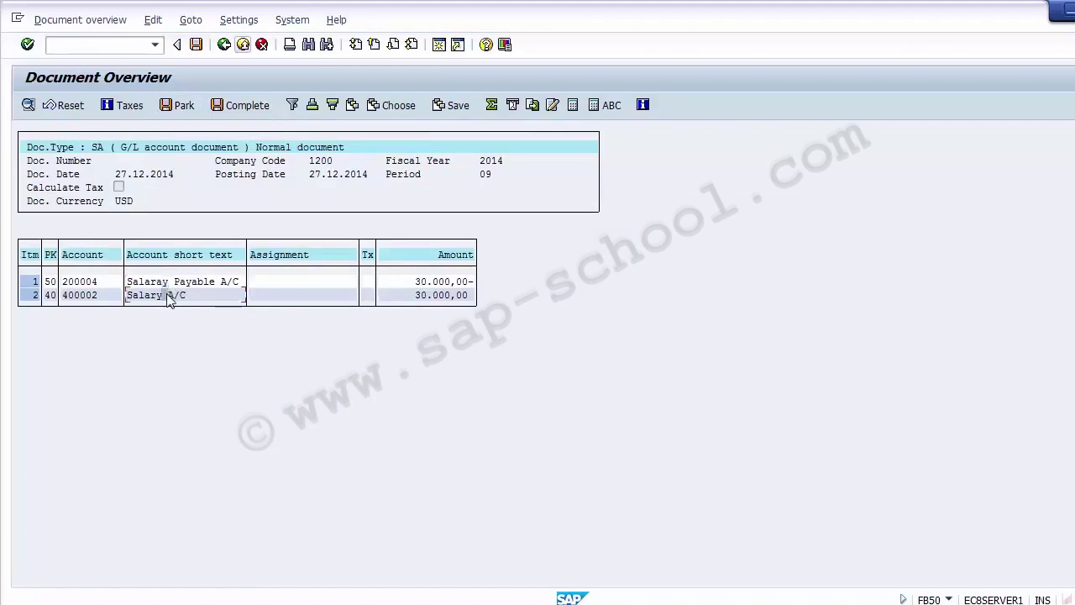
- Post the simulated salary G/L document in company code 1200 and display the posted document
{"action": "left_click", "coordinate": [158, 282]}
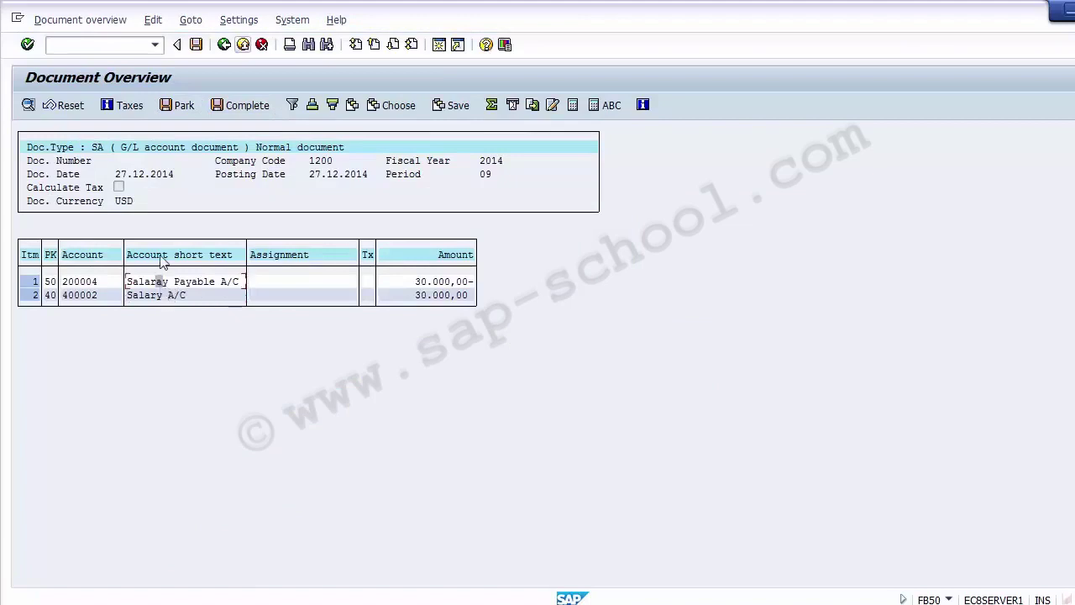
{"action": "left_click", "coordinate": [194, 48]}
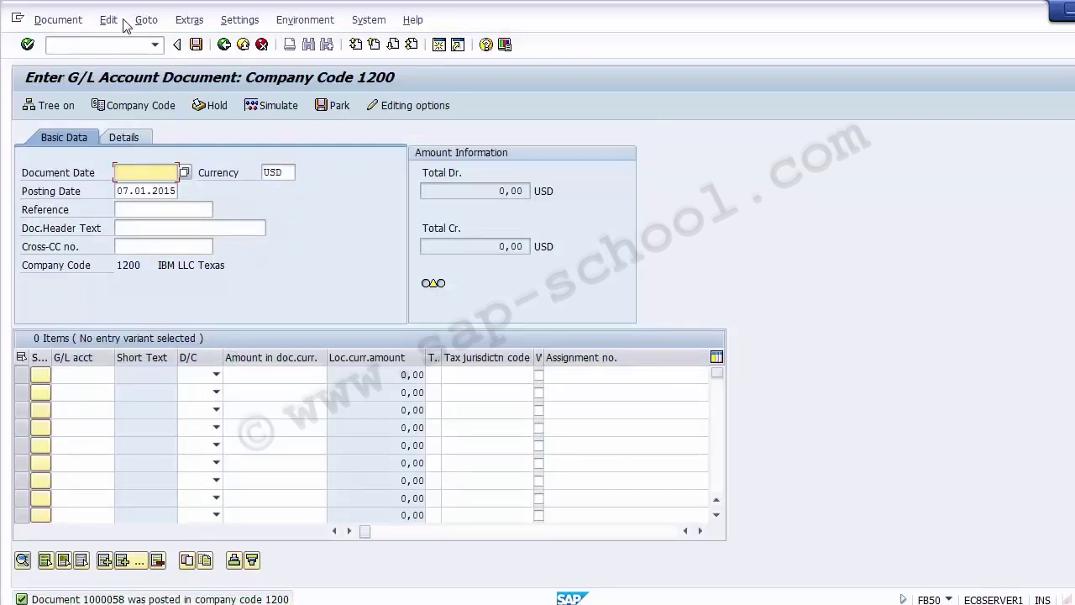
{"action": "left_click", "coordinate": [58, 20]}
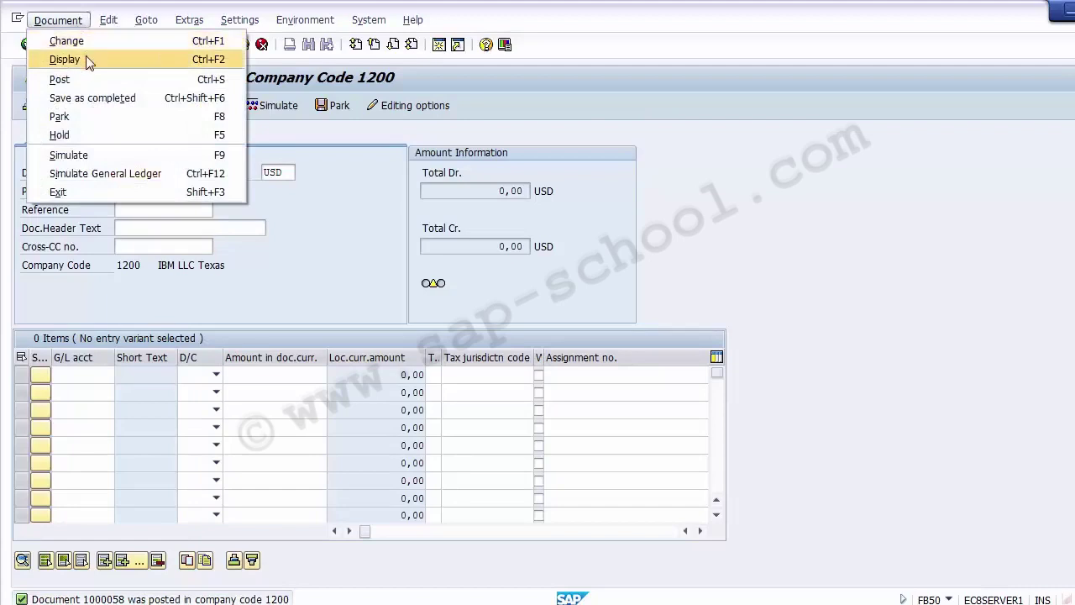
{"action": "left_click", "coordinate": [68, 57]}
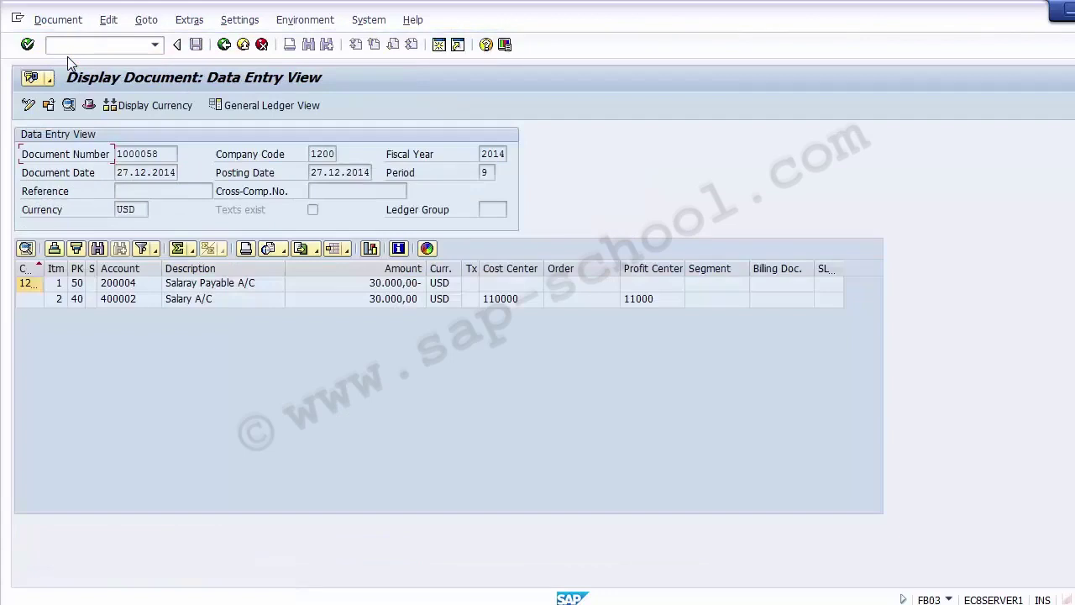
- Examine the cost center, profit center and account of the Salary A/C item in the posted document
{"action": "left_click", "coordinate": [493, 301]}
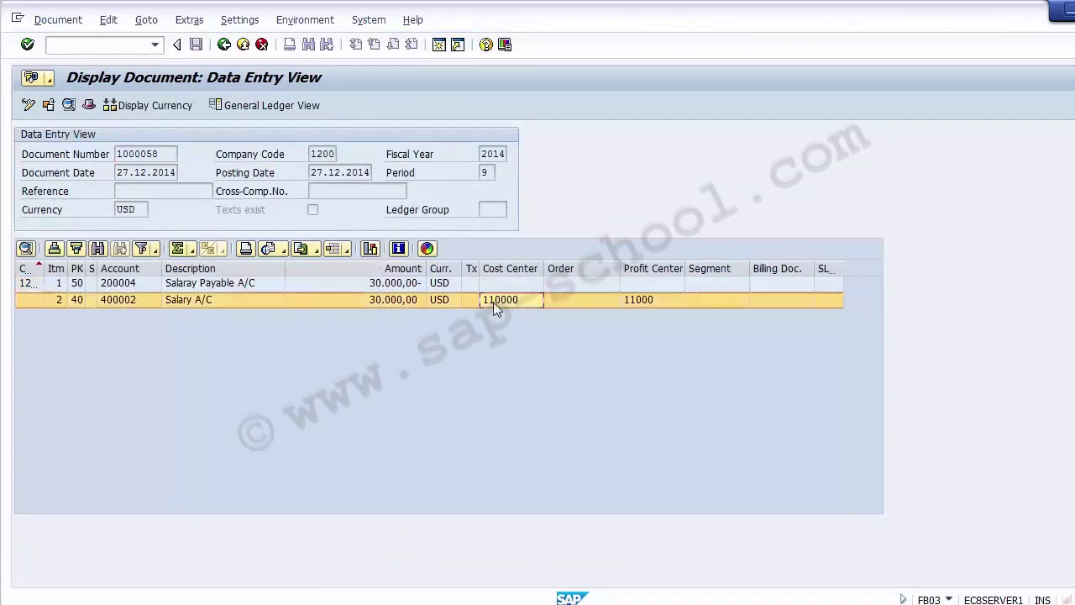
{"action": "left_click", "coordinate": [644, 305]}
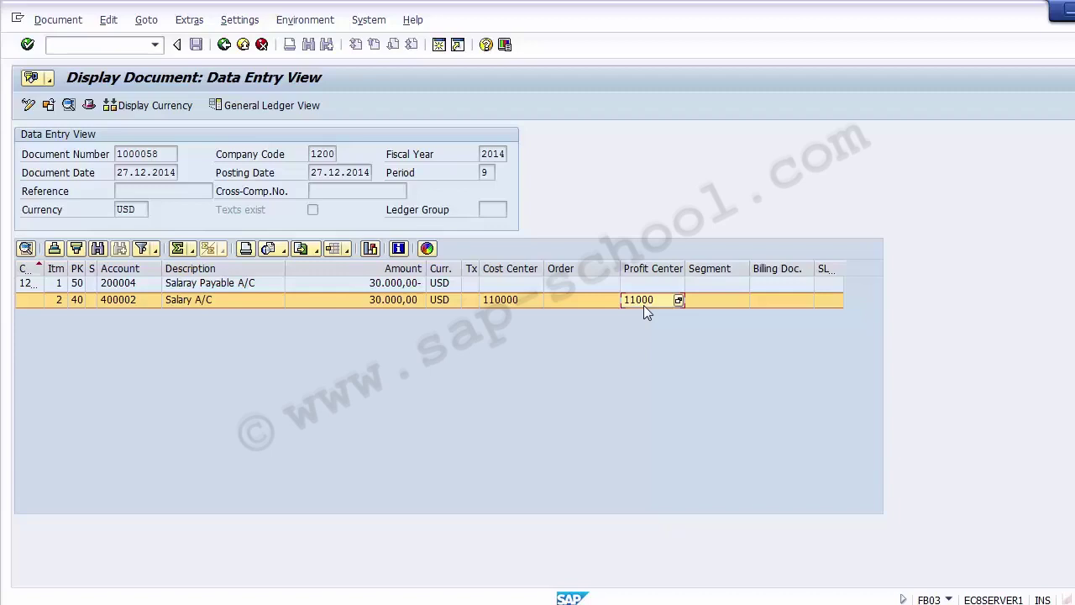
{"action": "left_click", "coordinate": [503, 299]}
{"action": "left_click", "coordinate": [123, 302]}
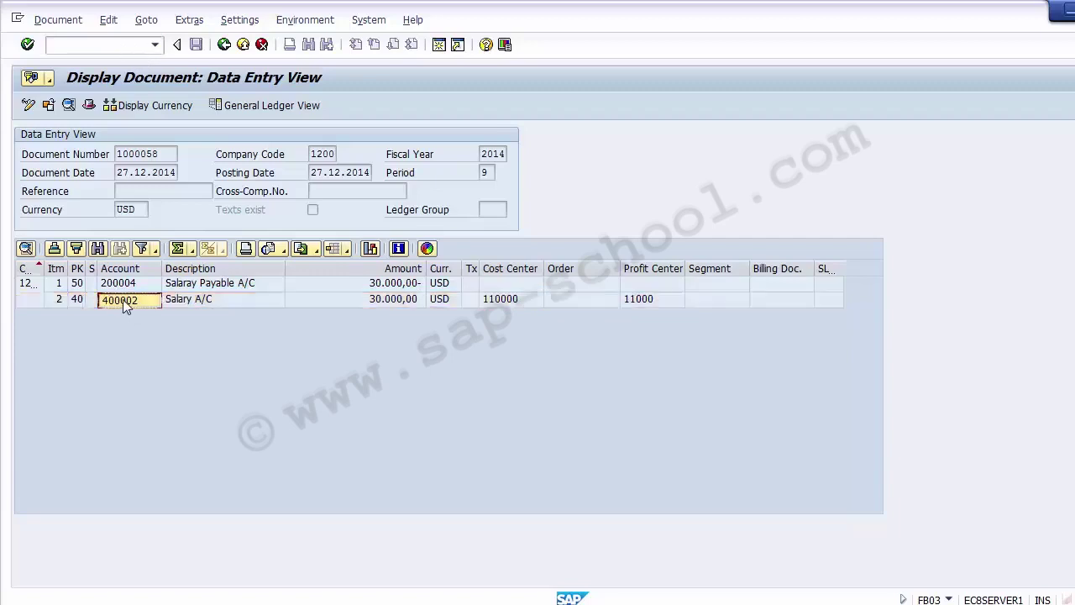
- List the open line items of G/L account 400002 in company code 1200 with FAGLL03 and mark the 27.12.2014 item
{"action": "left_click", "coordinate": [94, 45]}
{"action": "type", "text": "/NFAGLL03"}
{"action": "key", "text": "Return"}
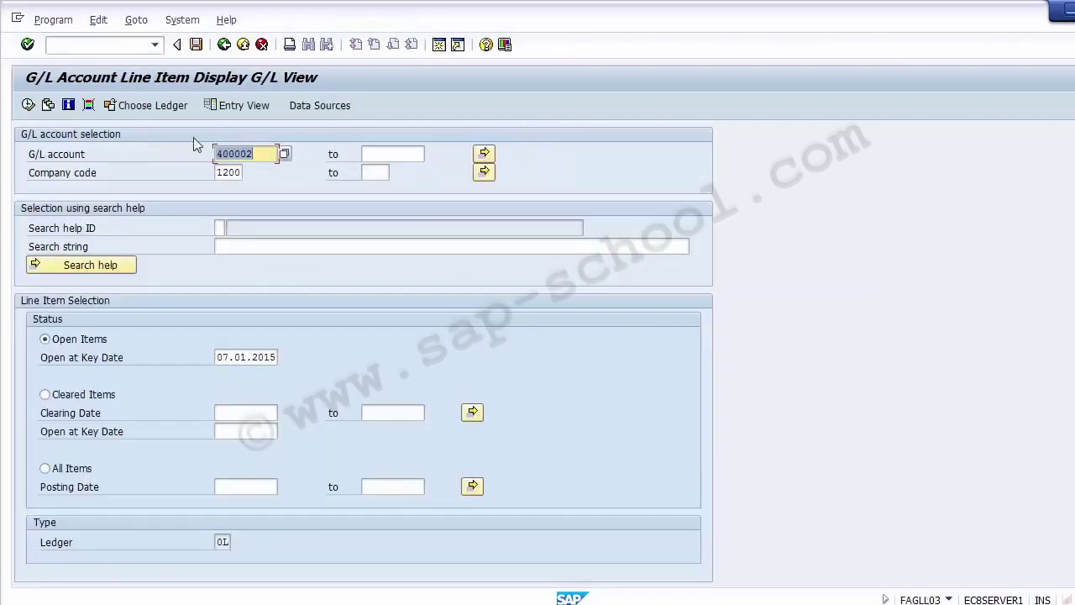
{"action": "left_click", "coordinate": [248, 156]}
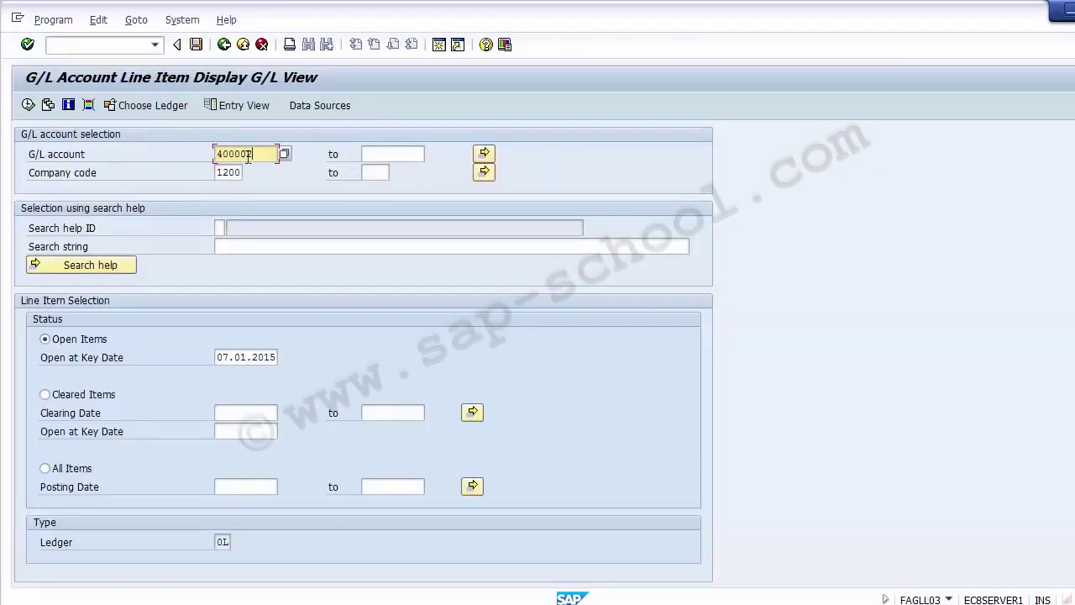
{"action": "left_click", "coordinate": [29, 106]}
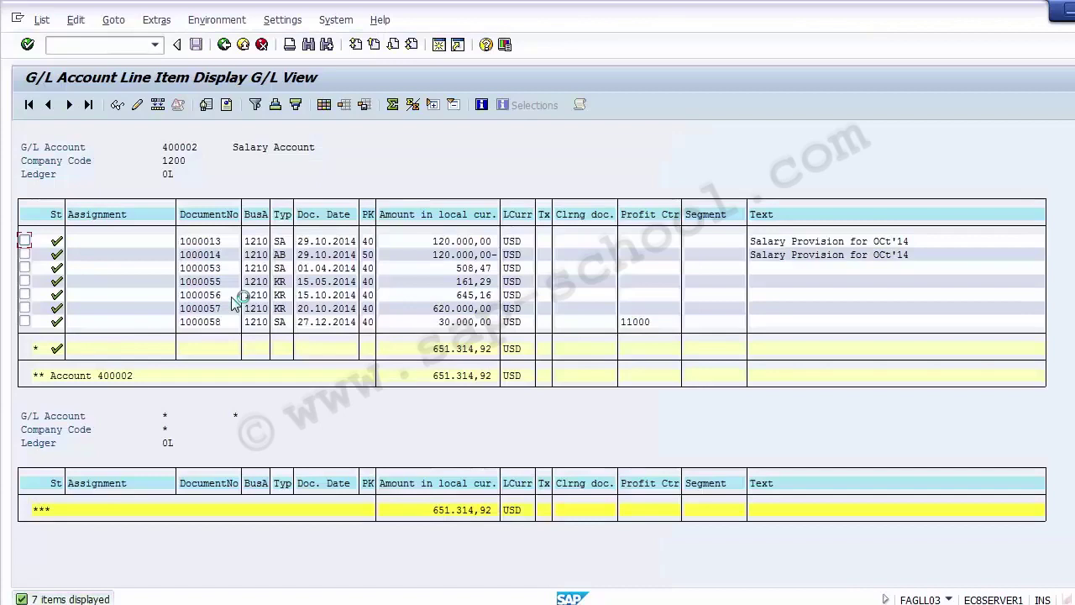
{"action": "left_click", "coordinate": [24, 321]}
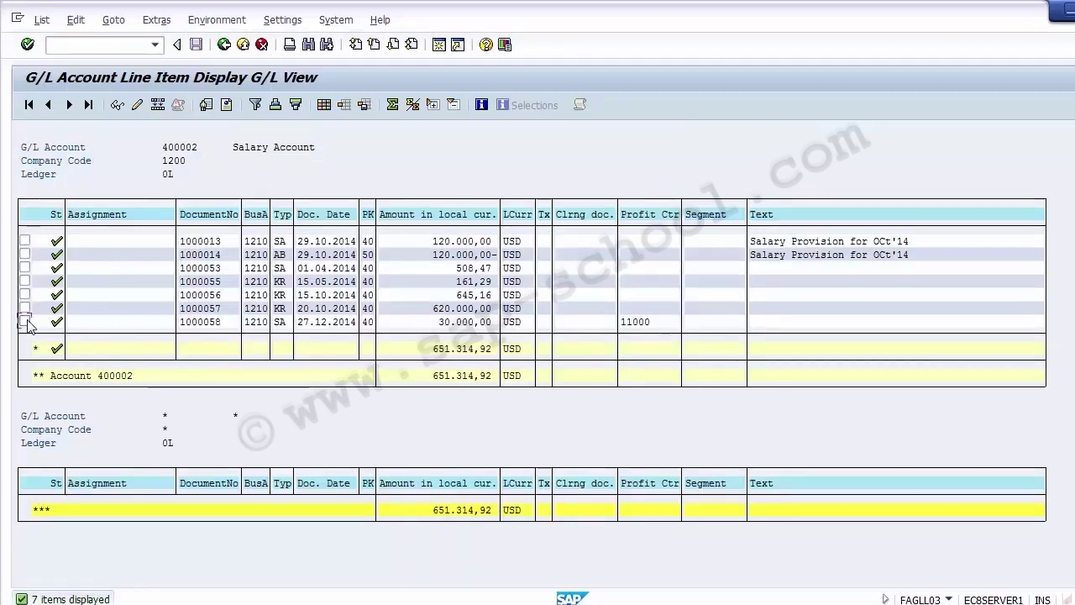
{"action": "left_click", "coordinate": [656, 325]}
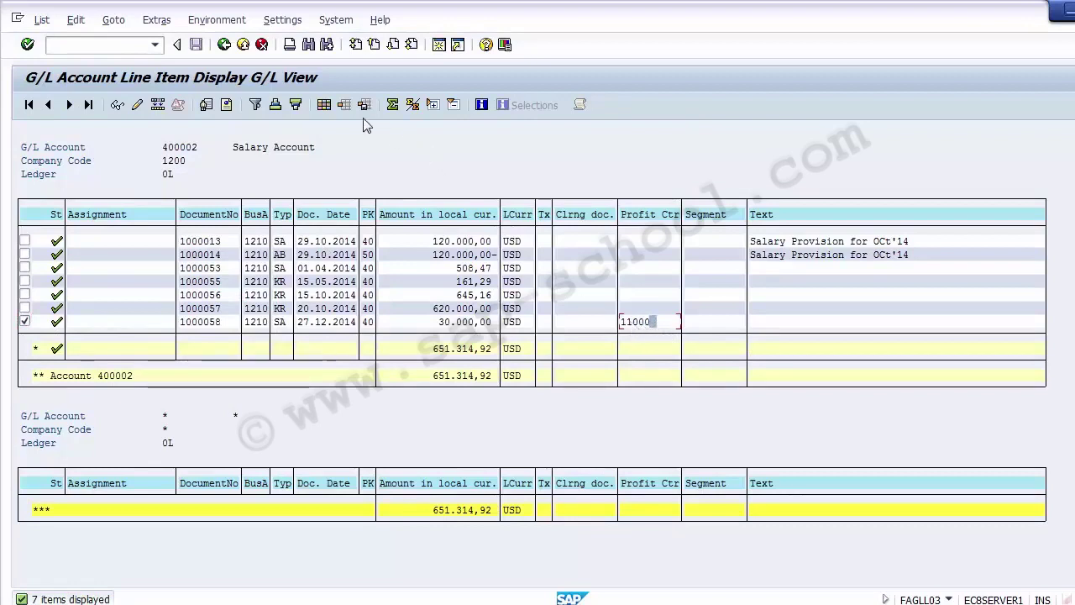
- Add the hidden Cost Center field to the line item list layout and apply the layout
{"action": "left_click", "coordinate": [326, 106]}
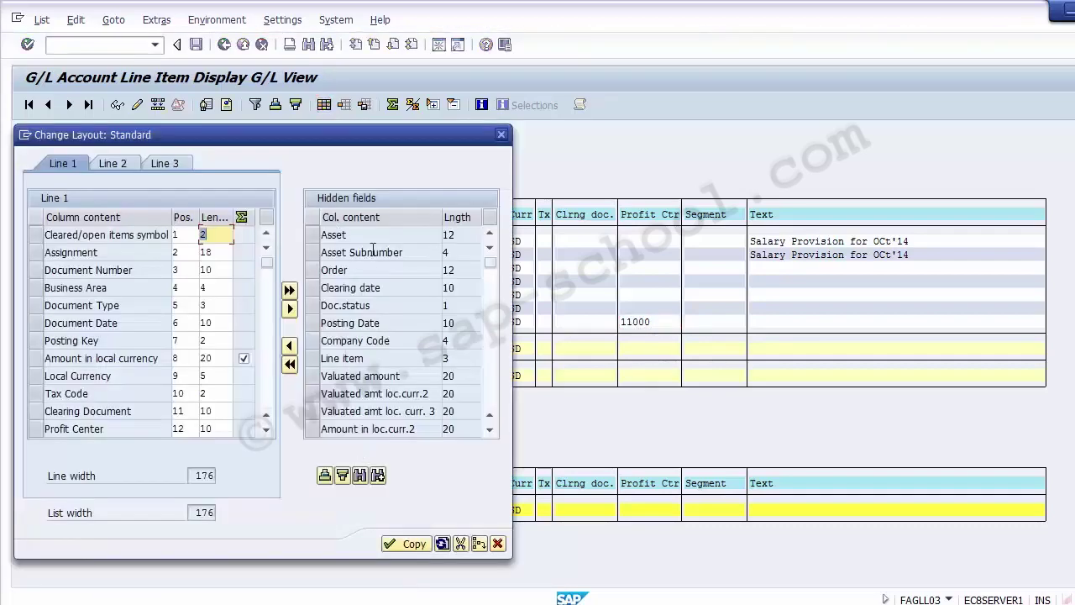
{"action": "left_click", "coordinate": [326, 476]}
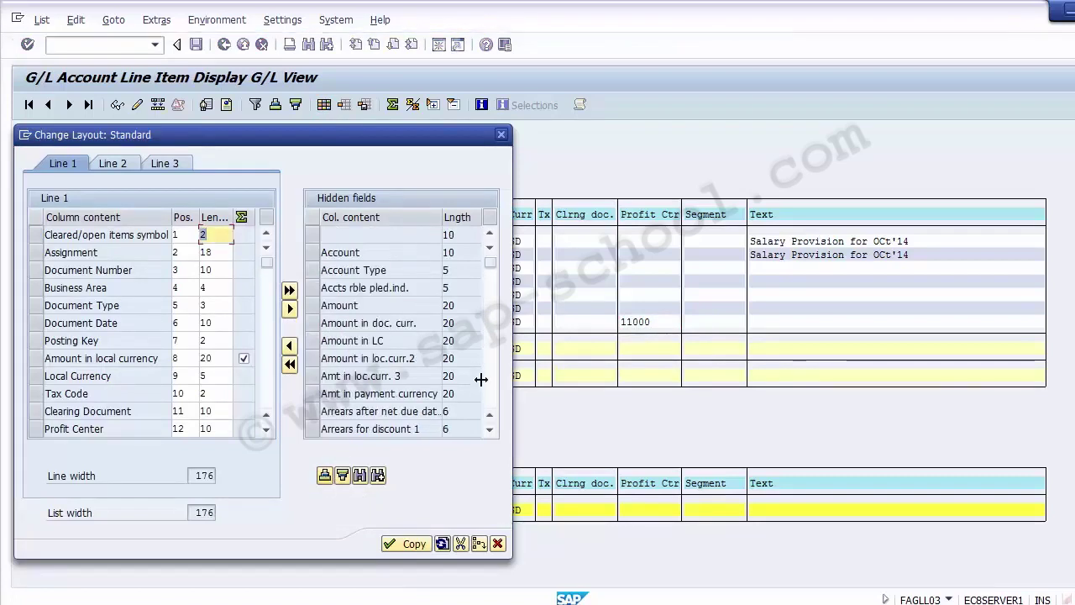
{"action": "scroll", "coordinate": [490, 404], "scroll_direction": "down", "scroll_amount": 5}
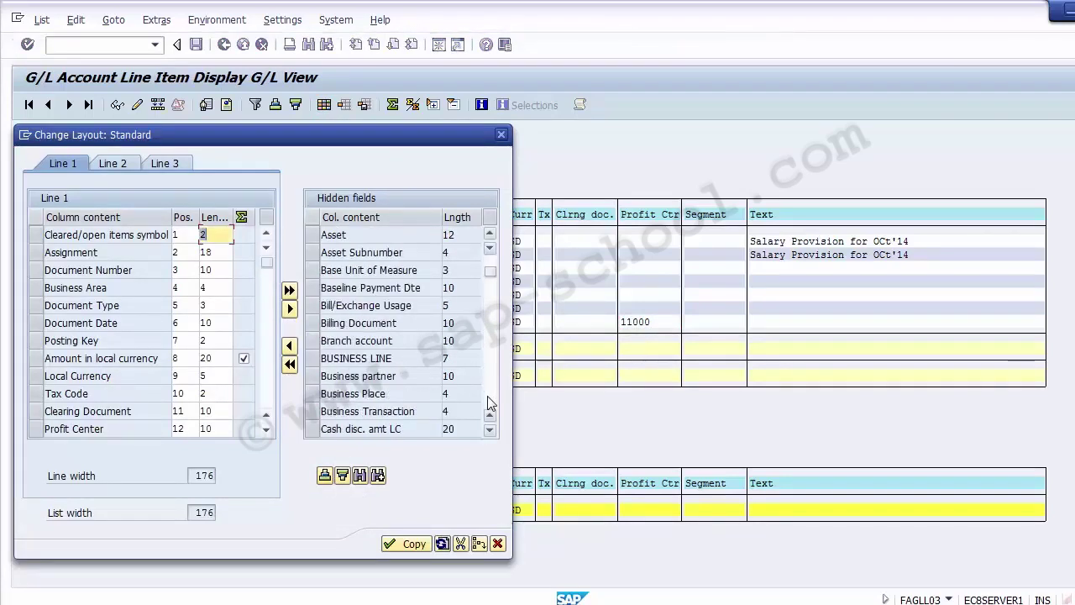
{"action": "scroll", "coordinate": [490, 404], "scroll_direction": "down", "scroll_amount": 4}
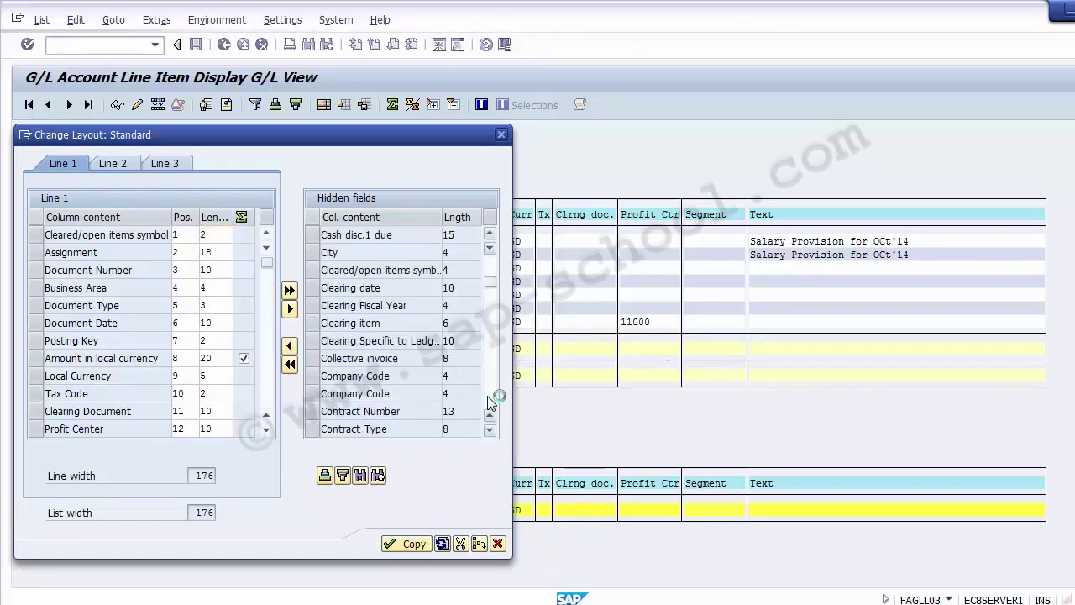
{"action": "scroll", "coordinate": [490, 403], "scroll_direction": "down", "scroll_amount": 4}
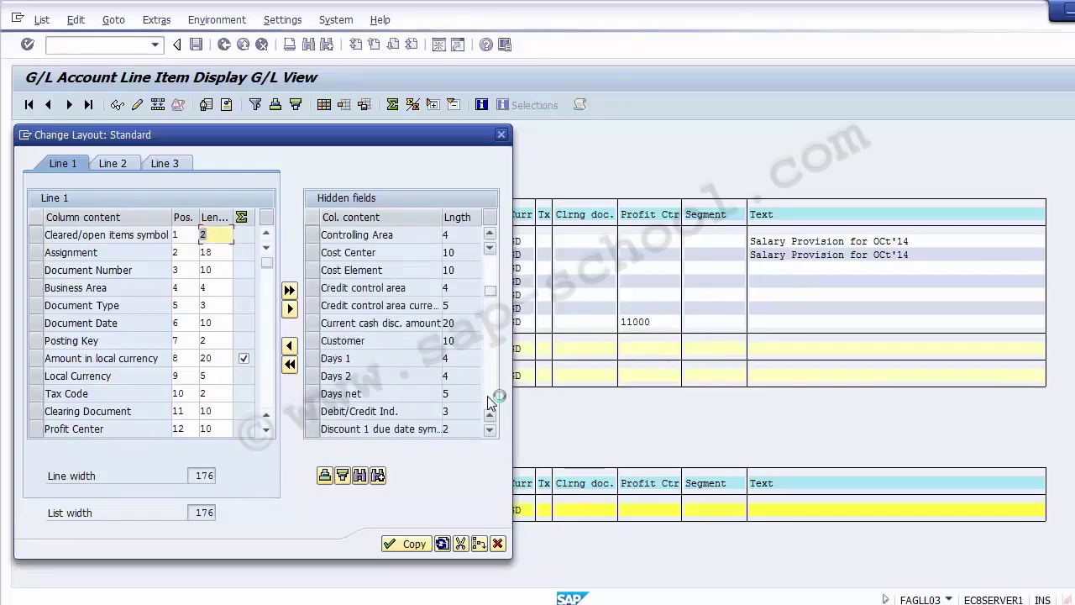
{"action": "left_click", "coordinate": [368, 250]}
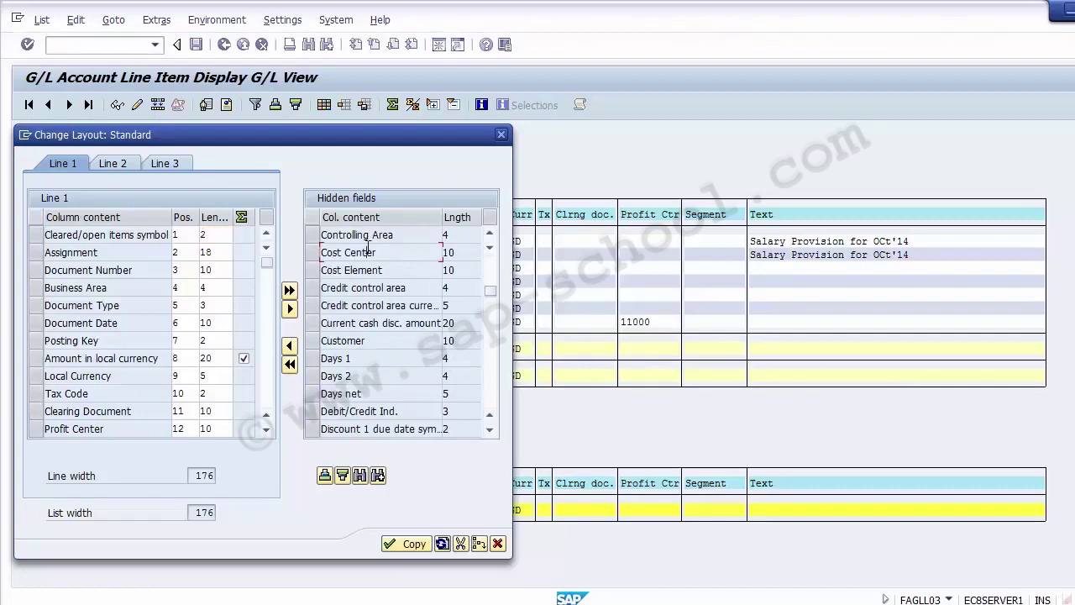
{"action": "left_click", "coordinate": [314, 254]}
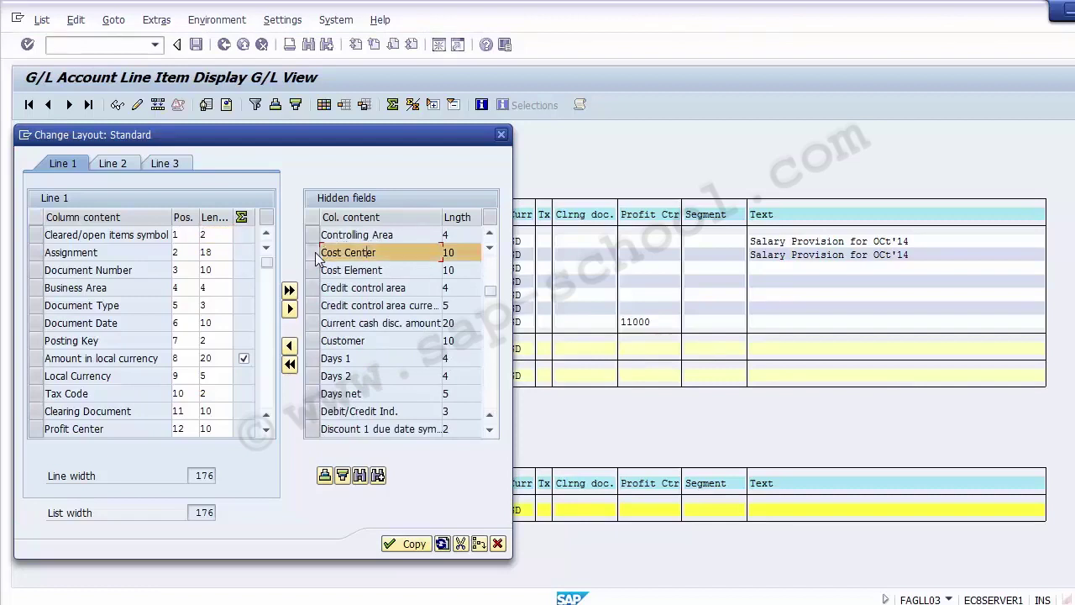
{"action": "left_click", "coordinate": [291, 345]}
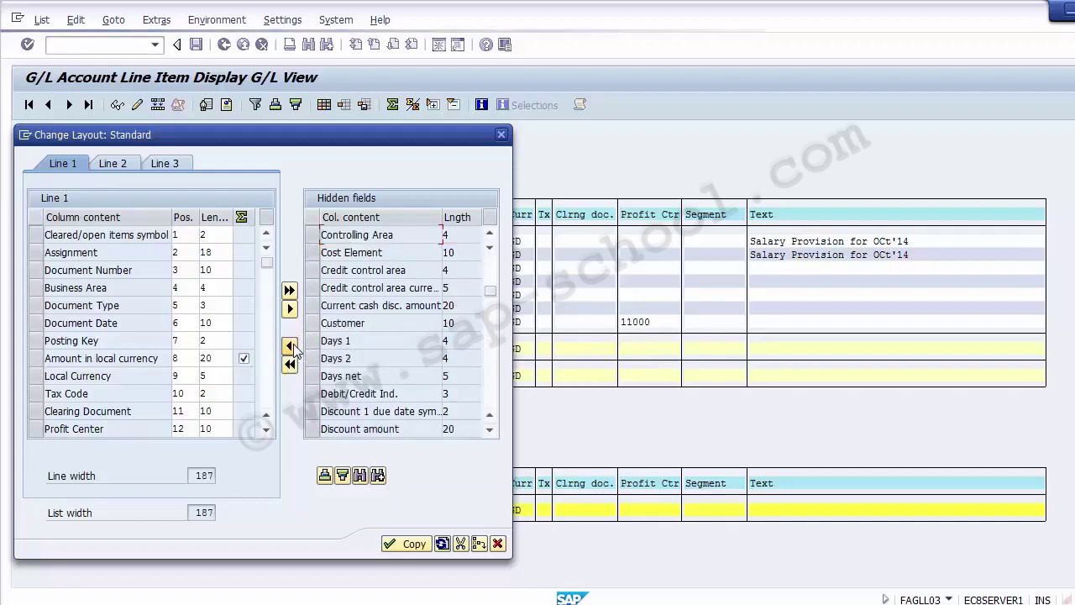
{"action": "left_click", "coordinate": [405, 544]}
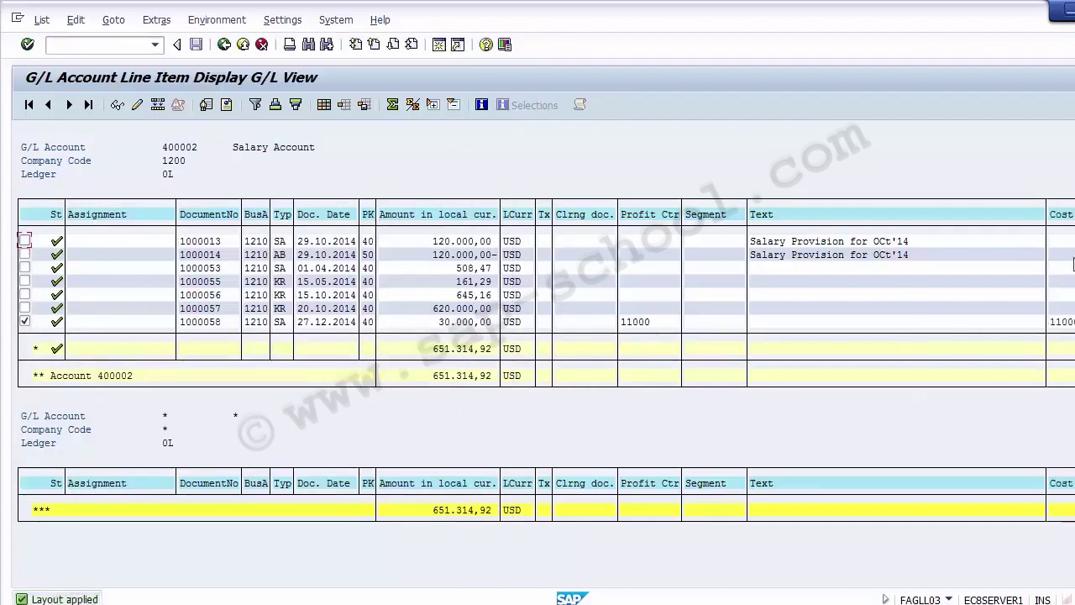
- Check the profit center of the 27.12.2014 salary item and leave the line item display with /N
{"action": "left_click", "coordinate": [647, 323]}
{"action": "left_click", "coordinate": [126, 45]}
{"action": "type", "text": "/N"}
{"action": "key", "text": "Return"}
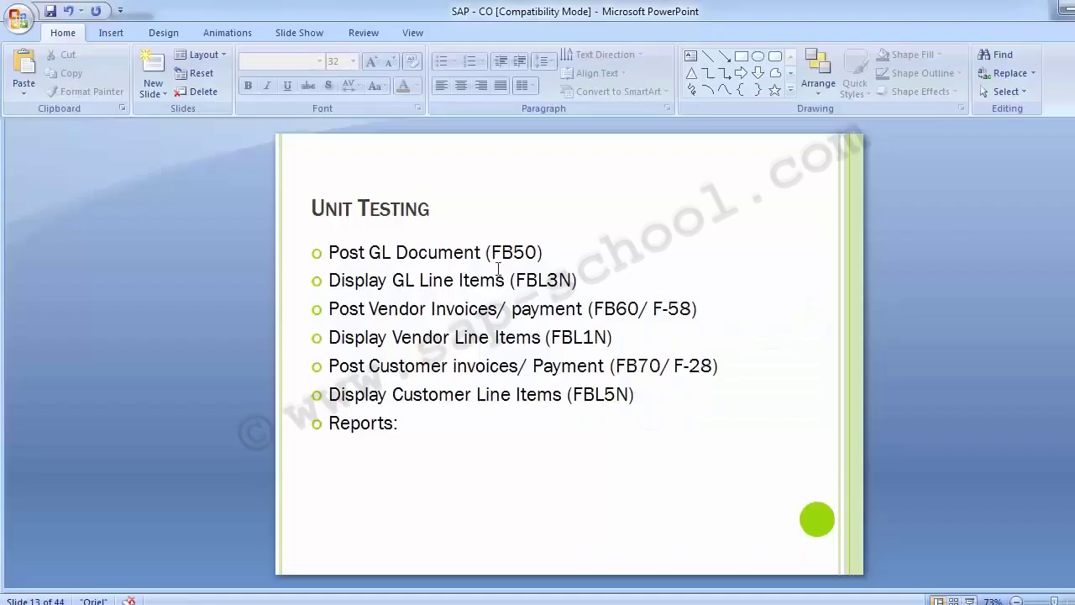
- In the PowerPoint Unit Testing slide, add "/ FAGLL03" after FBL3N in the Display GL Line Items bullet
{"action": "left_click", "coordinate": [621, 274]}
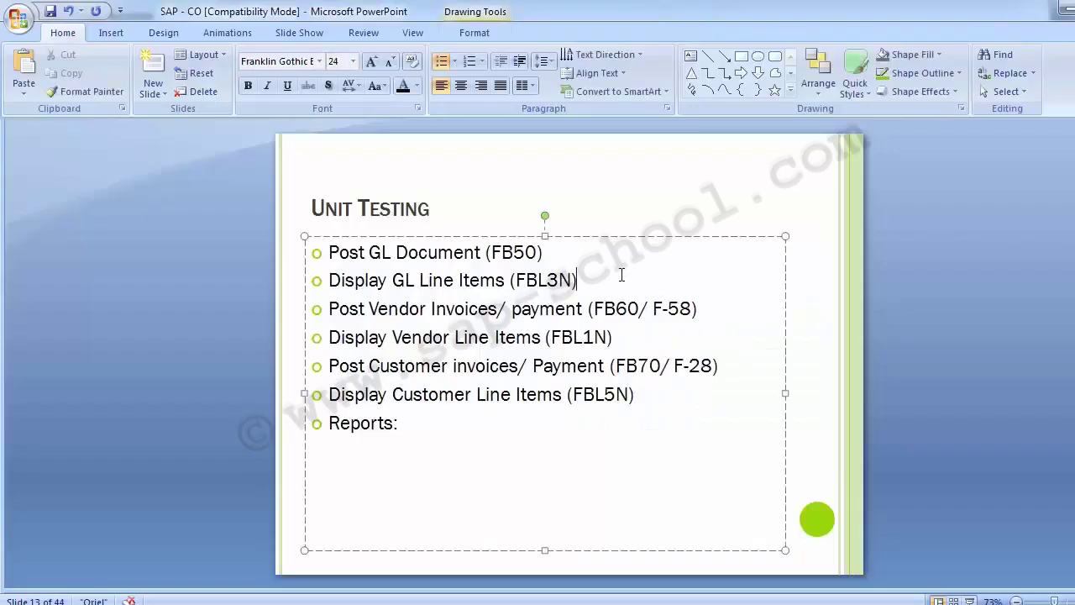
{"action": "key", "text": "Left"}
{"action": "type", "text": "/ f"}
{"action": "key", "text": "BackSpace"}
{"action": "type", "text": "FAGLL03"}
{"action": "key", "text": "shift+Left"}
{"action": "key", "text": "shift+Left"}
{"action": "key", "text": "shift+Left"}
{"action": "key", "text": "shift+Left"}
{"action": "key", "text": "shift+Left"}
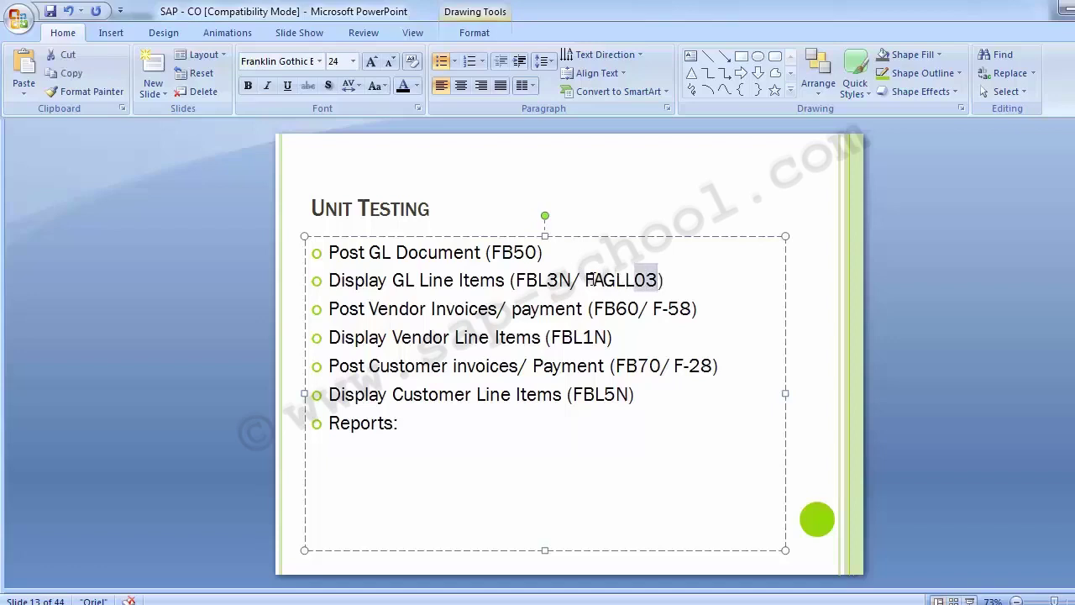
{"action": "key", "text": "shift+Left"}
{"action": "key", "text": "shift+Left"}
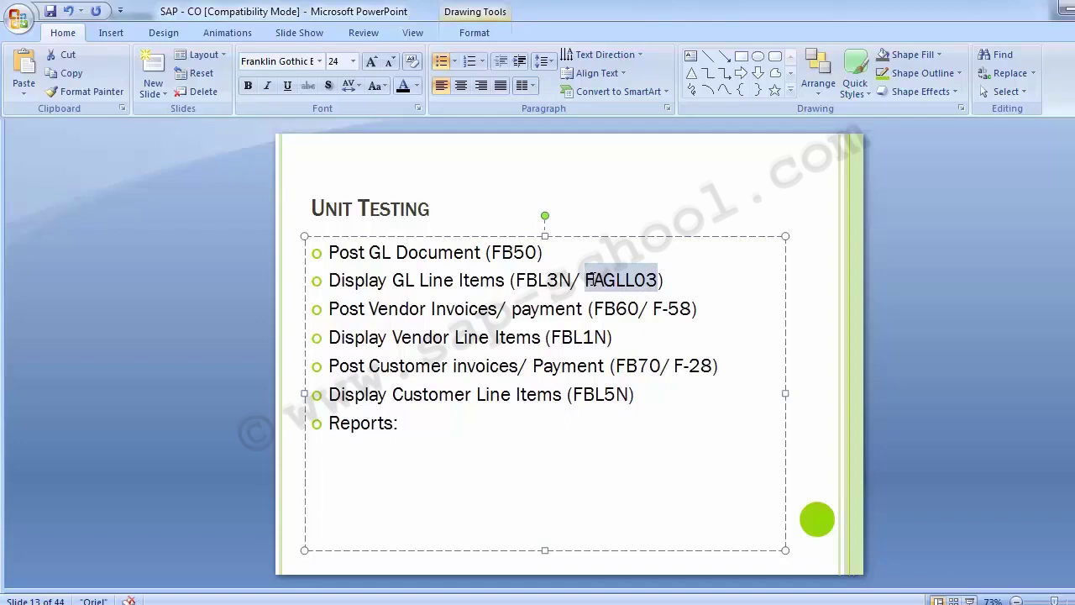
{"action": "left_click", "coordinate": [235, 396]}
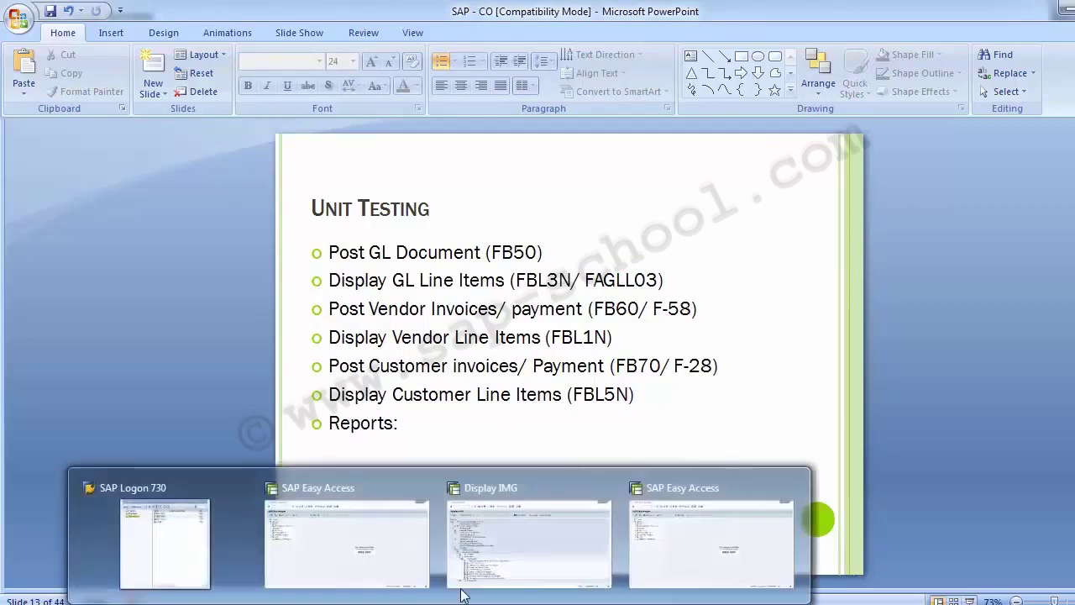
- Switch back to the SAP Easy Access session and start transaction FB60 for entering vendor invoices
{"action": "left_click", "coordinate": [349, 531]}
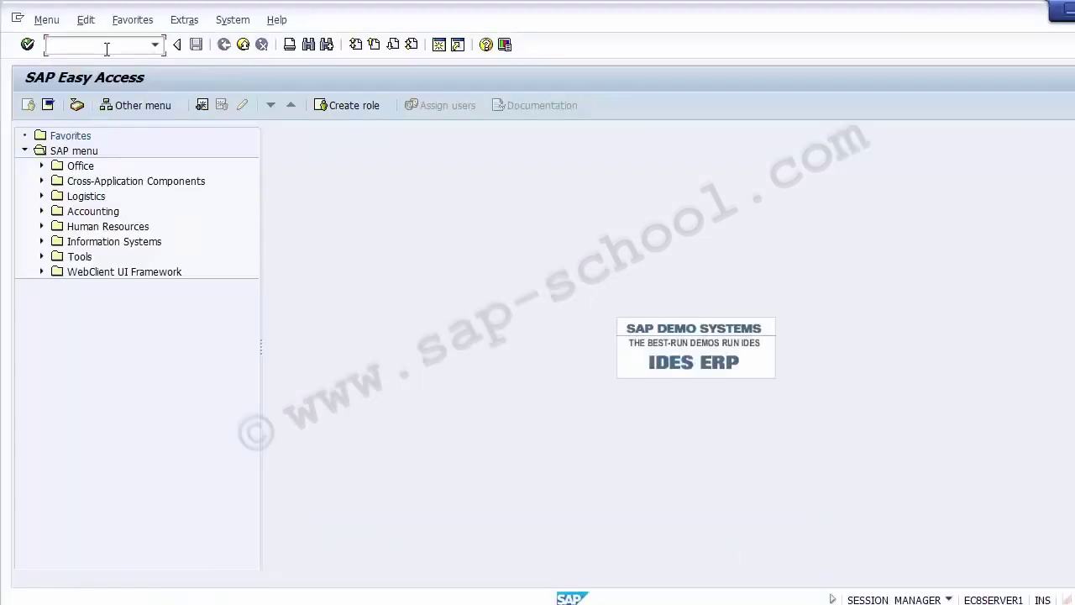
{"action": "key", "text": "F10"}
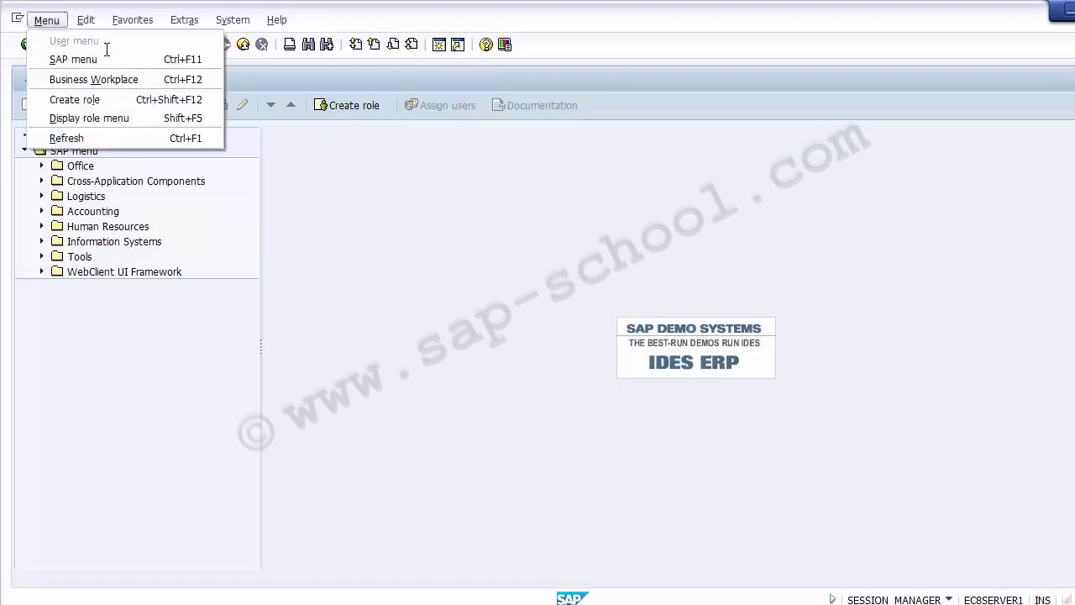
{"action": "key", "text": "Escape"}
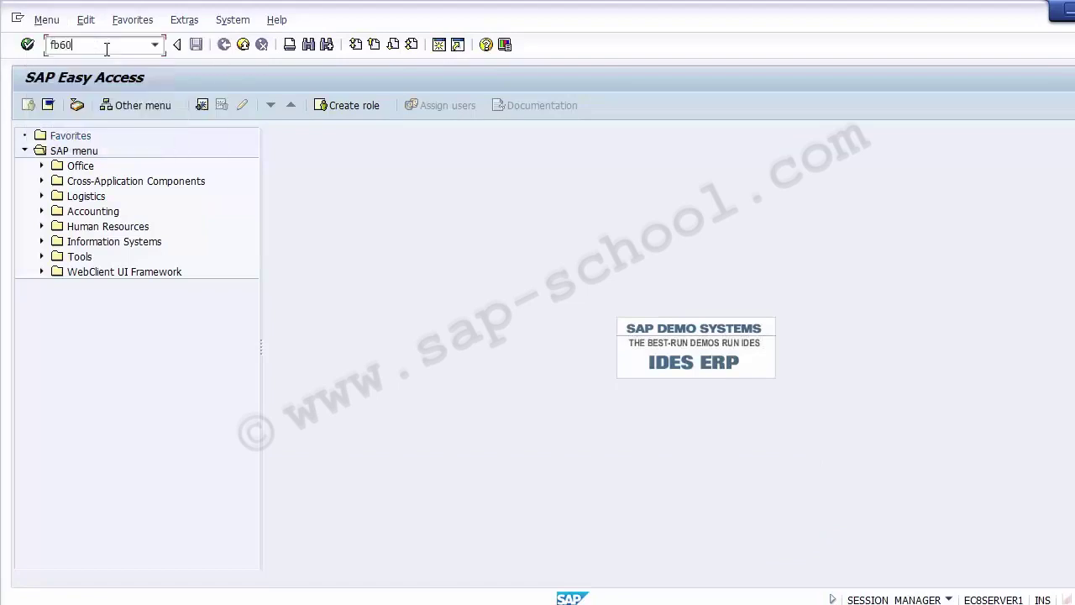
{"action": "key", "text": "Return"}
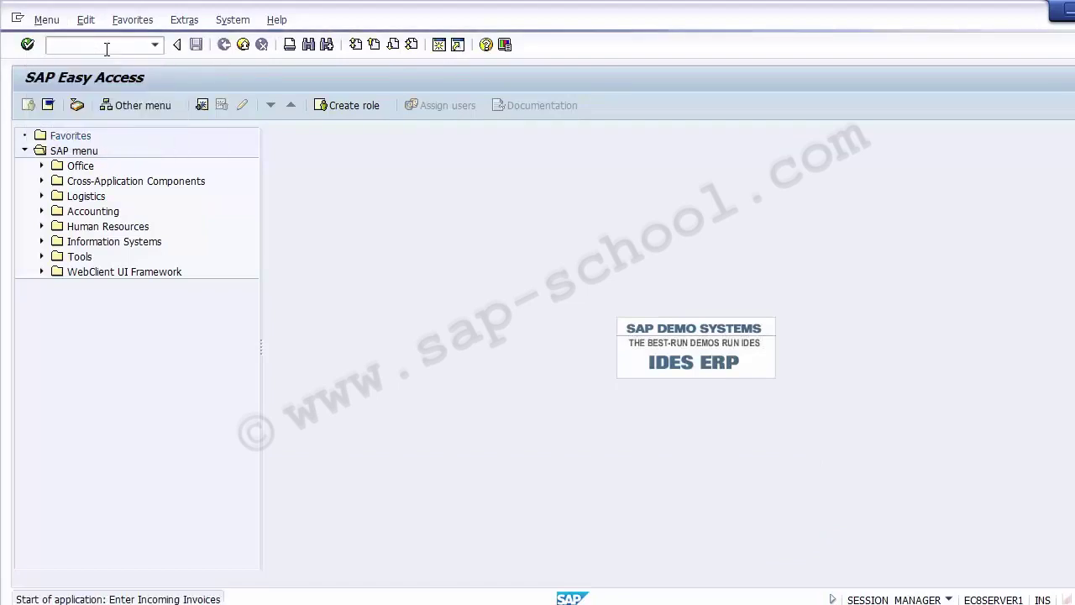
- Open the vendor search by country and company code for the new vendor invoice in company code 1200
{"action": "key", "text": "BackSpace"}
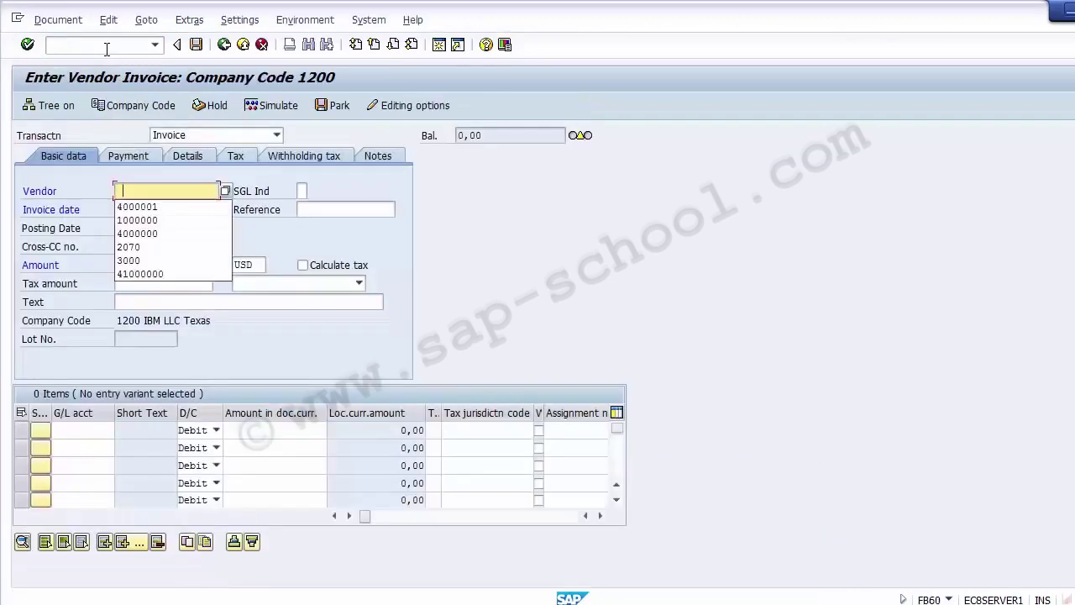
{"action": "key", "text": "Escape"}
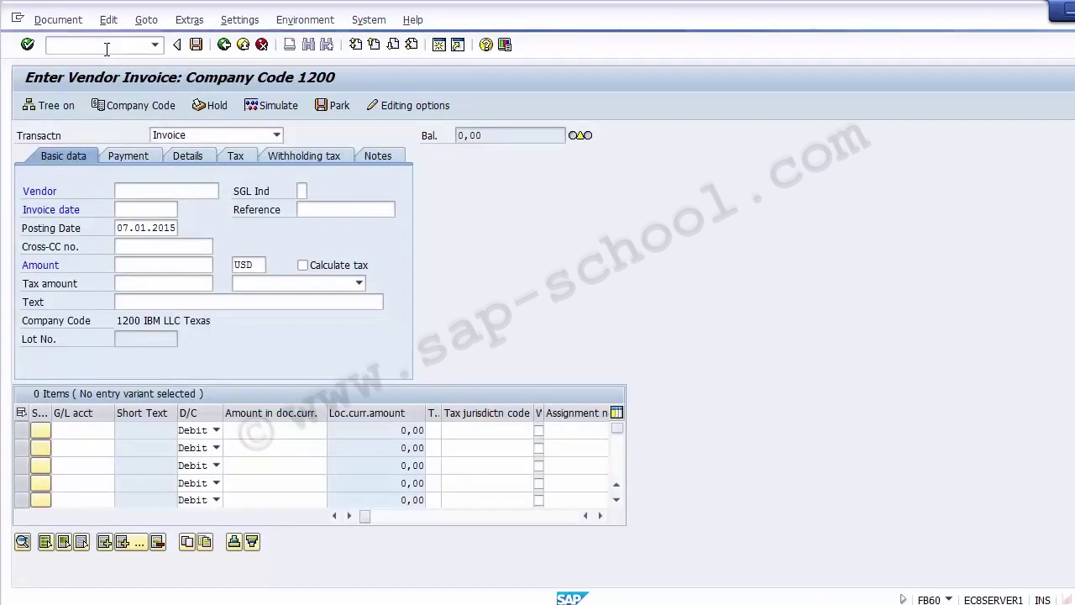
{"action": "key", "text": "F4"}
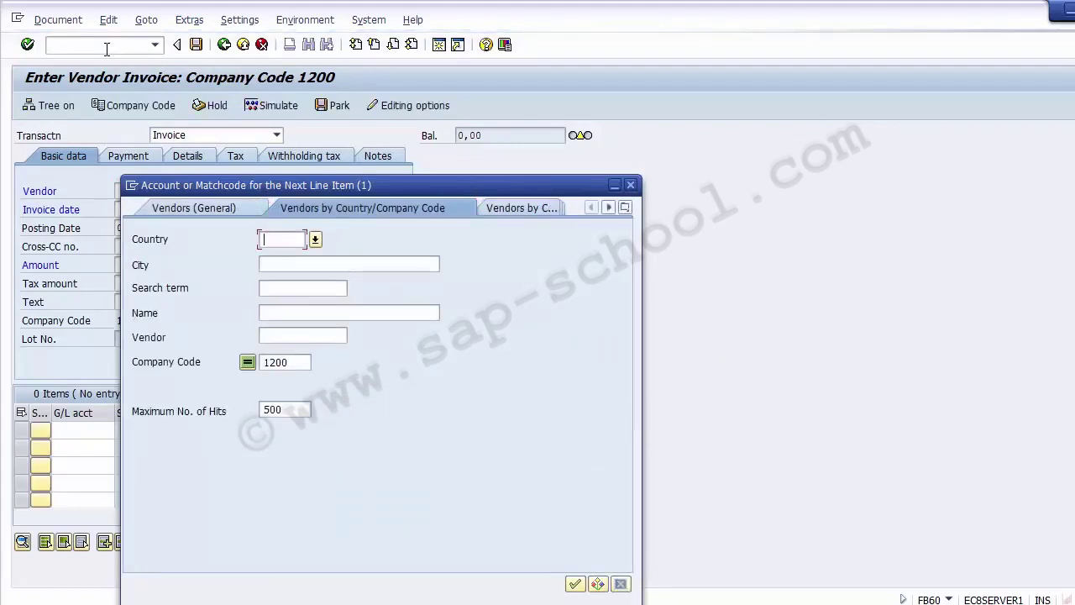
- Select the New York vendor TCS from the US vendors of company code 1200 and go to the invoice date
{"action": "key", "text": "Return"}
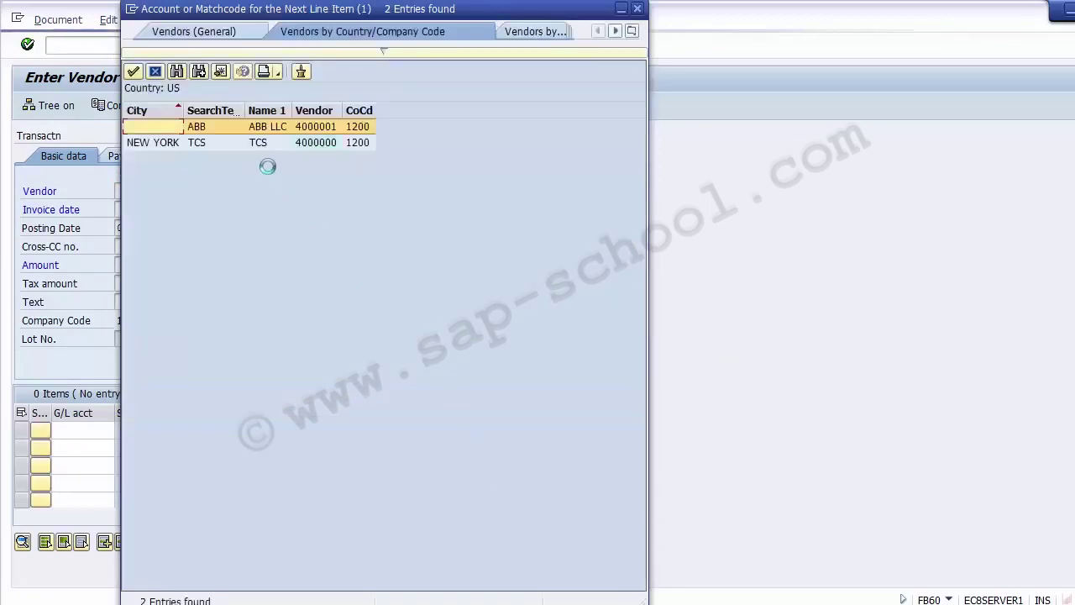
{"action": "double_click", "coordinate": [257, 143]}
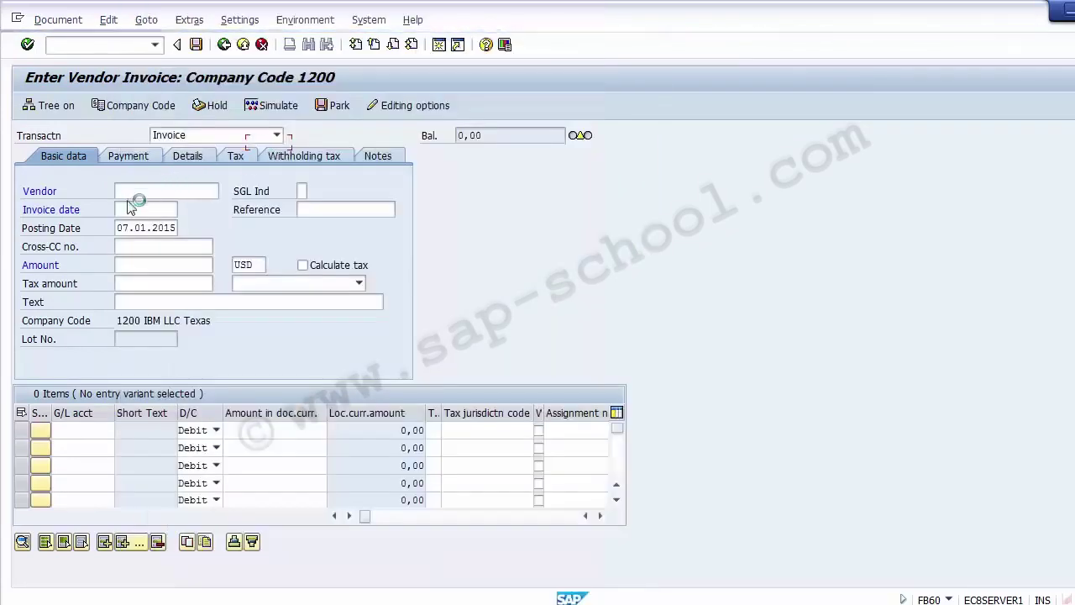
{"action": "left_click", "coordinate": [132, 212]}
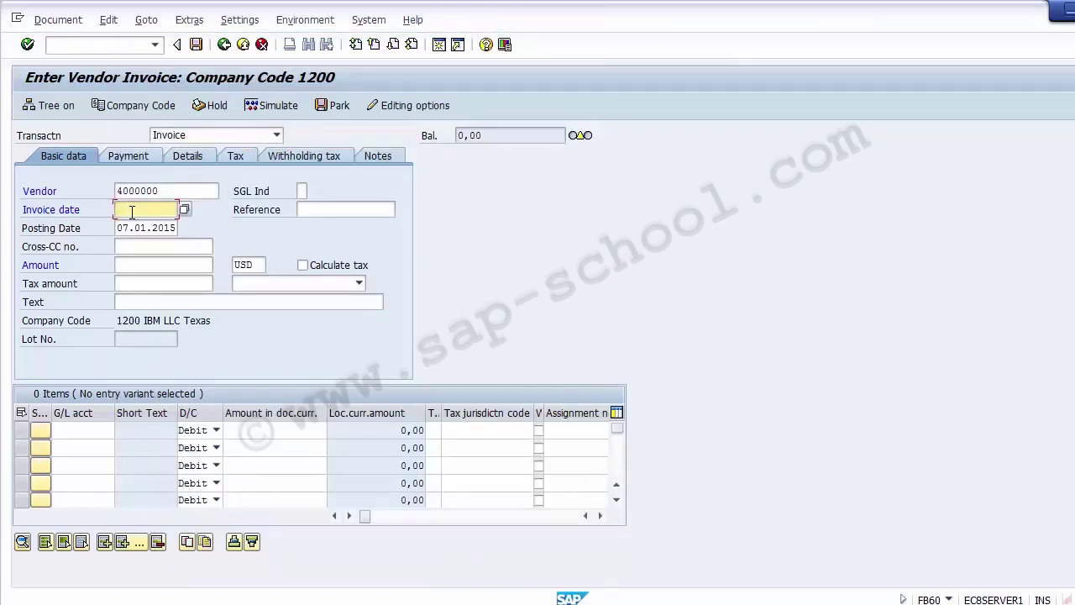
{"action": "type", "text": "07"}
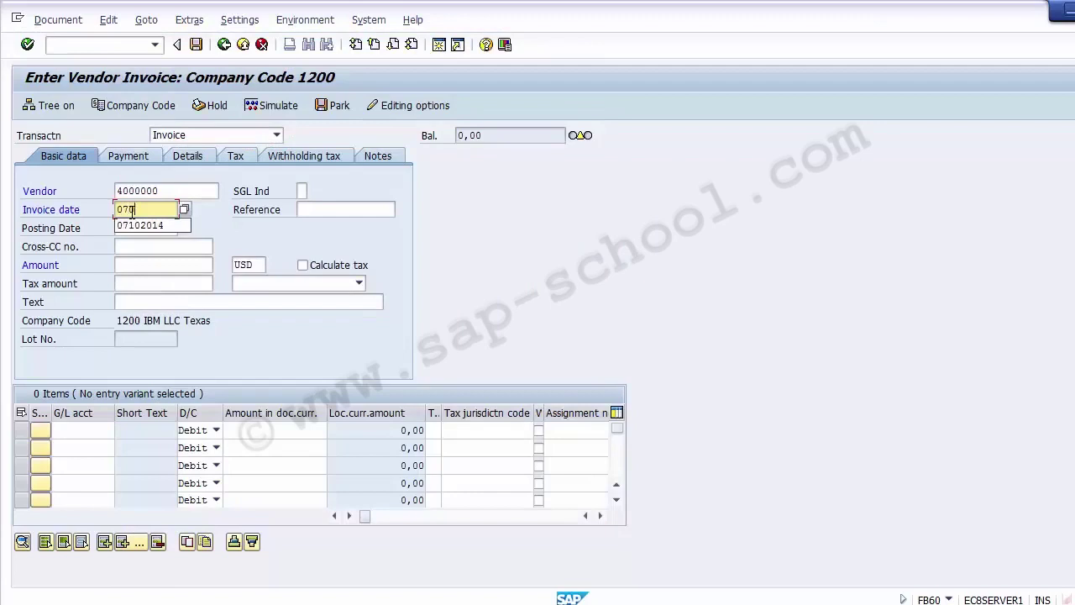
{"action": "type", "text": ".10"}
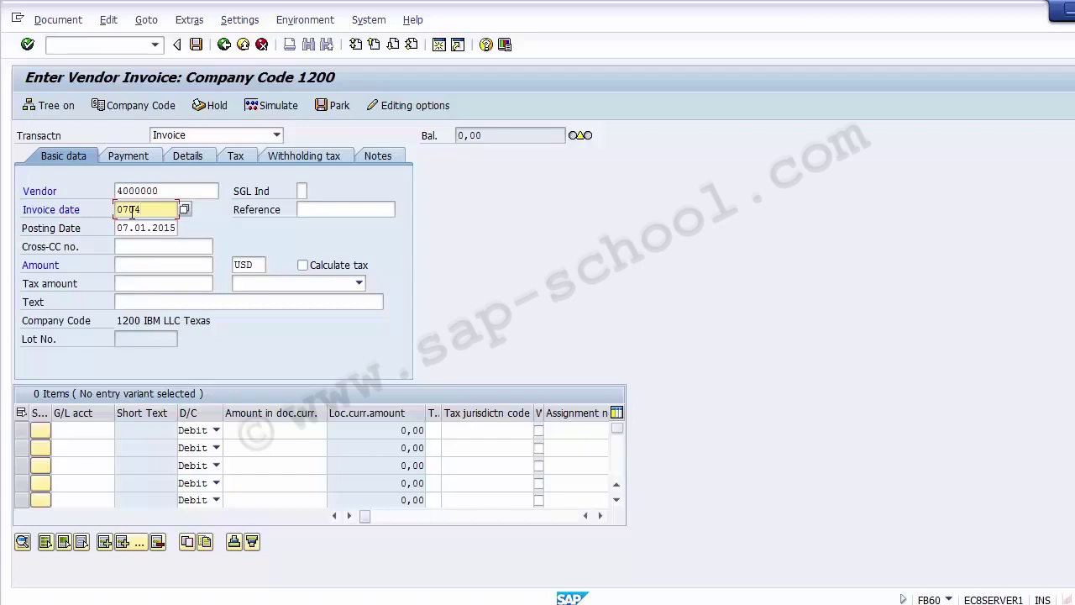
{"action": "key", "text": "BackSpace"}
{"action": "key", "text": "BackSpace"}
{"action": "key", "text": "BackSpace"}
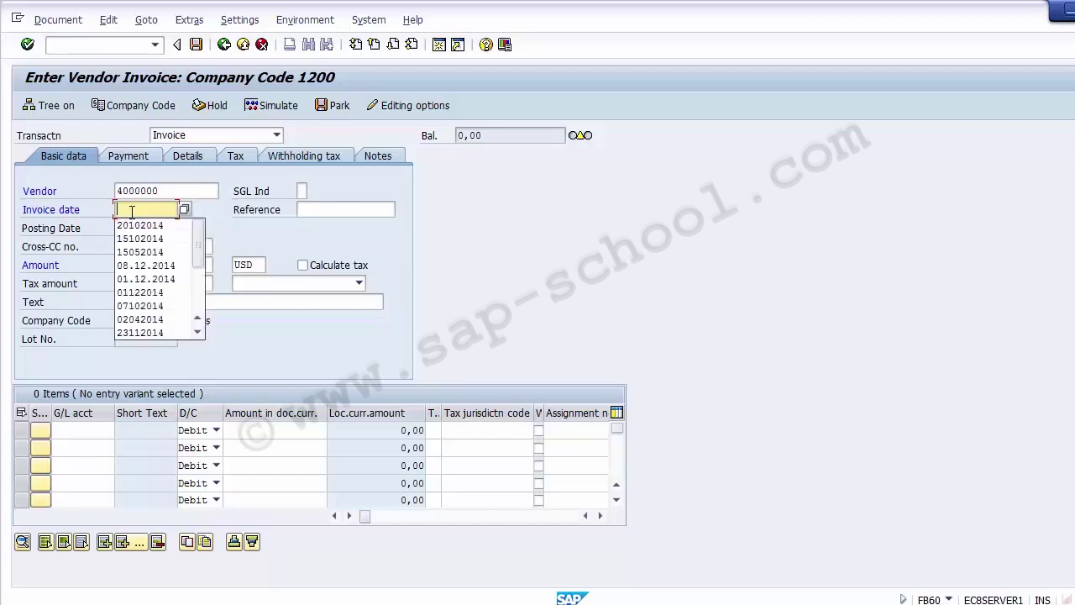
{"action": "type", "text": "0"}
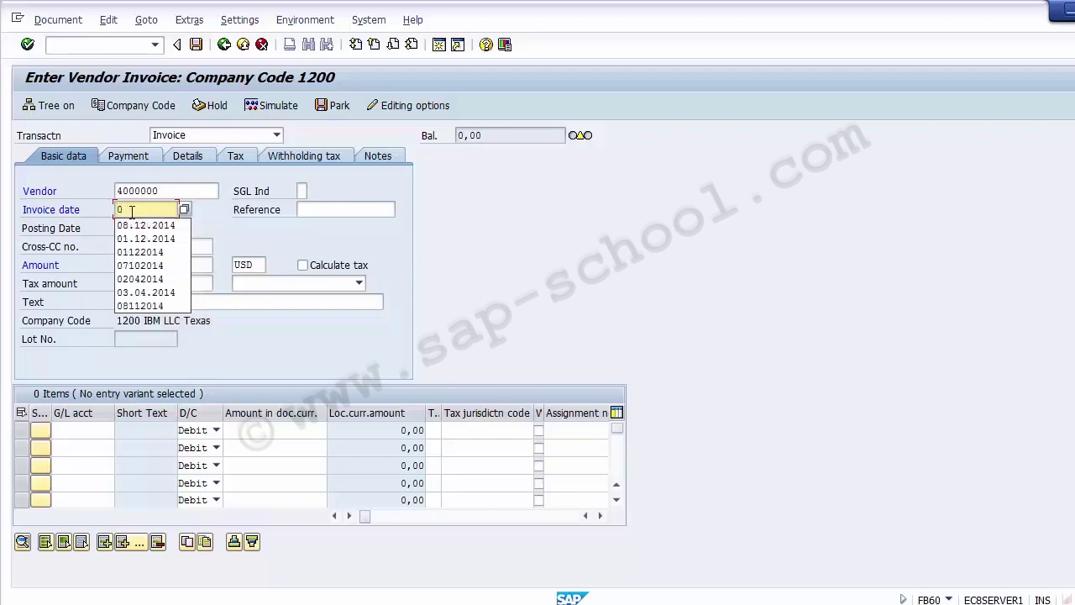
{"action": "key", "text": "BackSpace"}
- Set the invoice date to 20122014
{"action": "type", "text": "20122"}
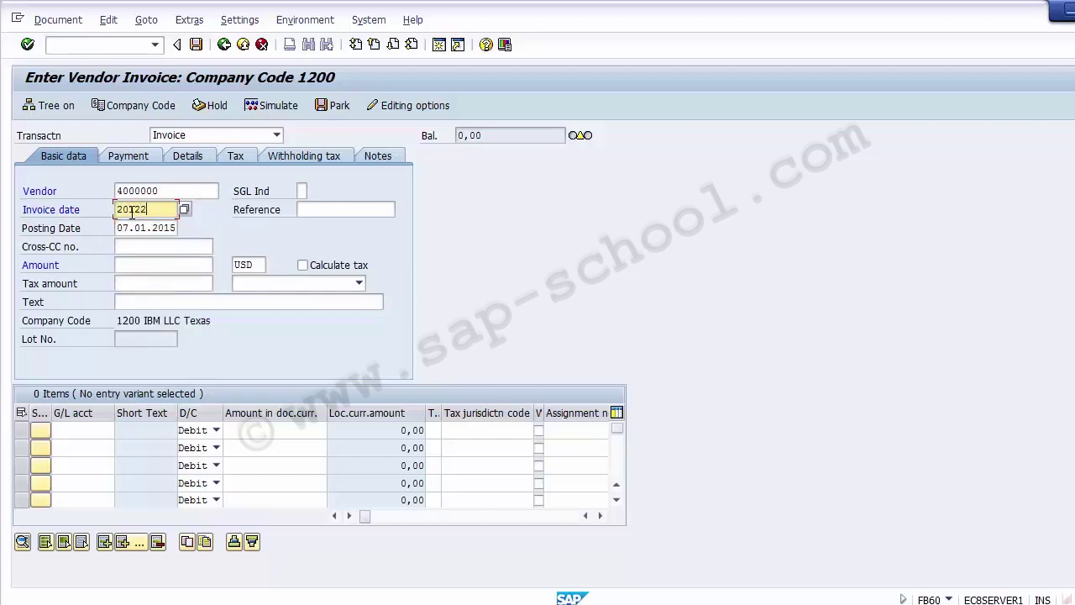
{"action": "type", "text": "014"}
{"action": "key", "text": "Tab"}
{"action": "key", "text": "Tab"}
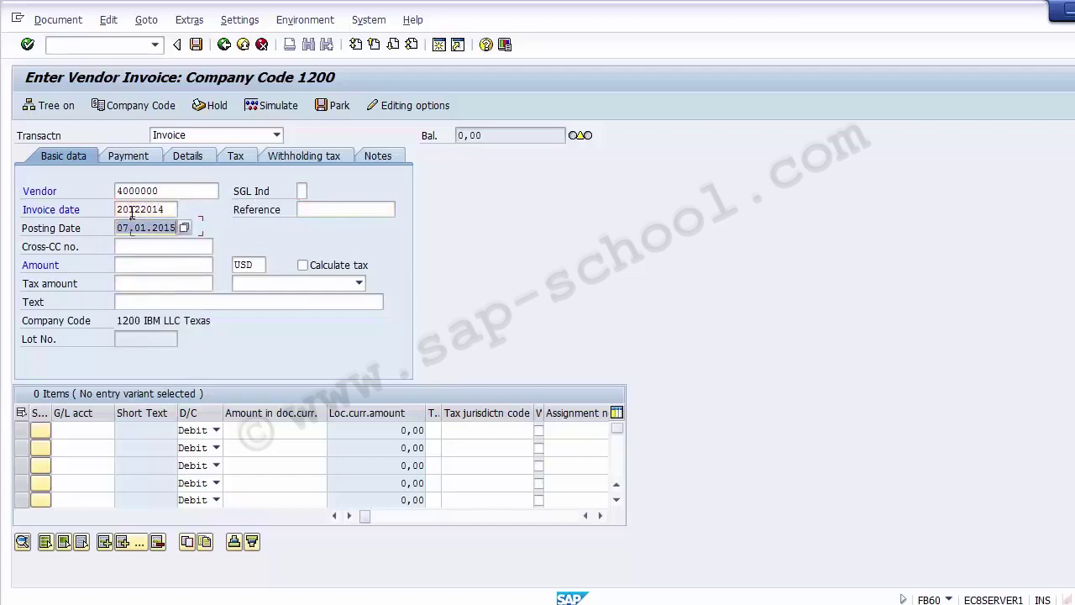
- Copy the invoice date 20122014 into the posting date
{"action": "key", "text": "shift+Tab"}
{"action": "key", "text": "shift+Tab"}
{"action": "key", "text": "ctrl+c"}
{"action": "key", "text": "Tab"}
{"action": "key", "text": "Tab"}
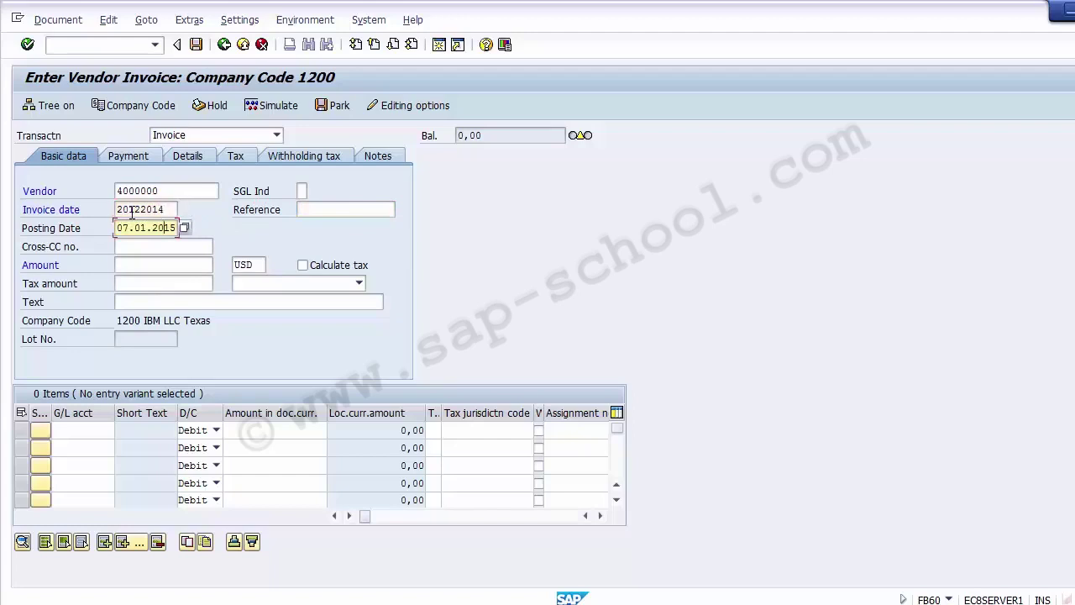
{"action": "key", "text": "ctrl+v"}
{"action": "key", "text": "shift+Tab"}
{"action": "key", "text": "shift+Tab"}
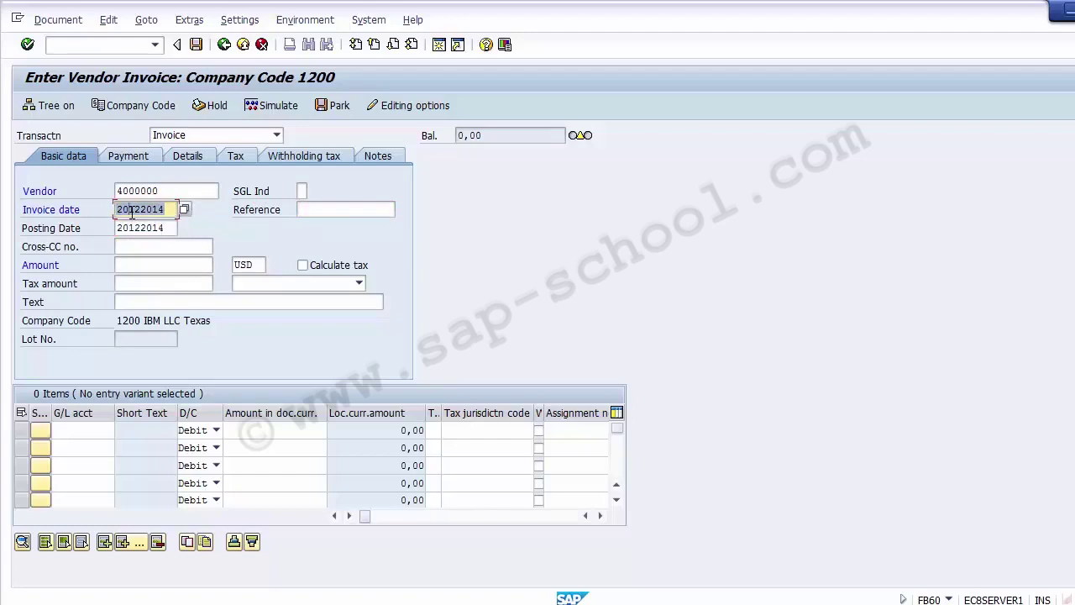
- Set the vendor invoice amount to 10000
{"action": "key", "text": "Tab"}
{"action": "key", "text": "Tab"}
{"action": "key", "text": "Tab"}
{"action": "key", "text": "Tab"}
{"action": "type", "text": "10000"}
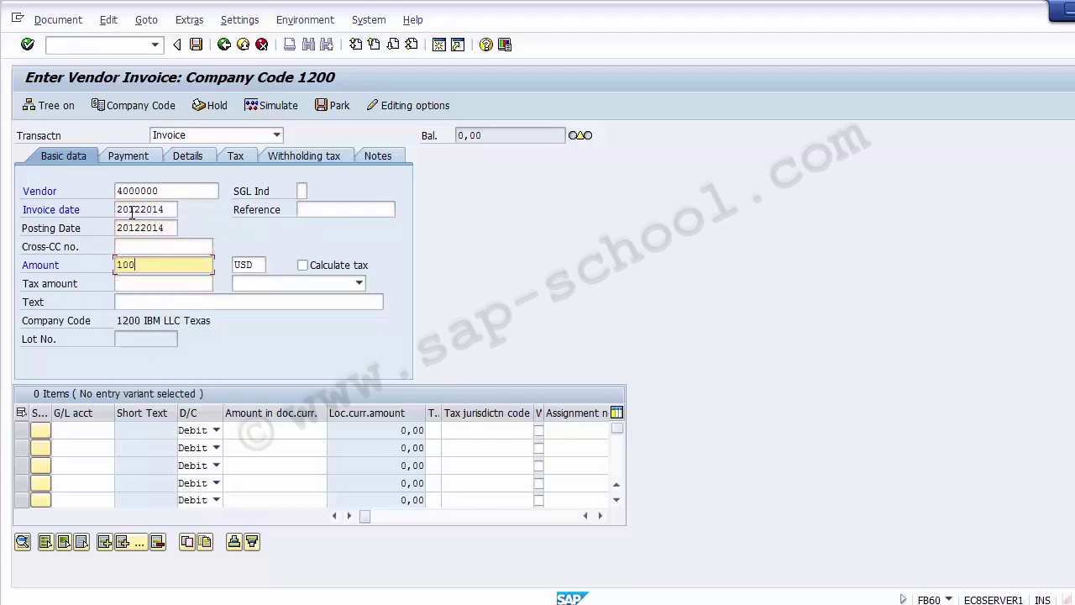
- Enter G/L account 400000 with an amount of 10000 in document currency on the first line item
{"action": "left_click", "coordinate": [84, 429]}
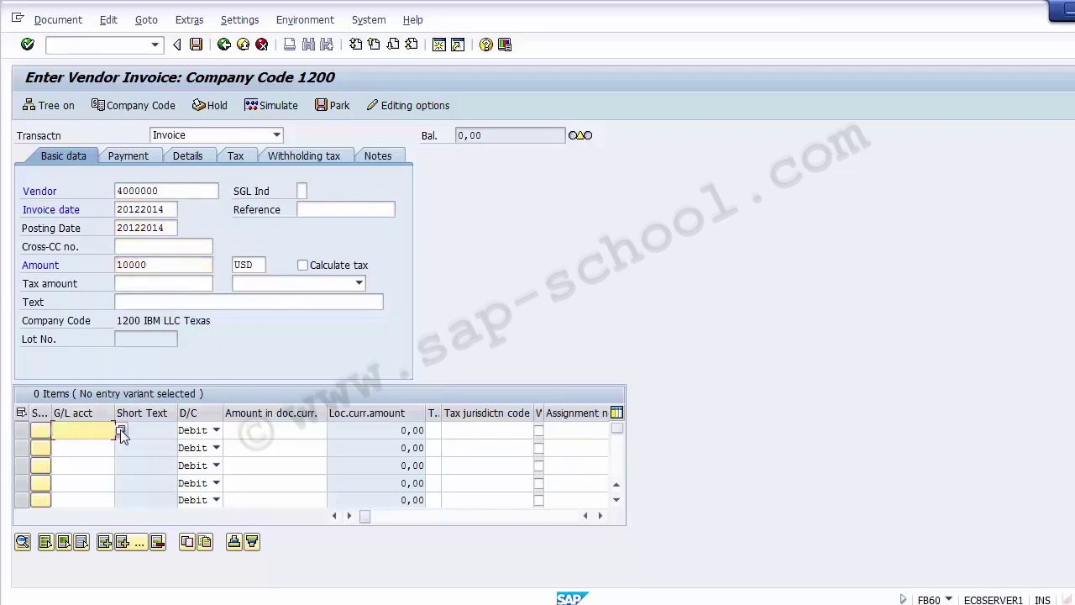
{"action": "left_click", "coordinate": [95, 429]}
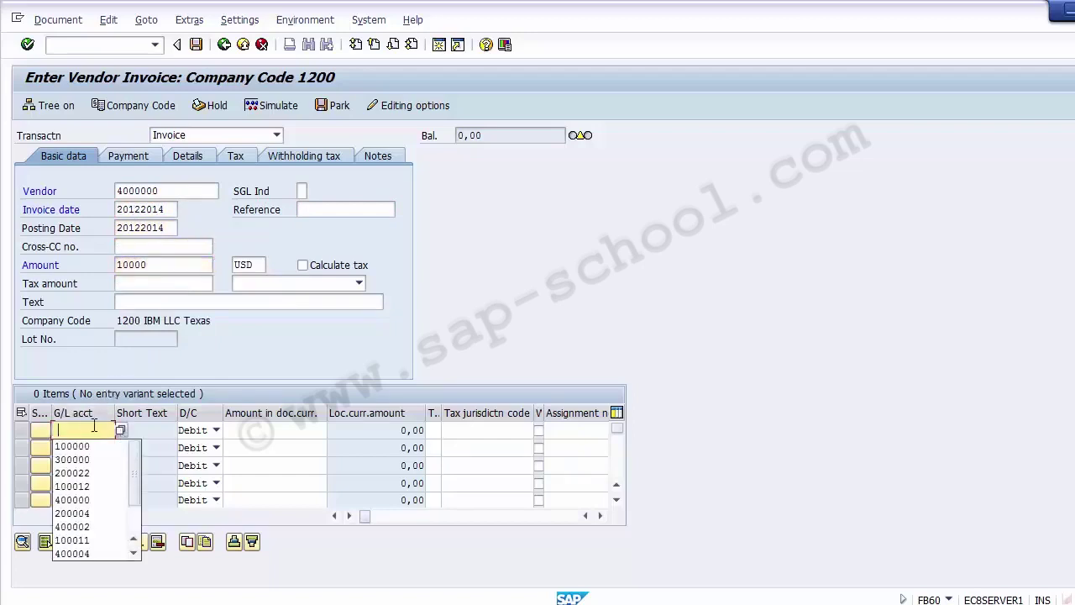
{"action": "left_click", "coordinate": [87, 502]}
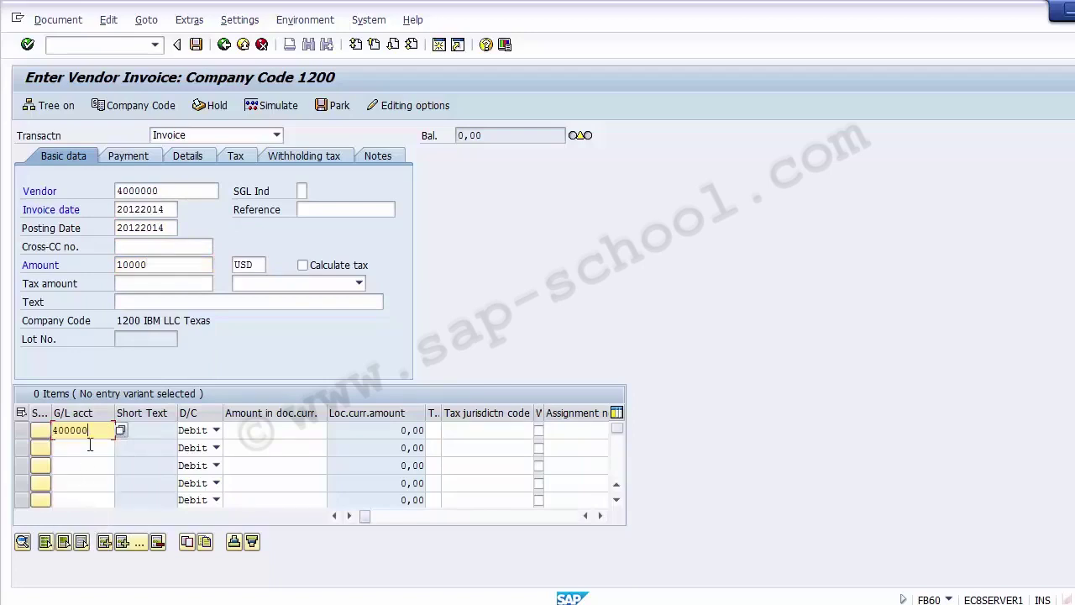
{"action": "left_click", "coordinate": [238, 430]}
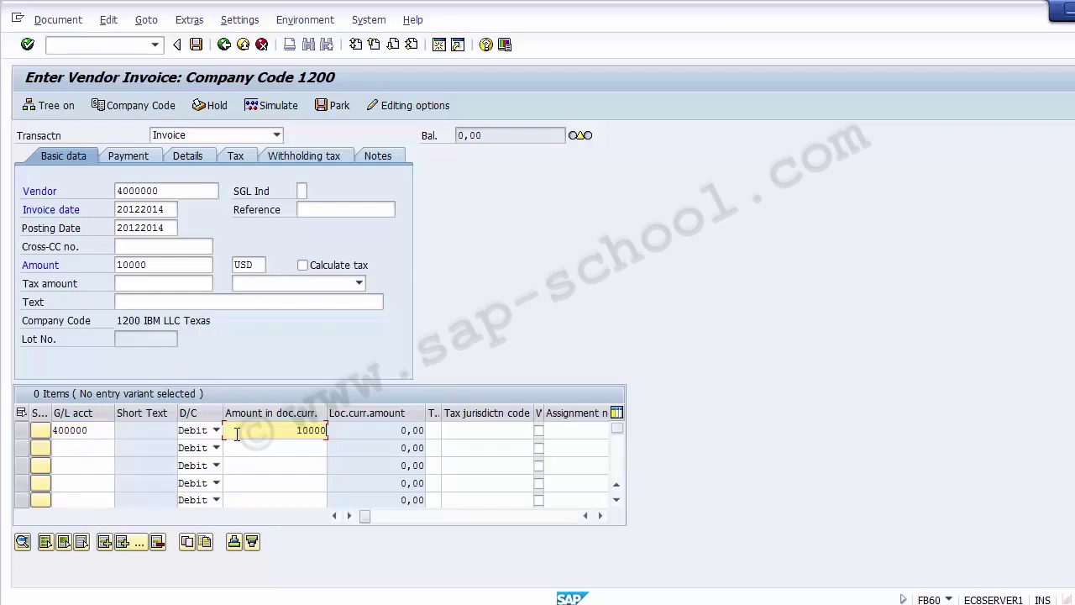
- Have the invoice entries checked and acknowledge the system messages until the G/L line item is validated
{"action": "key", "text": "Return"}
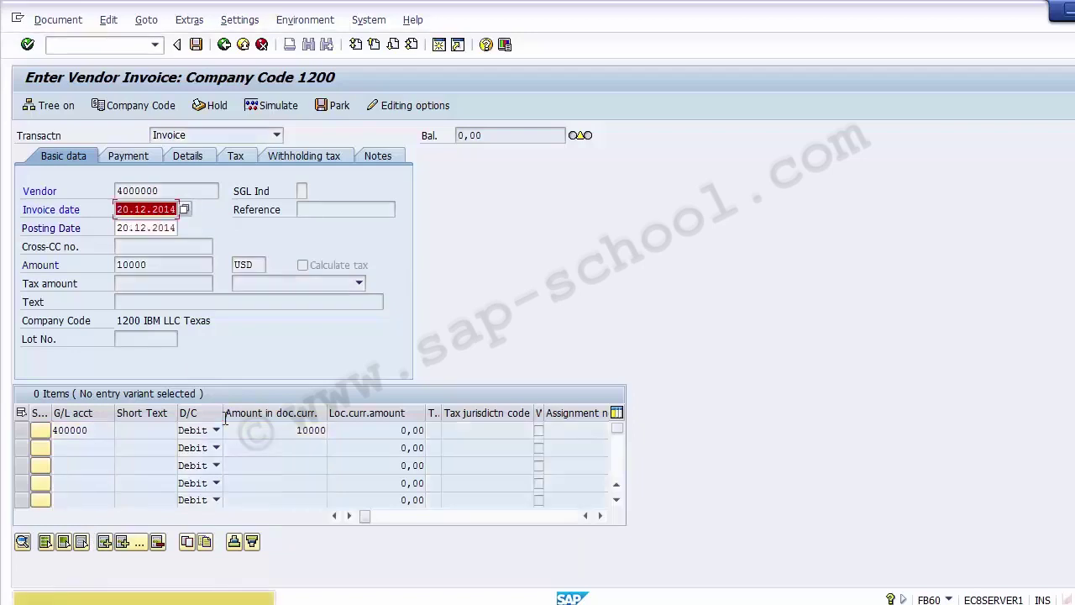
{"action": "key", "text": "Return"}
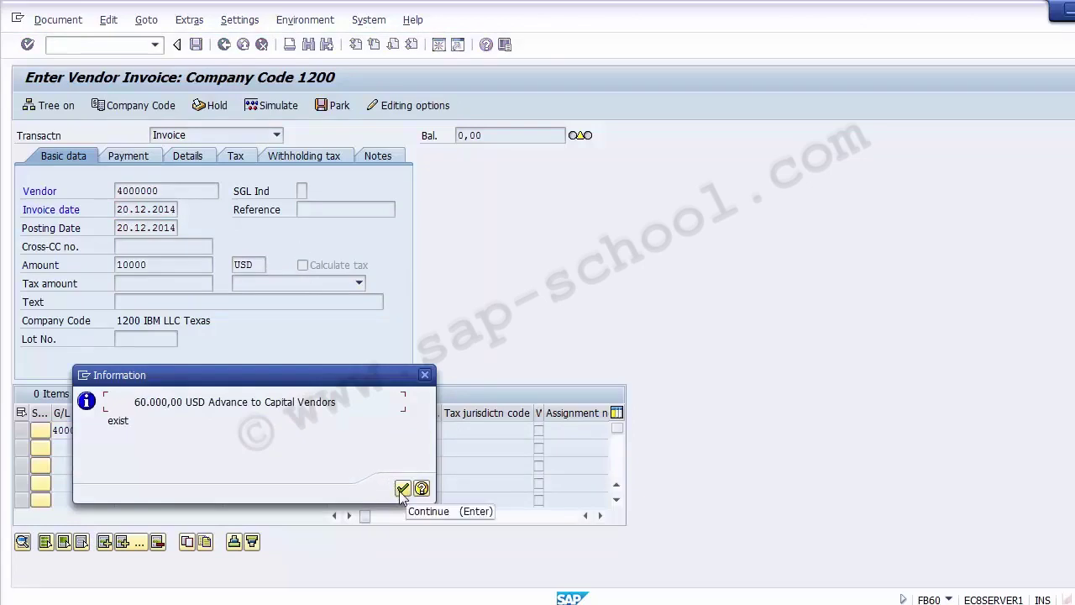
{"action": "left_click", "coordinate": [402, 489]}
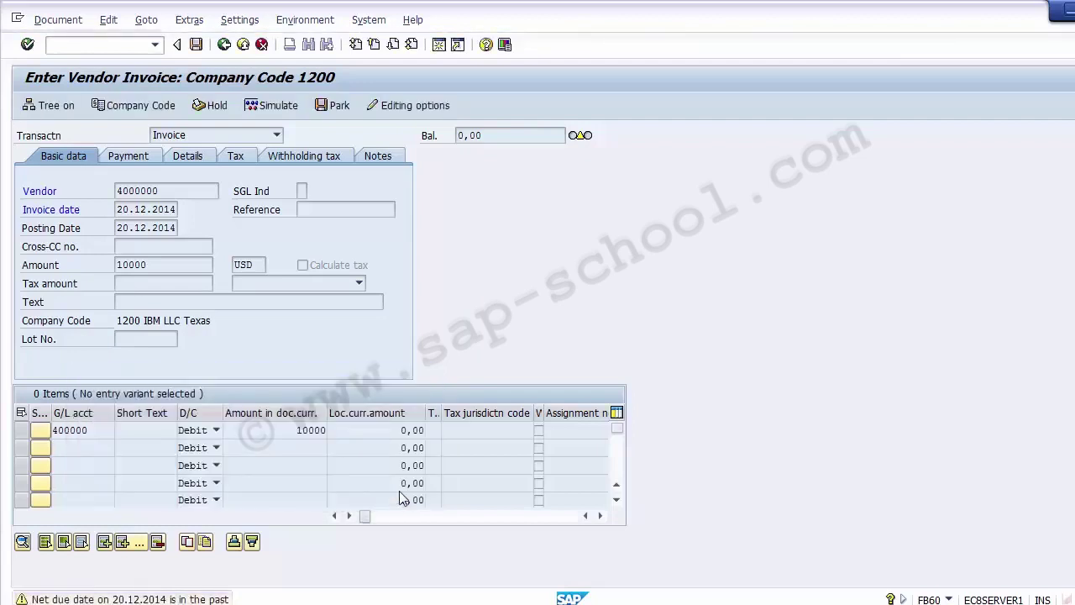
{"action": "key", "text": "Return"}
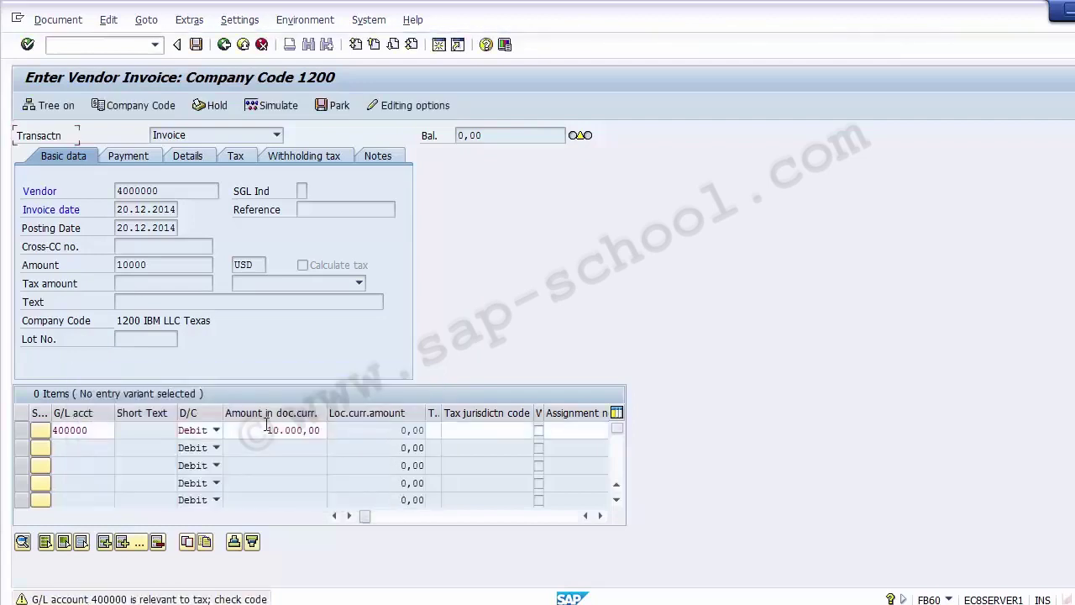
{"action": "left_click", "coordinate": [447, 431]}
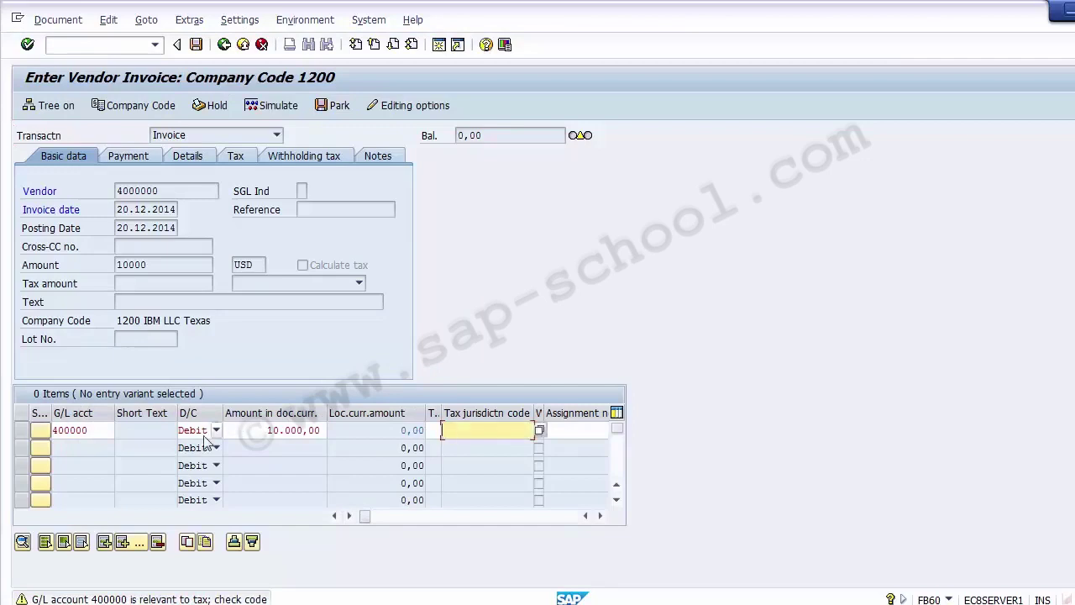
{"action": "left_click_drag", "start_coordinate": [94, 430], "coordinate": [32, 428]}
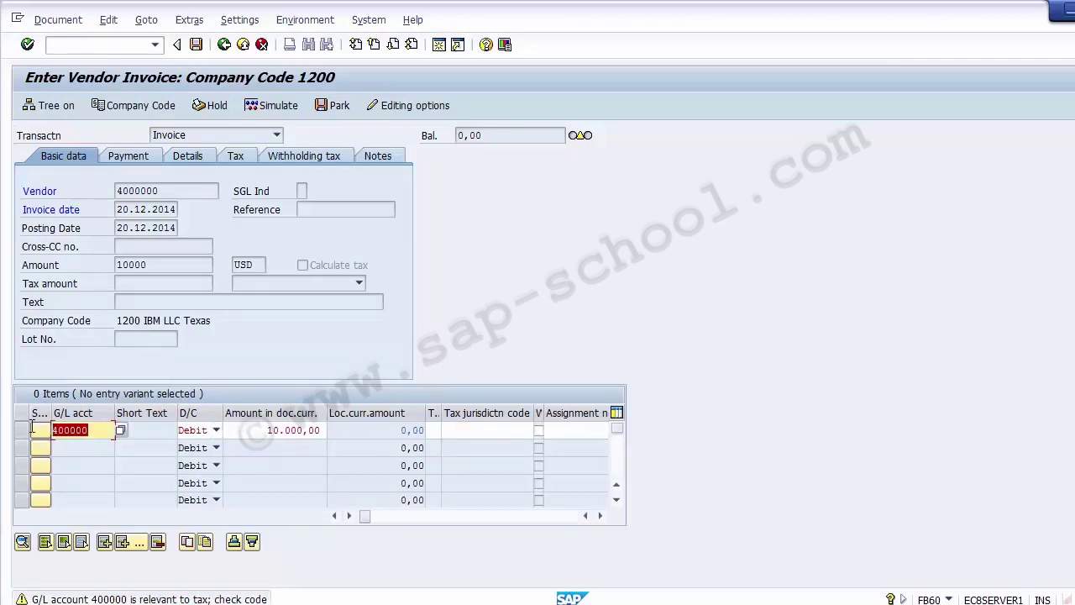
{"action": "left_click", "coordinate": [32, 429]}
- Switch to the SAP Easy Access session and display G/L account 400000 with transaction FS00
{"action": "mouse_move", "coordinate": [453, 598]}
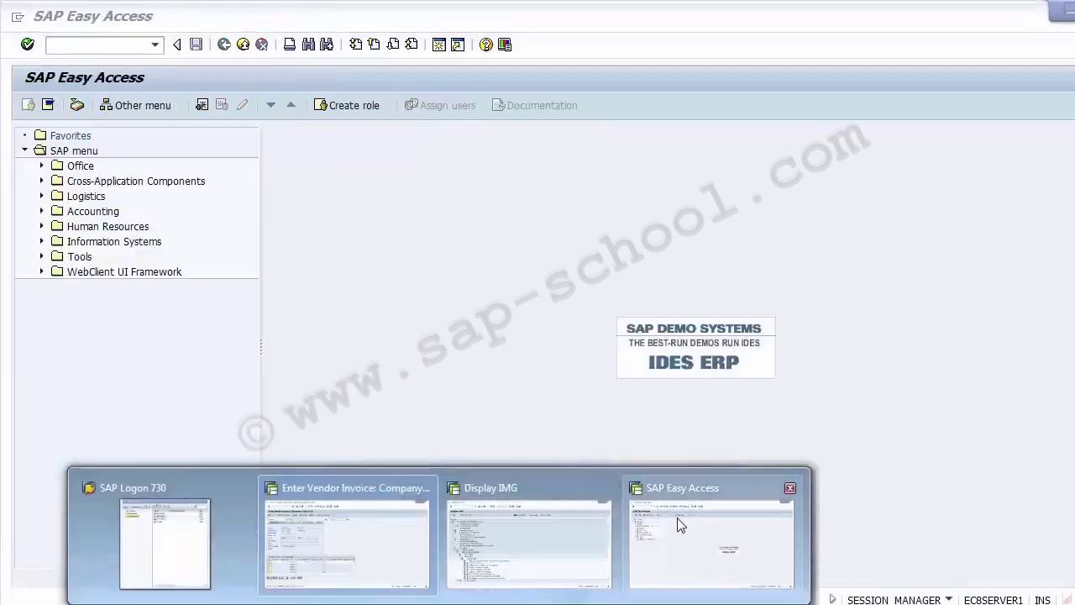
{"action": "left_click", "coordinate": [680, 525]}
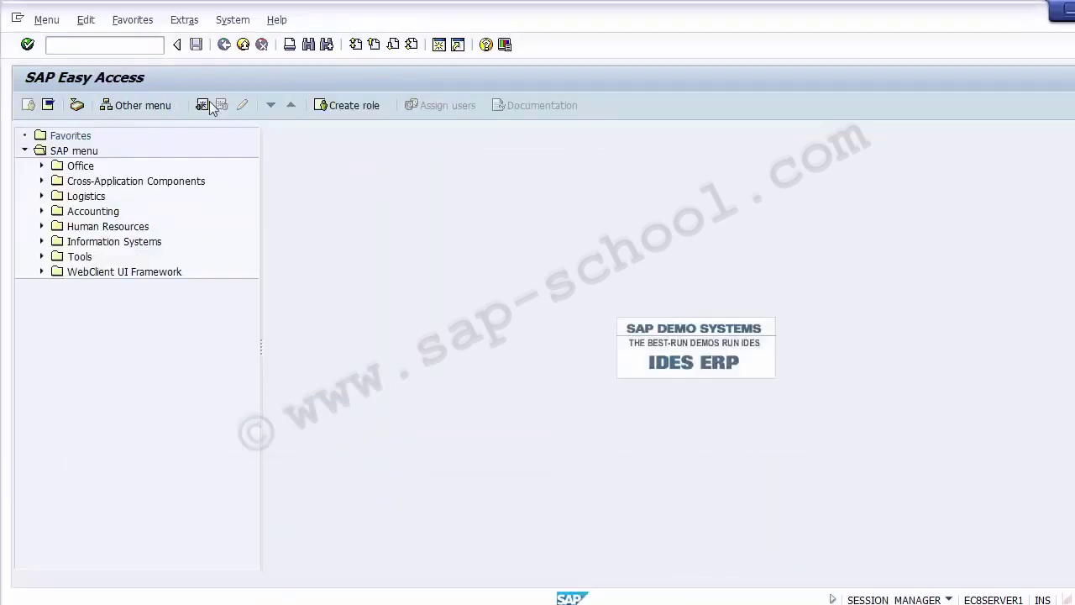
{"action": "left_click", "coordinate": [92, 46]}
{"action": "type", "text": "fs00"}
{"action": "key", "text": "Return"}
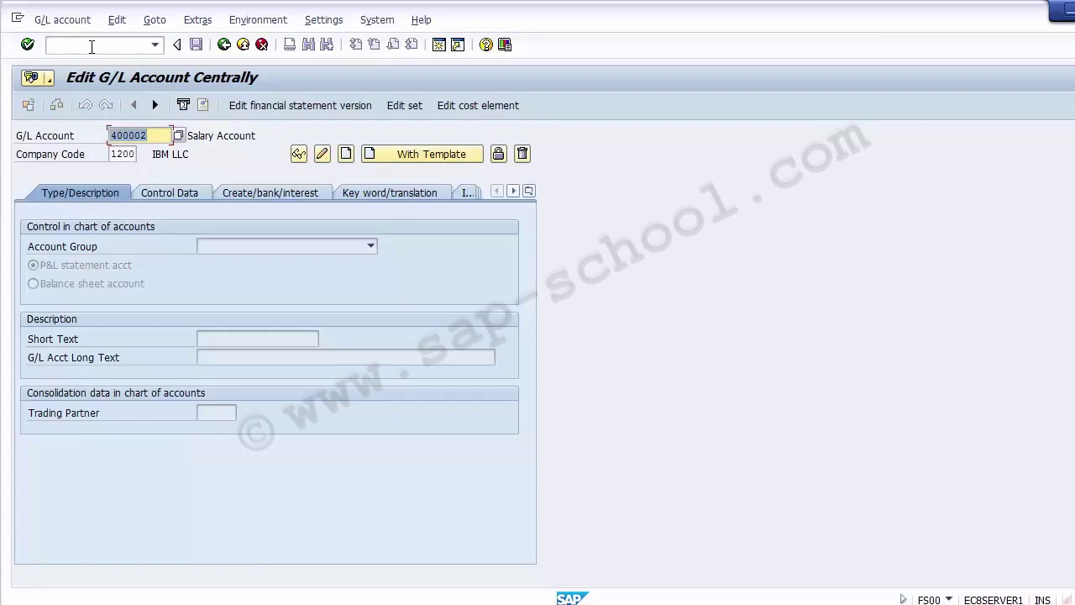
{"action": "type", "text": "400000"}
{"action": "key", "text": "Return"}
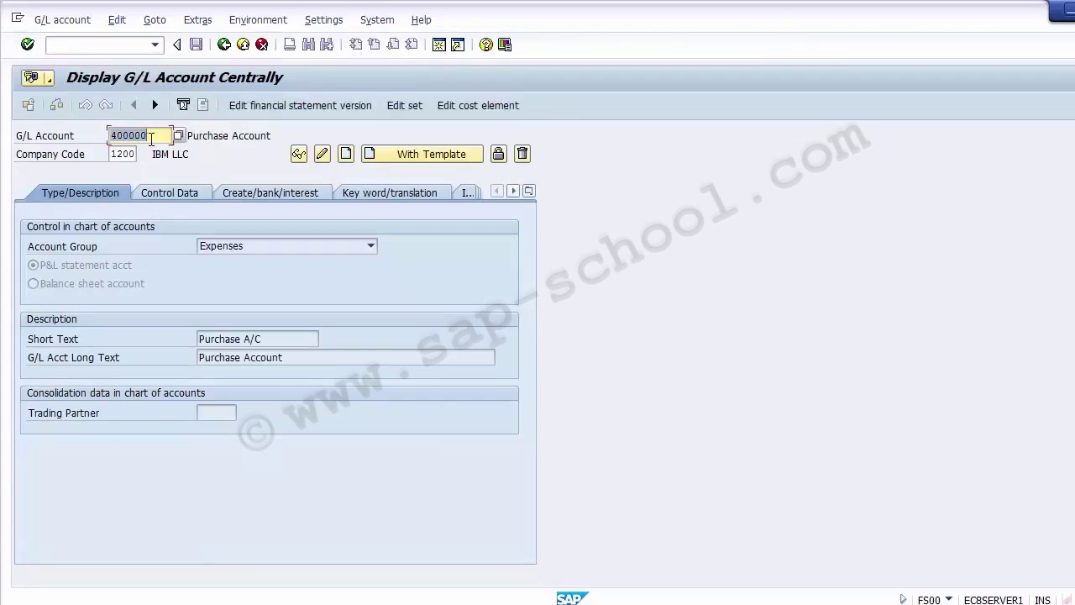
- Open the G/L account's cost element, examine its name and description, and return to the vendor invoice
{"action": "left_click", "coordinate": [468, 110]}
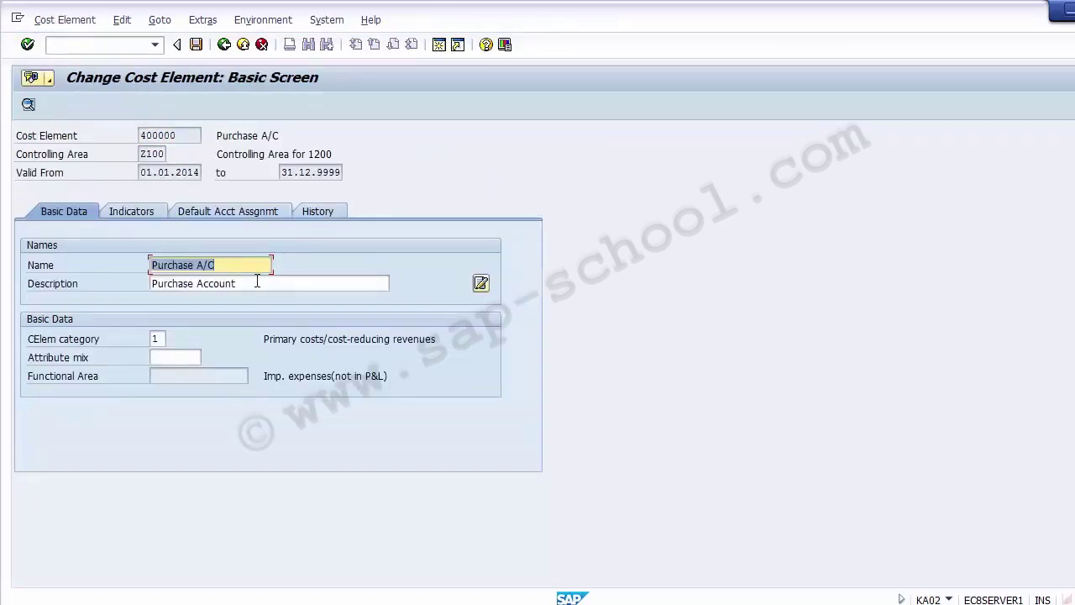
{"action": "left_click_drag", "start_coordinate": [256, 283], "coordinate": [130, 278]}
{"action": "left_click_drag", "start_coordinate": [217, 265], "coordinate": [115, 252]}
{"action": "left_click", "coordinate": [243, 44]}
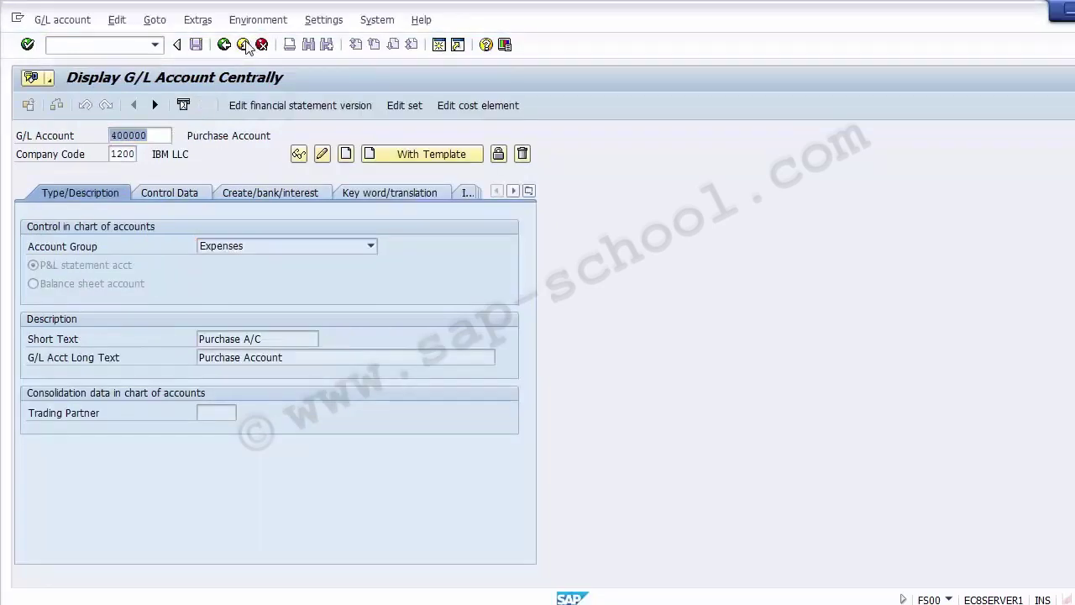
{"action": "left_click", "coordinate": [244, 44]}
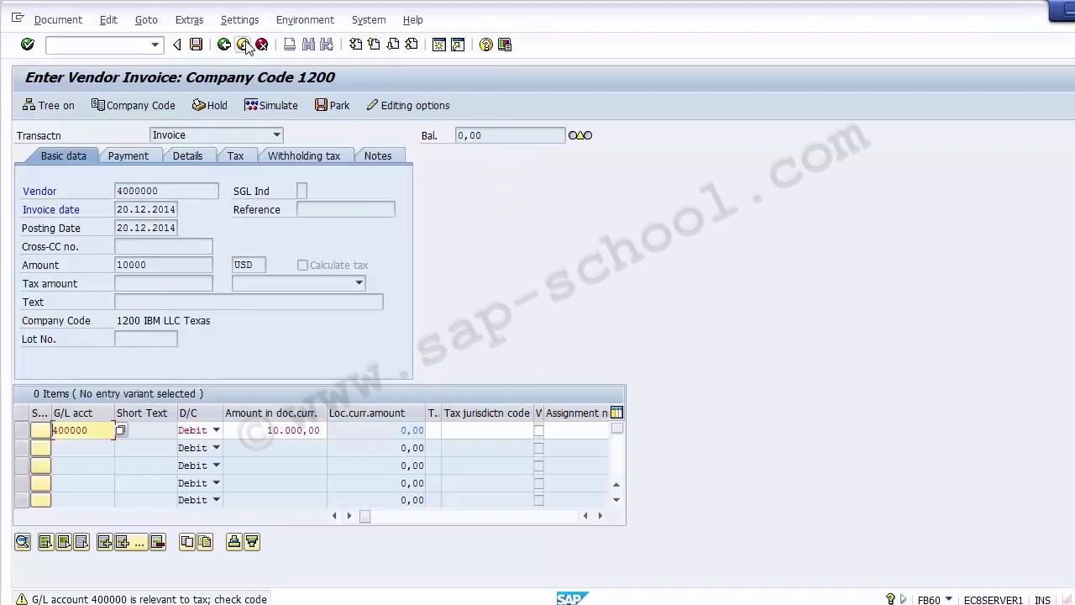
- Assign cost center 110000 to the G/L line item using the list of available cost centers
{"action": "left_click", "coordinate": [448, 432]}
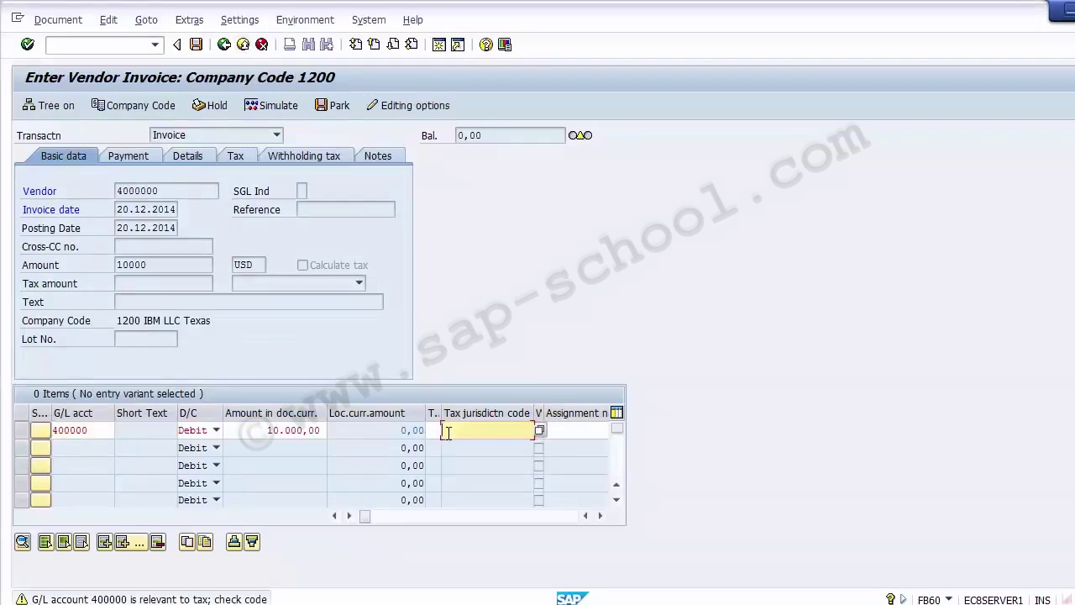
{"action": "key", "text": "Tab"}
{"action": "key", "text": "Tab"}
{"action": "key", "text": "Tab"}
{"action": "key", "text": "Tab"}
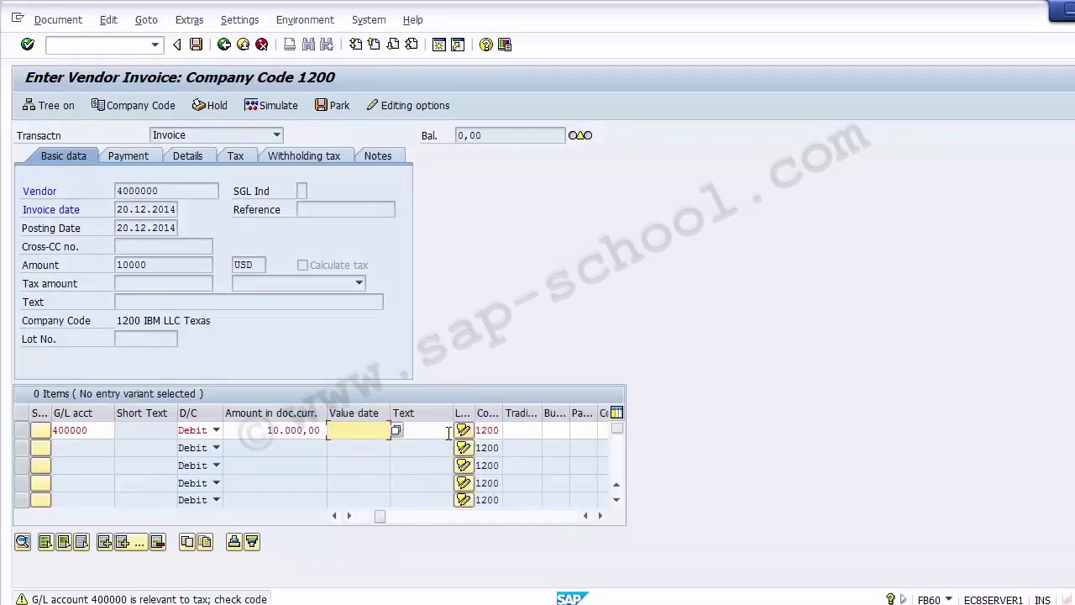
{"action": "key", "text": "Tab"}
{"action": "key", "text": "Tab"}
{"action": "key", "text": "Tab"}
{"action": "key", "text": "Tab"}
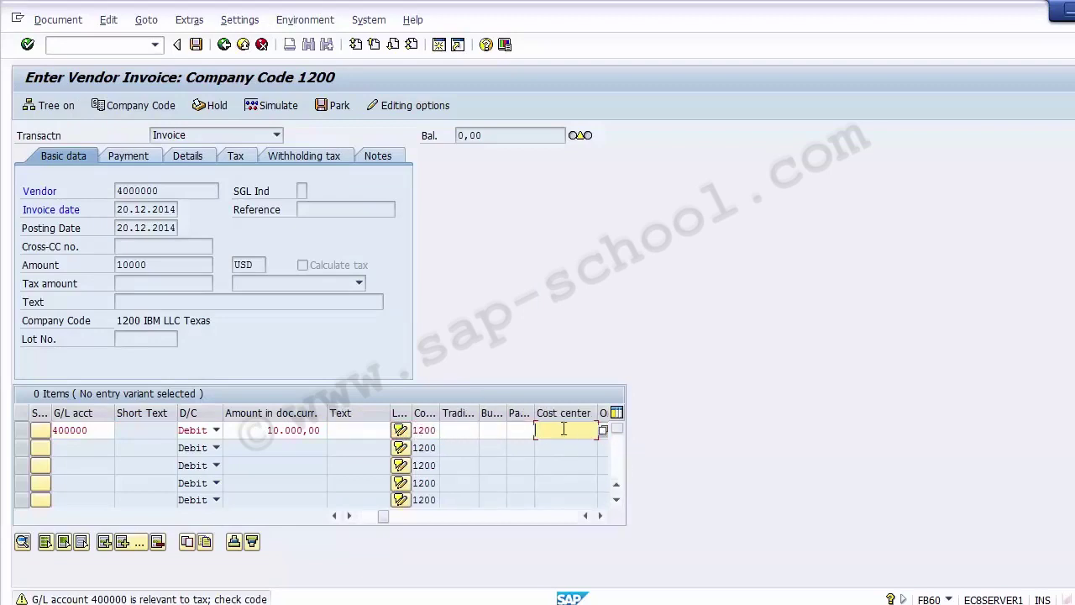
{"action": "left_click", "coordinate": [564, 429]}
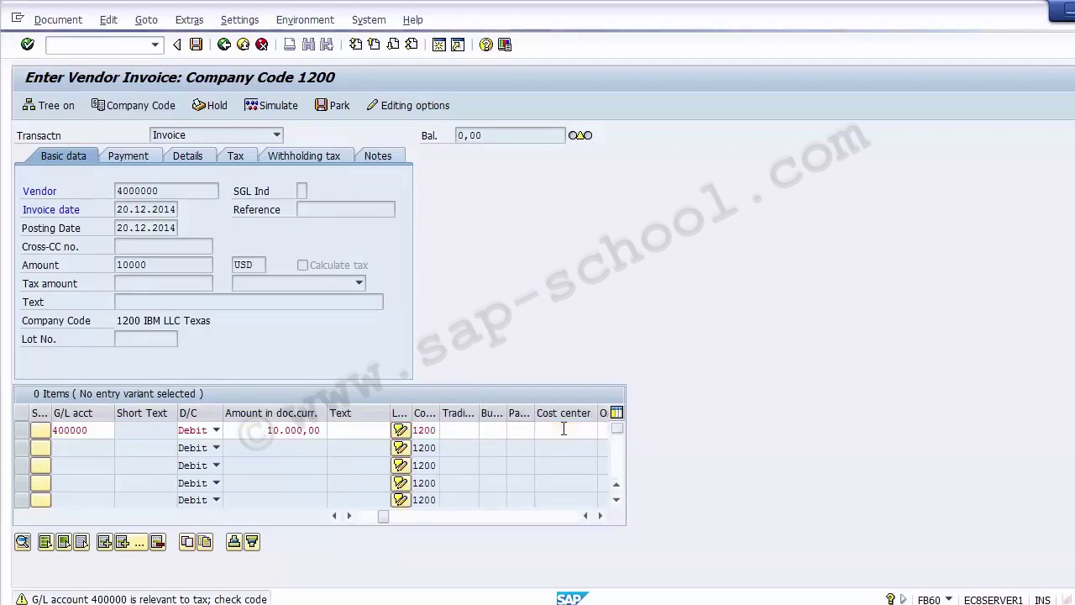
{"action": "key", "text": "F4"}
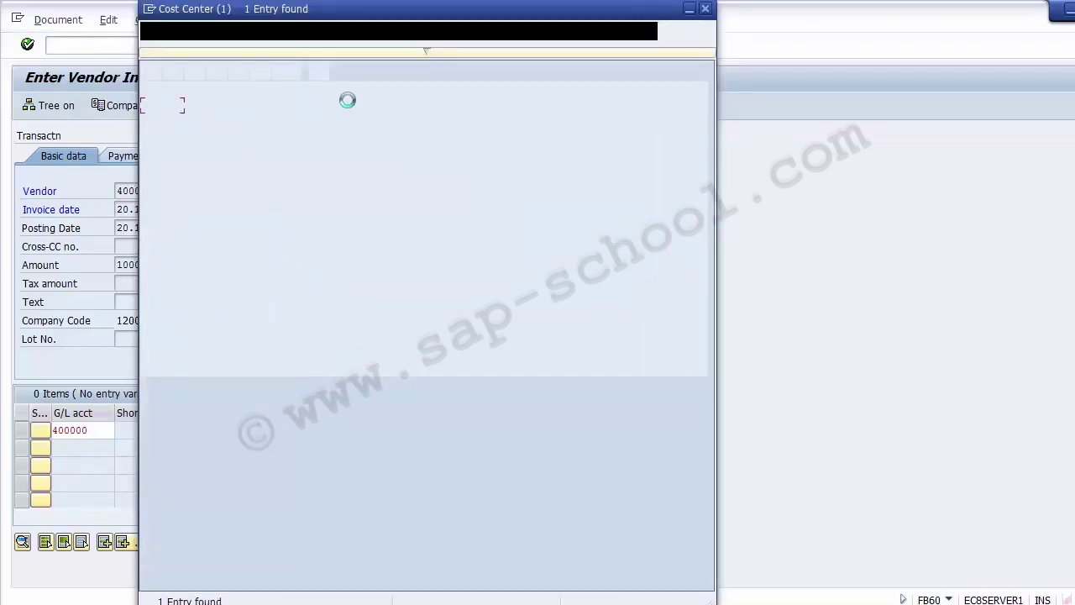
{"action": "double_click", "coordinate": [447, 108]}
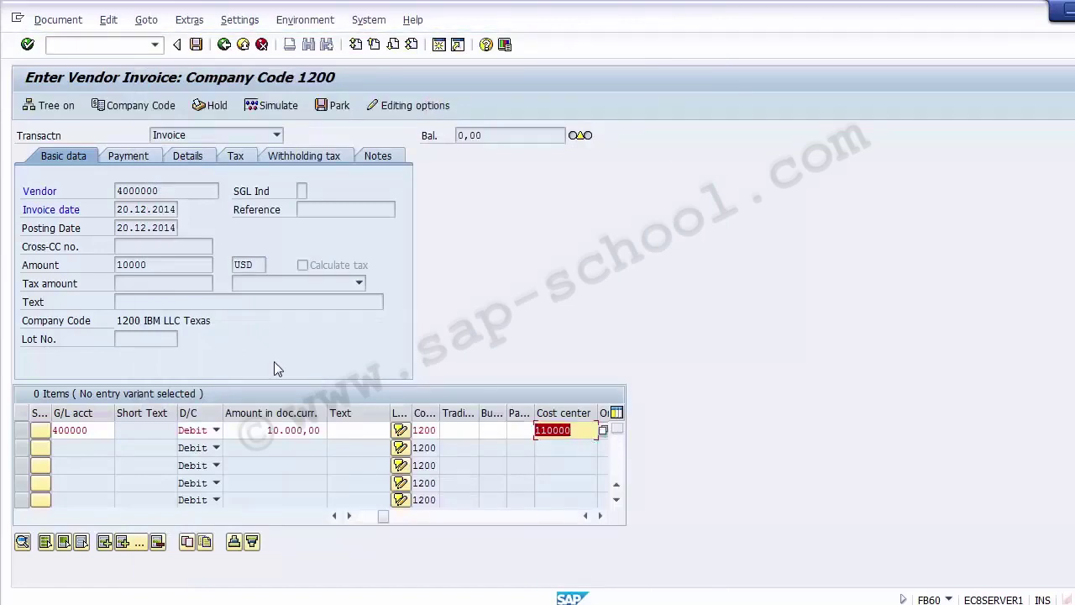
- Simulate the vendor invoice, acknowledging the system messages, and post the document from its overview
{"action": "left_click", "coordinate": [262, 106]}
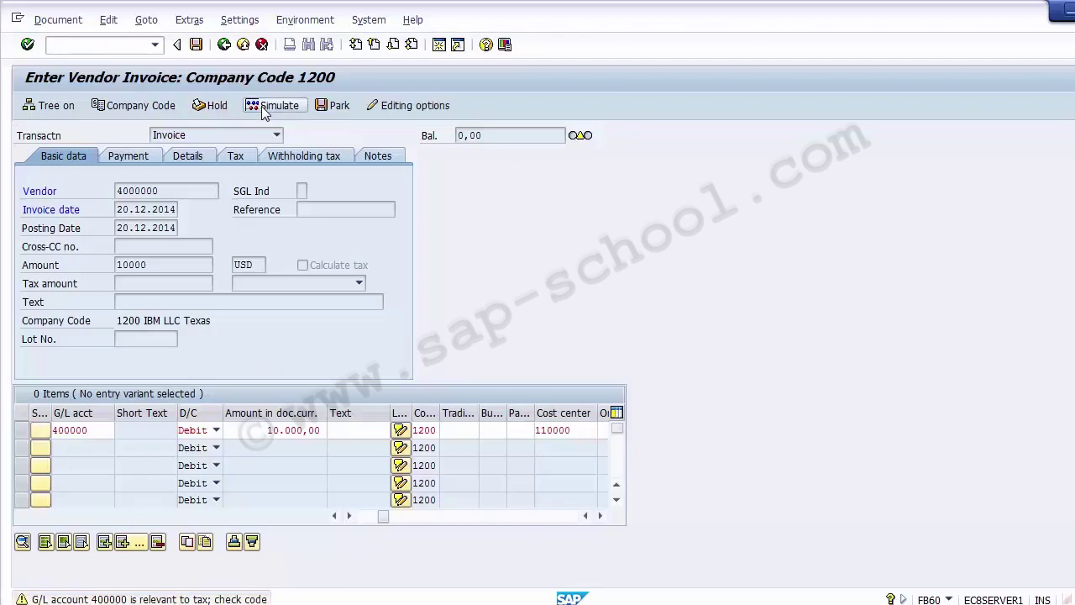
{"action": "key", "text": "Return"}
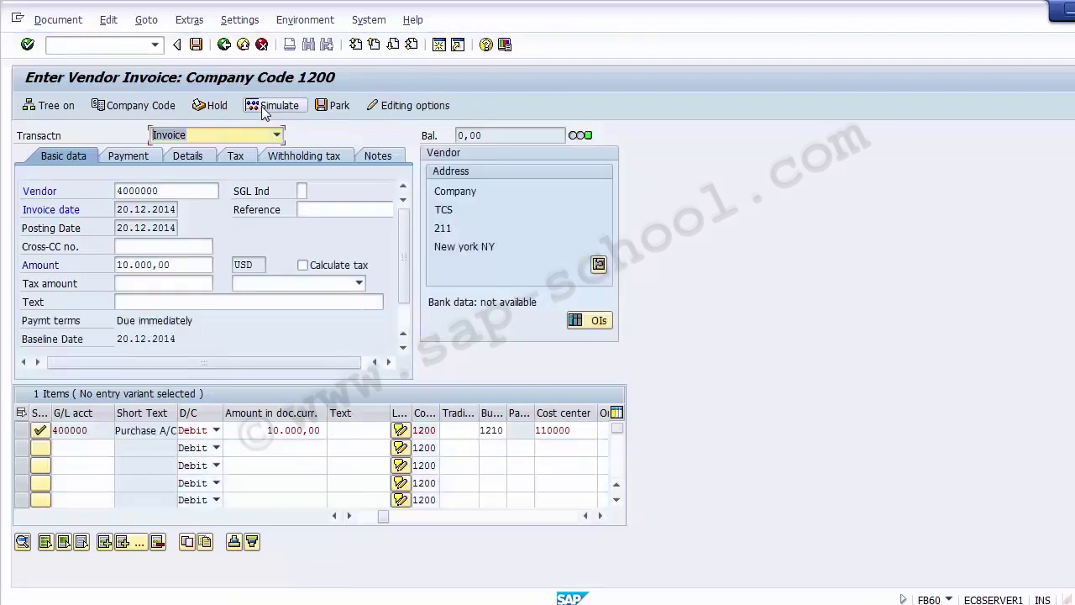
{"action": "left_click", "coordinate": [266, 110]}
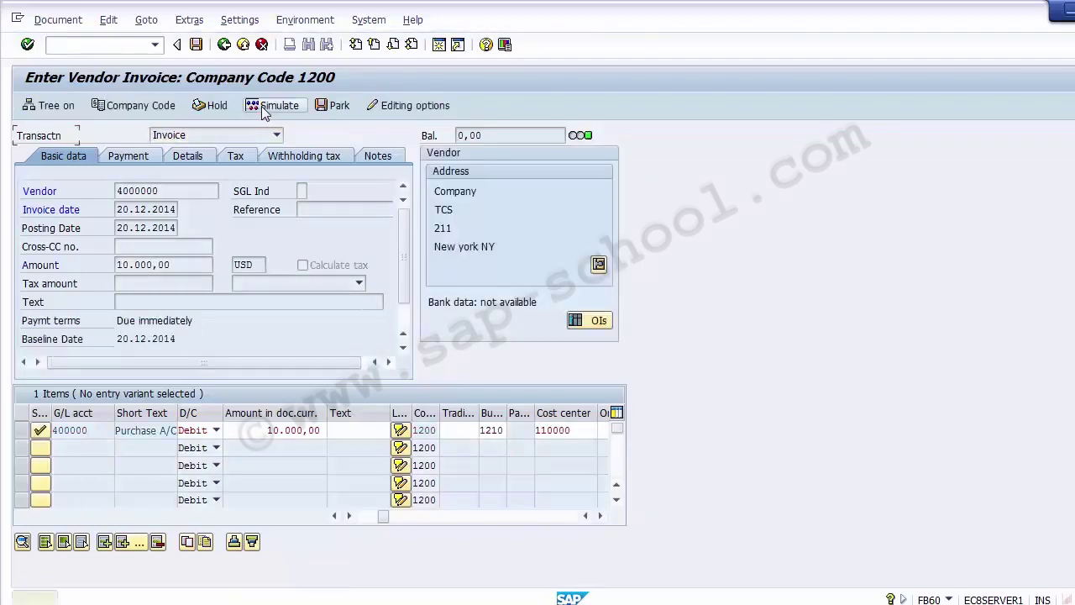
{"action": "key", "text": "Return"}
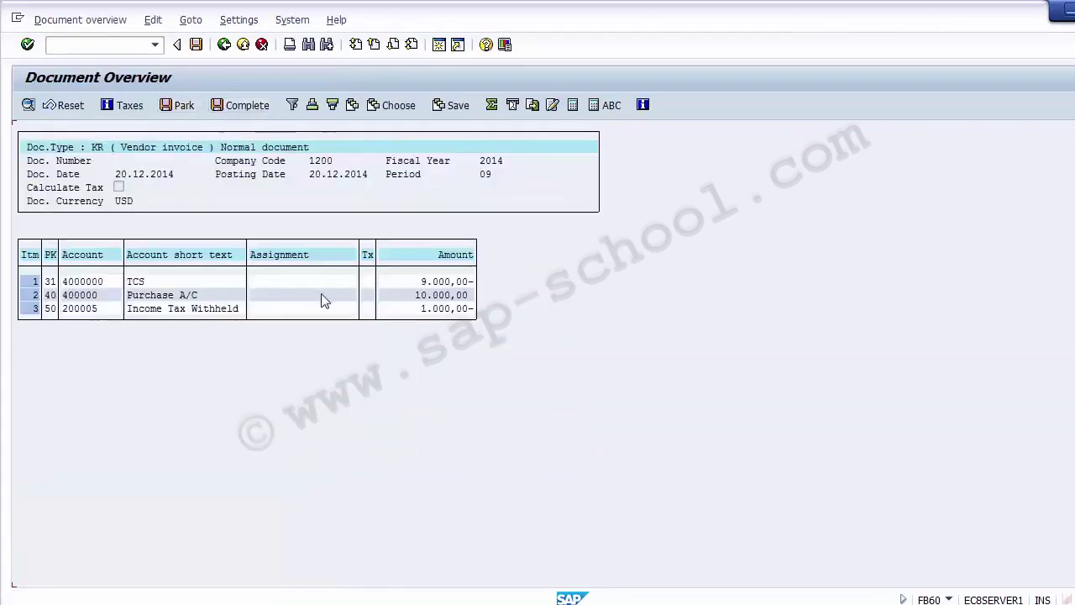
{"action": "left_click", "coordinate": [427, 309]}
{"action": "left_click", "coordinate": [197, 45]}
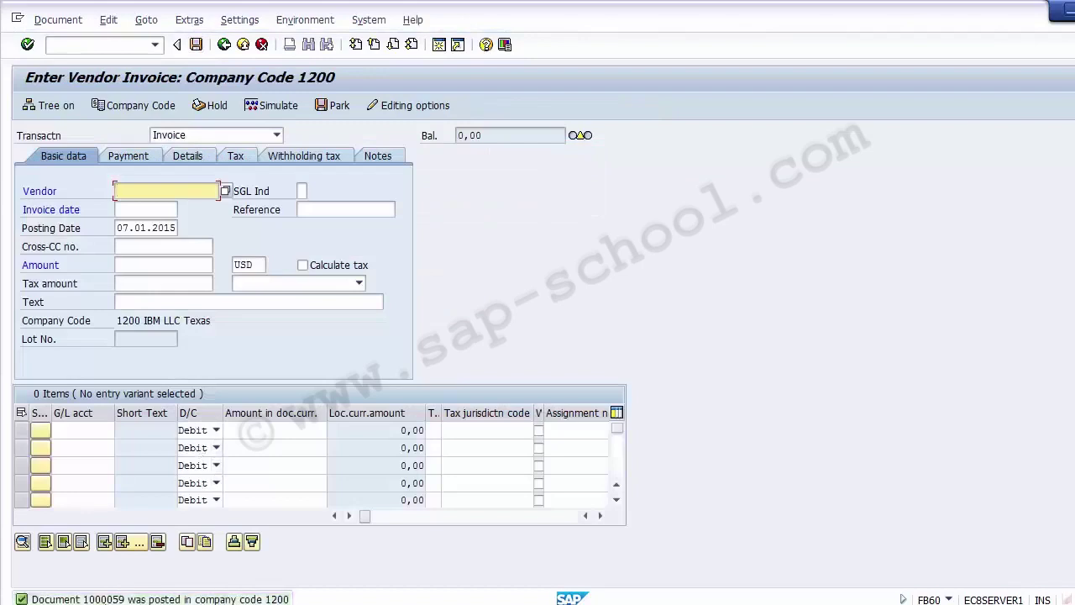
- Display the newly posted document in company code 1200 with transaction FB03, using fiscal year 2014
{"action": "left_click", "coordinate": [71, 46]}
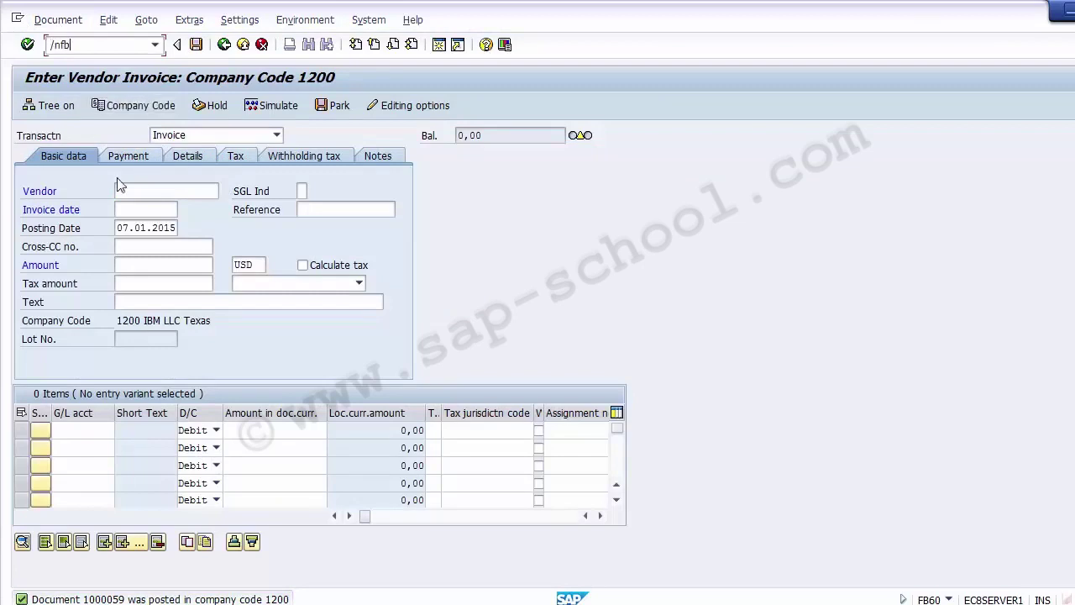
{"action": "type", "text": "/nfb03"}
{"action": "key", "text": "Return"}
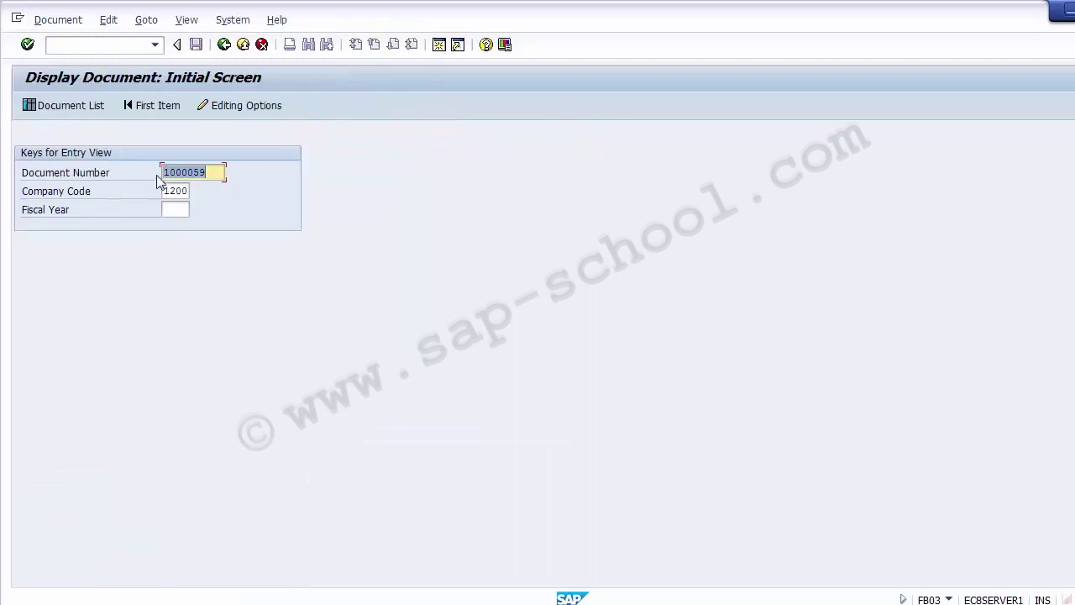
{"action": "left_click", "coordinate": [214, 171]}
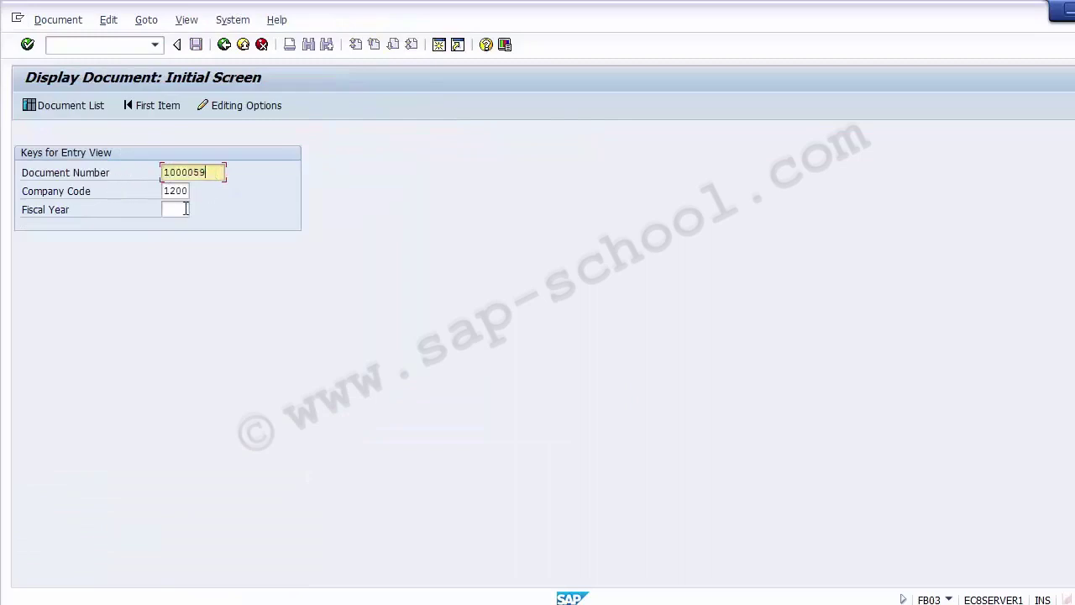
{"action": "left_click", "coordinate": [181, 192]}
{"action": "left_click", "coordinate": [179, 212]}
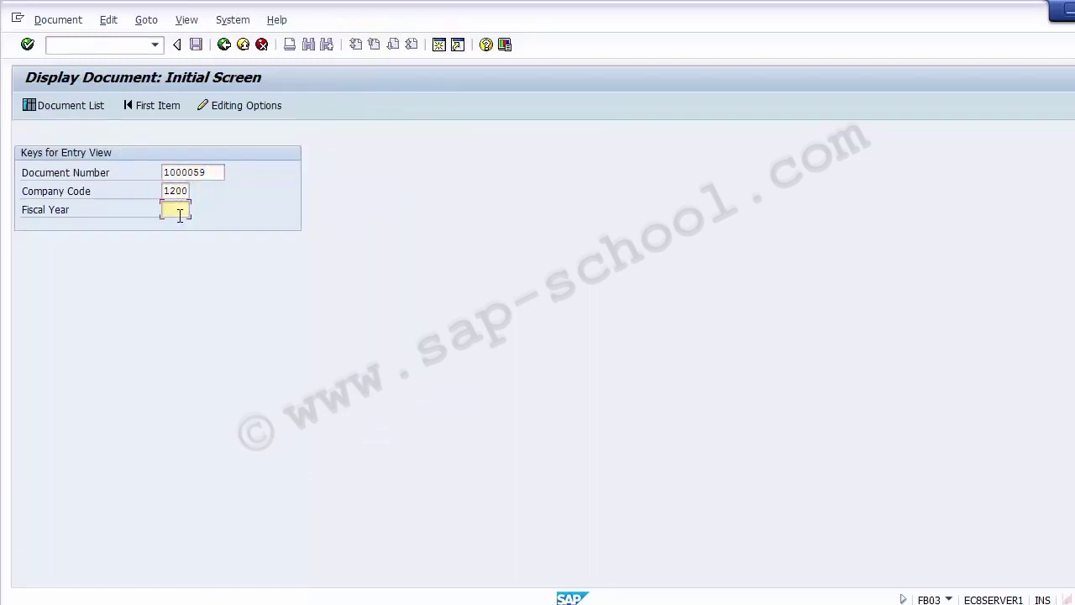
{"action": "type", "text": "2014"}
{"action": "key", "text": "Return"}
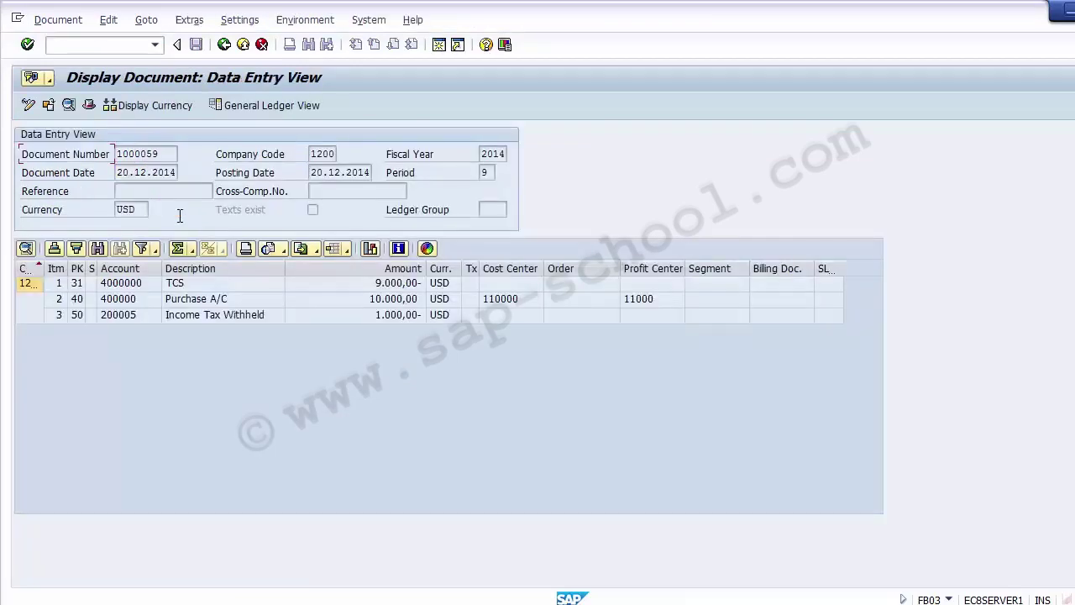
- Examine the cost center and profit center of the Purchase A/C line and compare them with the TCS vendor line
{"action": "left_click", "coordinate": [124, 304]}
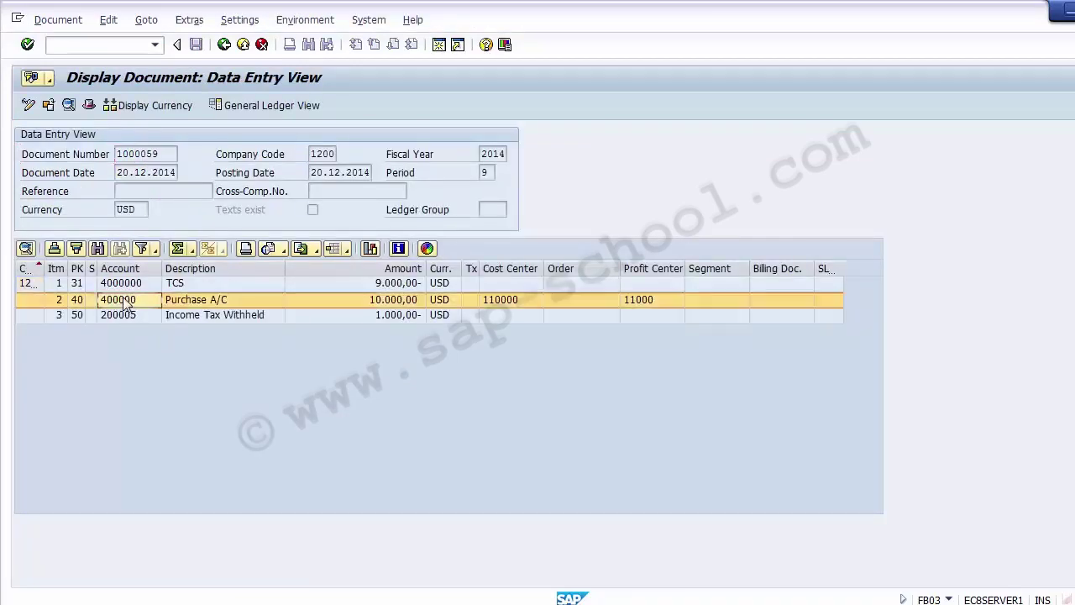
{"action": "left_click", "coordinate": [515, 306]}
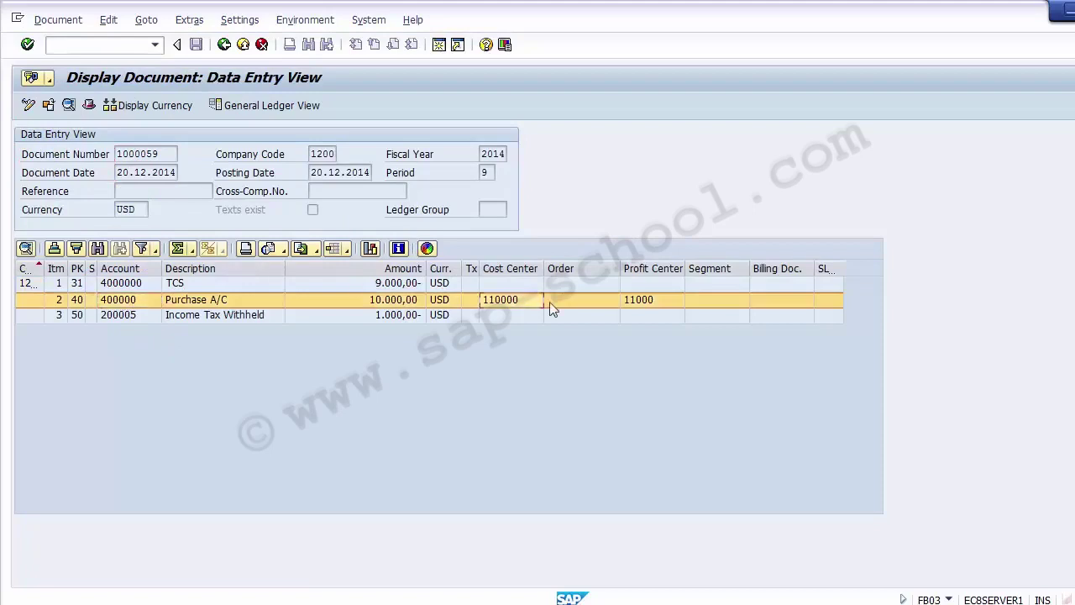
{"action": "left_click", "coordinate": [641, 303]}
{"action": "left_click", "coordinate": [507, 301]}
{"action": "left_click", "coordinate": [653, 303]}
{"action": "left_click", "coordinate": [499, 301]}
{"action": "left_click", "coordinate": [663, 303]}
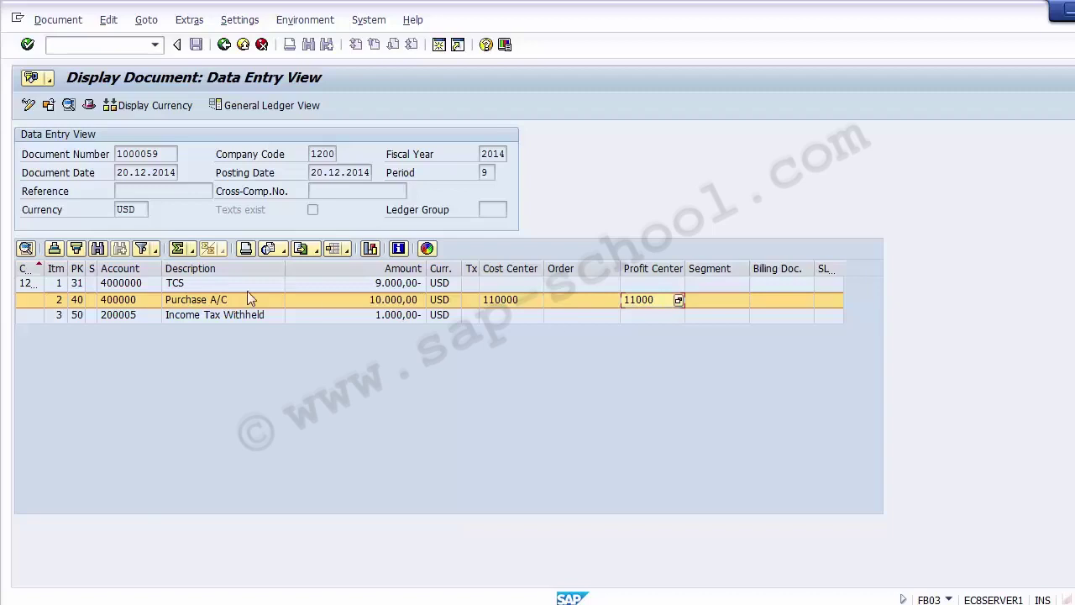
{"action": "left_click", "coordinate": [217, 286]}
{"action": "left_click", "coordinate": [128, 287]}
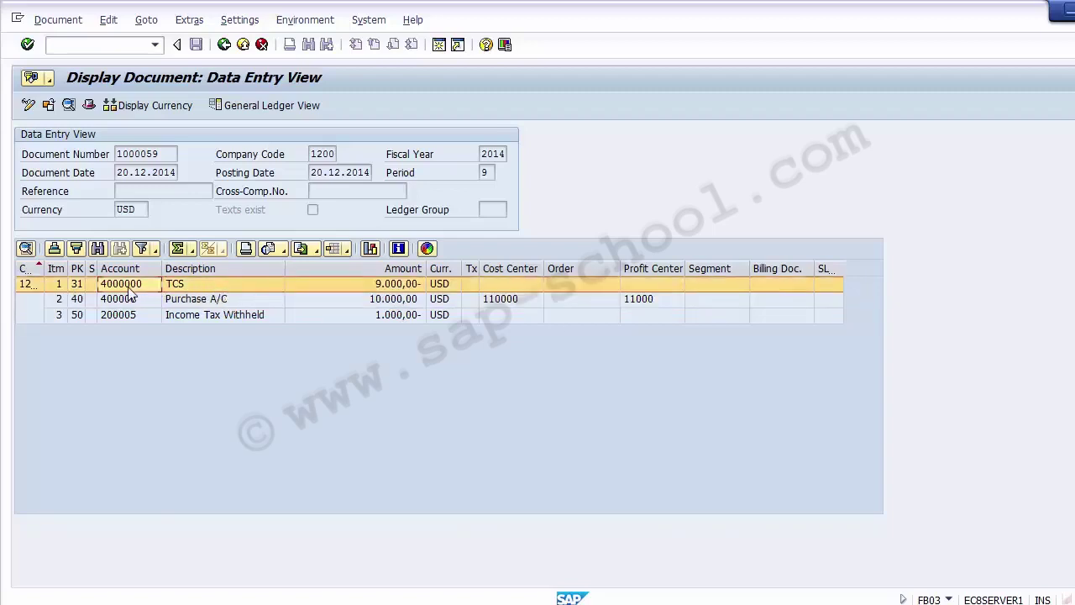
- Show the document in General Ledger View and compare the profit center assignments of the vendor, purchase and withheld tax lines
{"action": "left_click", "coordinate": [239, 106]}
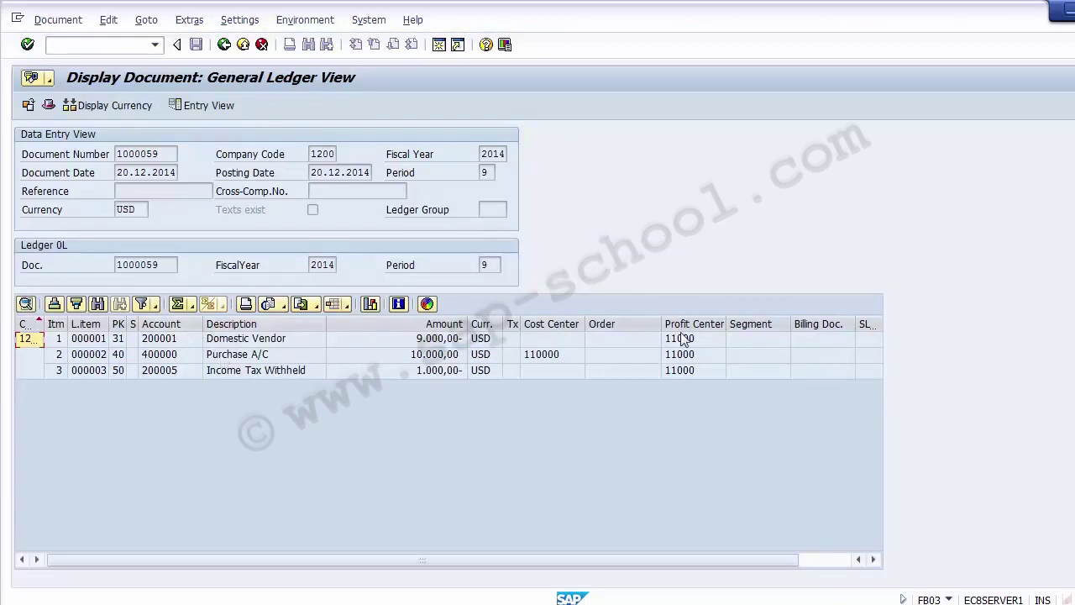
{"action": "left_click", "coordinate": [294, 338]}
{"action": "left_click", "coordinate": [271, 354]}
{"action": "left_click", "coordinate": [272, 370]}
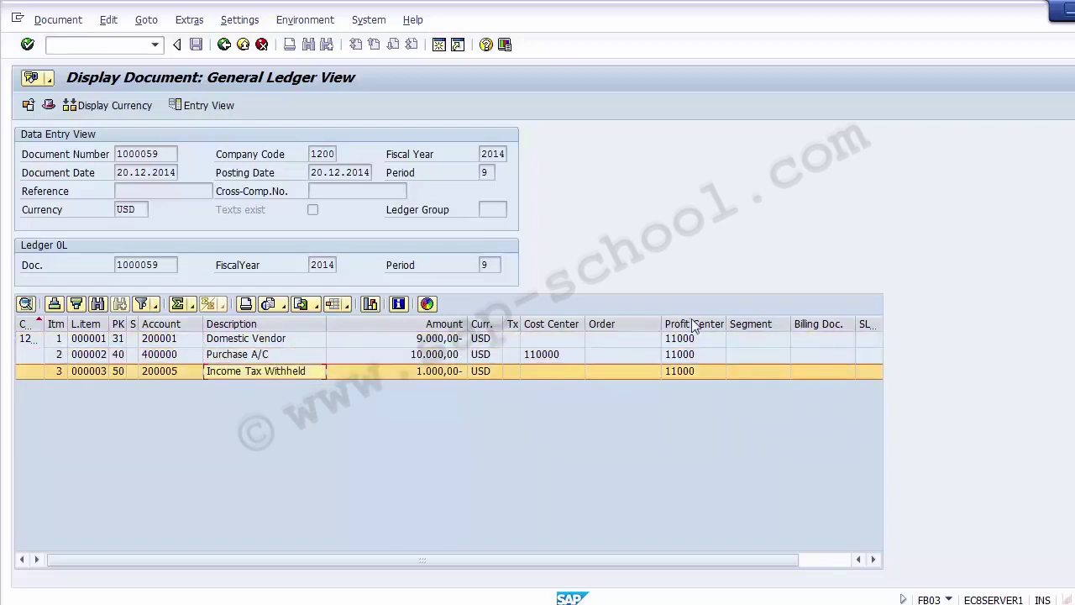
{"action": "left_click", "coordinate": [696, 339]}
{"action": "left_click", "coordinate": [690, 353]}
{"action": "left_click", "coordinate": [690, 370]}
{"action": "key", "text": "Up"}
{"action": "key", "text": "Up"}
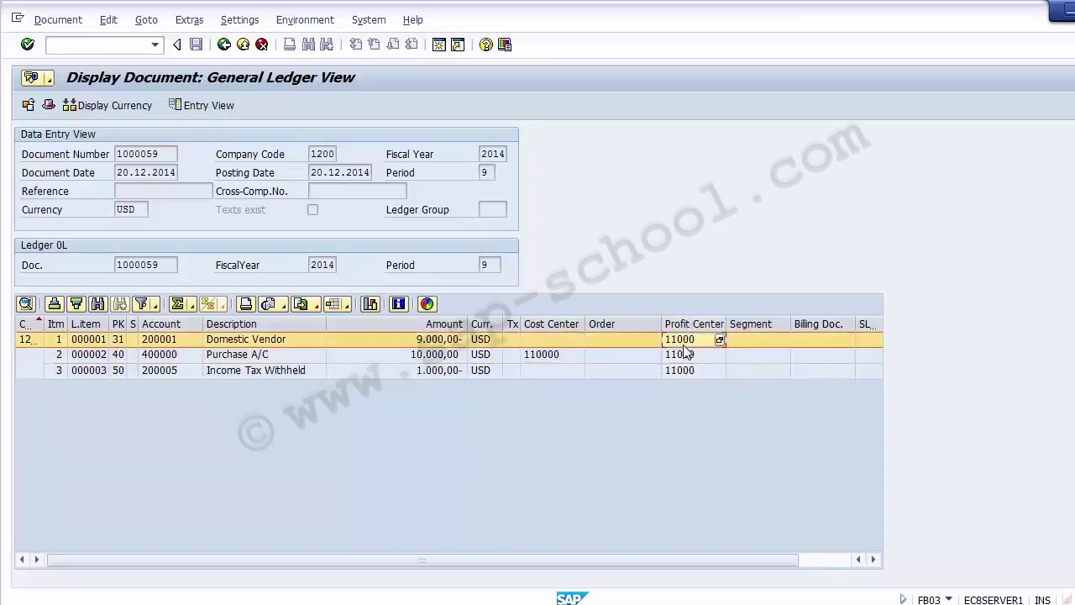
{"action": "left_click", "coordinate": [686, 354]}
{"action": "left_click", "coordinate": [686, 370]}
{"action": "left_click", "coordinate": [686, 353]}
{"action": "key", "text": "Up"}
{"action": "left_click", "coordinate": [686, 353]}
{"action": "left_click", "coordinate": [686, 370]}
{"action": "left_click", "coordinate": [686, 353]}
{"action": "left_click", "coordinate": [683, 341]}
{"action": "key", "text": "ctrl+slash"}
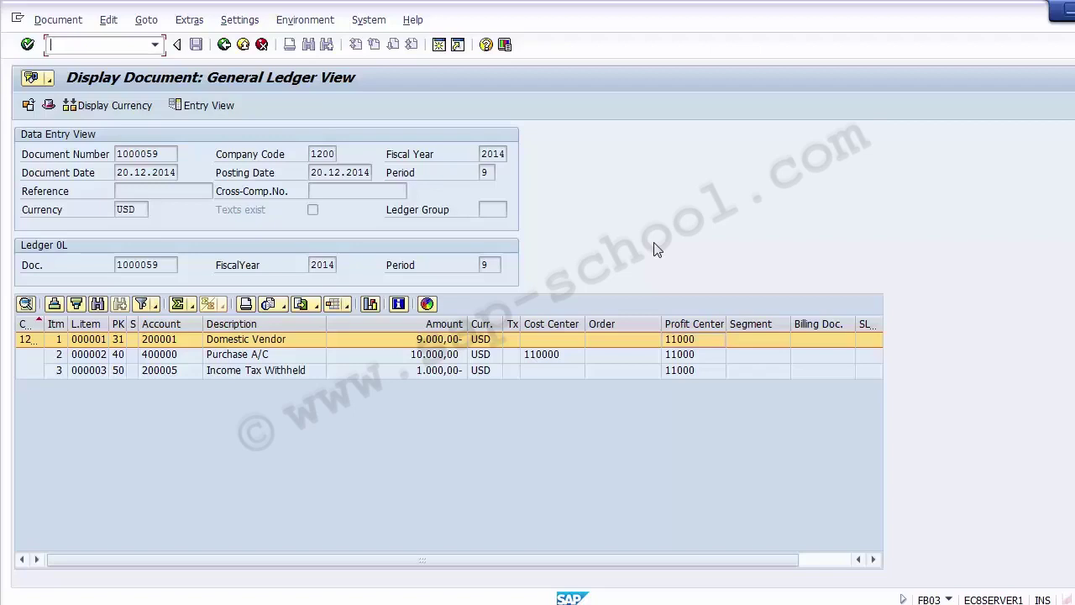
{"action": "left_click", "coordinate": [685, 340]}
{"action": "left_click", "coordinate": [685, 370]}
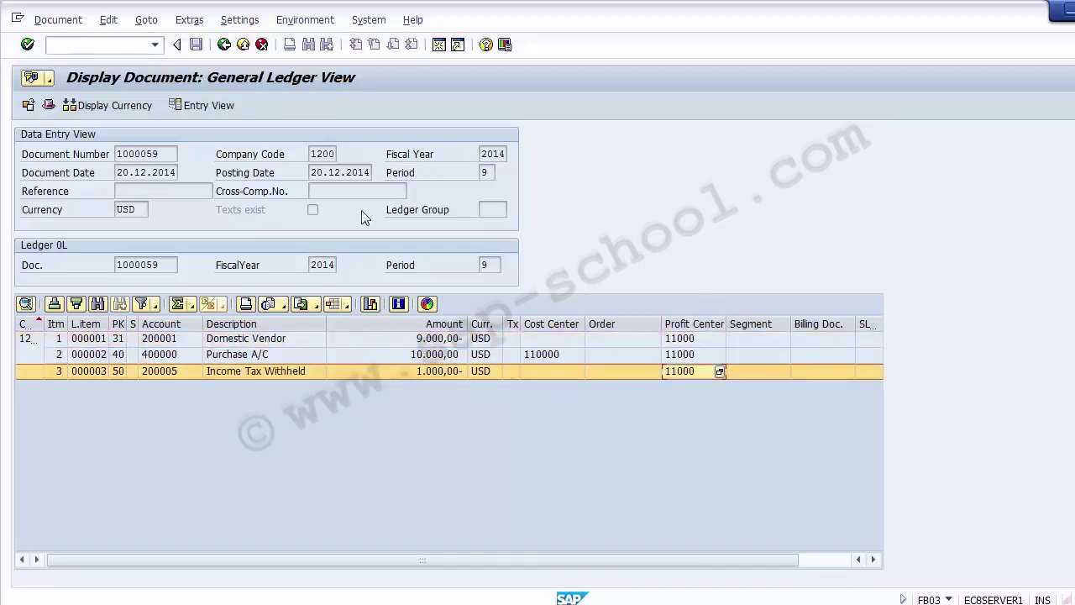
- Start transaction F-58 for a payment with printout and proceed to payment entry for company code 1200
{"action": "left_click", "coordinate": [116, 48]}
{"action": "type", "text": "/n"}
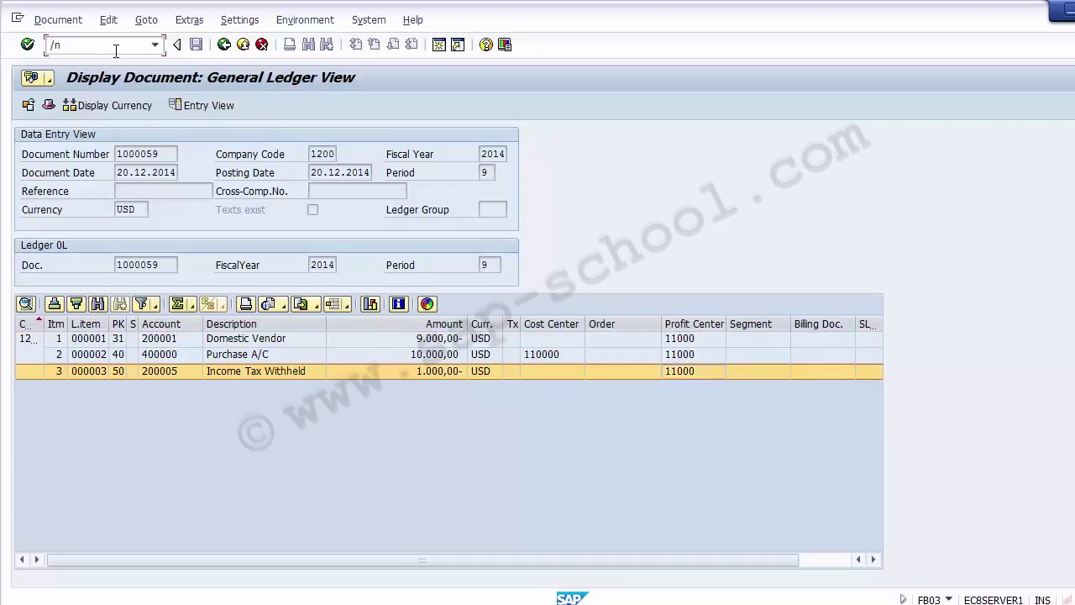
{"action": "type", "text": "f-58"}
{"action": "key", "text": "Return"}
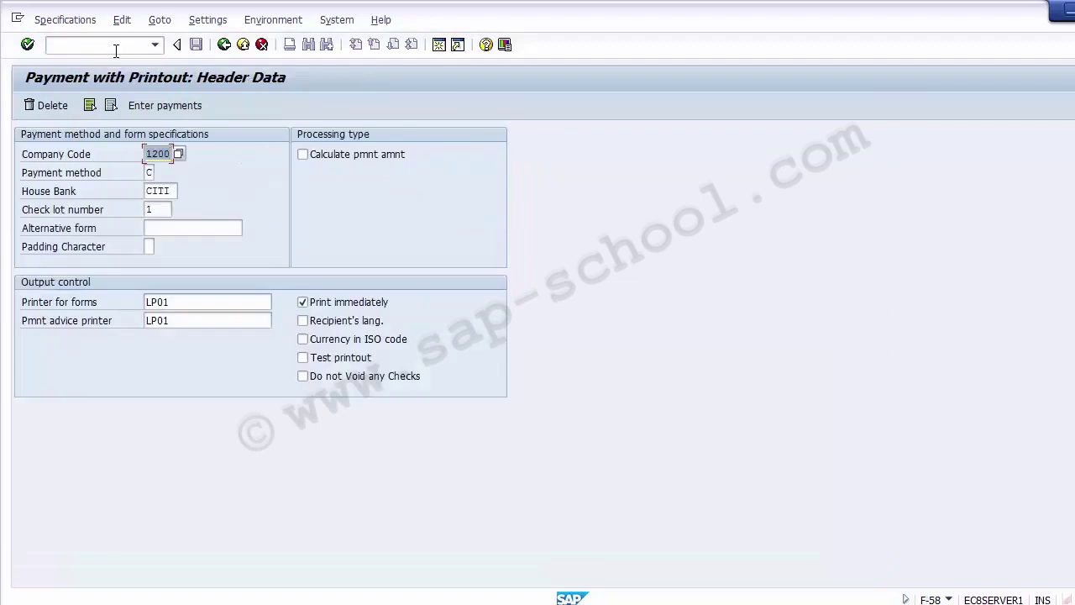
{"action": "left_click", "coordinate": [158, 106]}
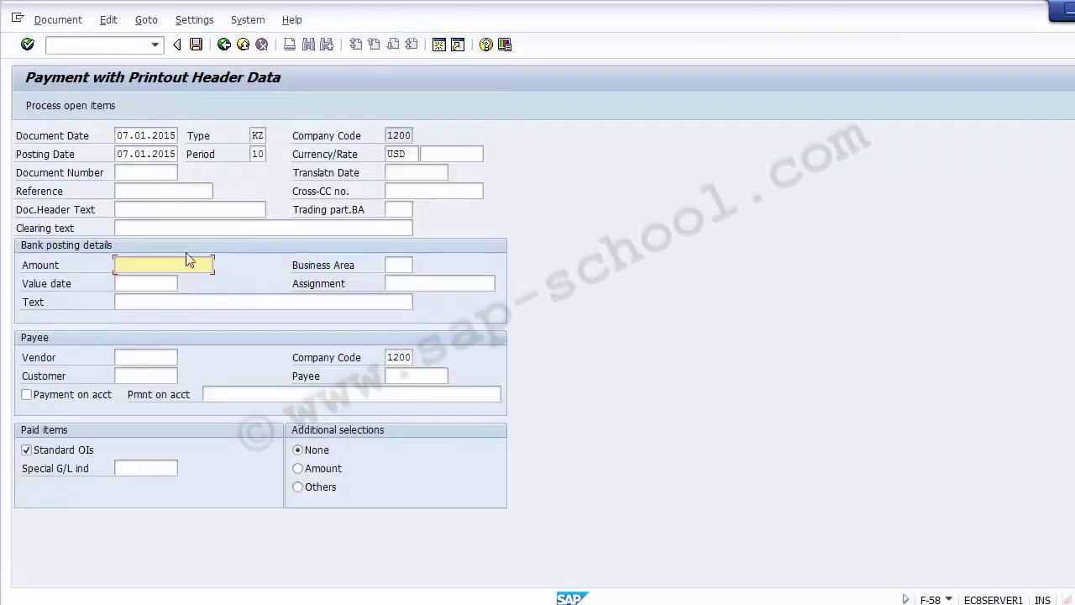
- Set the payment's bank posting amount to 10000 and its value date to 24122014
{"action": "type", "text": "1000"}
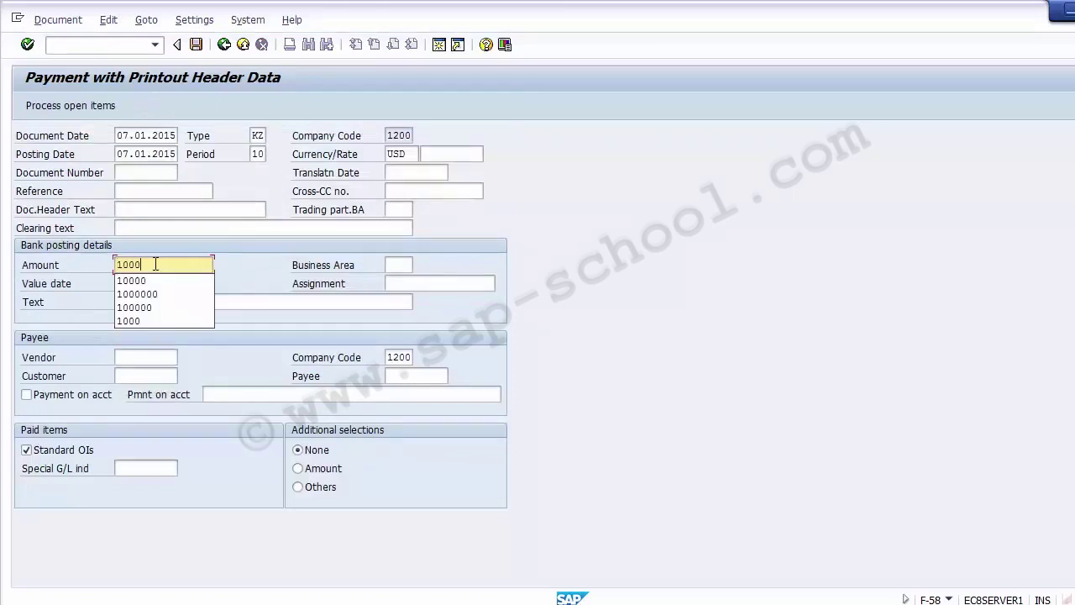
{"action": "type", "text": "0"}
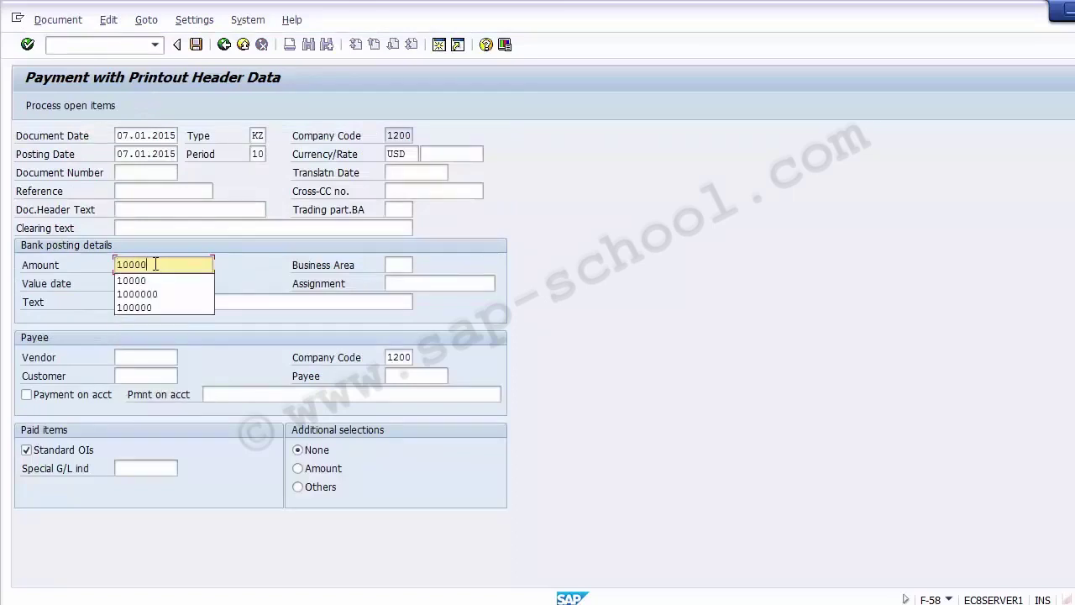
{"action": "key", "text": "Tab"}
{"action": "key", "text": "Tab"}
{"action": "key", "text": "Down"}
{"action": "key", "text": "Down"}
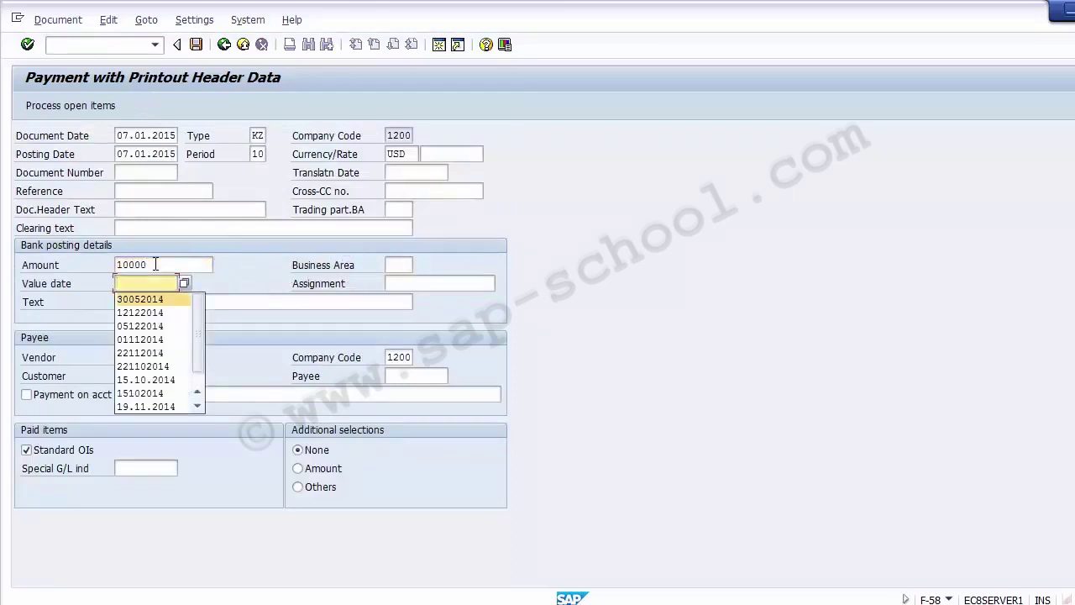
{"action": "key", "text": "Up"}
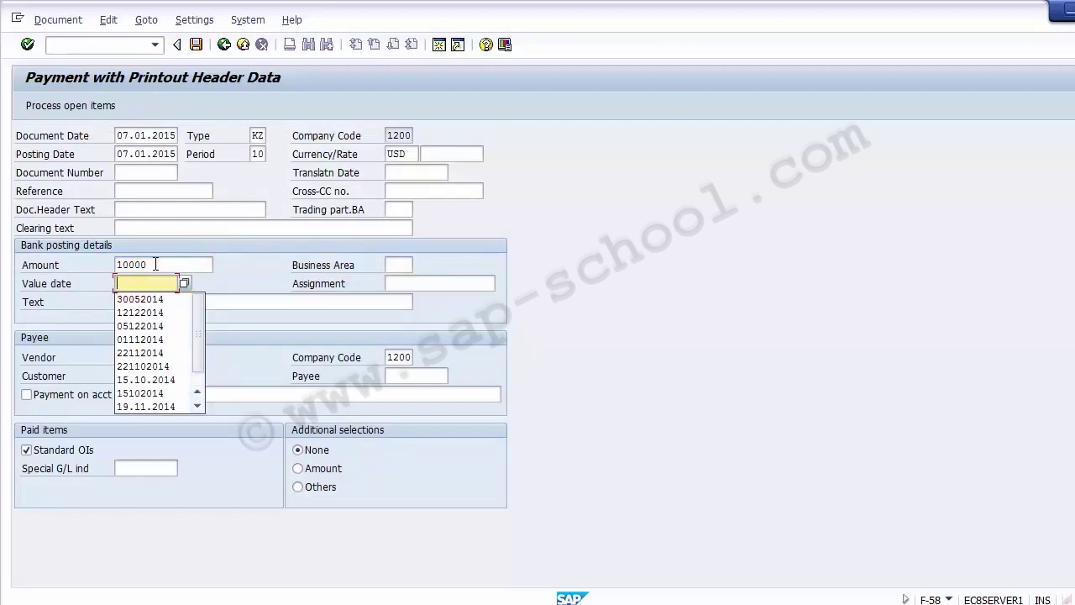
{"action": "type", "text": "24122014"}
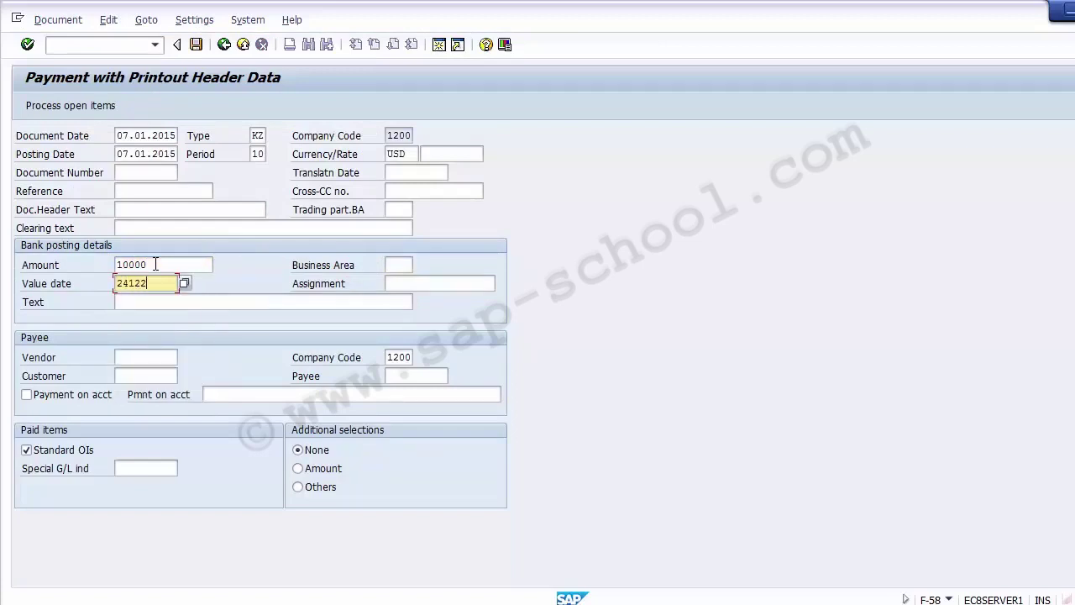
{"action": "key", "text": "Tab"}
{"action": "key", "text": "Tab"}
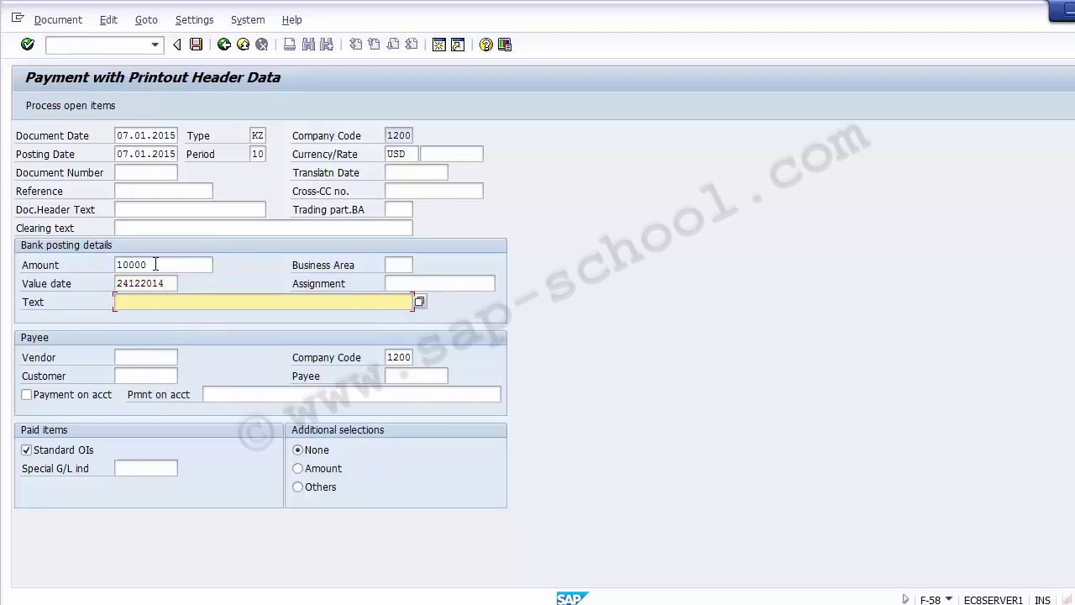
- Enter TCS's vendor number as the payee and process the vendor's open items
{"action": "key", "text": "Tab"}
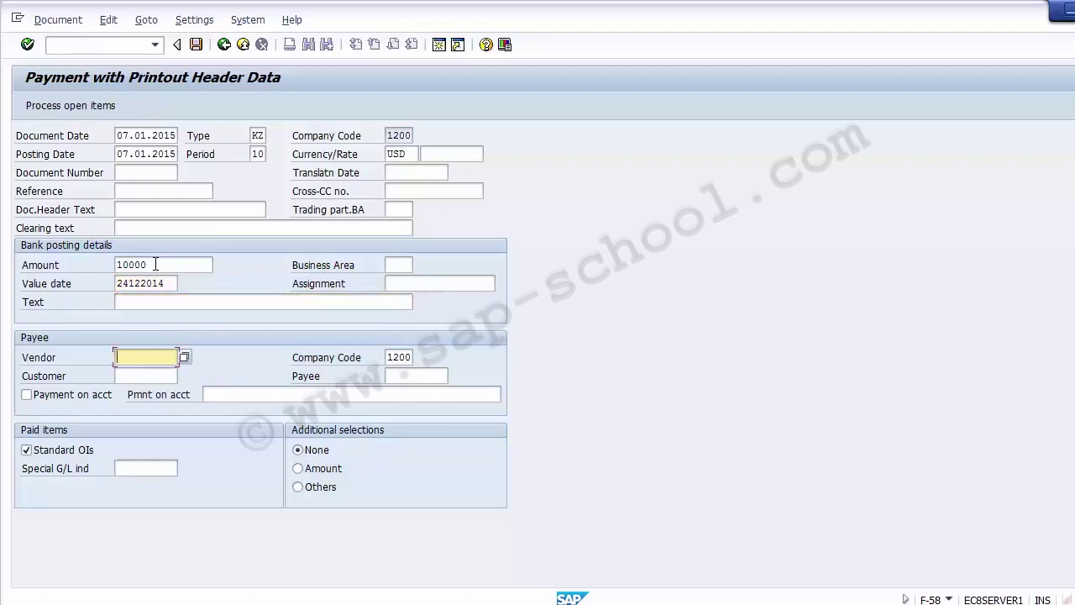
{"action": "type", "text": "4000000"}
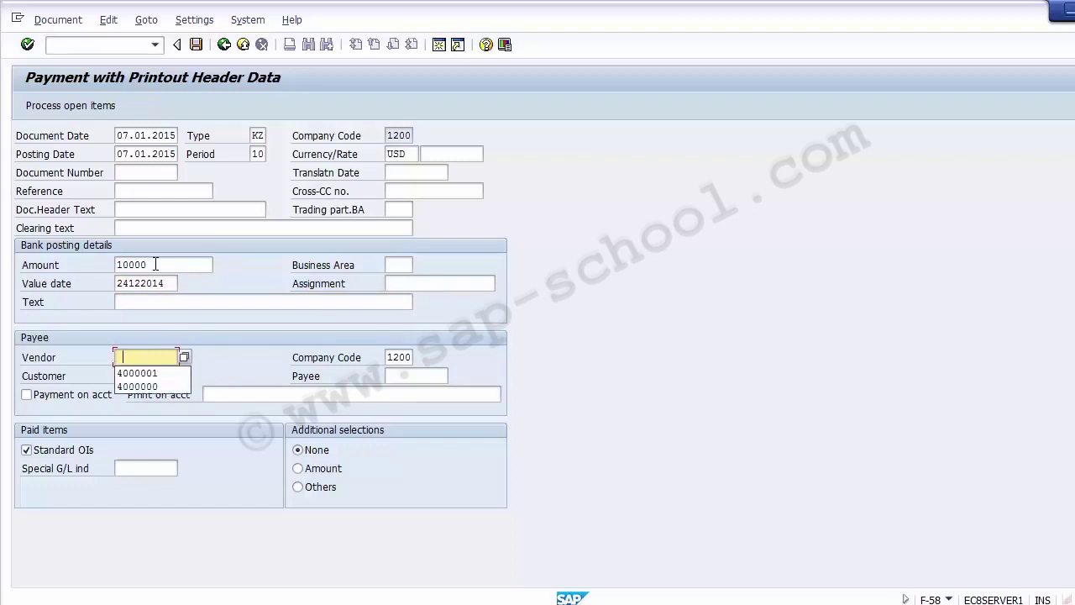
{"action": "key", "text": "Tab"}
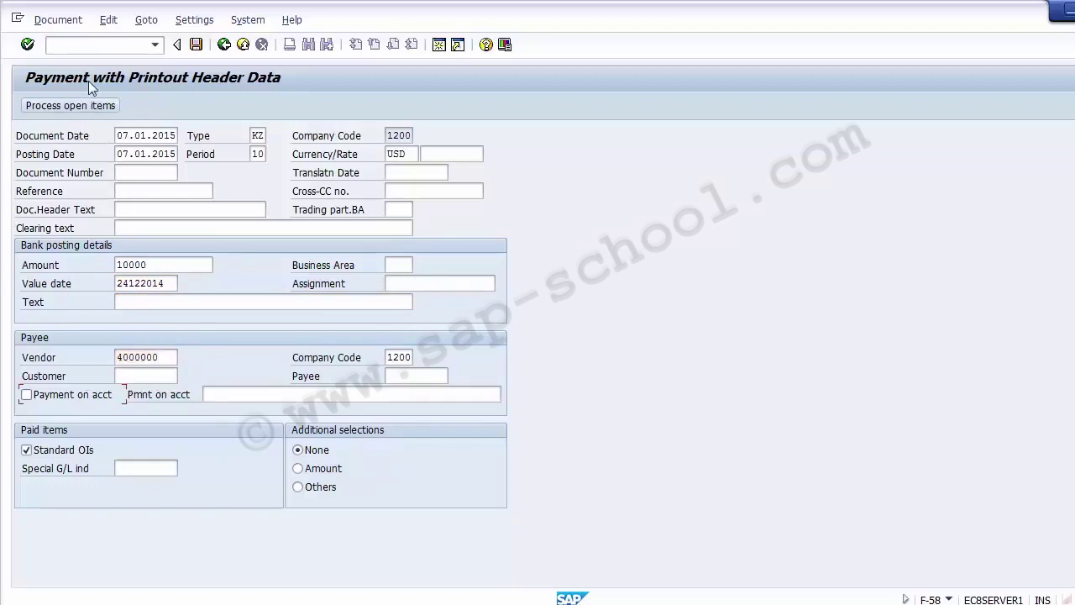
{"action": "left_click", "coordinate": [91, 105]}
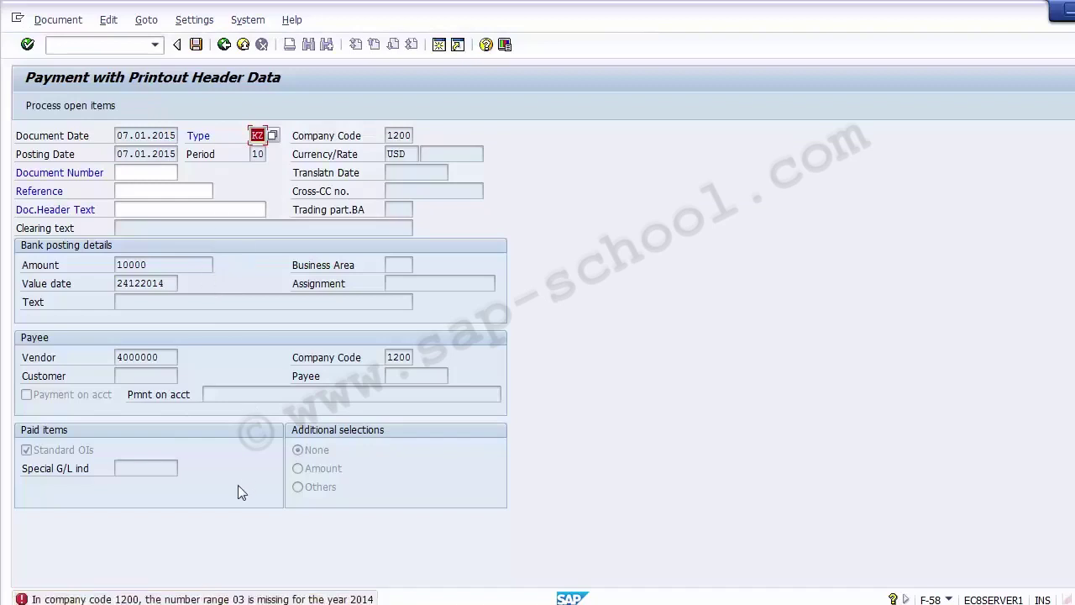
- Start transaction FBN1 in a separate session and enter company code 1200 for the accounting document number ranges
{"action": "left_click", "coordinate": [121, 44]}
{"action": "type", "text": "/0fbn1"}
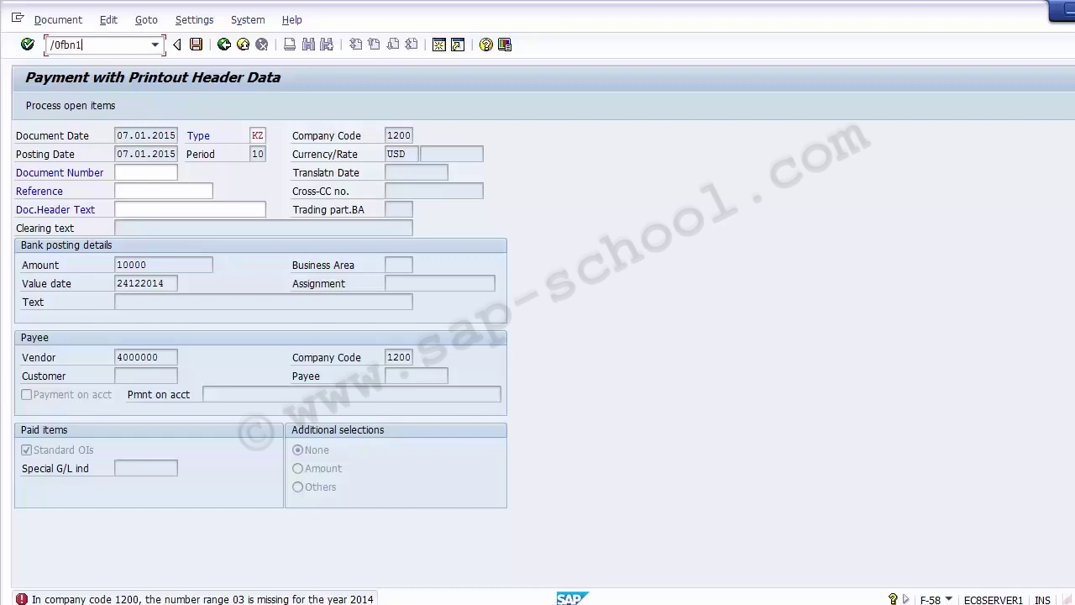
{"action": "key", "text": "Return"}
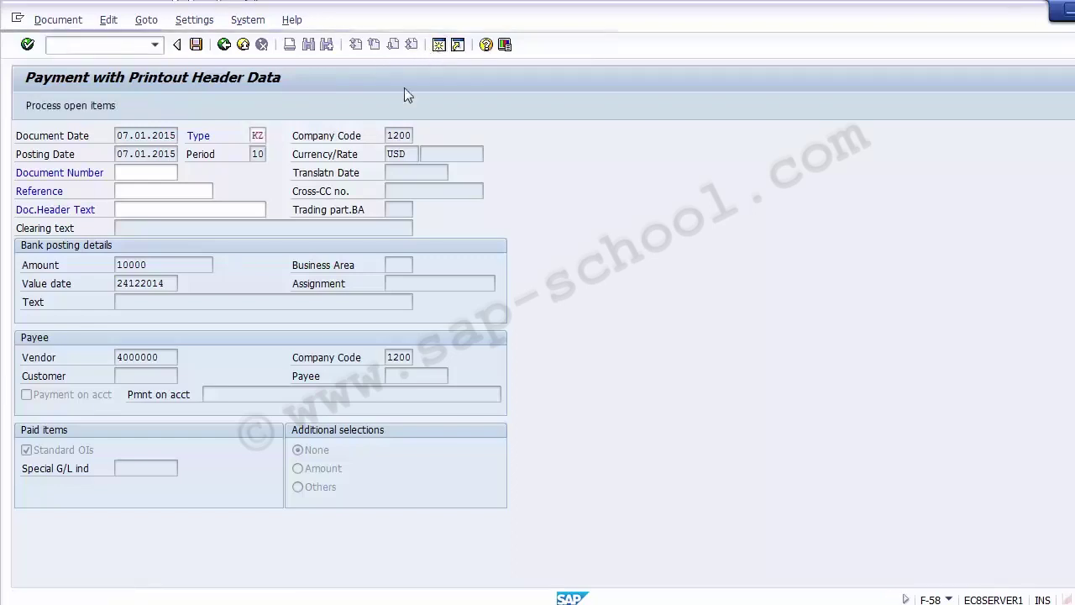
{"action": "left_click", "coordinate": [65, 42]}
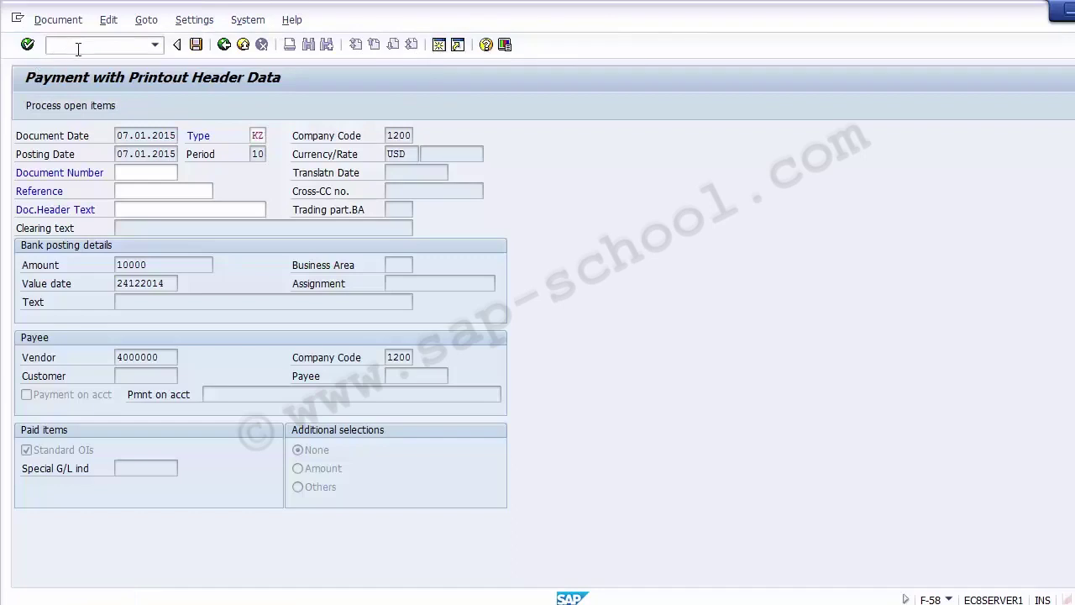
{"action": "key", "text": "F3"}
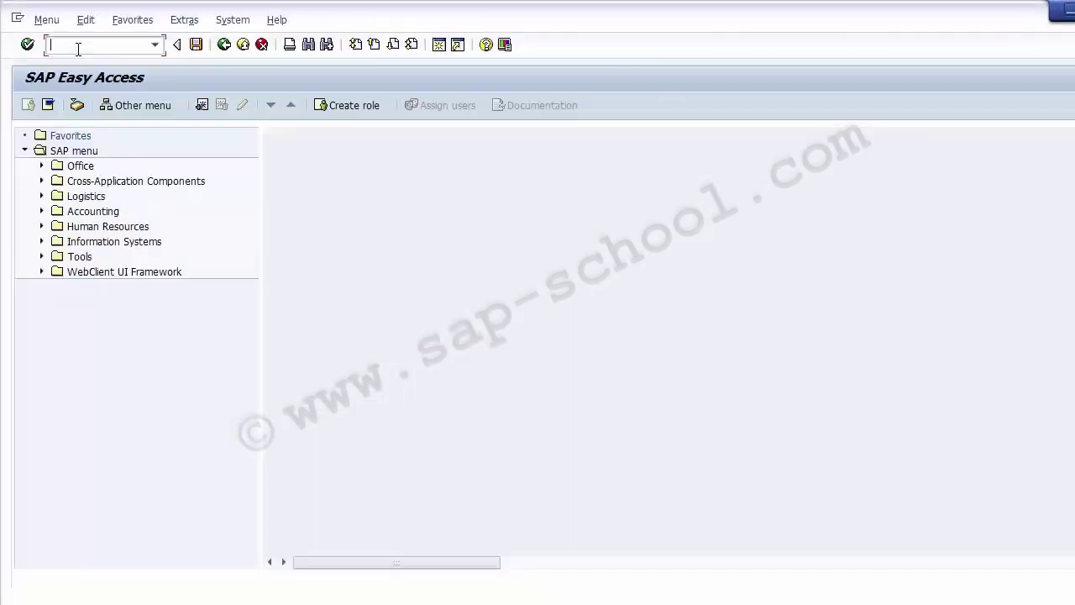
{"action": "type", "text": "fbn1"}
{"action": "key", "text": "Return"}
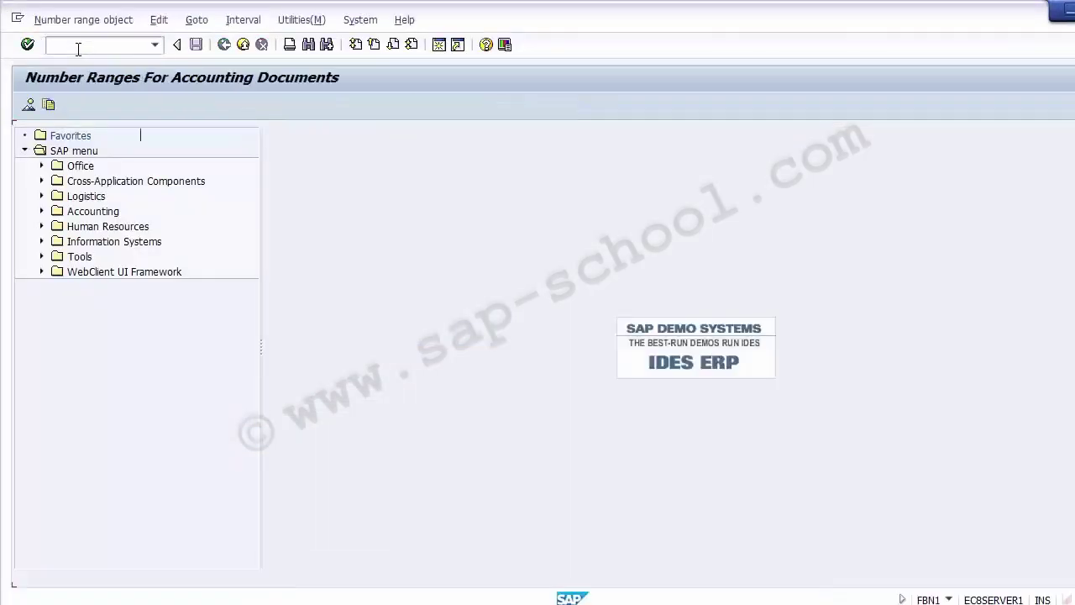
{"action": "type", "text": "1200"}
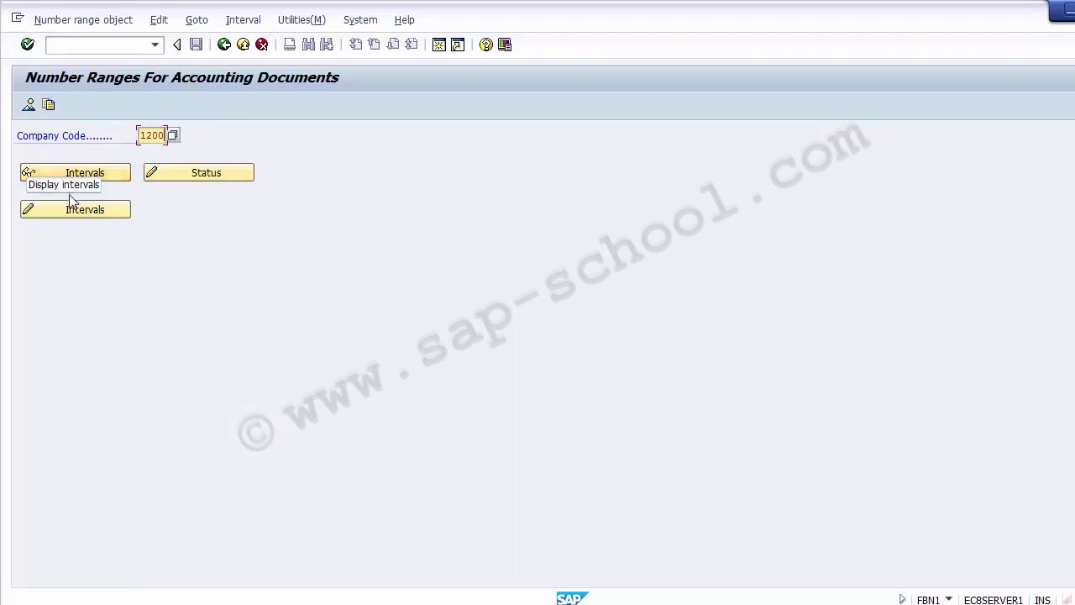
- Switch to transaction OBA7 and open the details of document type KZ, Vendor payment
{"action": "left_click", "coordinate": [79, 46]}
{"action": "type", "text": "/"}
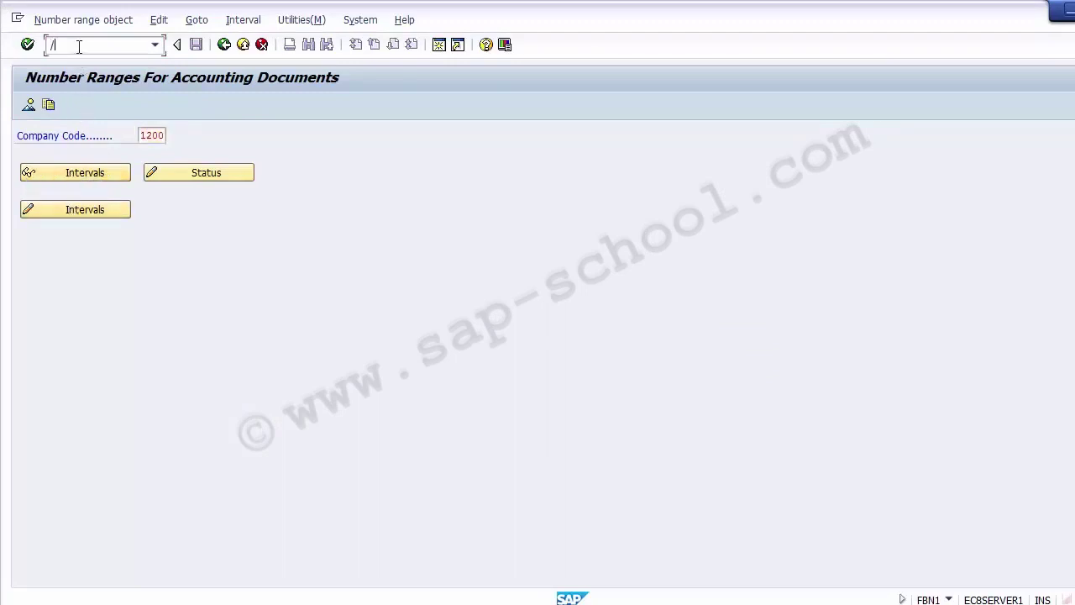
{"action": "type", "text": "noba7"}
{"action": "key", "text": "Return"}
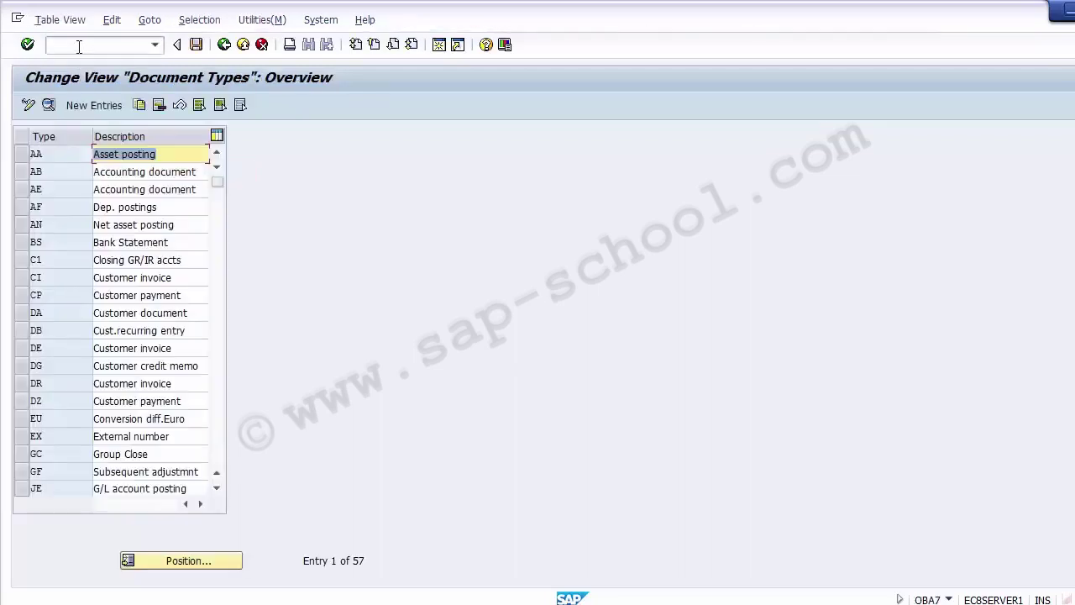
{"action": "key", "text": "Page_Down"}
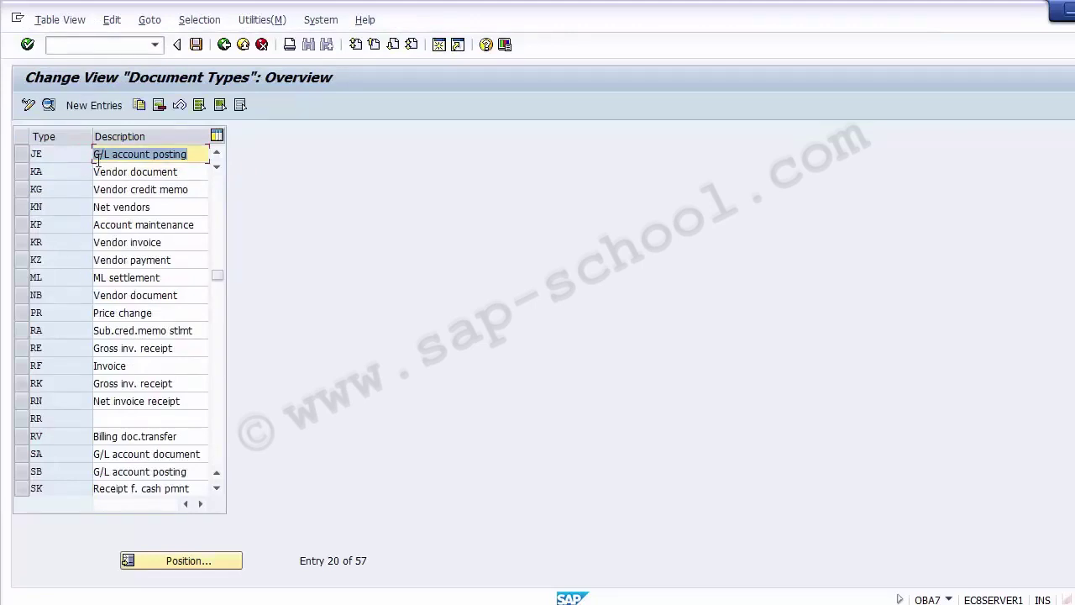
{"action": "double_click", "coordinate": [80, 261]}
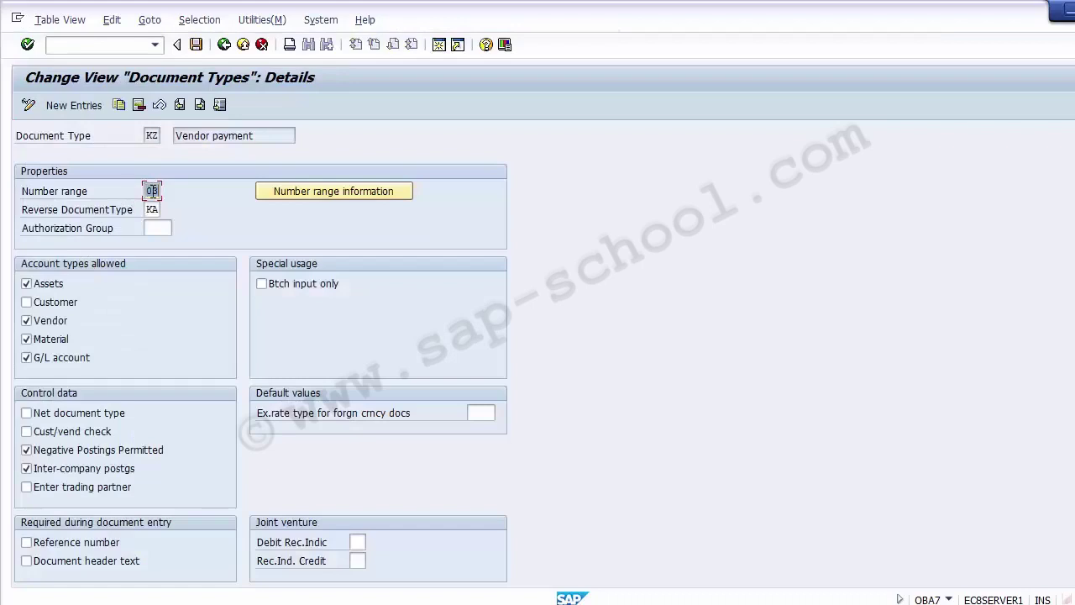
- Assign number range 18 to document type KZ and save it to the FICO Configurations customizing request
{"action": "key", "text": "F4"}
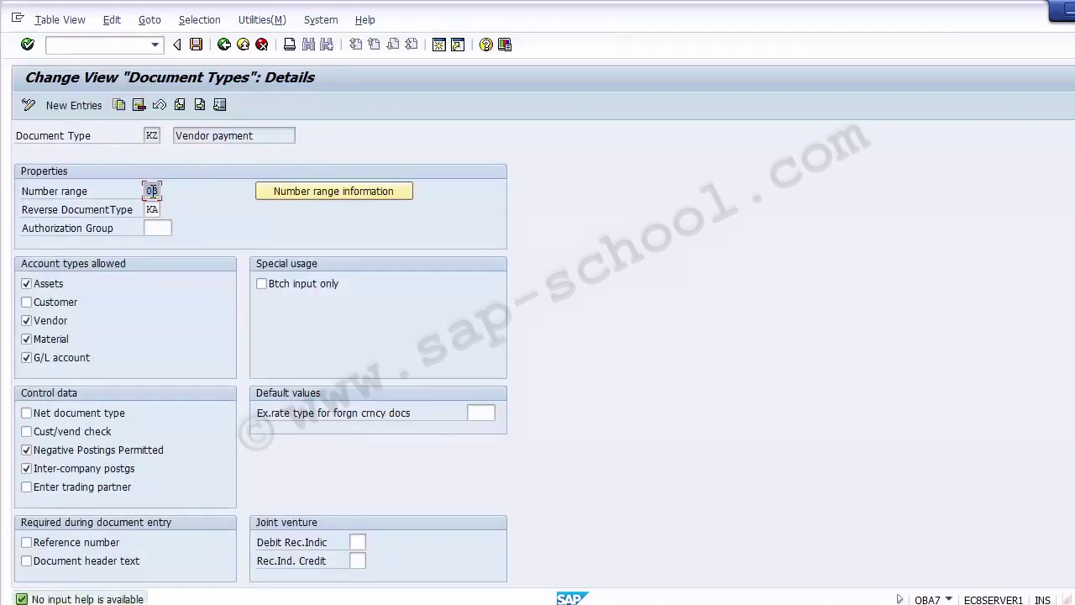
{"action": "key", "text": "Delete"}
{"action": "type", "text": "18"}
{"action": "key", "text": "Return"}
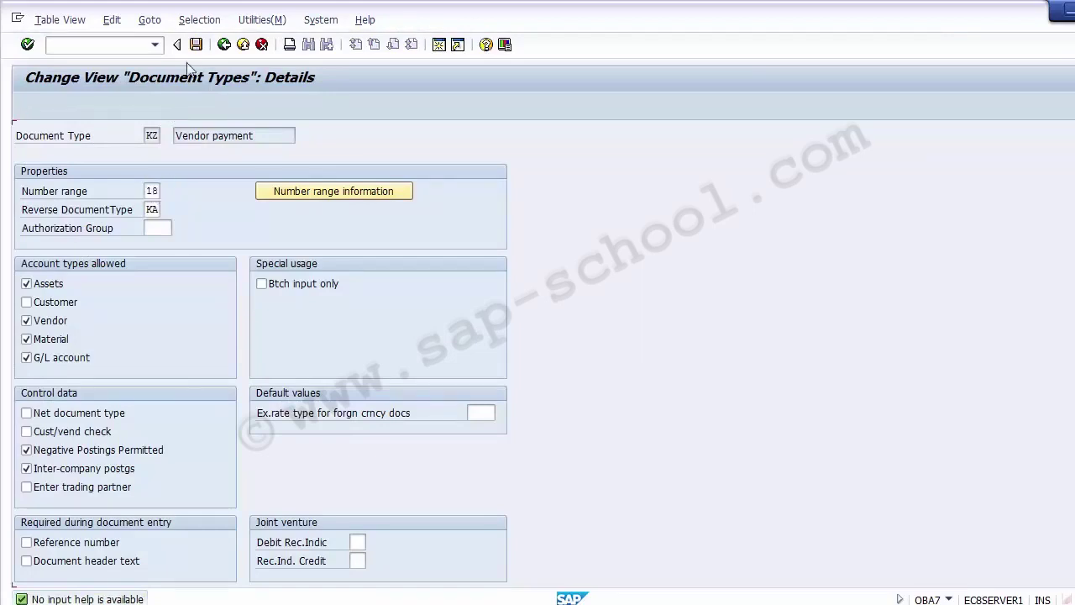
{"action": "left_click", "coordinate": [198, 43]}
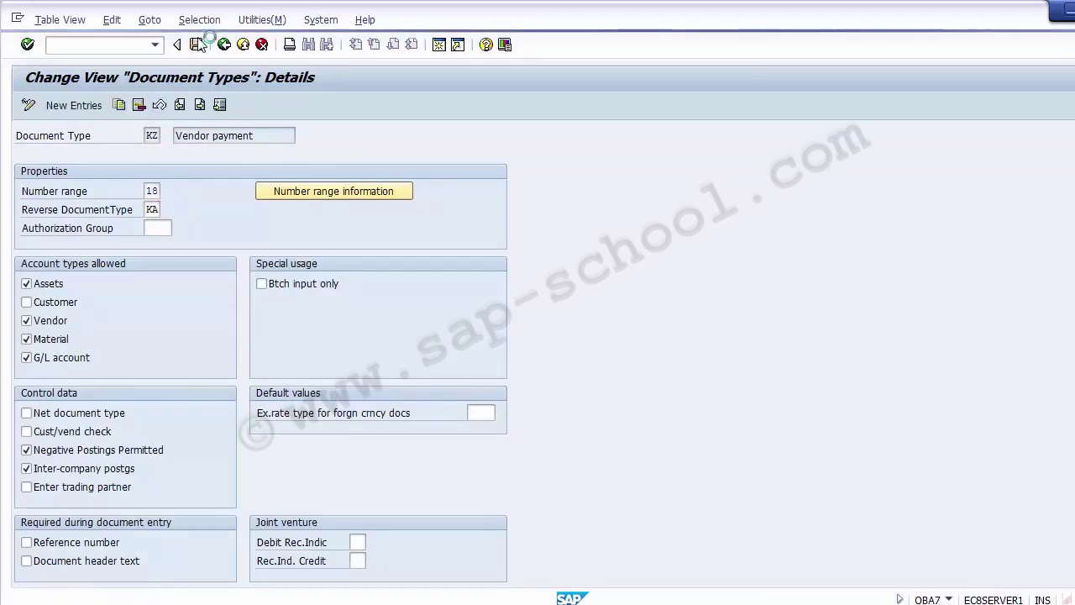
{"action": "left_click", "coordinate": [243, 45]}
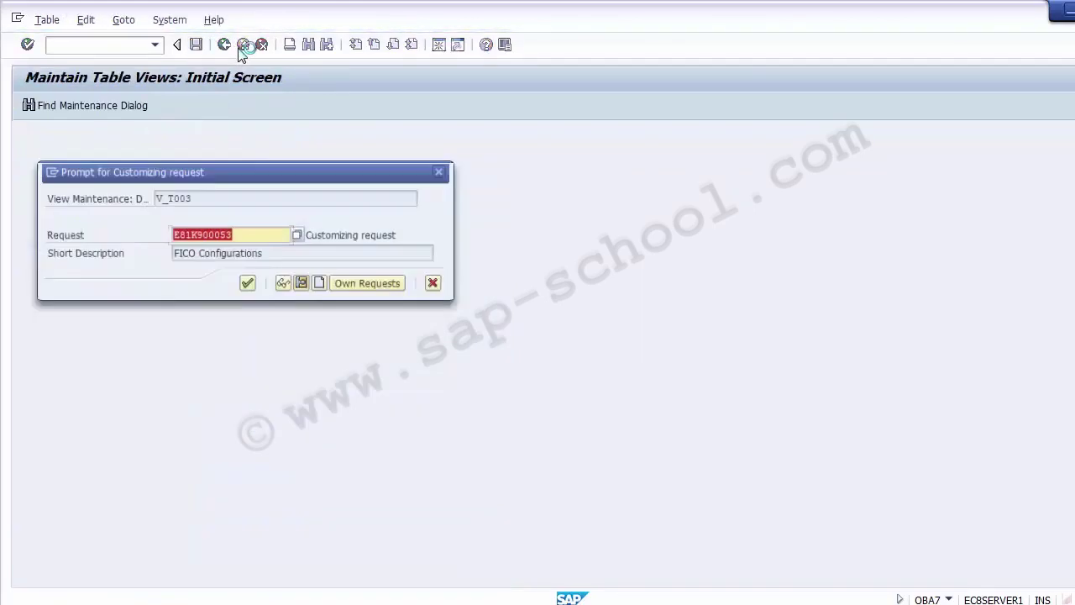
{"action": "left_click", "coordinate": [247, 284]}
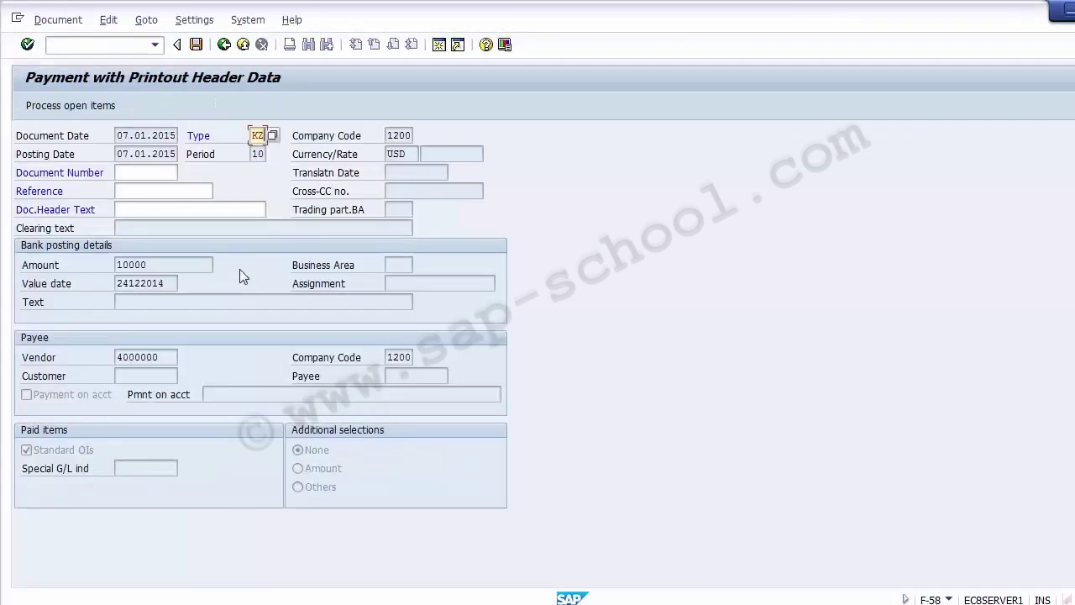
- Retry the pending vendor payment, and restart transaction F-58 with a fresh payment header
{"action": "key", "text": "Return"}
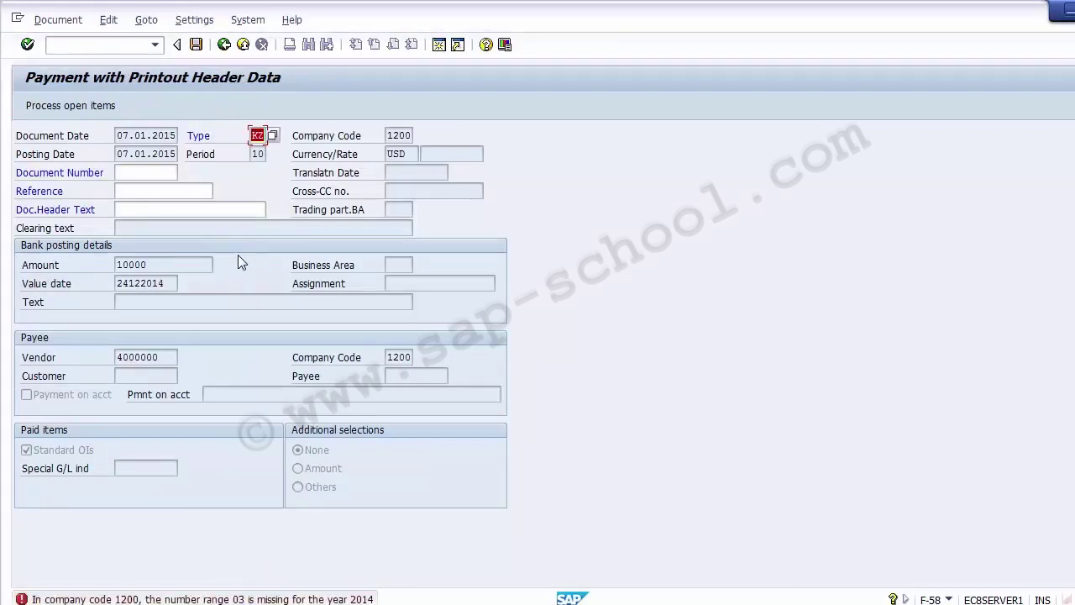
{"action": "left_click", "coordinate": [92, 45]}
{"action": "type", "text": "/nf-58"}
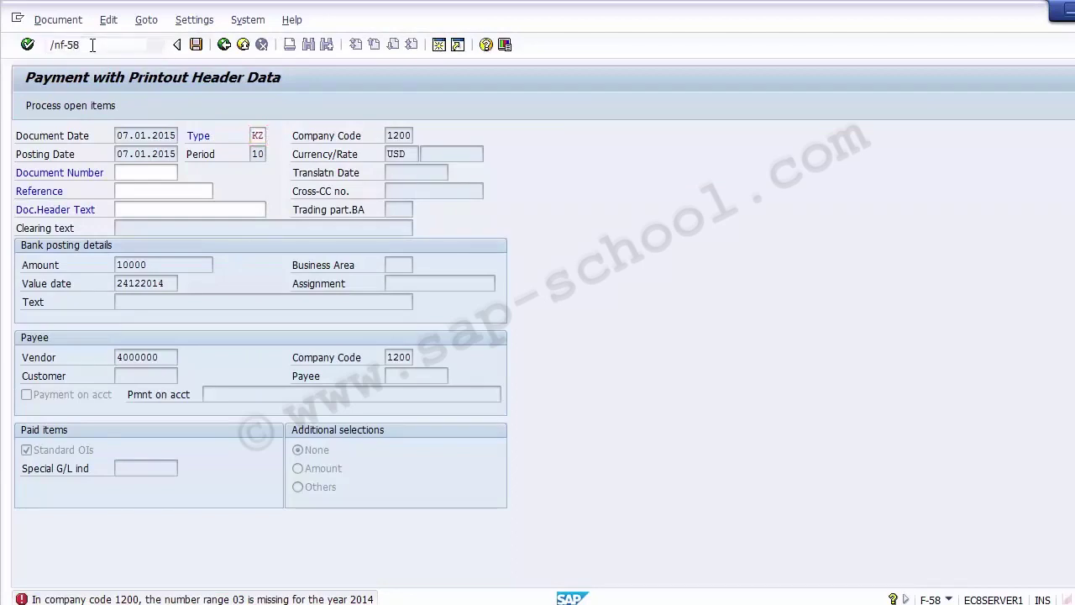
{"action": "key", "text": "Return"}
- Enter 10000 as the bank posting amount of the new payment
{"action": "key", "text": "Down"}
{"action": "key", "text": "Down"}
{"action": "key", "text": "Down"}
{"action": "key", "text": "Down"}
{"action": "key", "text": "Down"}
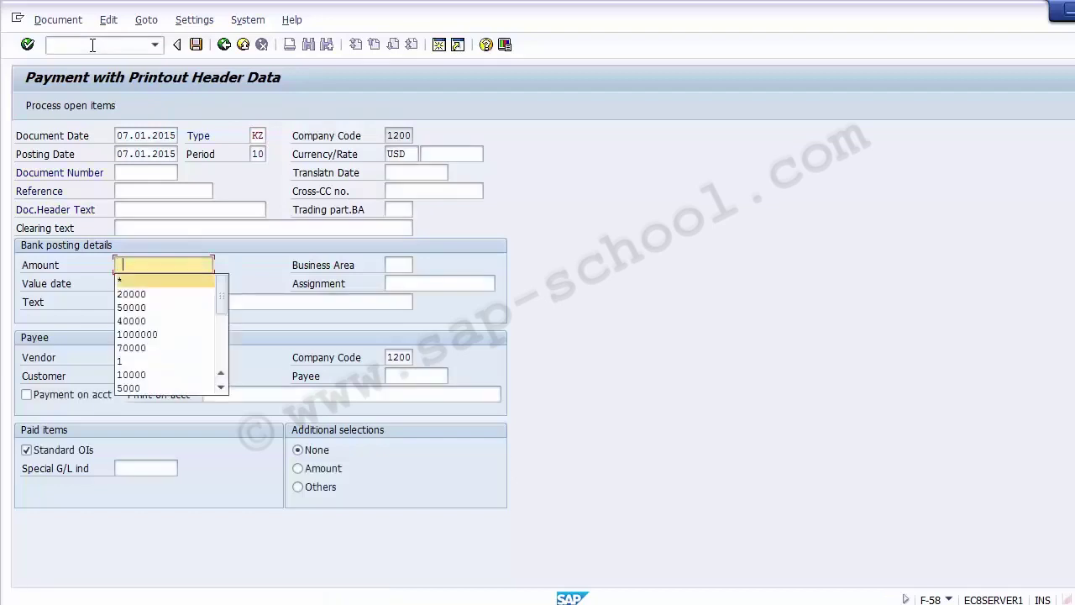
{"action": "key", "text": "Up"}
{"action": "key", "text": "Up"}
{"action": "key", "text": "Up"}
{"action": "key", "text": "Up"}
{"action": "key", "text": "Up"}
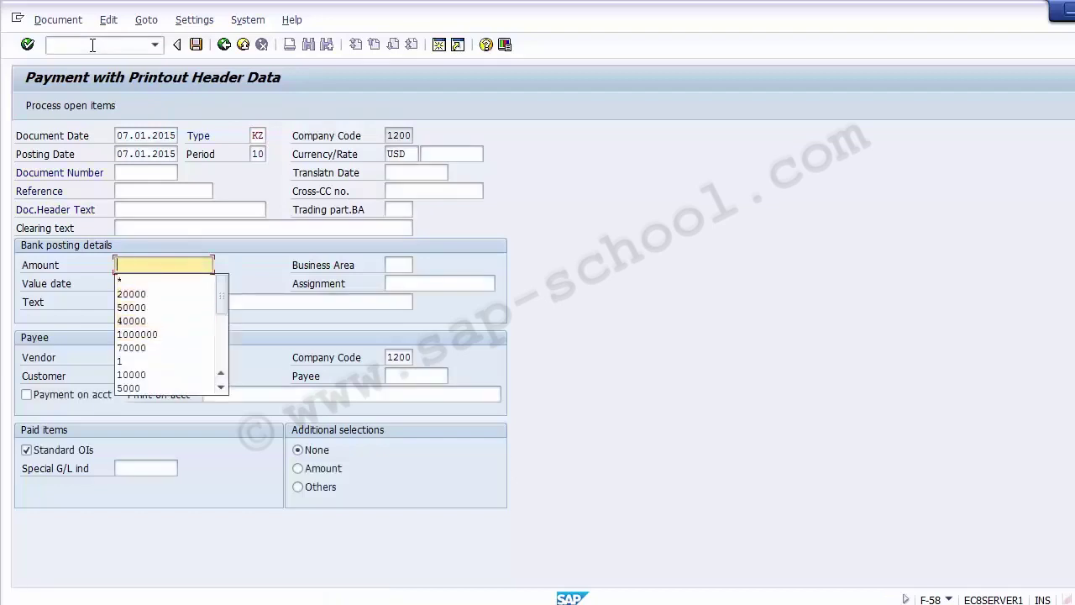
{"action": "type", "text": "100"}
{"action": "key", "text": "Down"}
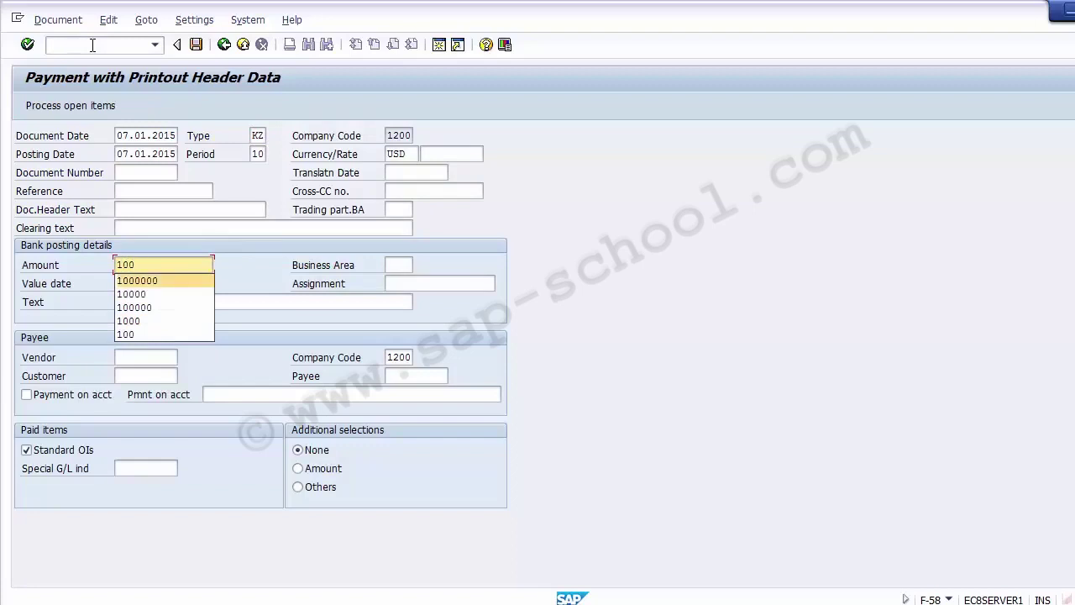
{"action": "key", "text": "Down"}
{"action": "key", "text": "Return"}
- Set the value date in the bank posting details to 24122014
{"action": "key", "text": "Tab"}
{"action": "key", "text": "Tab"}
{"action": "key", "text": "Down"}
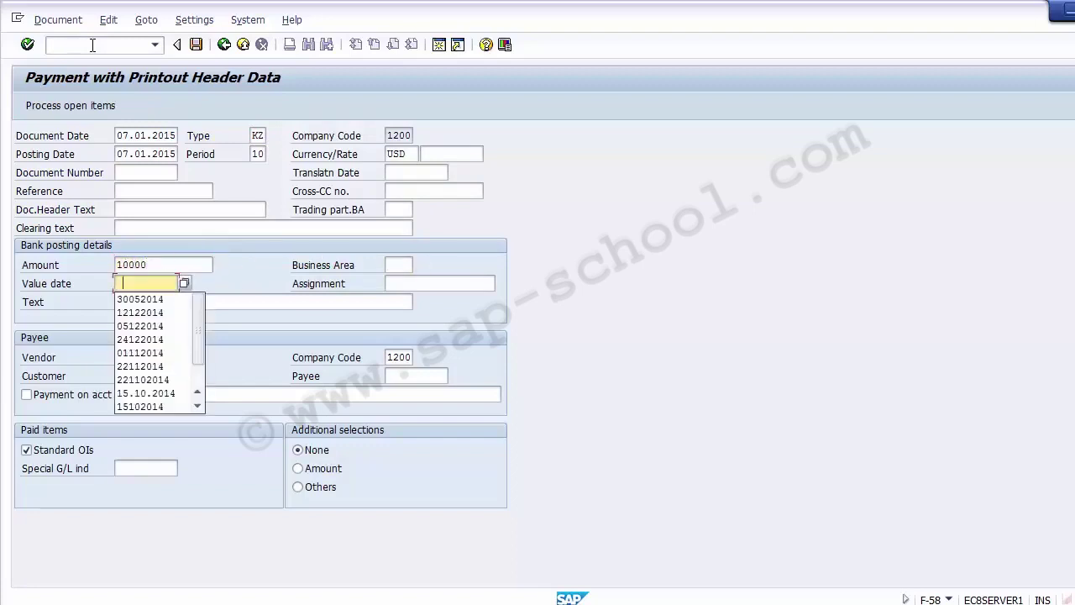
{"action": "key", "text": "Down"}
{"action": "key", "text": "Down"}
{"action": "key", "text": "Return"}
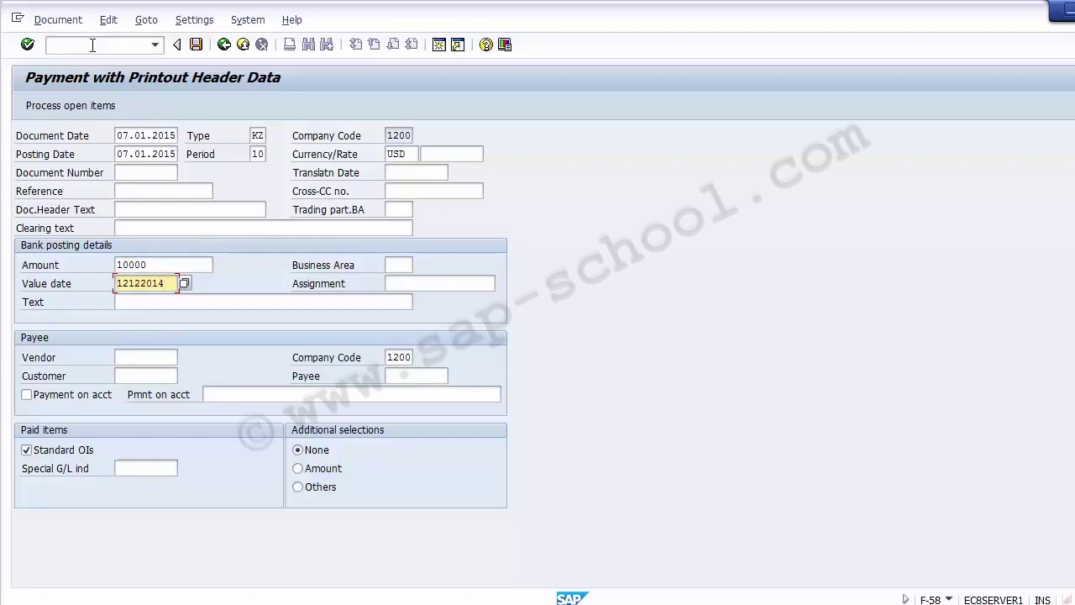
{"action": "key", "text": "Delete"}
{"action": "key", "text": "Delete"}
{"action": "type", "text": "24"}
{"action": "key", "text": "Tab"}
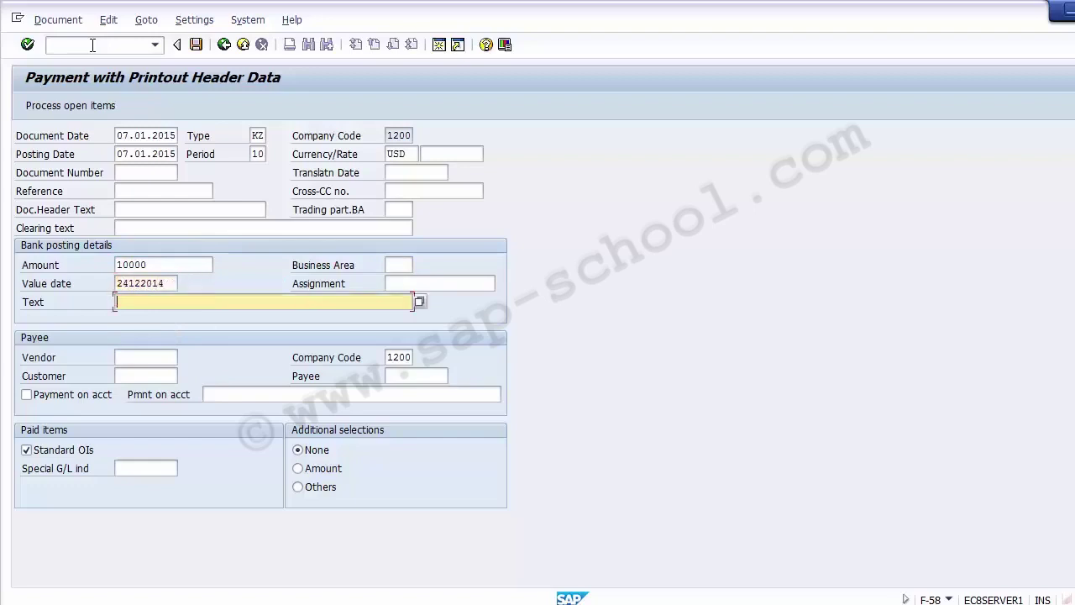
- Choose TCS's vendor number as the payee and proceed to the vendor's open items
{"action": "key", "text": "Tab"}
{"action": "key", "text": "Tab"}
{"action": "key", "text": "shift+Tab"}
{"action": "key", "text": "Down"}
{"action": "key", "text": "Down"}
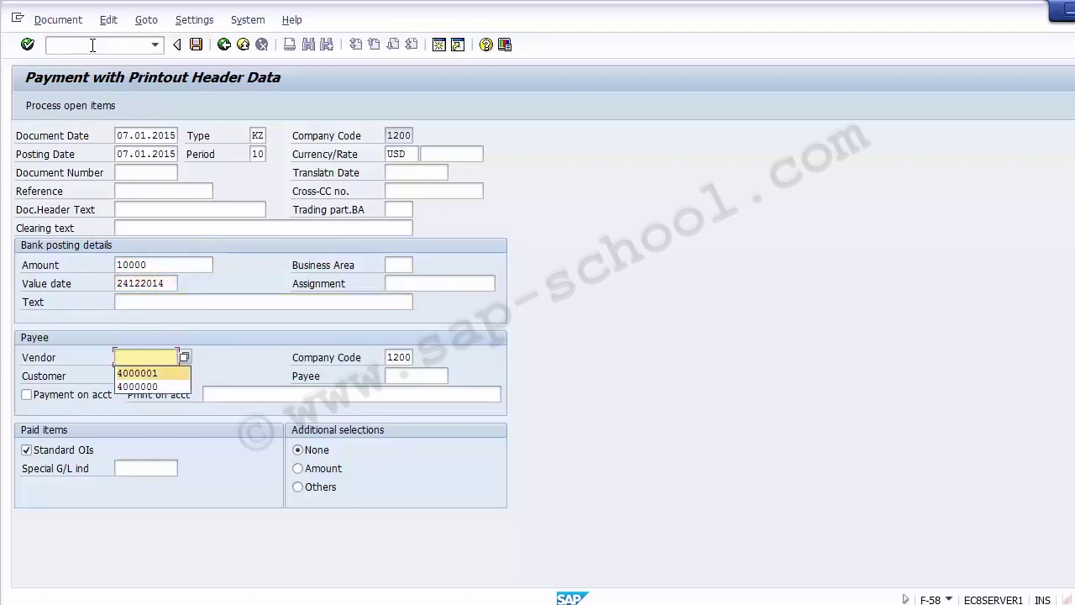
{"action": "key", "text": "Down"}
{"action": "key", "text": "Return"}
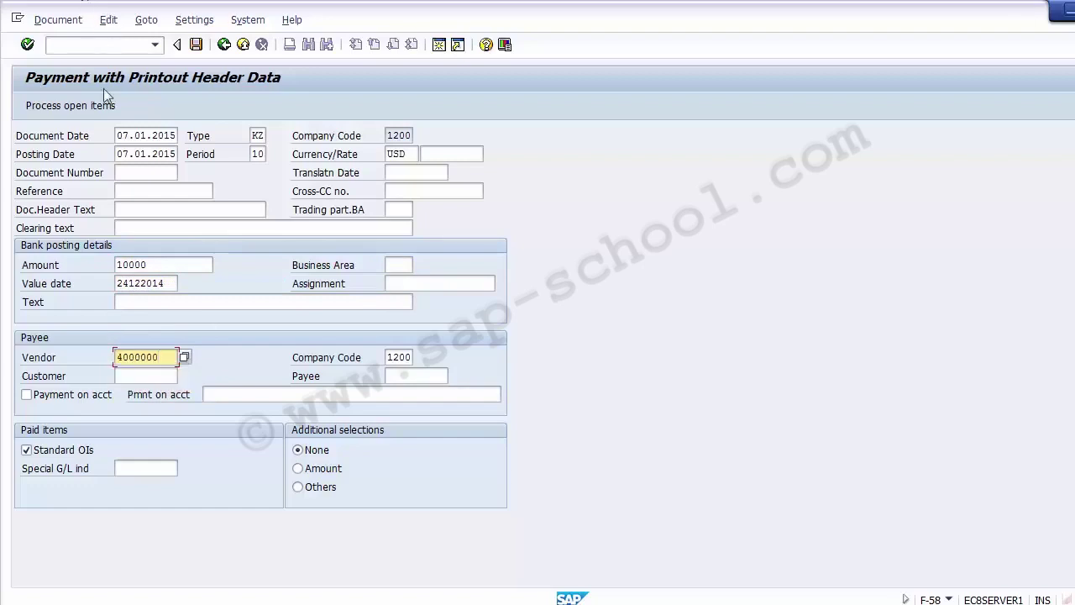
{"action": "left_click", "coordinate": [80, 109]}
{"action": "left_click", "coordinate": [81, 109]}
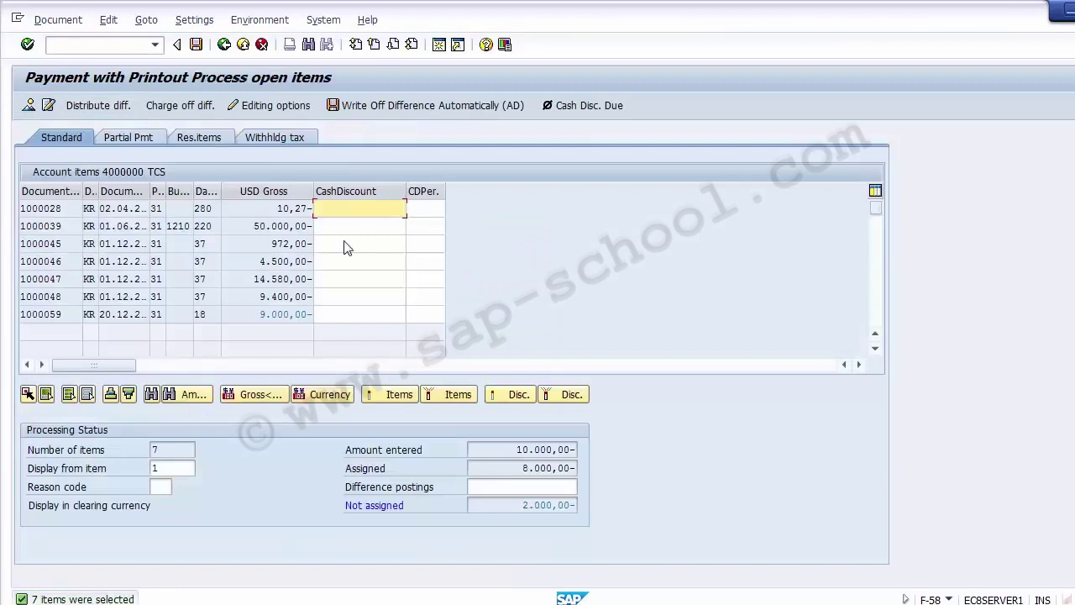
- Deactivate the 9.000,00 USD open item and activate it again for the payment
{"action": "left_click", "coordinate": [286, 321]}
{"action": "double_click", "coordinate": [286, 315]}
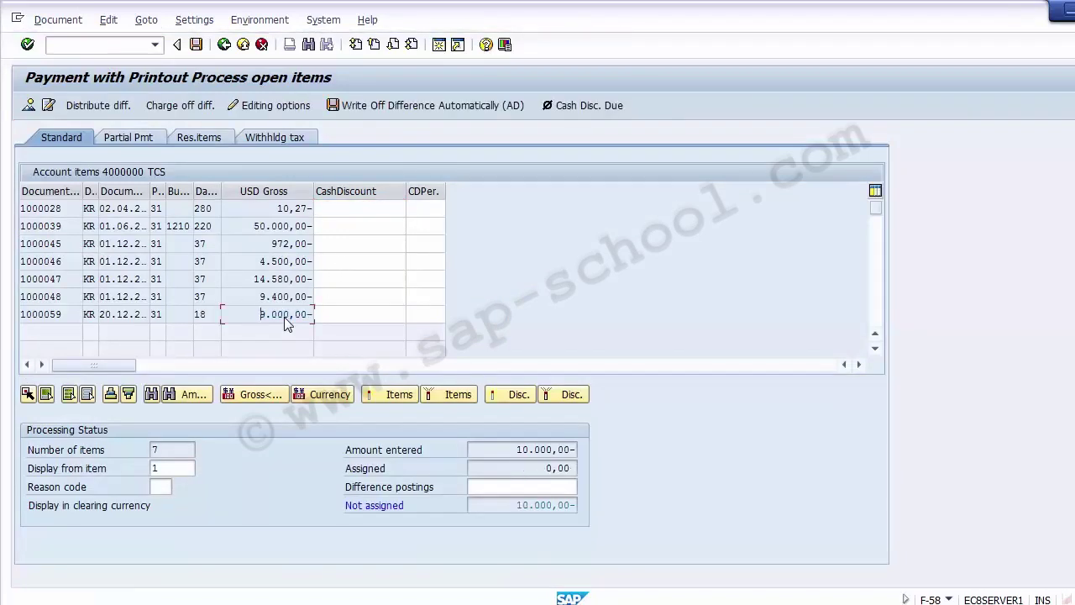
{"action": "double_click", "coordinate": [285, 315]}
- In the document overview, set the CITIBANK Outgoing item's amount to * for automatic calculation and return to the open items
{"action": "left_click", "coordinate": [31, 106]}
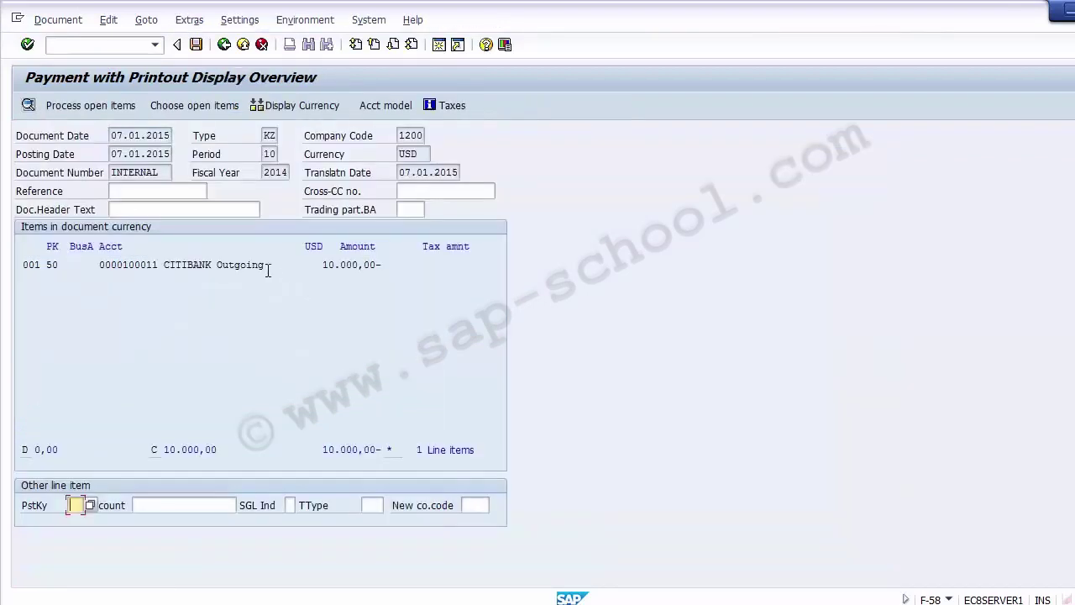
{"action": "double_click", "coordinate": [252, 267]}
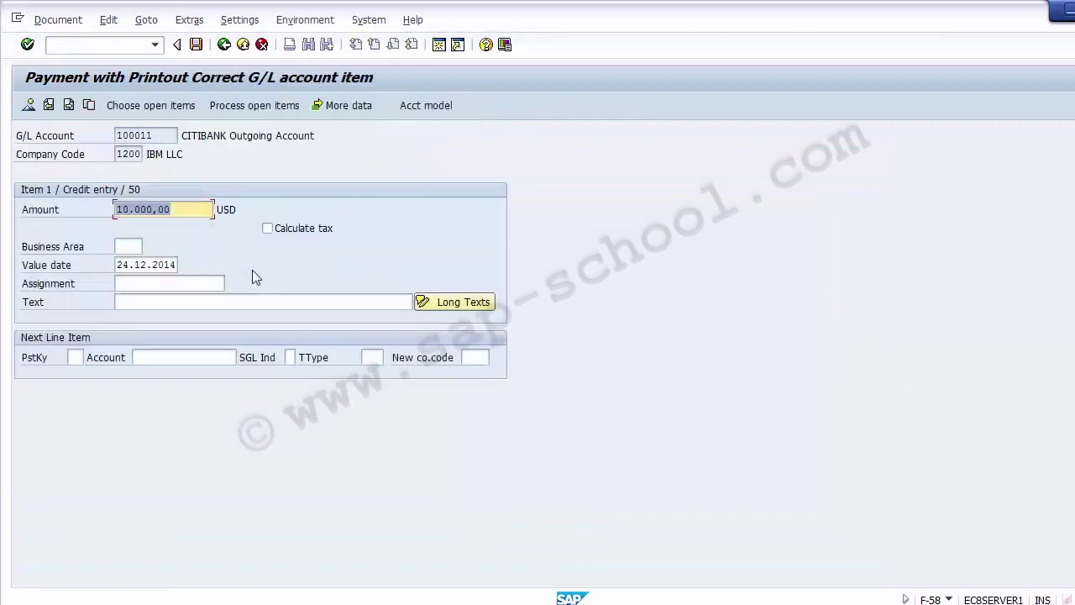
{"action": "type", "text": "*"}
{"action": "key", "text": "Return"}
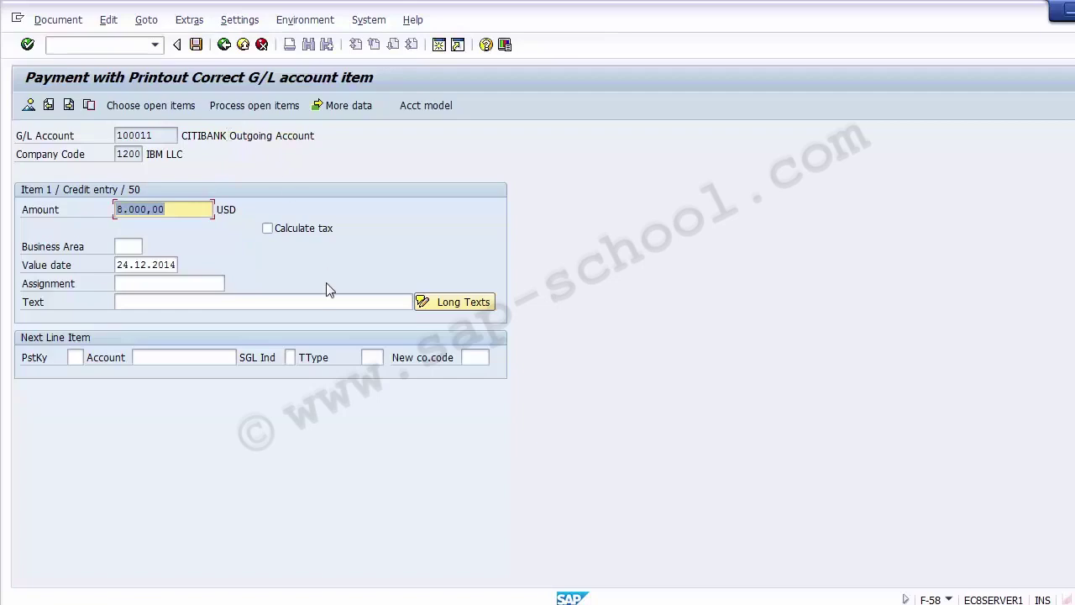
{"action": "left_click", "coordinate": [236, 112]}
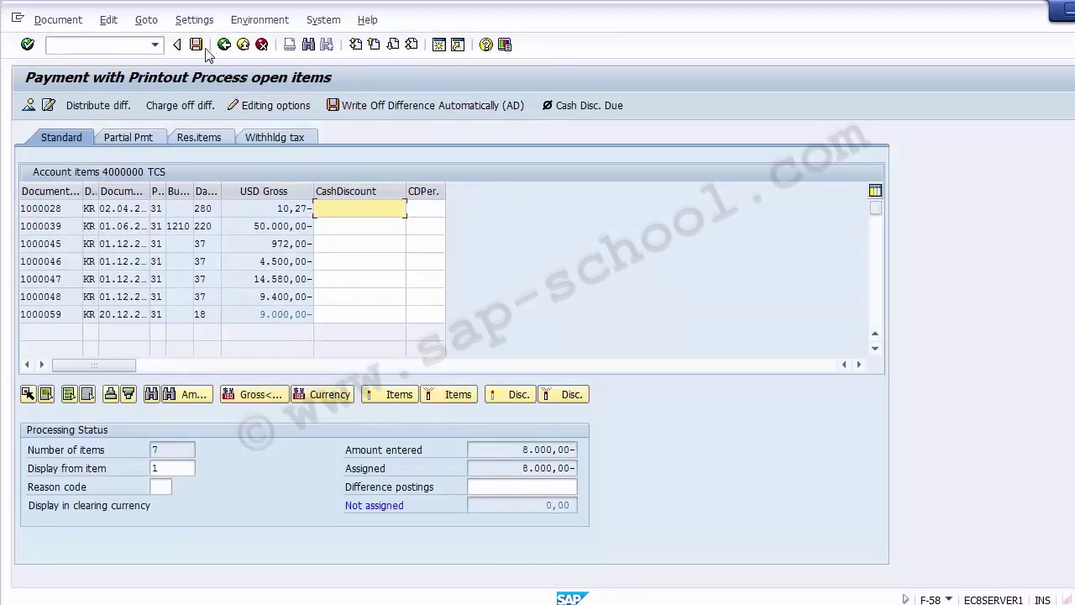
- Simulate the vendor payment, post it in company code 1200 and acknowledge the posting
{"action": "left_click", "coordinate": [55, 20]}
{"action": "left_click", "coordinate": [68, 59]}
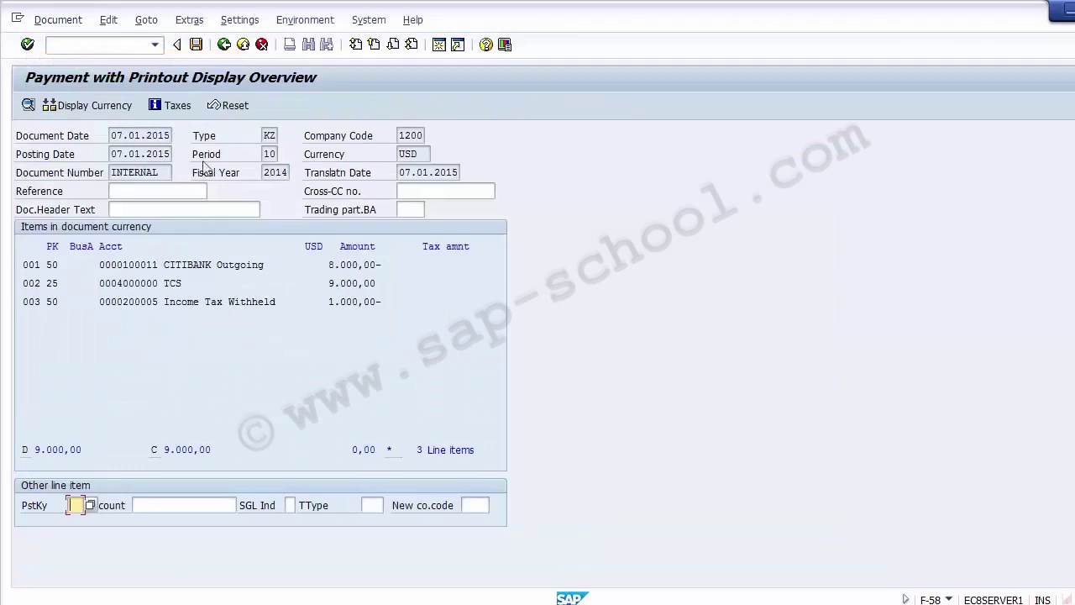
{"action": "left_click", "coordinate": [196, 45]}
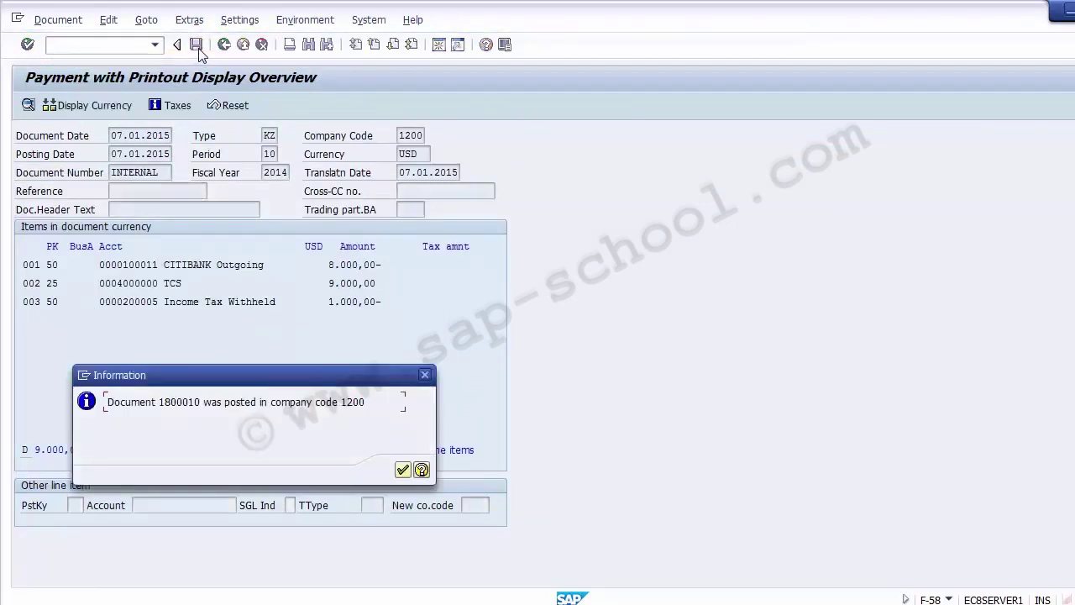
{"action": "left_click", "coordinate": [402, 470]}
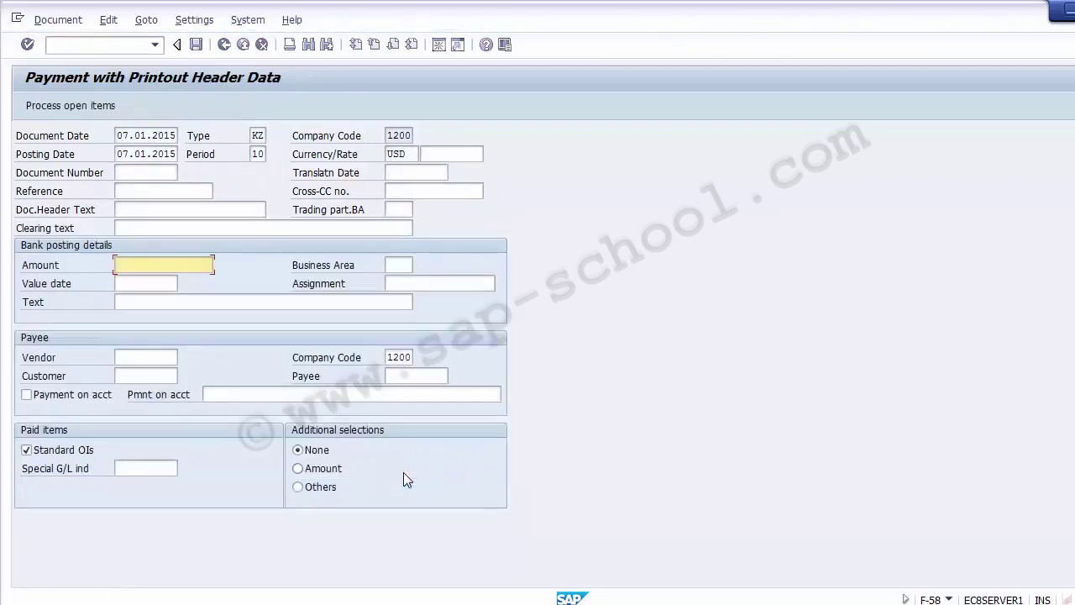
- Display the posted payment document, check the cost center and profit center of its line items, and leave the document
{"action": "left_click", "coordinate": [57, 19]}
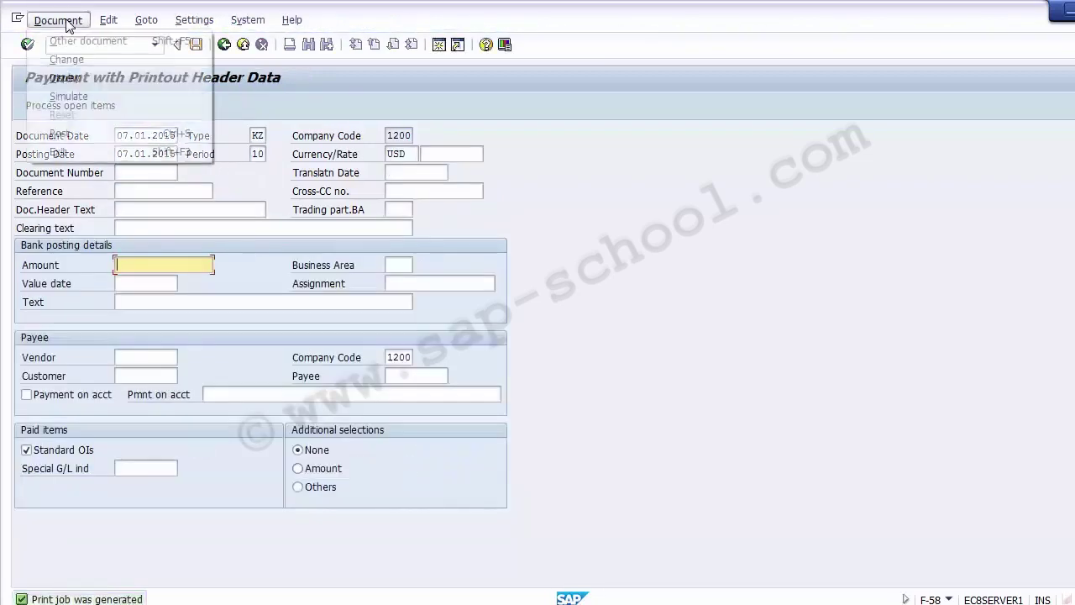
{"action": "left_click", "coordinate": [80, 74]}
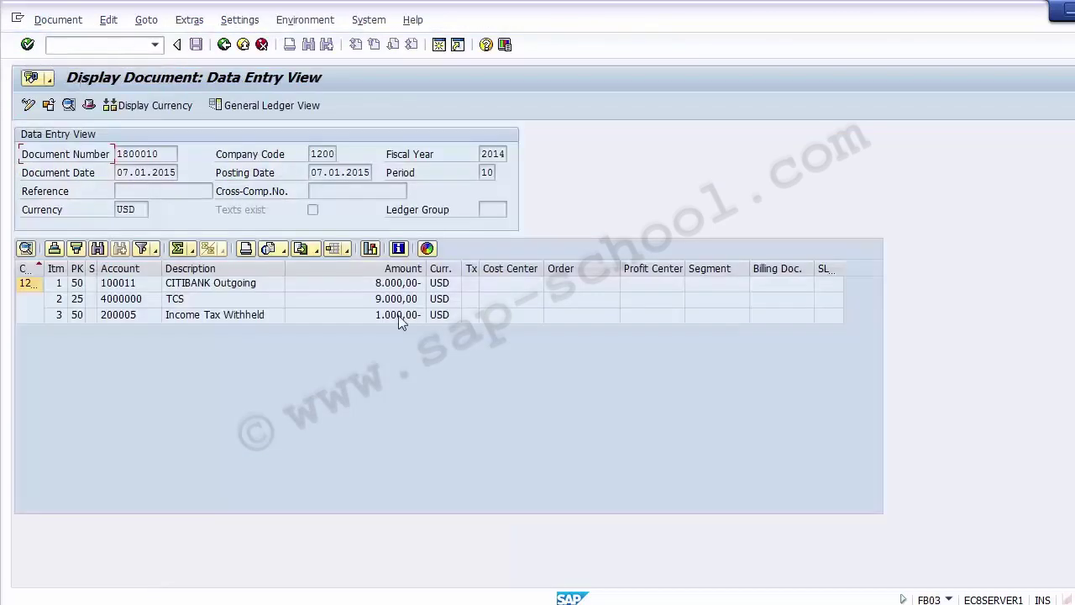
{"action": "left_click", "coordinate": [501, 298]}
{"action": "left_click", "coordinate": [504, 284]}
{"action": "left_click", "coordinate": [503, 313]}
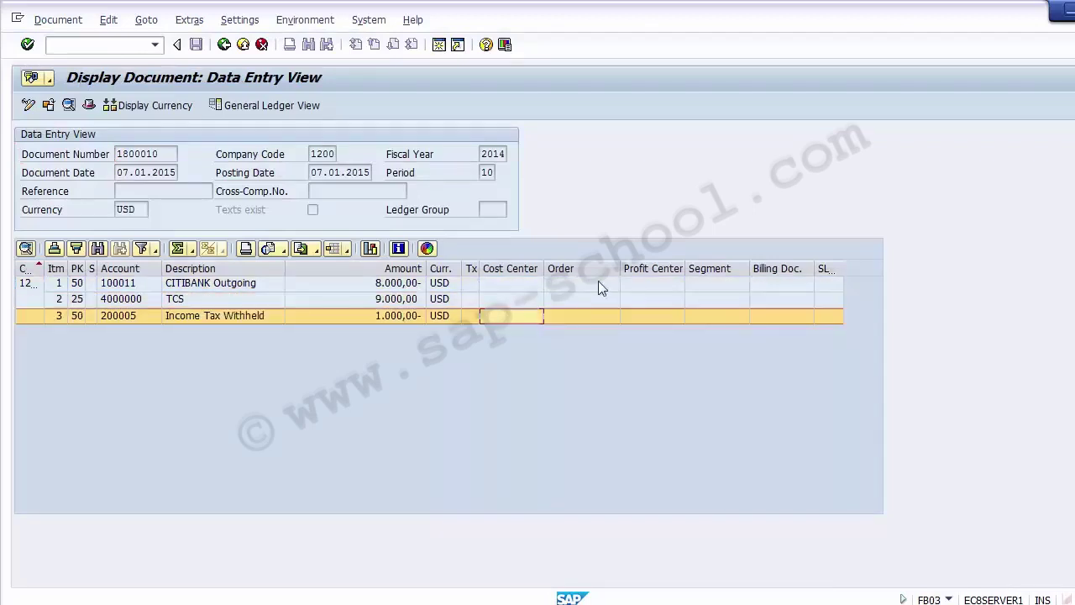
{"action": "left_click", "coordinate": [641, 285]}
{"action": "left_click", "coordinate": [640, 299]}
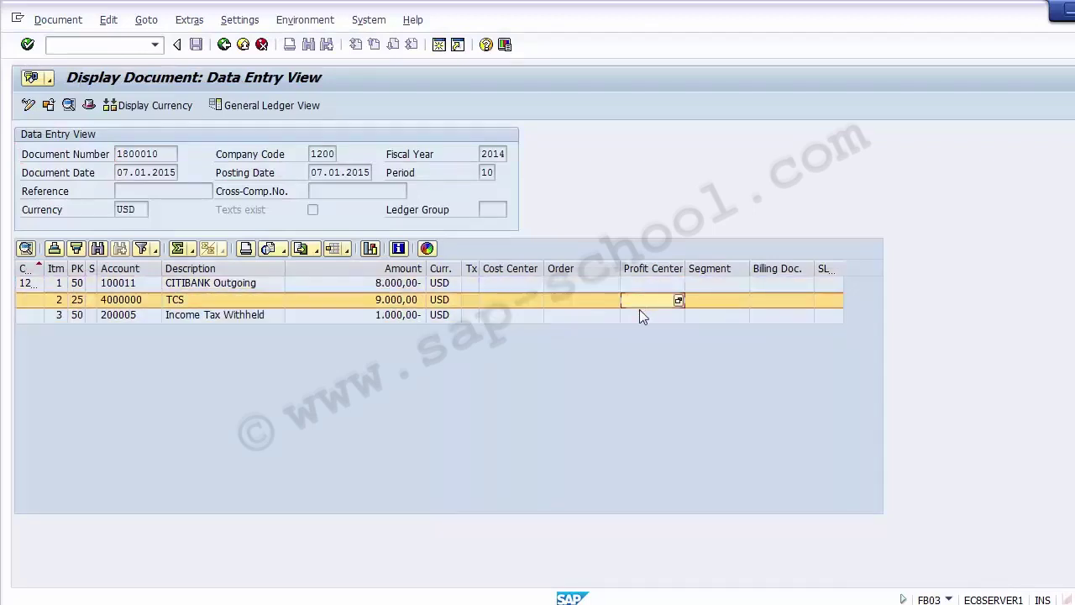
{"action": "left_click", "coordinate": [130, 46]}
{"action": "type", "text": "/n"}
{"action": "key", "text": "Return"}
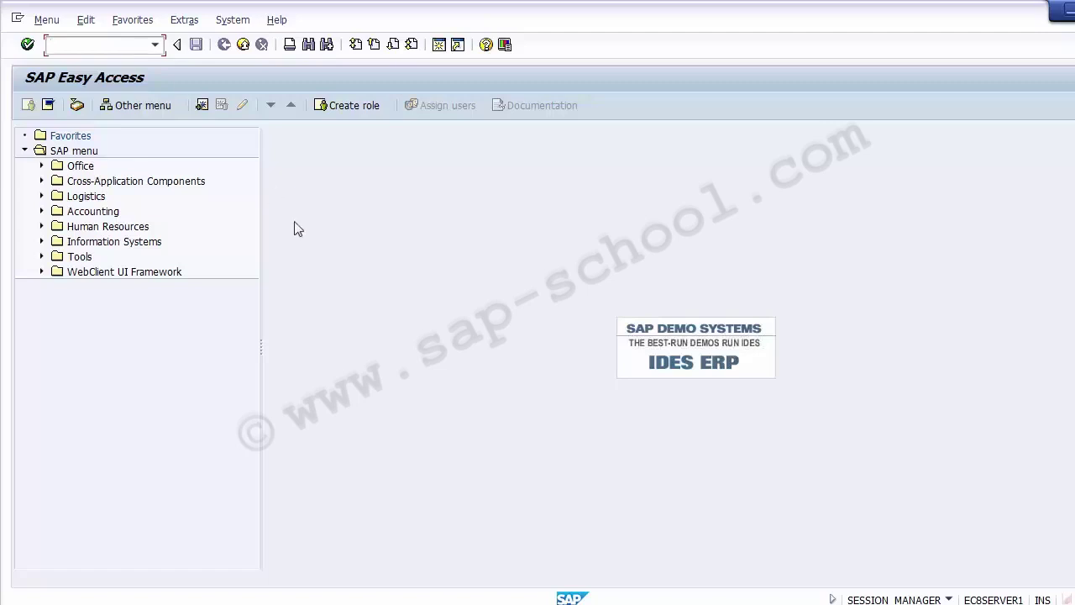
- In the other session, look up the field status group of G/L account 400000 in company code 1200 and leave the account display
{"action": "left_click", "coordinate": [411, 603]}
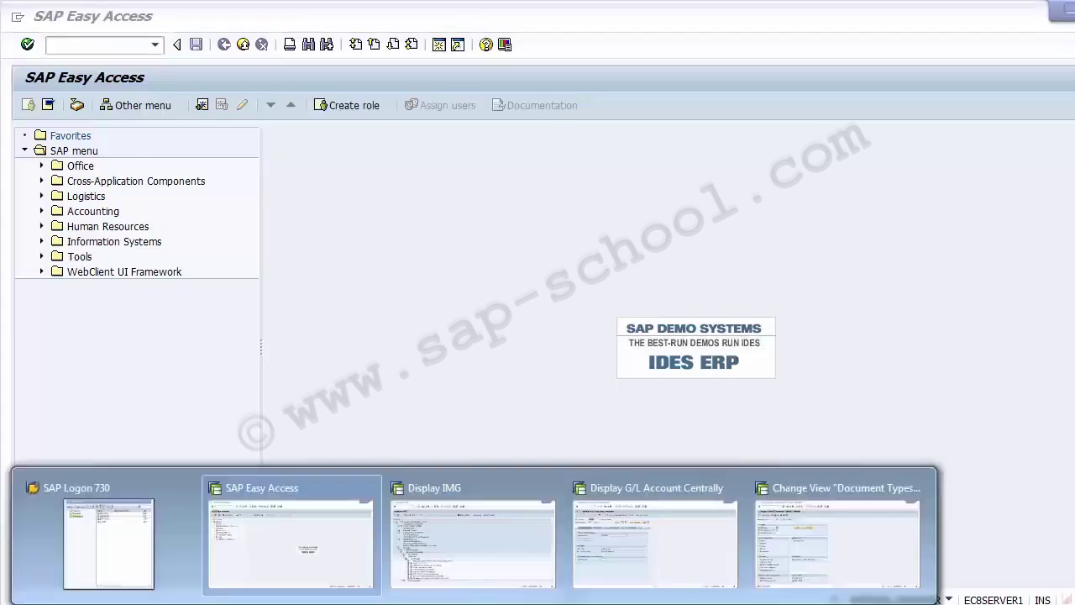
{"action": "left_click", "coordinate": [644, 556]}
{"action": "left_click", "coordinate": [251, 194]}
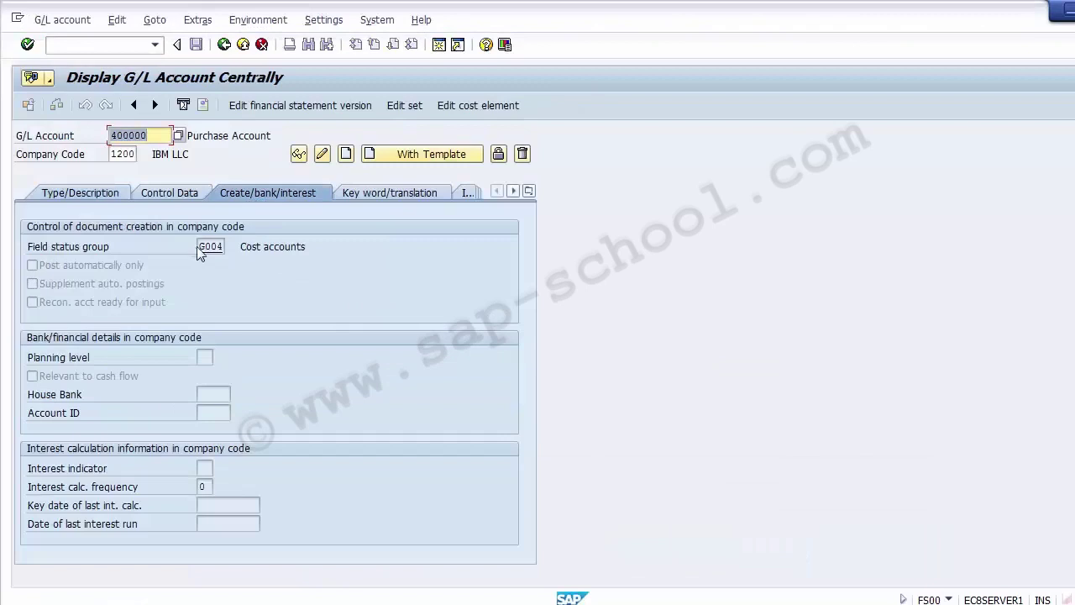
{"action": "left_click_drag", "start_coordinate": [198, 246], "coordinate": [227, 249]}
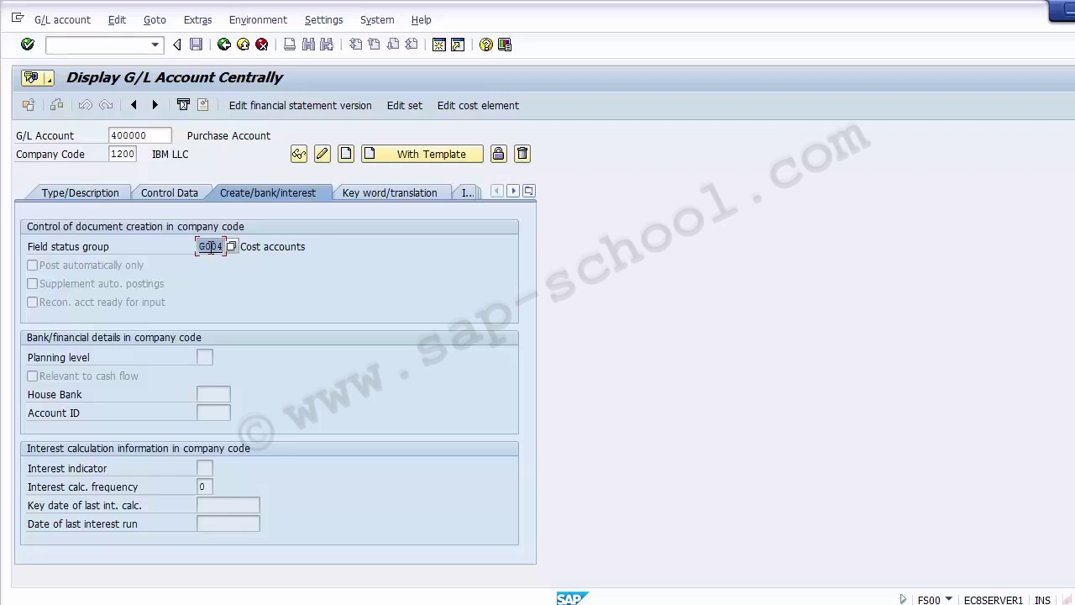
{"action": "left_click", "coordinate": [79, 49]}
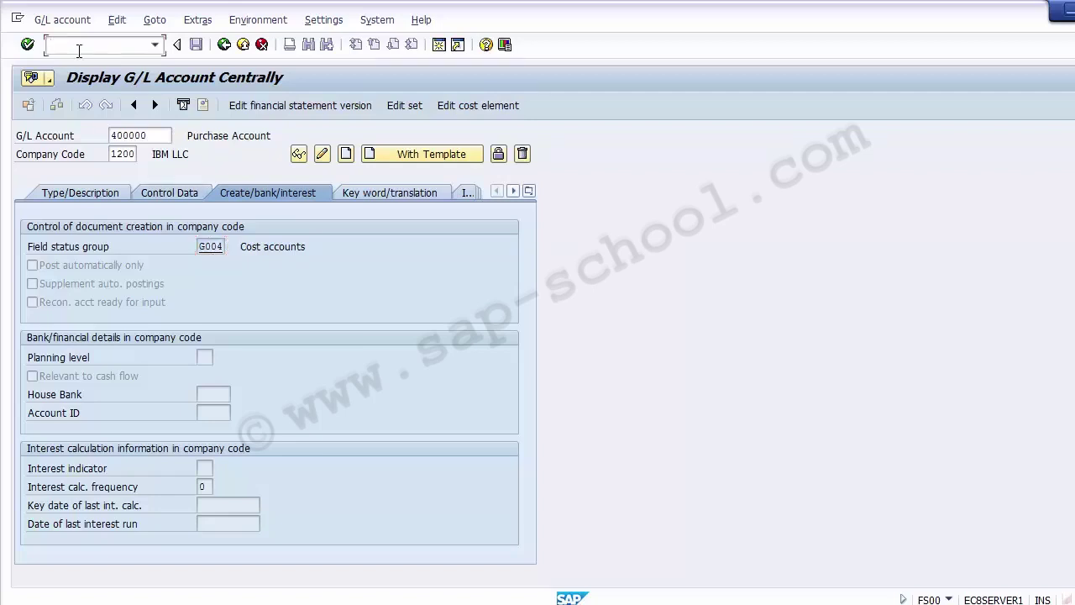
{"action": "key", "text": "F3"}
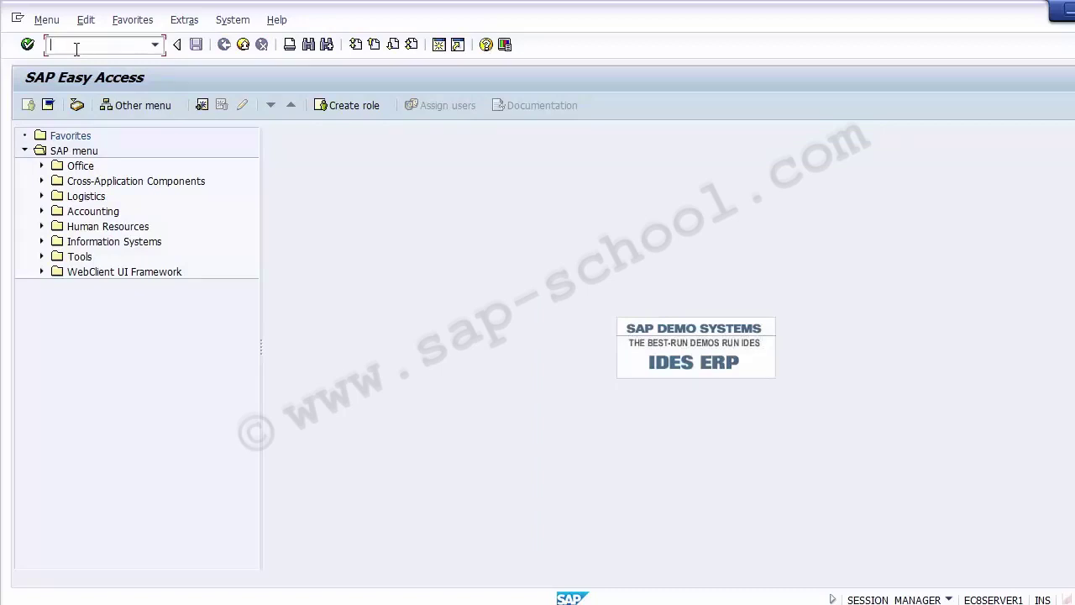
- Start transaction OBC4 and open the field status groups of field status variant 1200
{"action": "type", "text": "OBCS"}
{"action": "key", "text": "BackSpace"}
{"action": "type", "text": "4"}
{"action": "key", "text": "ctrl+a"}
{"action": "key", "text": "BackSpace"}
{"action": "type", "text": "obc4"}
{"action": "key", "text": "Return"}
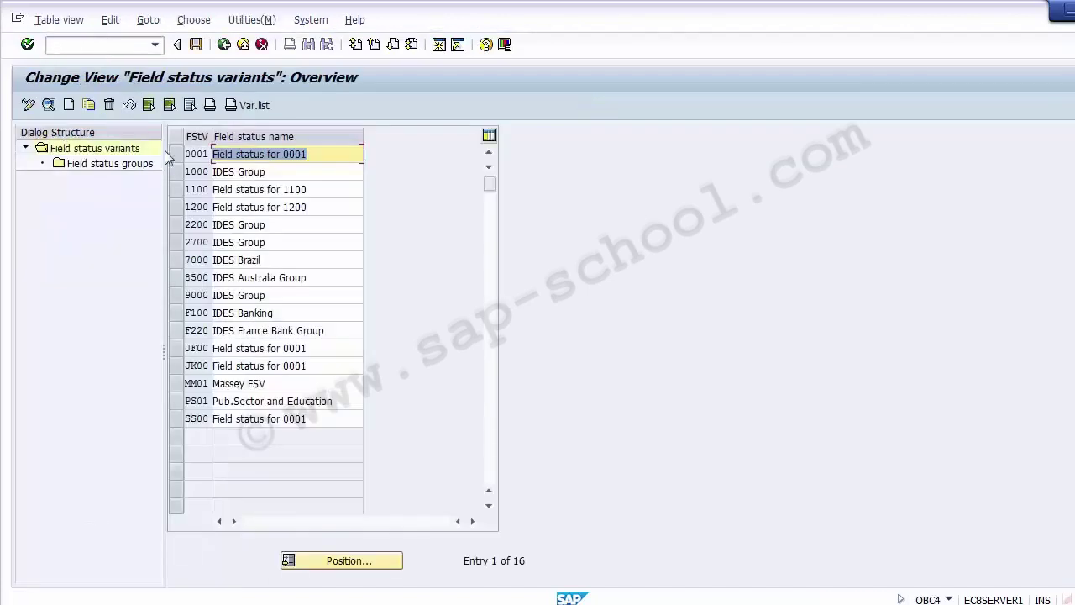
{"action": "left_click", "coordinate": [186, 210]}
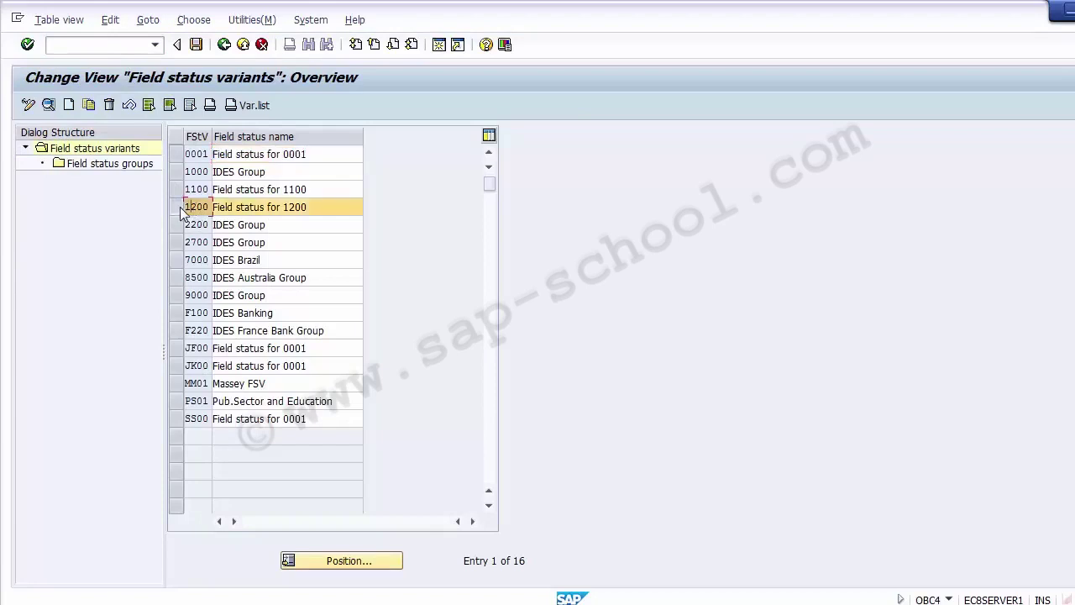
{"action": "double_click", "coordinate": [101, 166]}
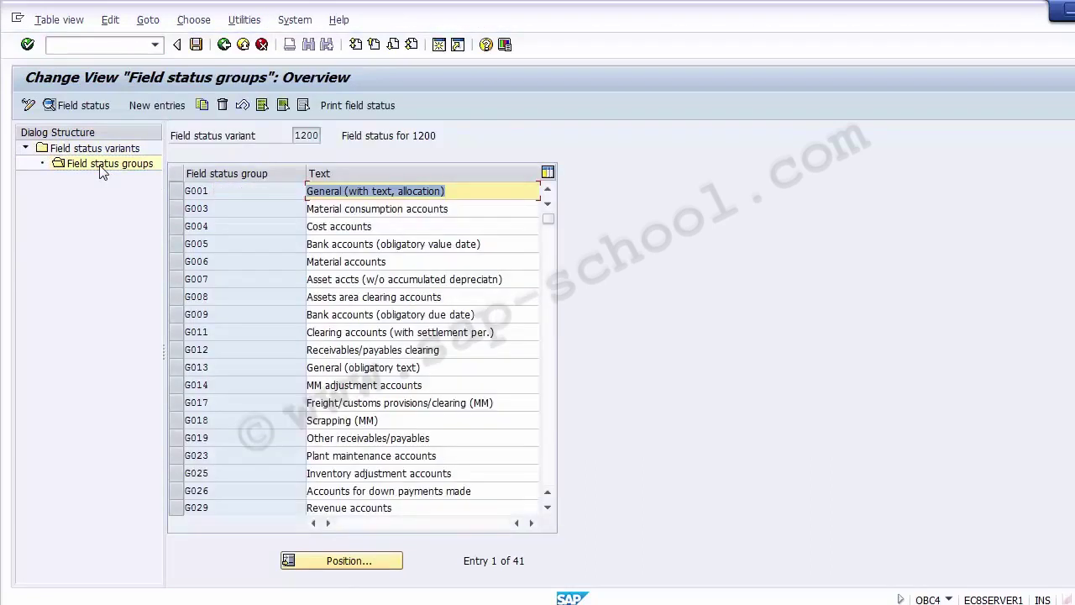
- Make Cost center a required entry in field status group G004's additional account assignments and save it under the FICO Configurations request
{"action": "left_click", "coordinate": [223, 227]}
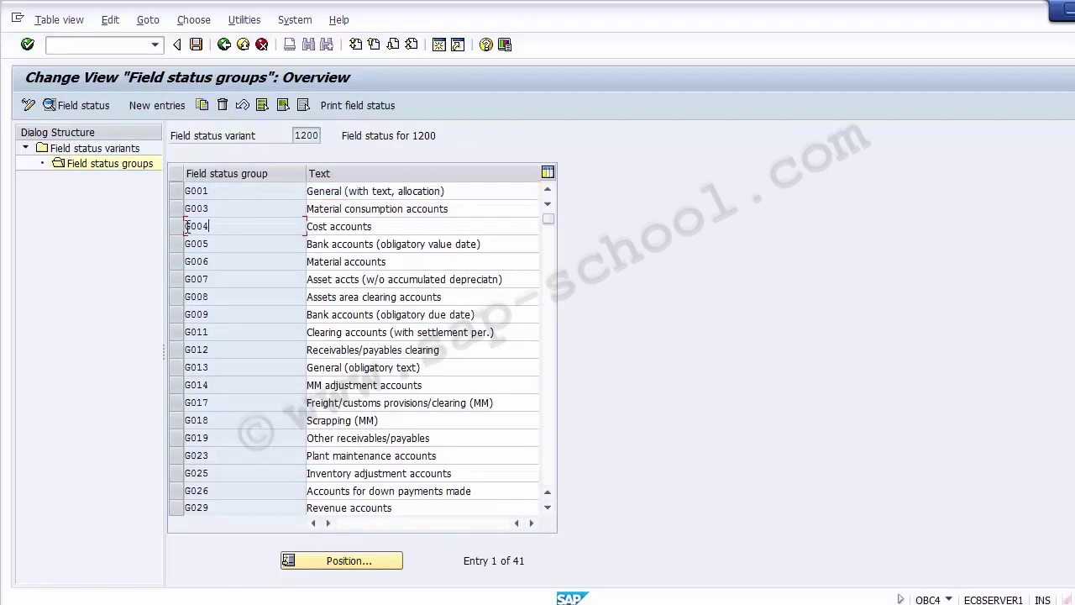
{"action": "left_click", "coordinate": [178, 226]}
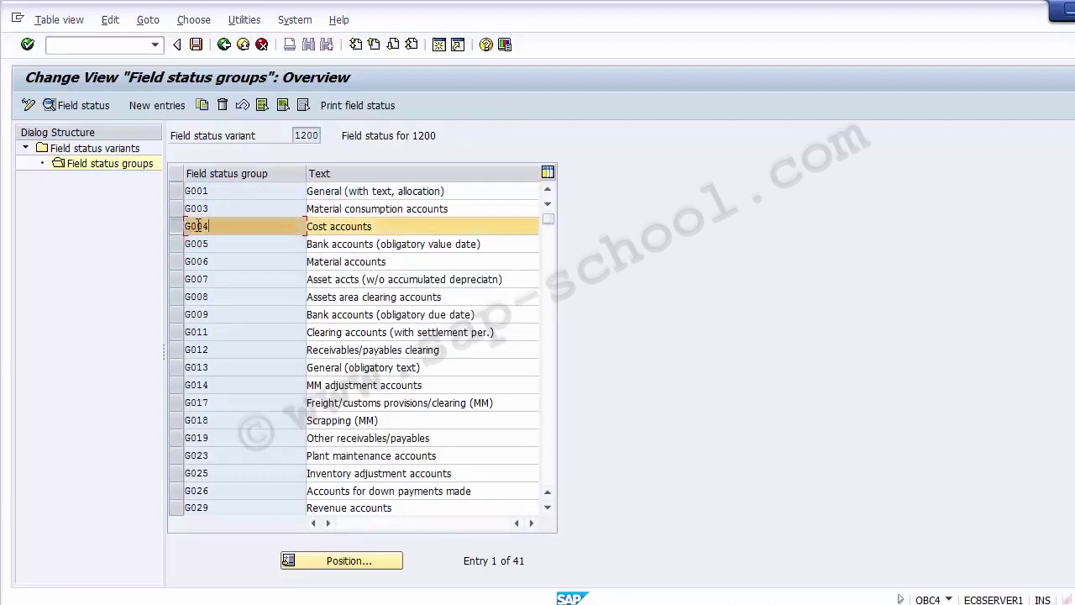
{"action": "double_click", "coordinate": [200, 227]}
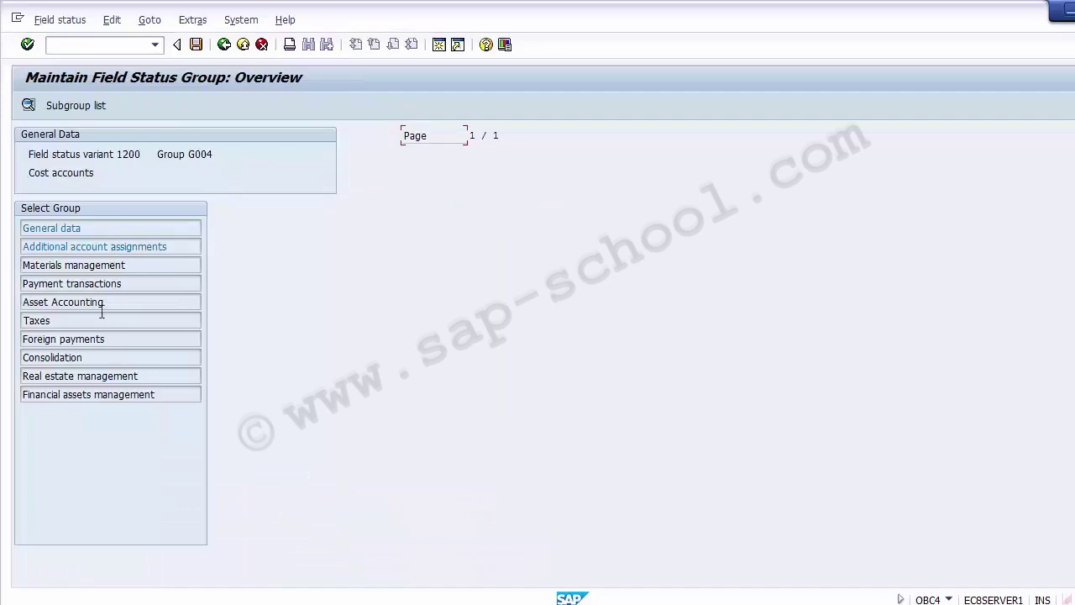
{"action": "double_click", "coordinate": [73, 247]}
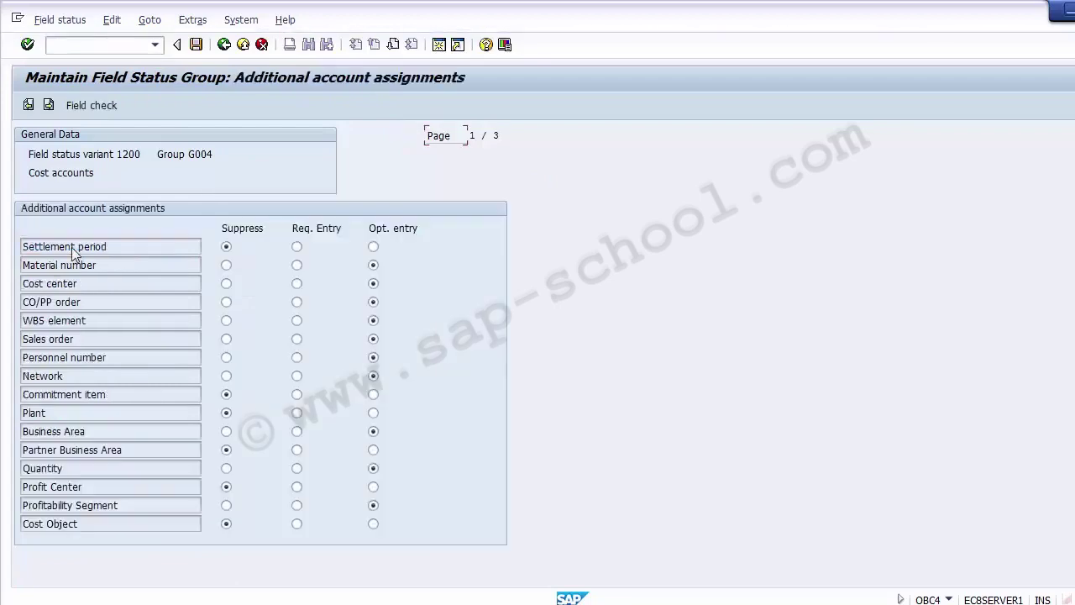
{"action": "left_click", "coordinate": [84, 288]}
{"action": "left_click", "coordinate": [374, 285]}
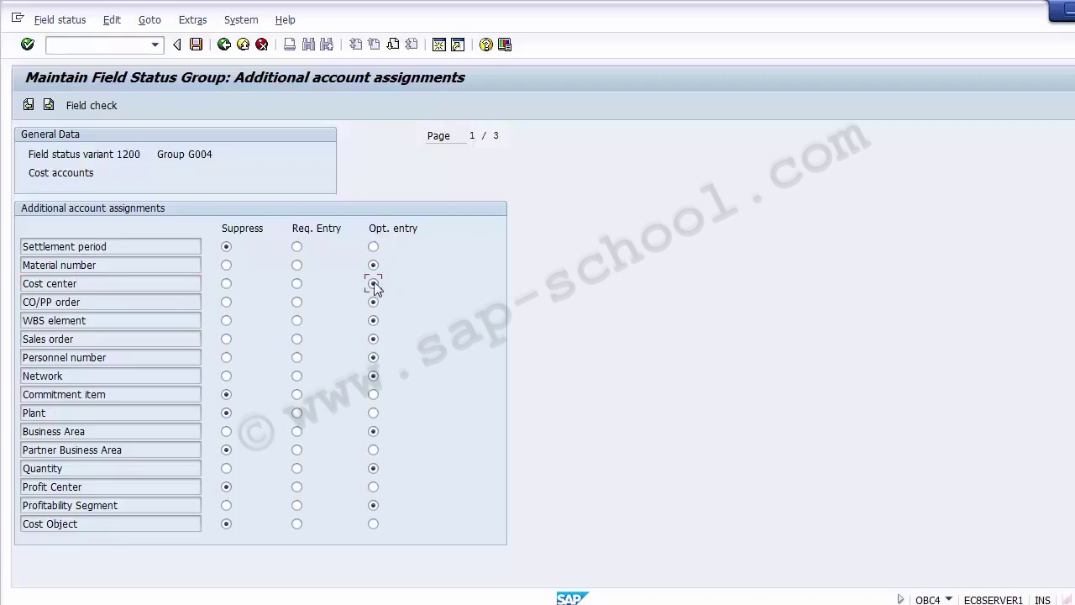
{"action": "left_click", "coordinate": [297, 284]}
{"action": "left_click", "coordinate": [197, 47]}
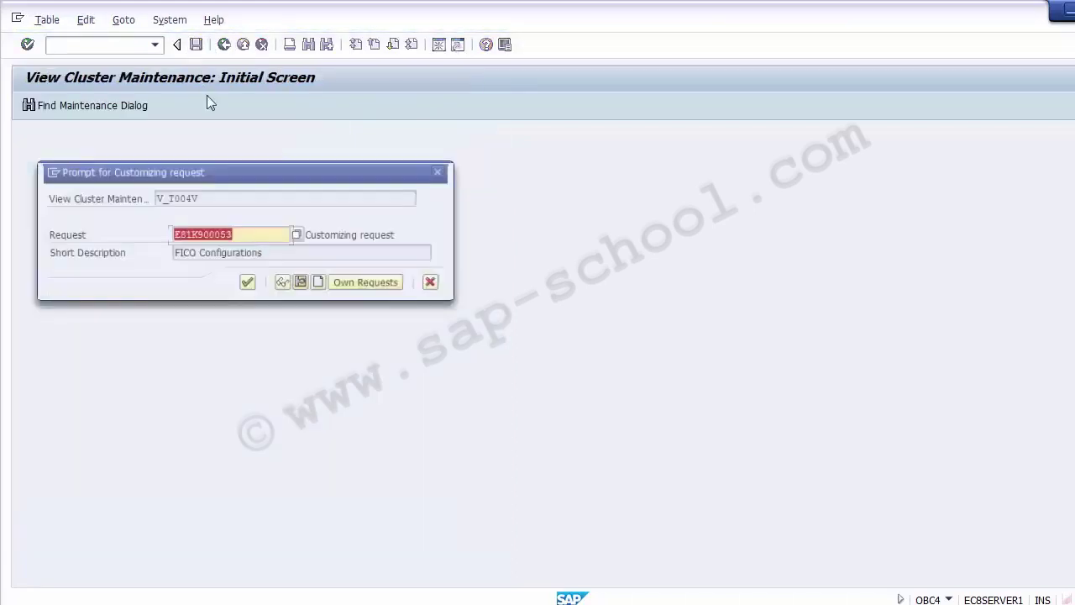
{"action": "left_click", "coordinate": [248, 285]}
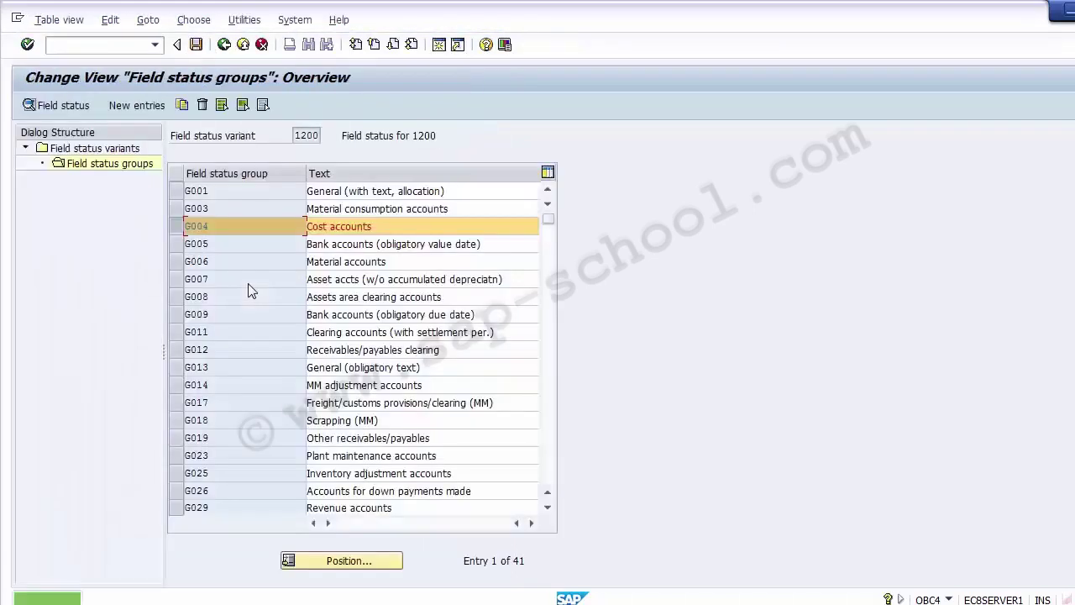
{"action": "left_click", "coordinate": [224, 45]}
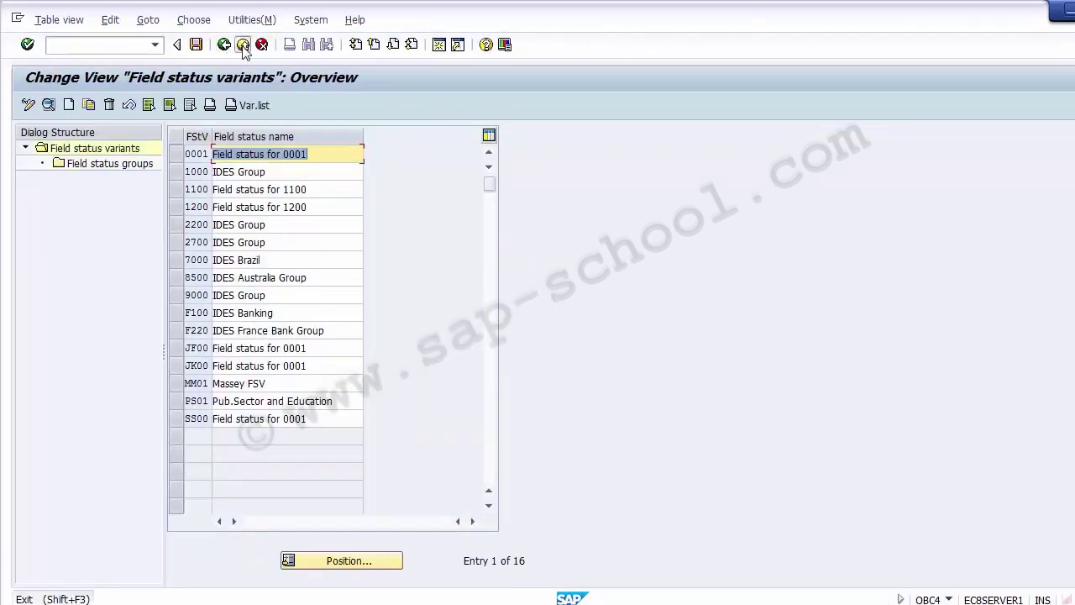
{"action": "left_click", "coordinate": [243, 45]}
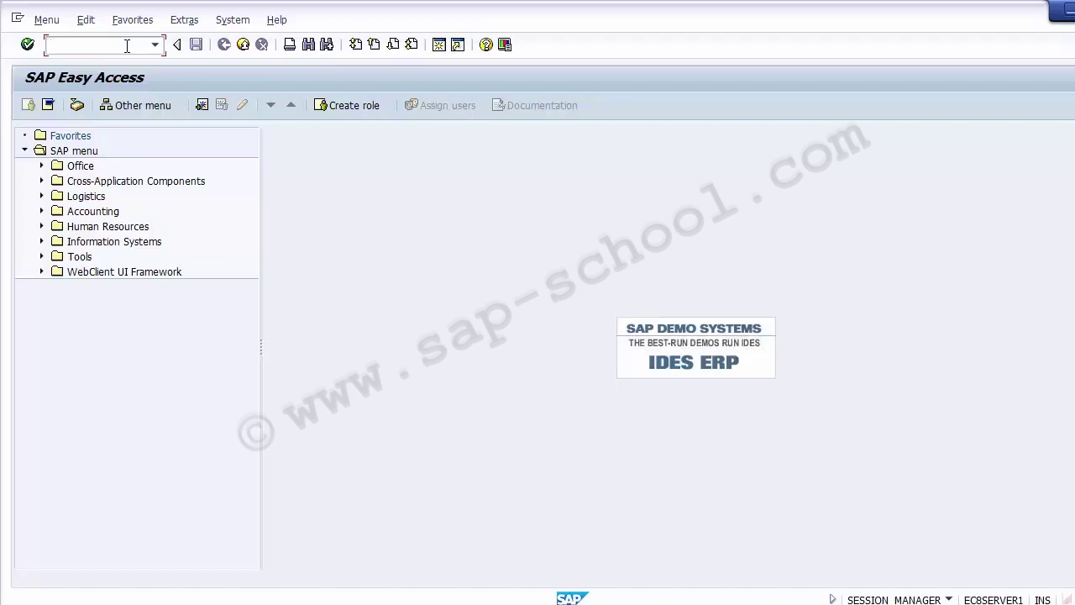
- Restart transaction OBC4 and bring up variant 1200's field status groups again
{"action": "type", "text": "obc4"}
{"action": "key", "text": "Return"}
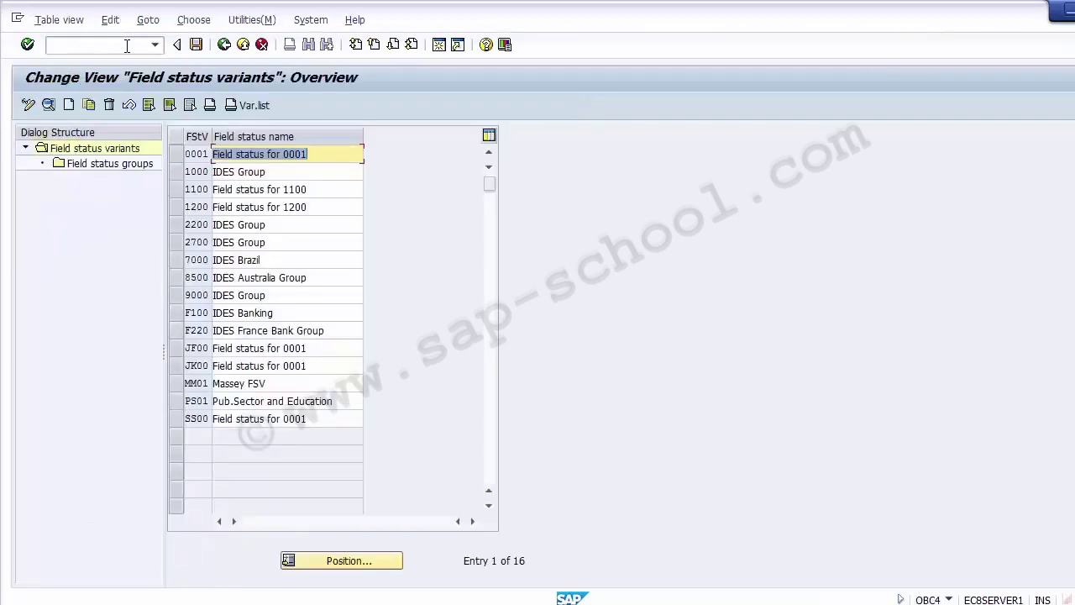
{"action": "left_click", "coordinate": [177, 207]}
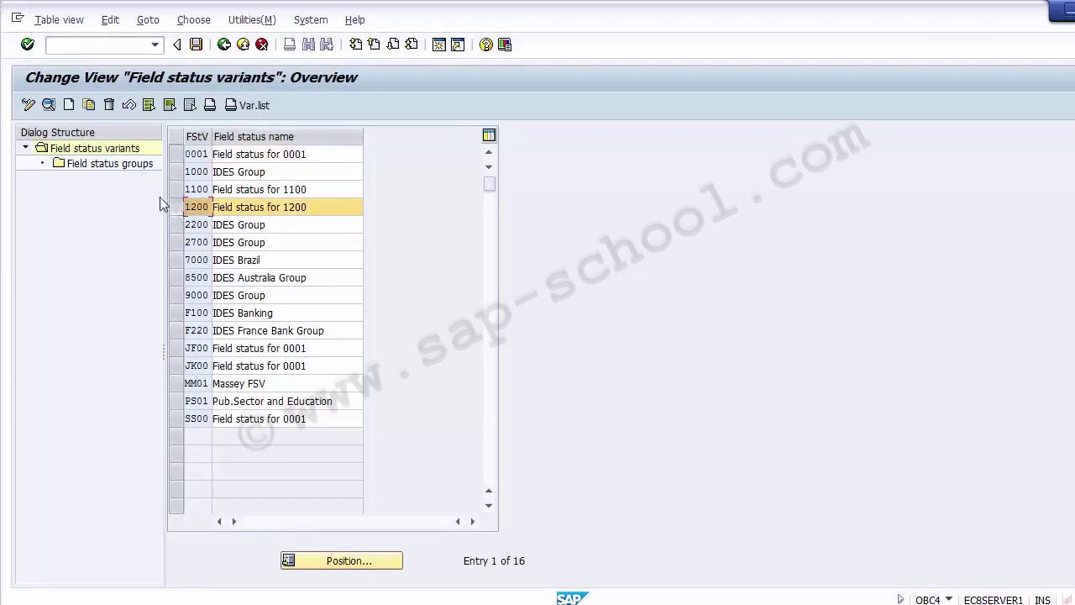
{"action": "double_click", "coordinate": [98, 165]}
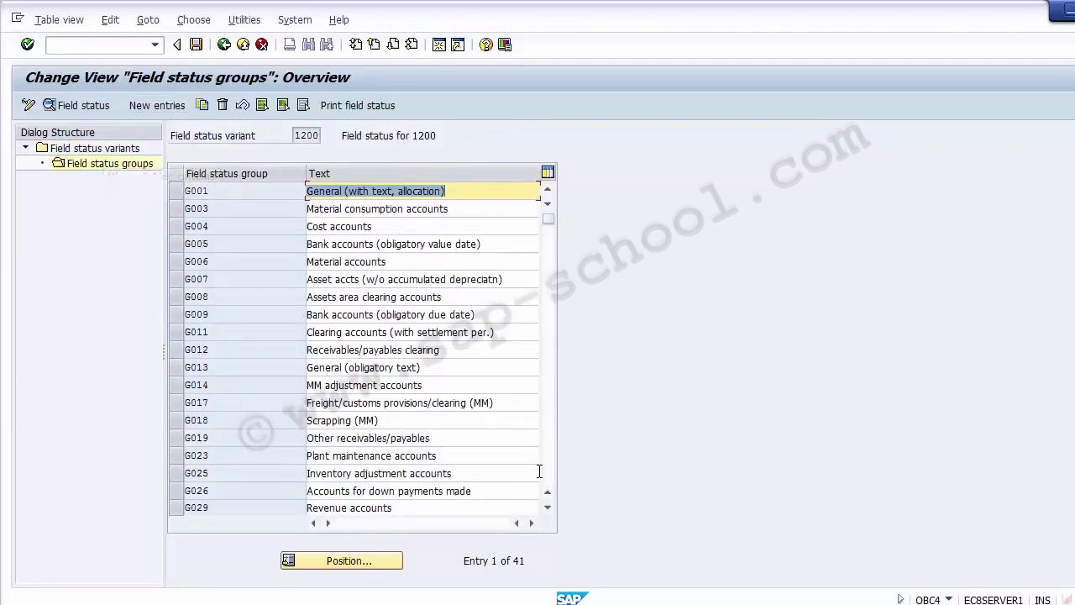
- Make Profit Center a required entry in field status group G029's additional account assignments and save it under the FICO Configurations request
{"action": "left_click", "coordinate": [392, 508]}
{"action": "left_click", "coordinate": [192, 508]}
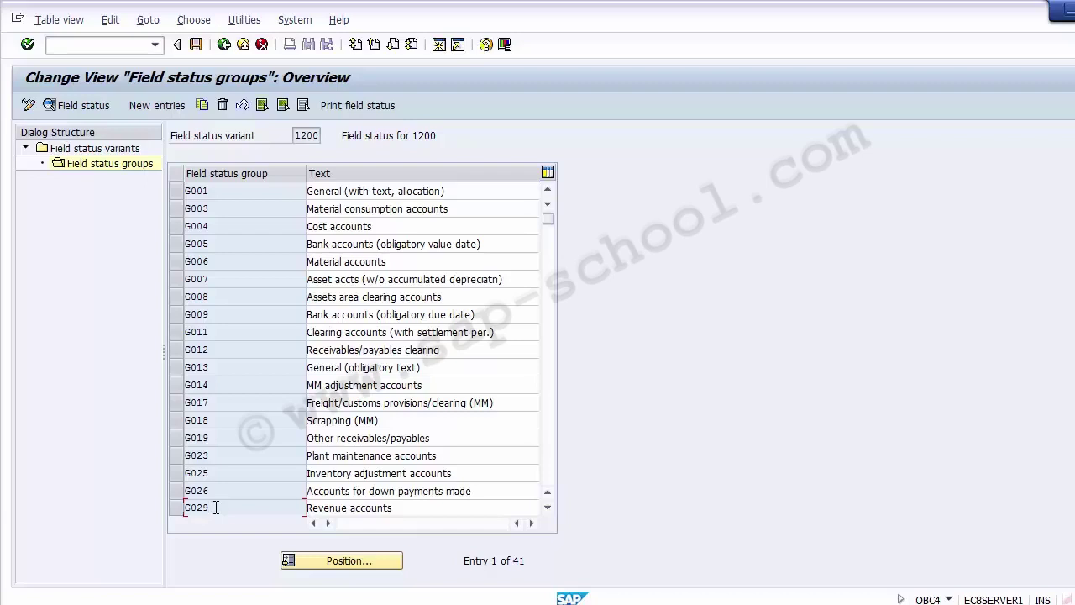
{"action": "double_click", "coordinate": [210, 506]}
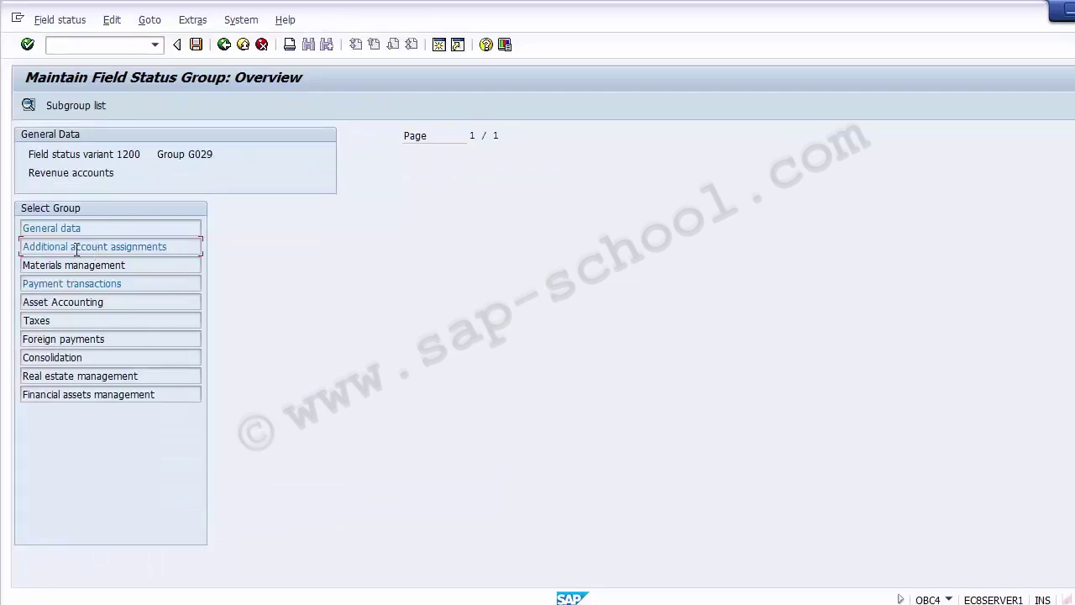
{"action": "double_click", "coordinate": [77, 249]}
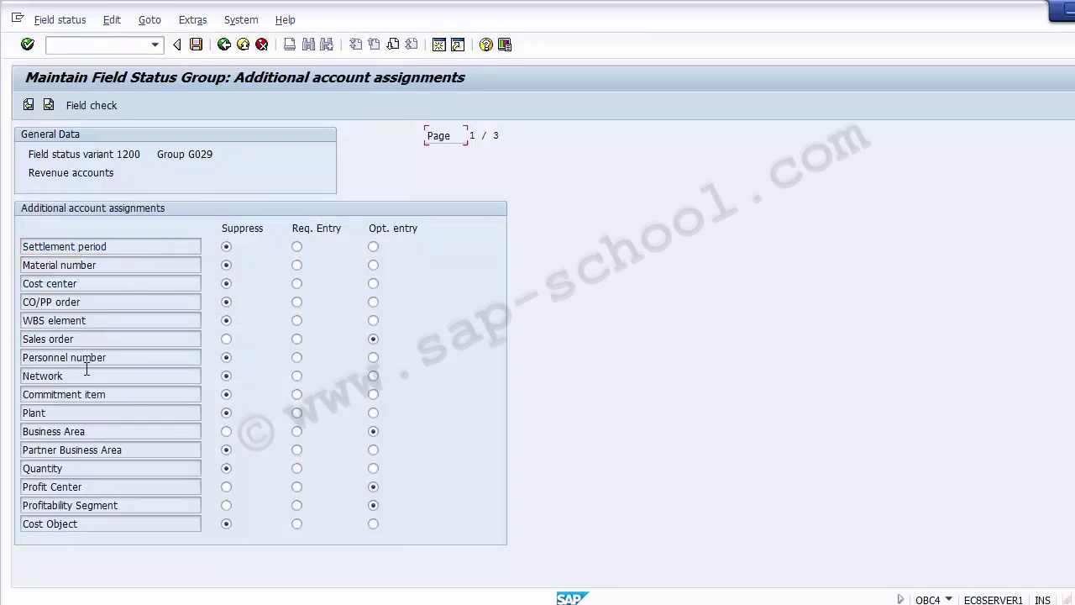
{"action": "left_click", "coordinate": [92, 487]}
{"action": "left_click", "coordinate": [195, 44]}
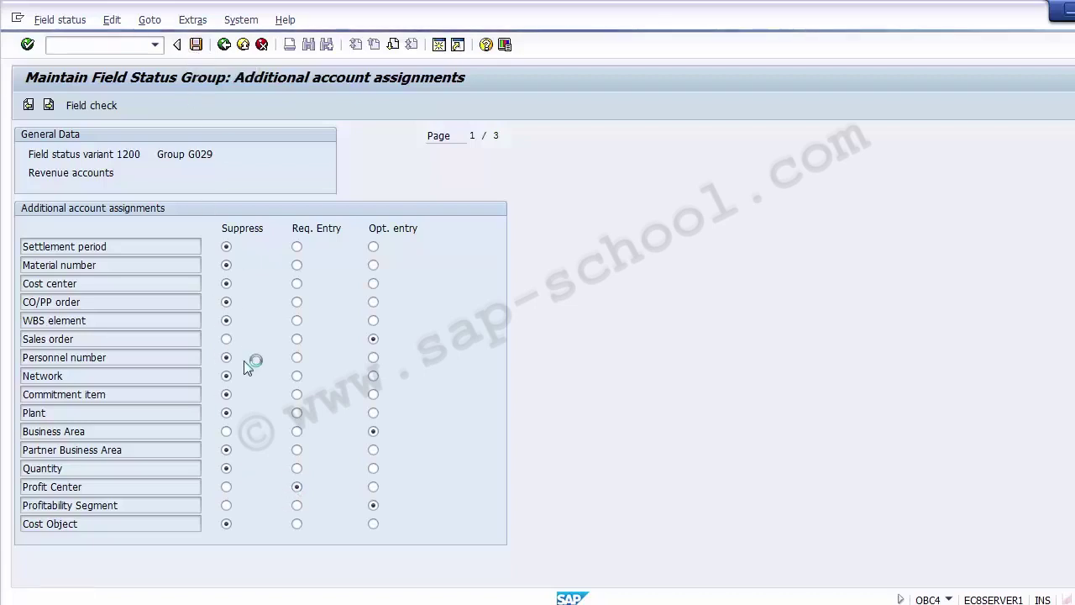
{"action": "left_click", "coordinate": [248, 288]}
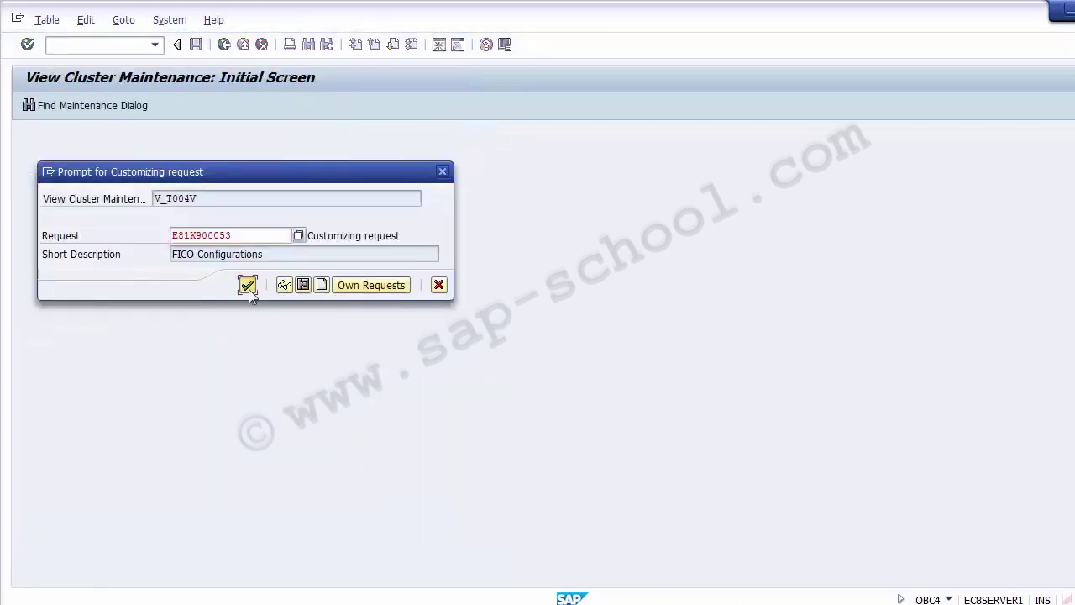
{"action": "left_click", "coordinate": [241, 46]}
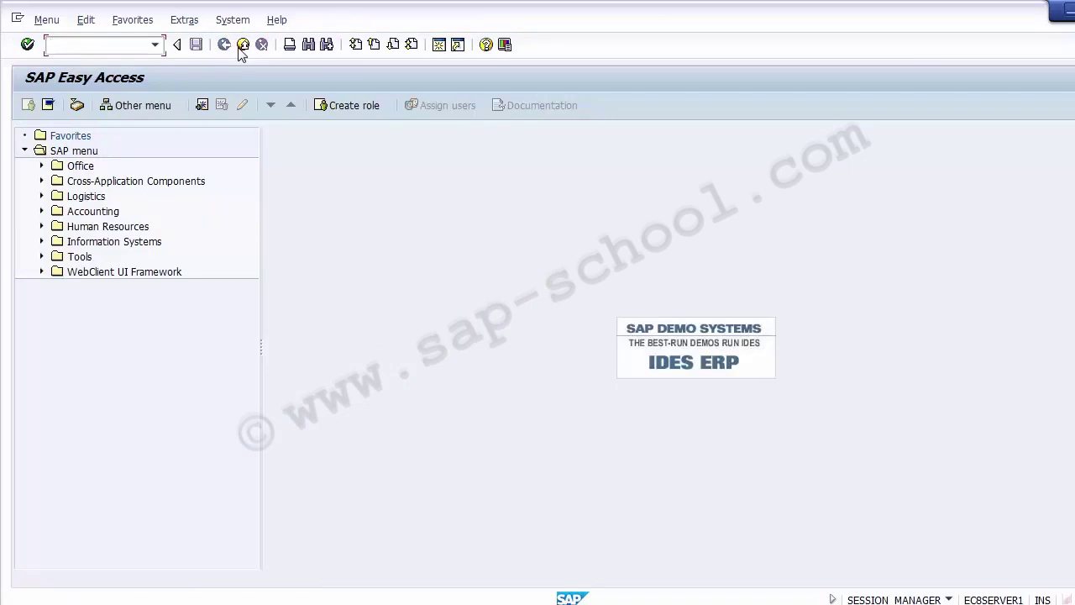
- Switch to the SAP - CO presentation in PowerPoint and review the transactions listed on the Unit Testing slide
{"action": "key", "text": "alt+Tab"}
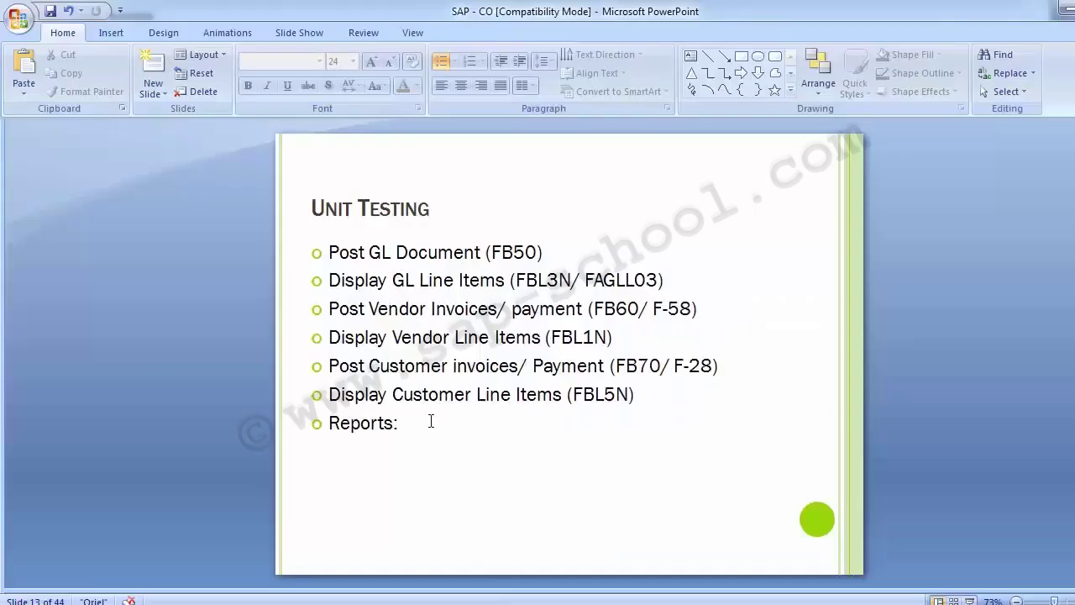
{"action": "left_click", "coordinate": [423, 394]}
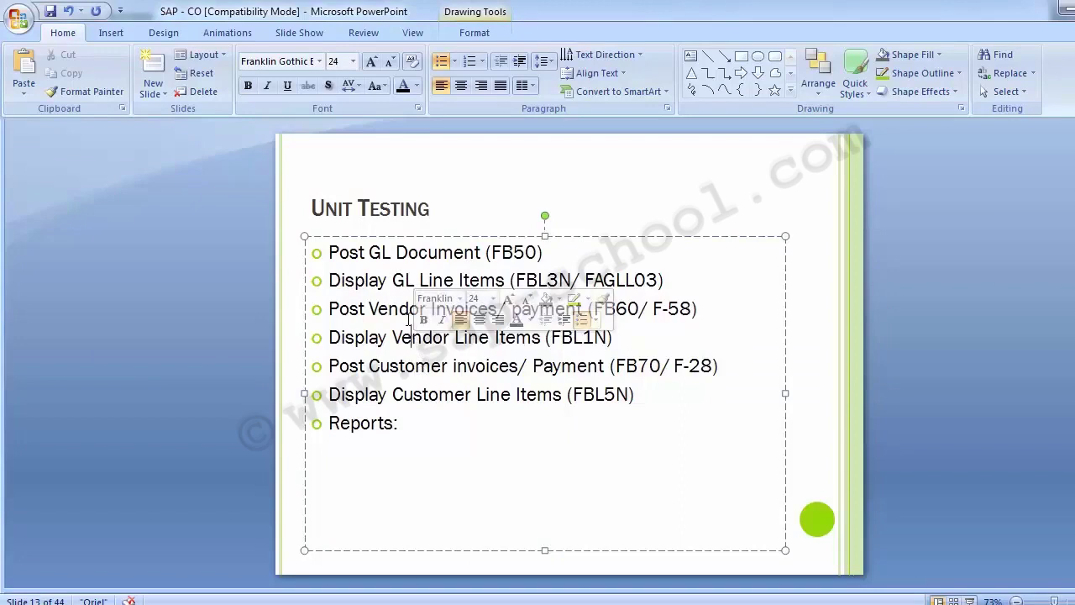
{"action": "left_click", "coordinate": [215, 342]}
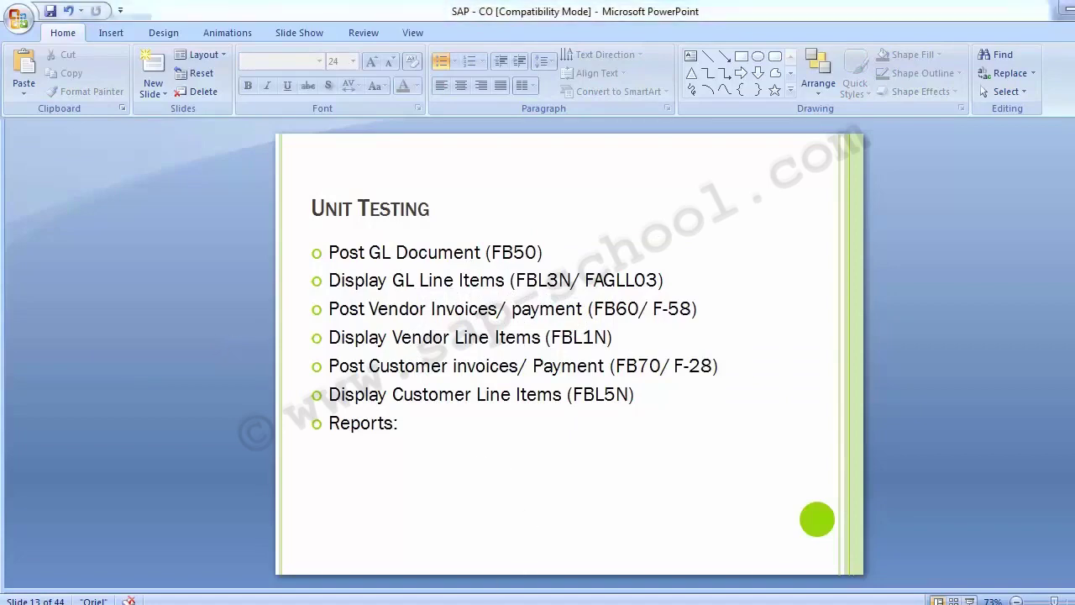
{"action": "mouse_move", "coordinate": [474, 543]}
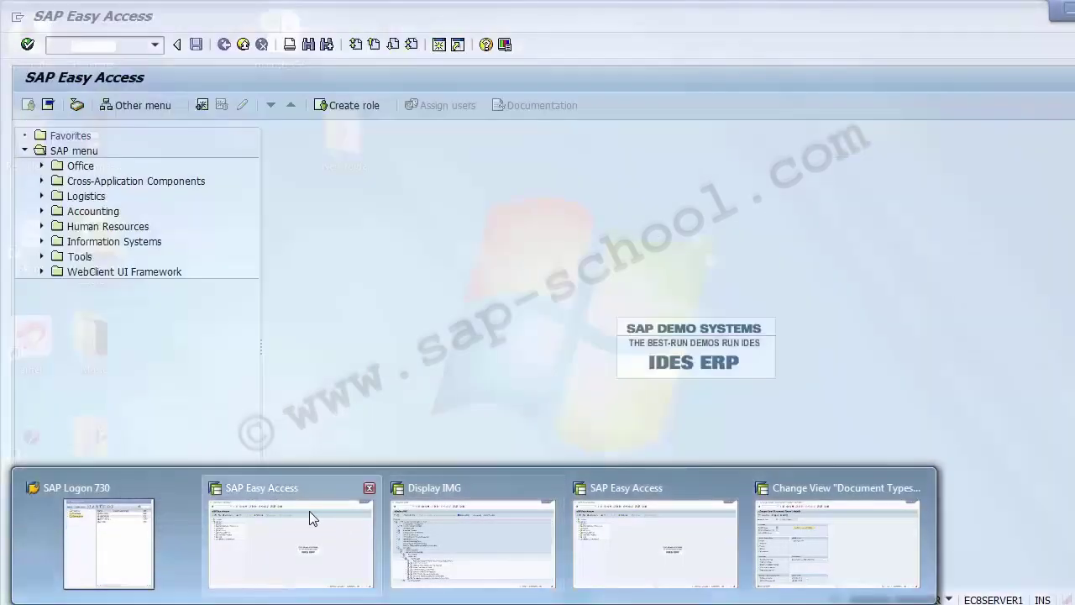
- Switch to a free SAP Easy Access session, start transaction FAGLL03 and clear the G/L account, keeping company code 1200
{"action": "left_click", "coordinate": [309, 514]}
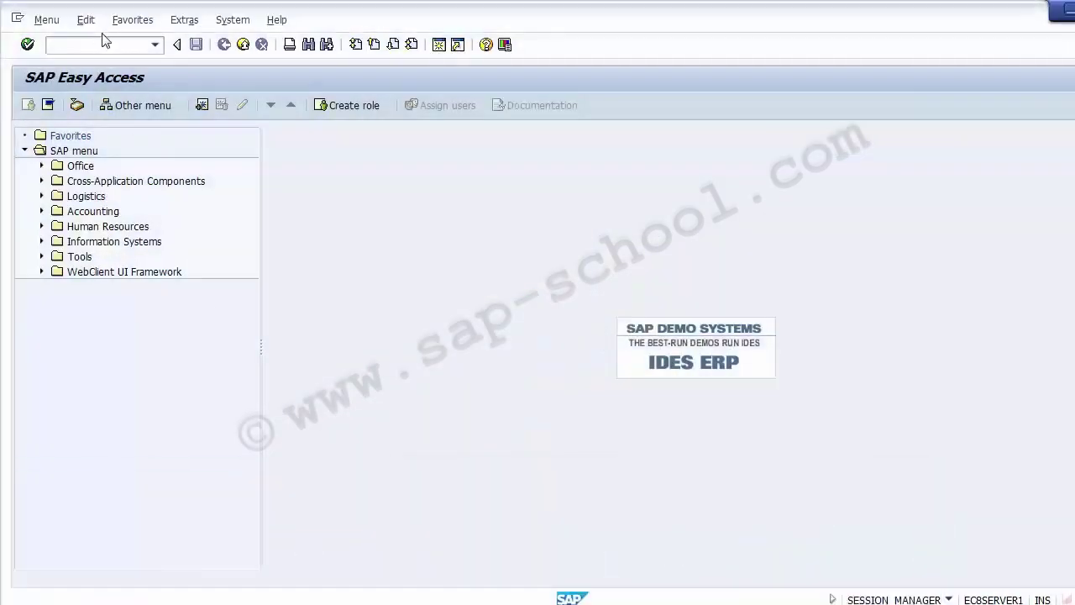
{"action": "type", "text": "FAGLL03"}
{"action": "key", "text": "Return"}
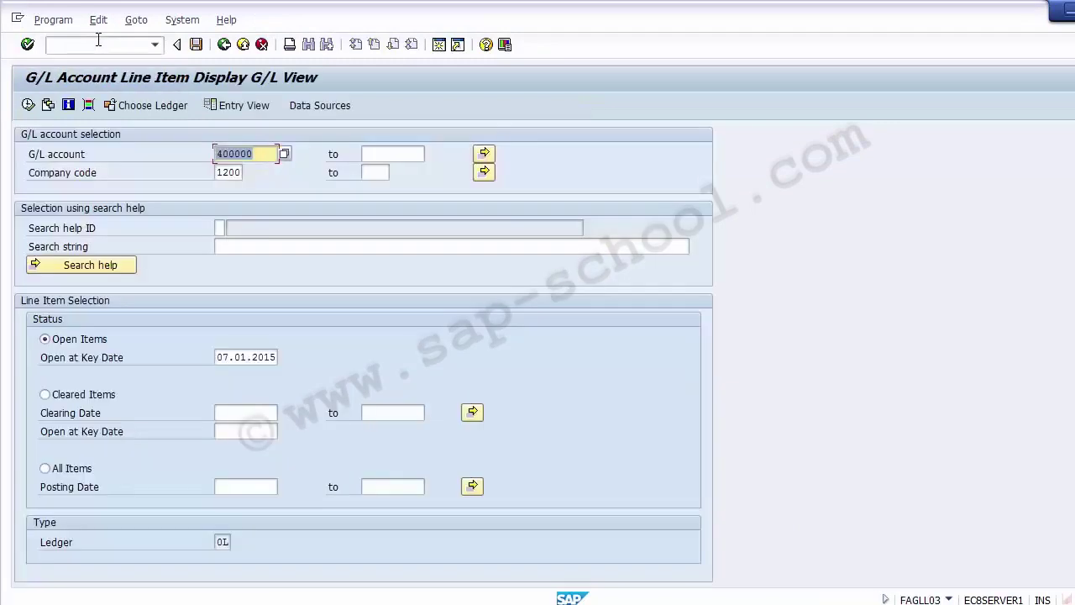
{"action": "key", "text": "Delete"}
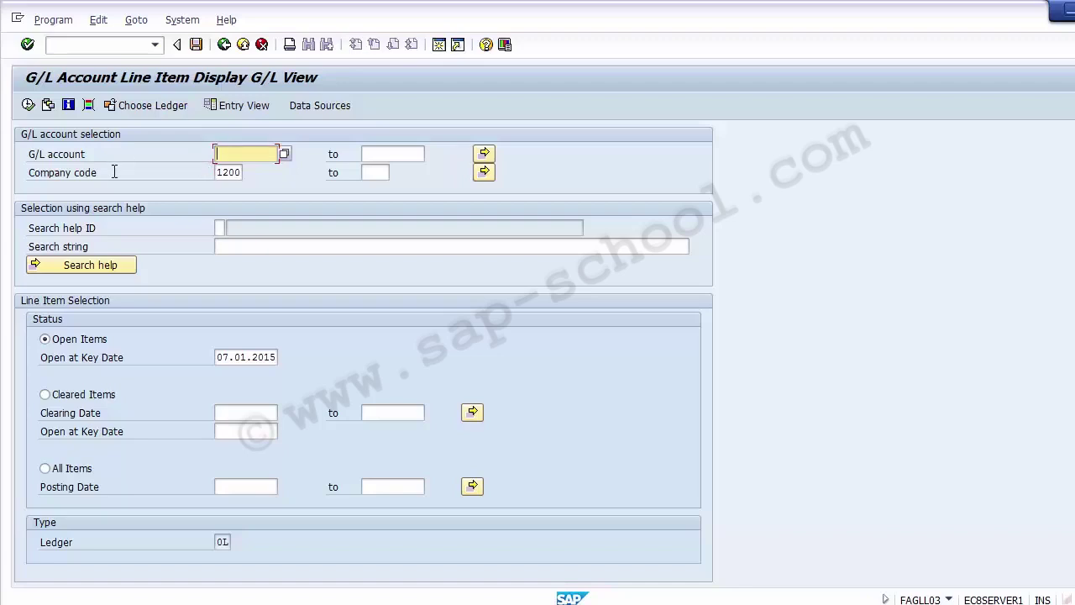
{"action": "left_click", "coordinate": [216, 172]}
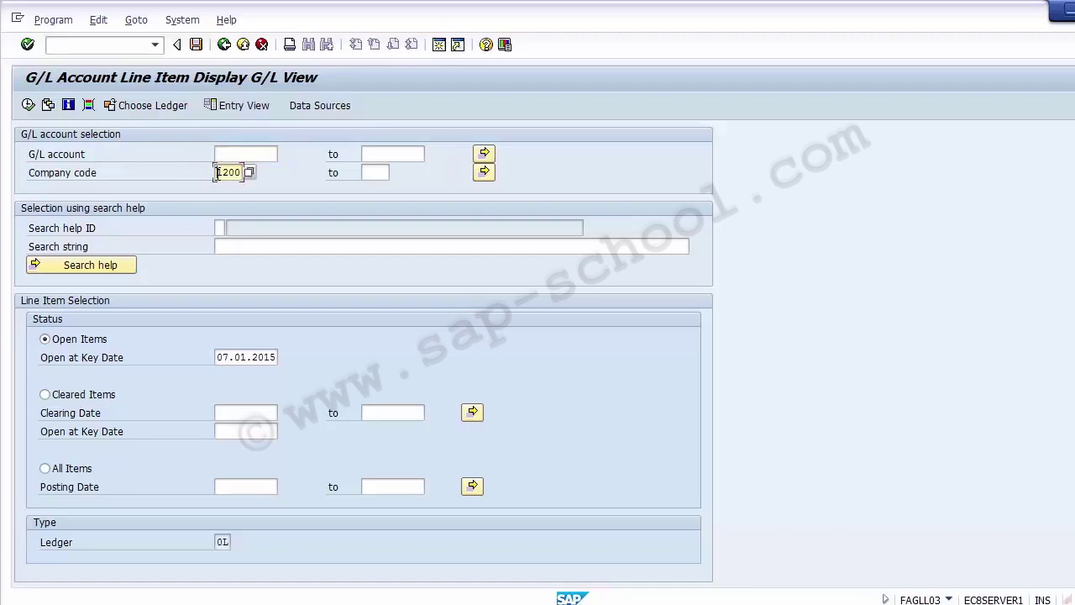
- Add Profit Center from the General Ledger Line Items to the report's dynamic selections
{"action": "left_click", "coordinate": [91, 109]}
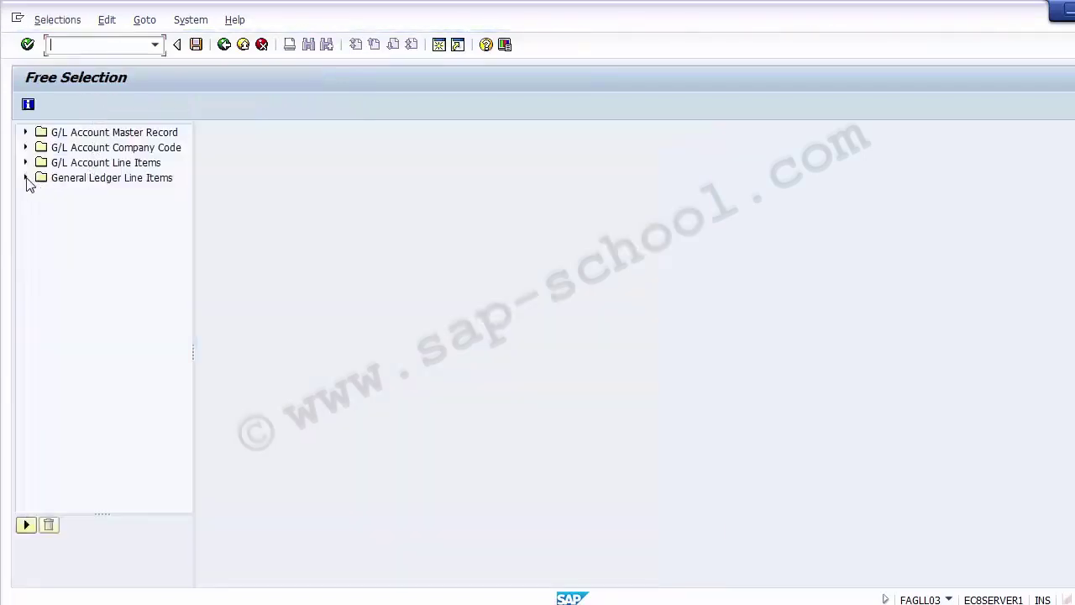
{"action": "left_click", "coordinate": [26, 178]}
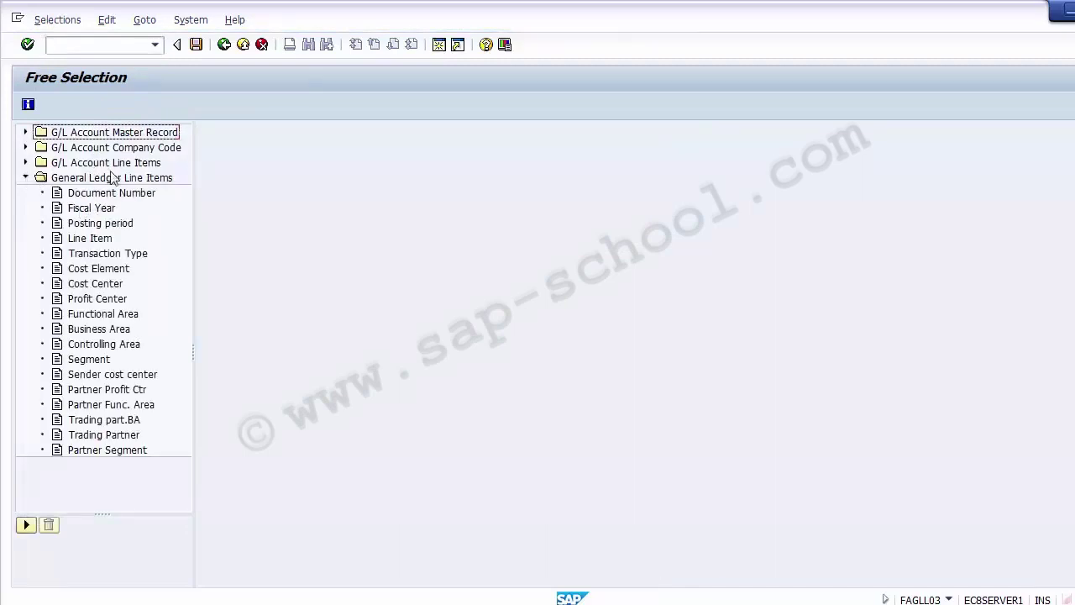
{"action": "left_click", "coordinate": [99, 299]}
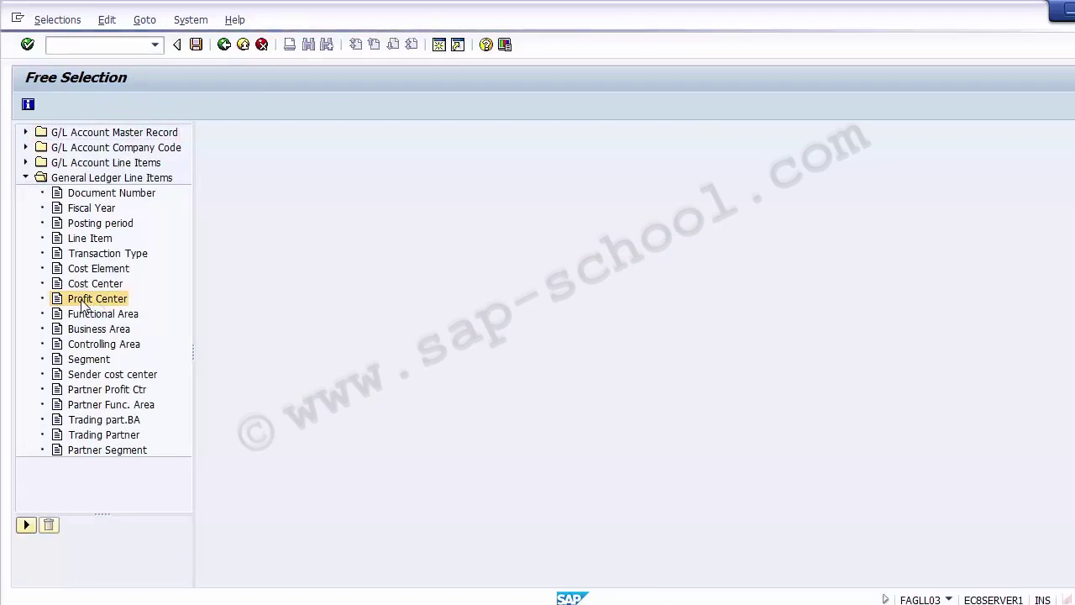
{"action": "left_click_drag", "start_coordinate": [84, 304], "coordinate": [279, 190]}
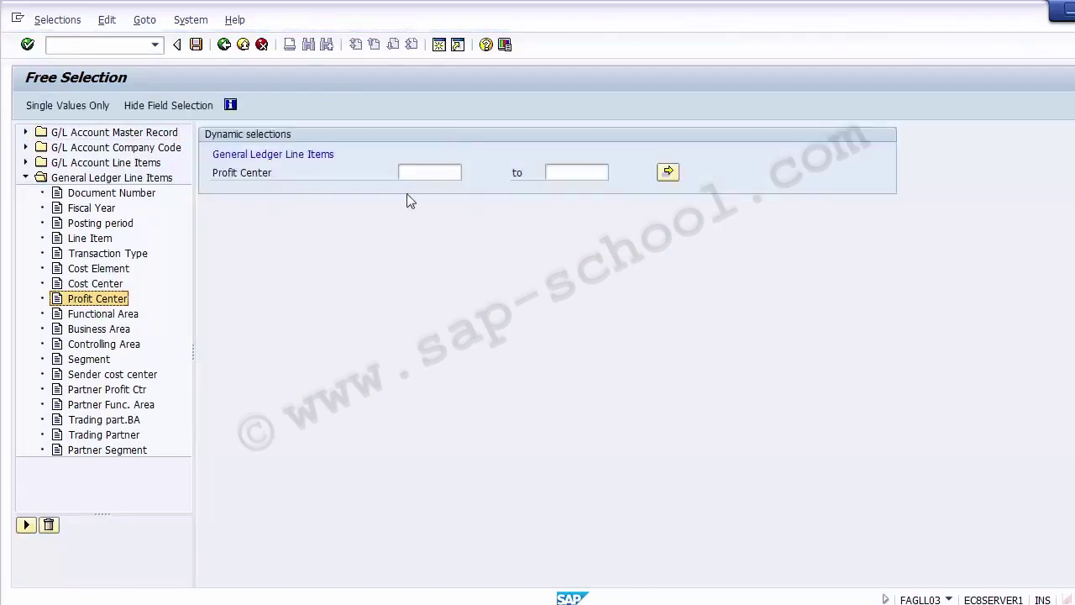
- Choose profit center 11000 (Soaps) from the standard hierarchy and save the dynamic selection
{"action": "left_click", "coordinate": [427, 172]}
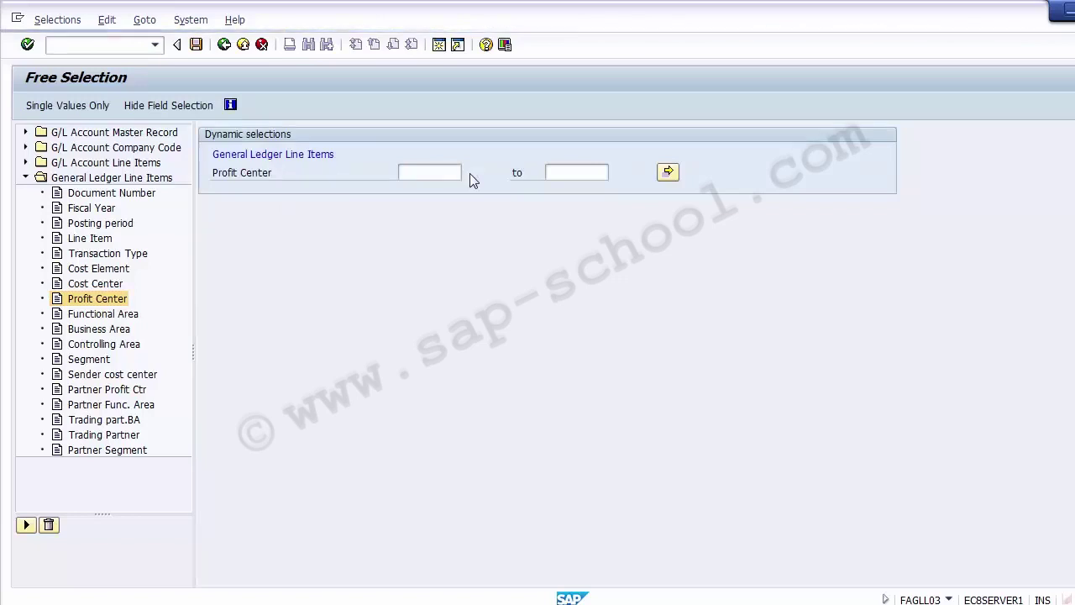
{"action": "key", "text": "F4"}
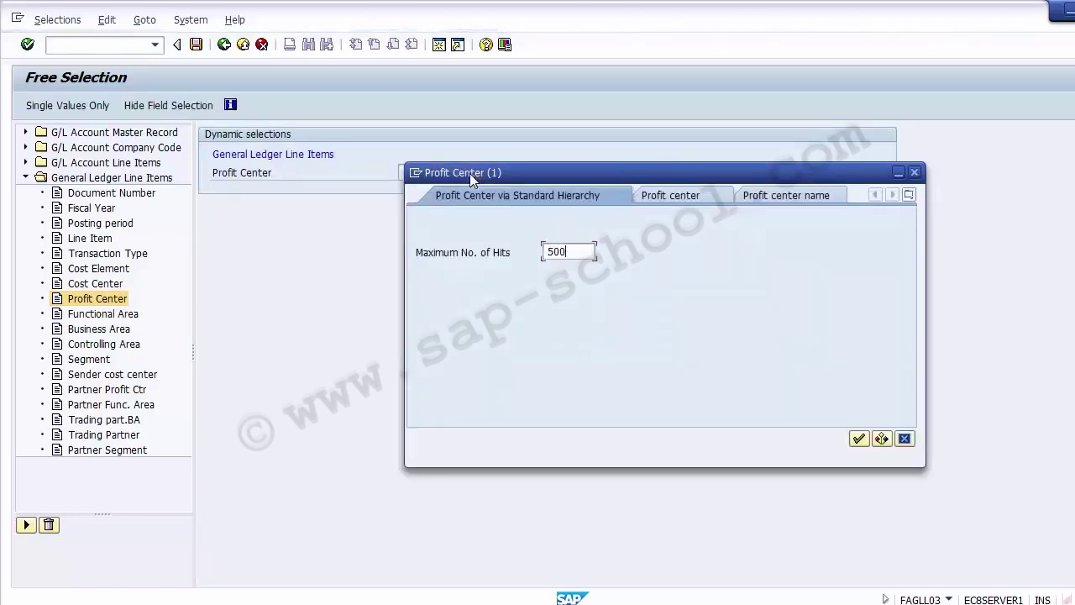
{"action": "key", "text": "Escape"}
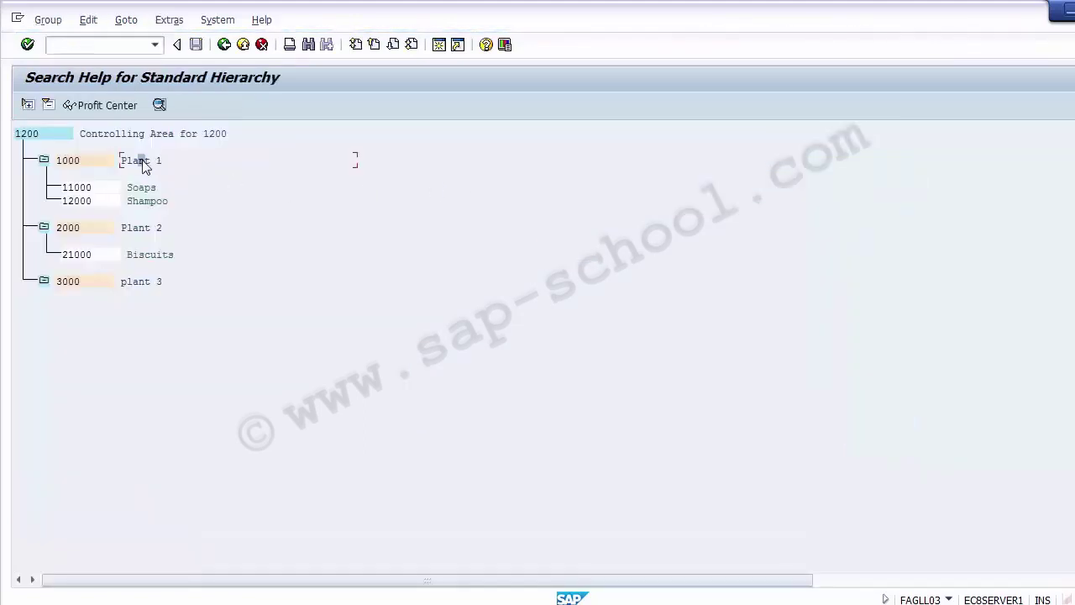
{"action": "double_click", "coordinate": [76, 190]}
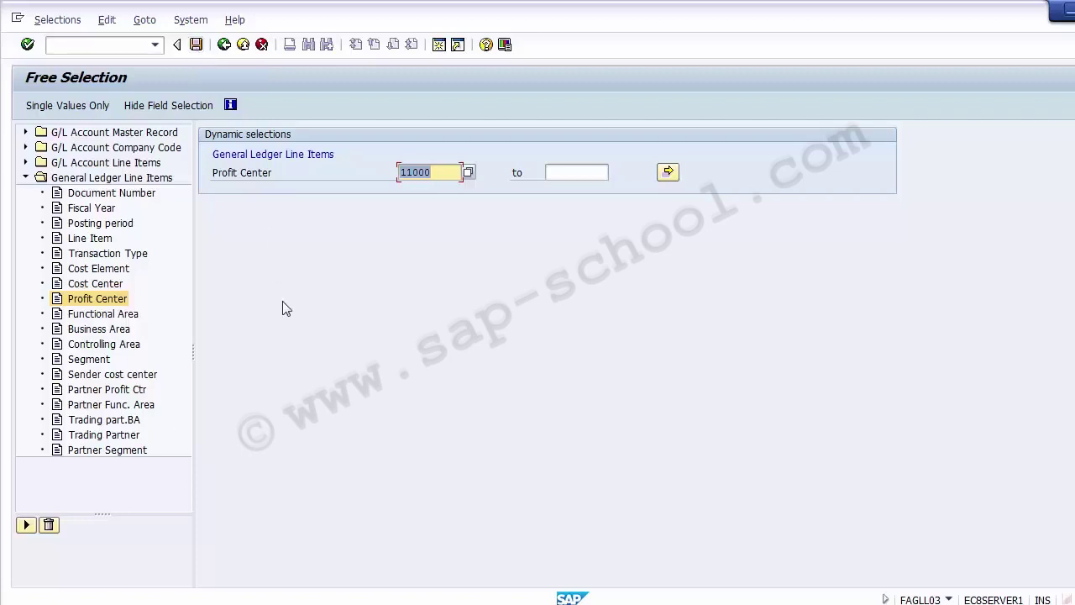
{"action": "left_click", "coordinate": [197, 50]}
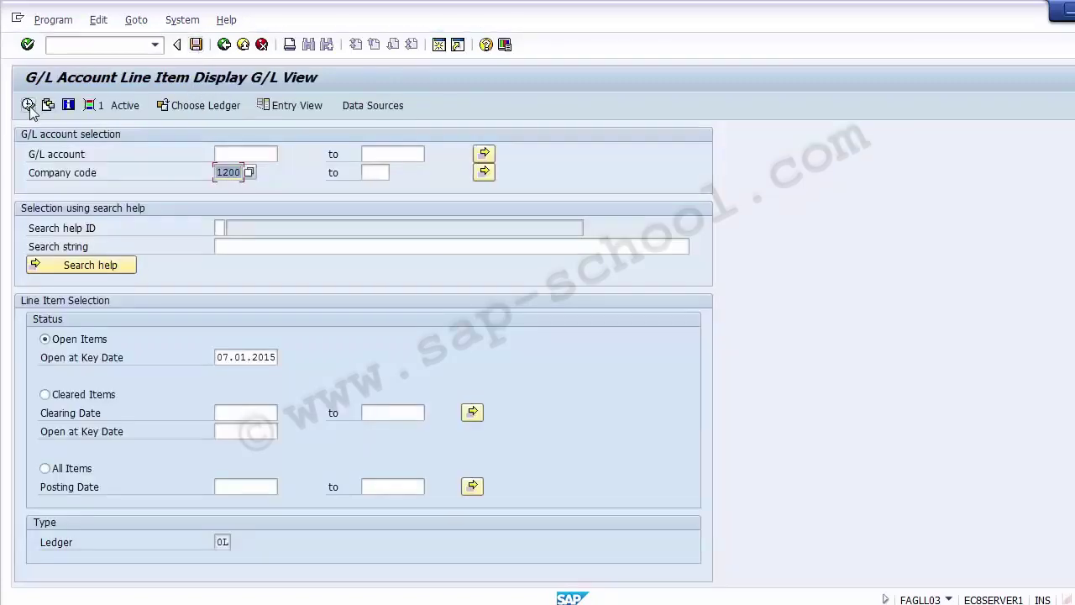
- Run the G/L line item display, examine the amounts and profit center assignments of the open items, and exit the report
{"action": "left_click", "coordinate": [28, 105]}
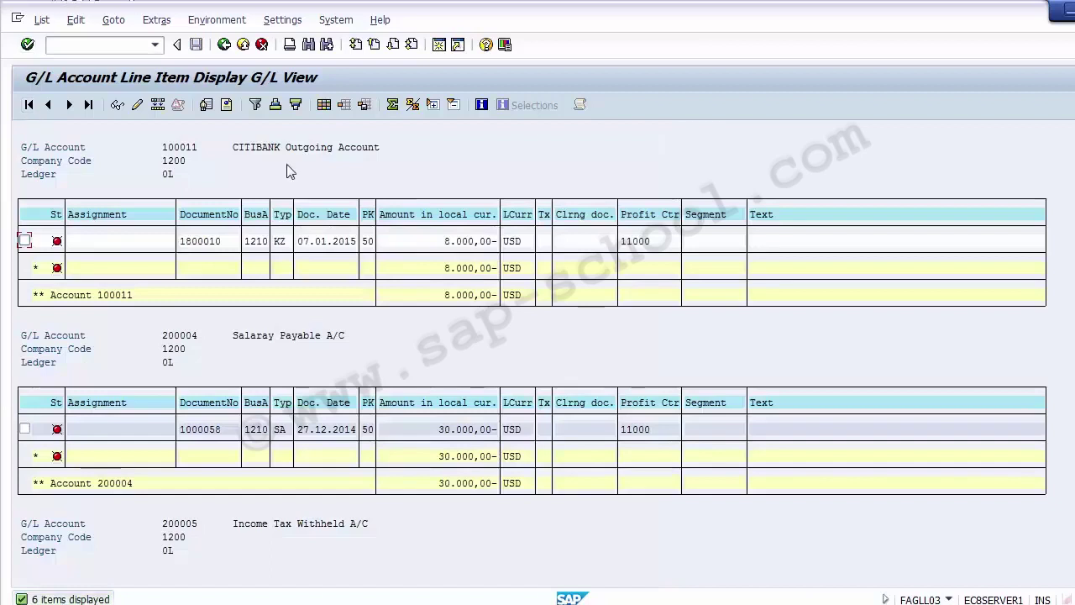
{"action": "left_click", "coordinate": [447, 241]}
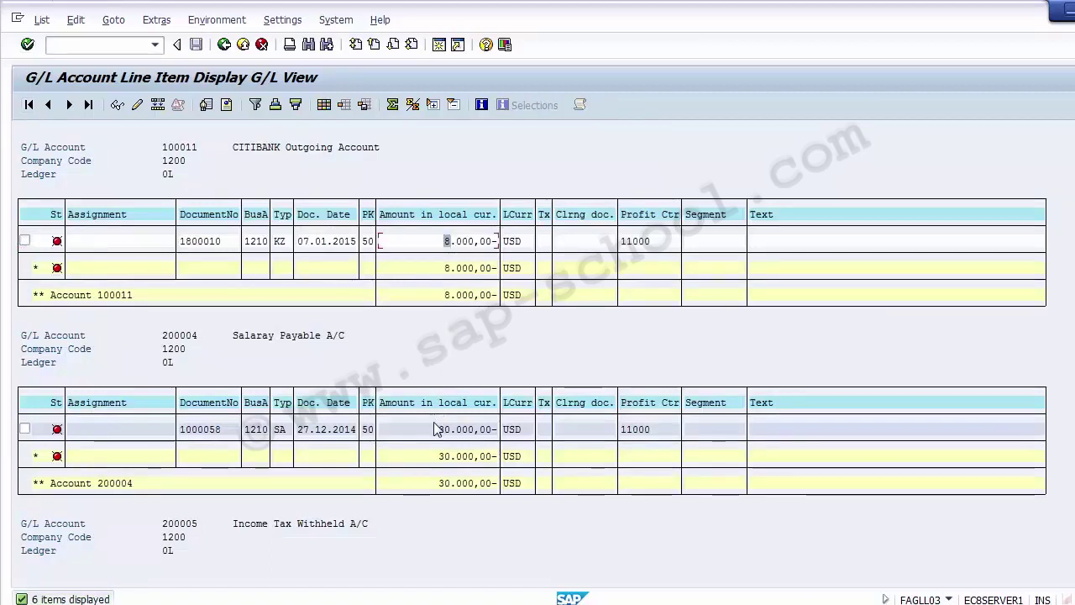
{"action": "left_click", "coordinate": [659, 246]}
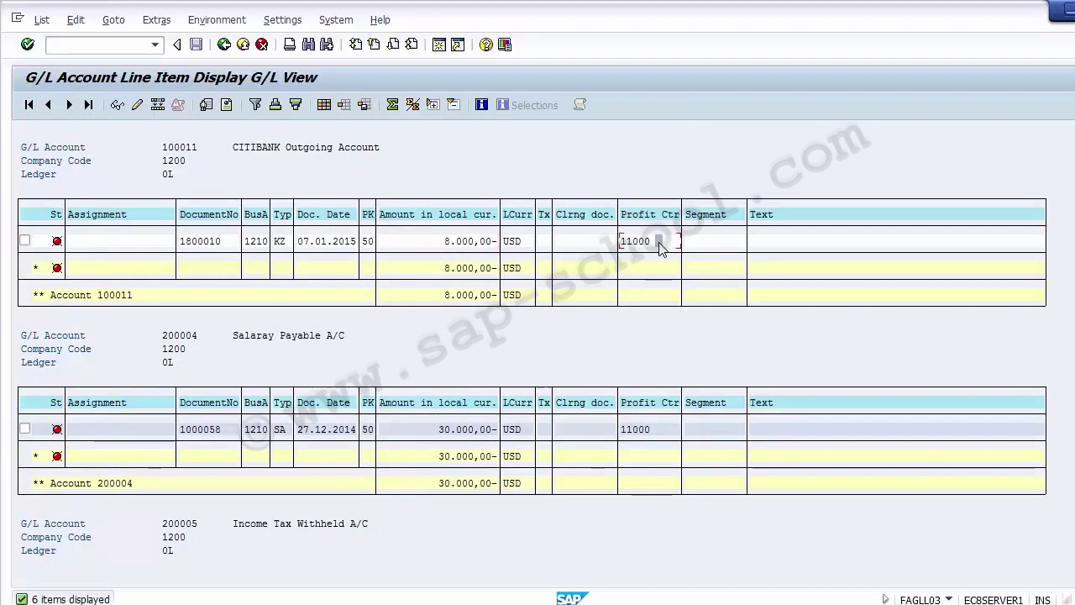
{"action": "left_click", "coordinate": [635, 431]}
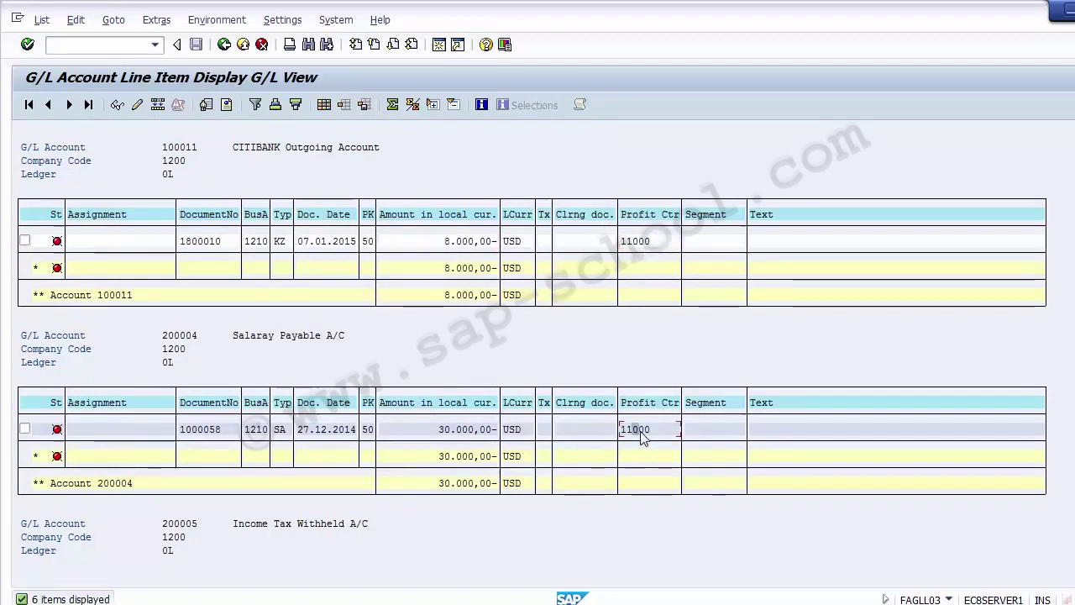
{"action": "left_click", "coordinate": [631, 244]}
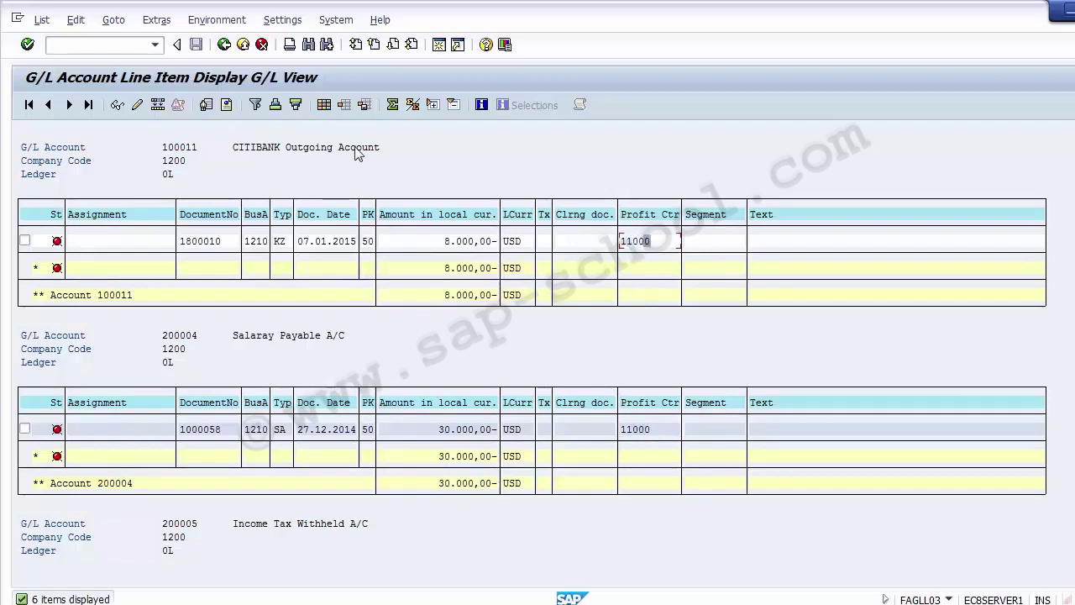
{"action": "left_click", "coordinate": [243, 45]}
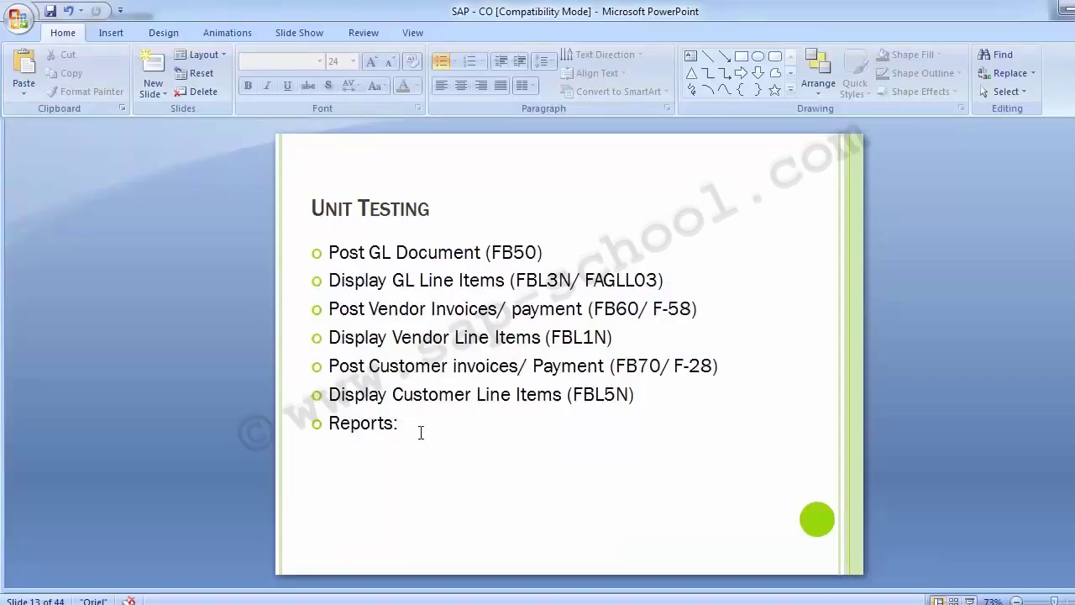
- Review the Reports item on the presentation's Unit Testing slide and return to SAP Easy Access
{"action": "left_click_drag", "start_coordinate": [417, 430], "coordinate": [336, 424]}
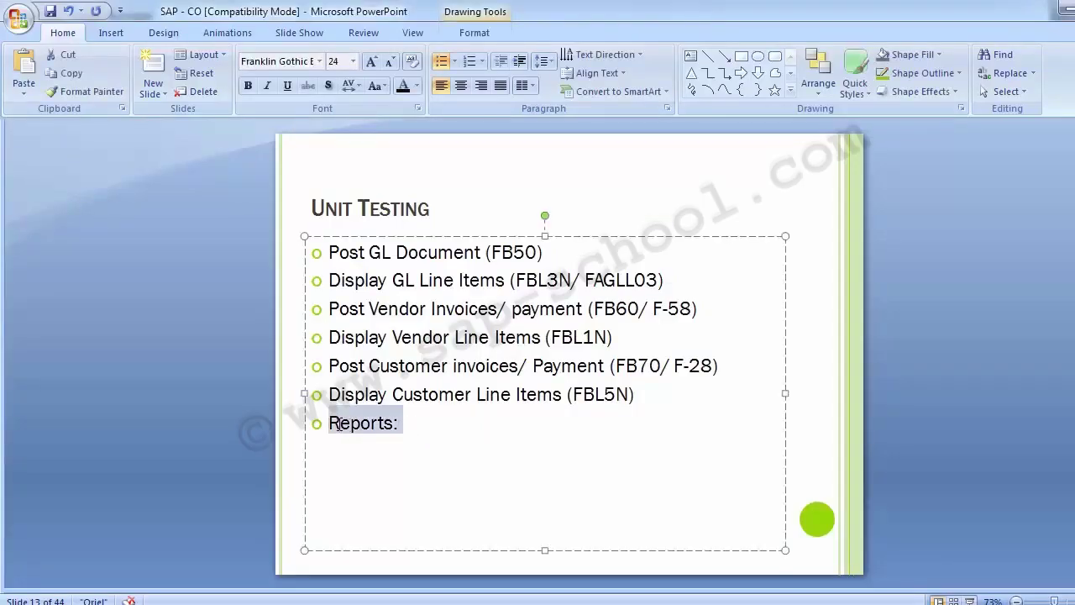
{"action": "left_click", "coordinate": [154, 339]}
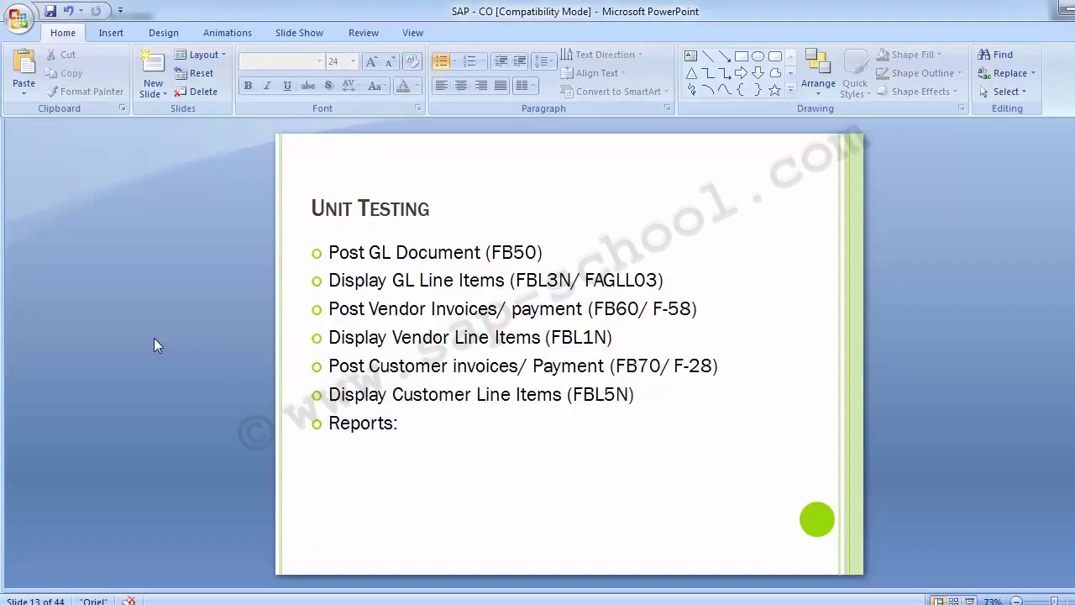
{"action": "left_click", "coordinate": [283, 552]}
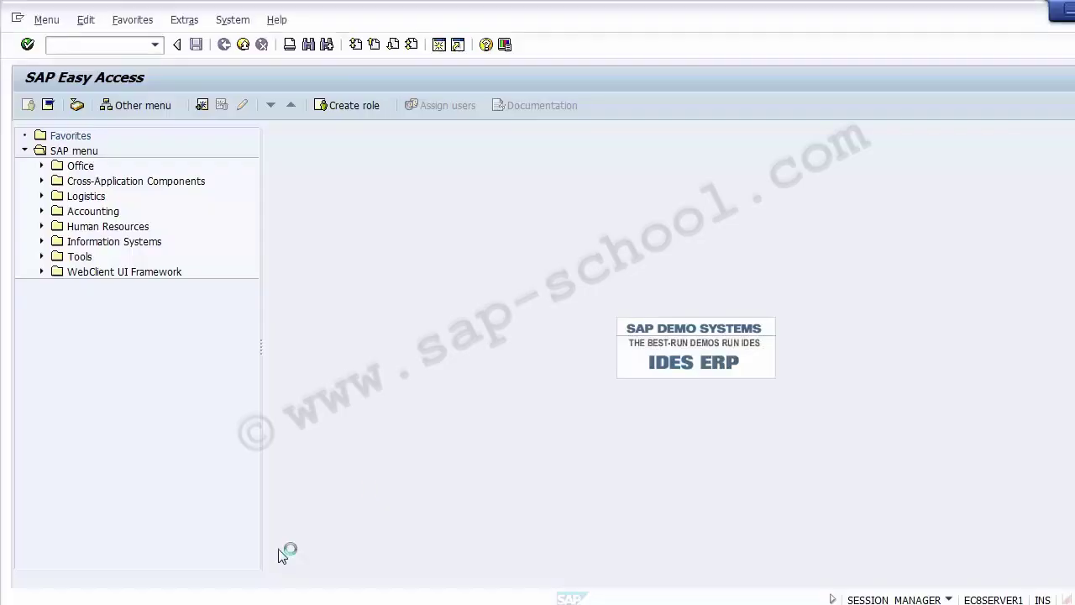
- Expand Accounting, Controlling and Cost Center Accounting in the SAP menu tree
{"action": "left_click", "coordinate": [42, 210]}
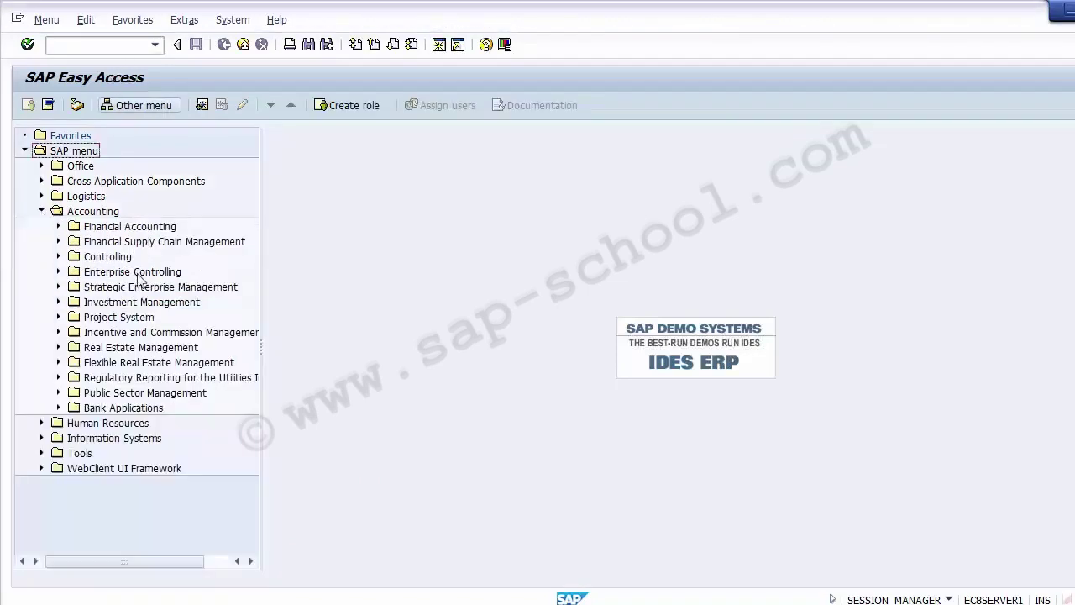
{"action": "left_click", "coordinate": [105, 273]}
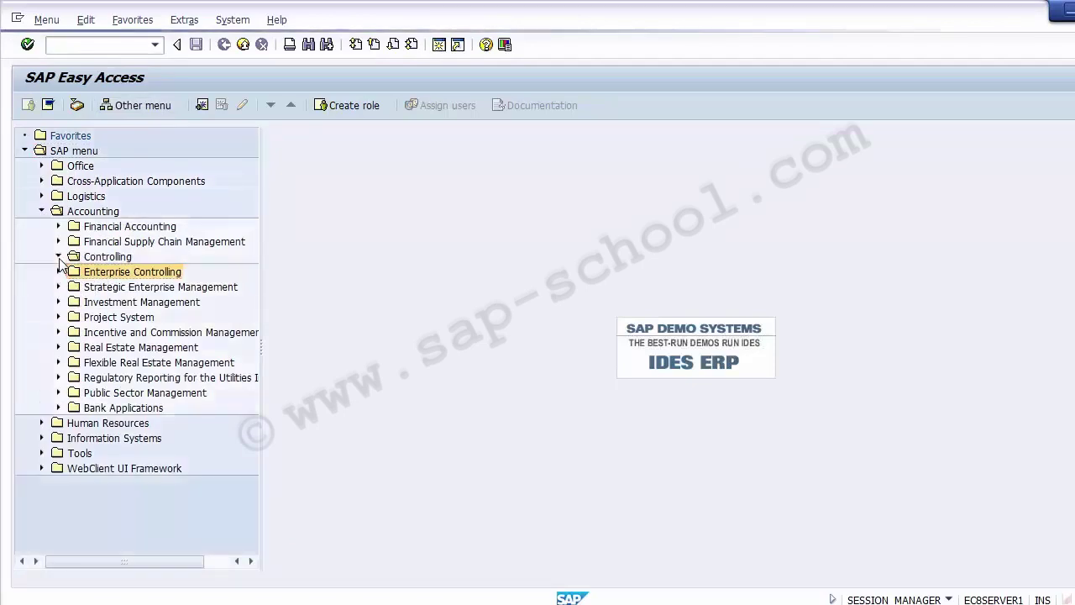
{"action": "left_click", "coordinate": [59, 256]}
{"action": "left_click", "coordinate": [148, 289]}
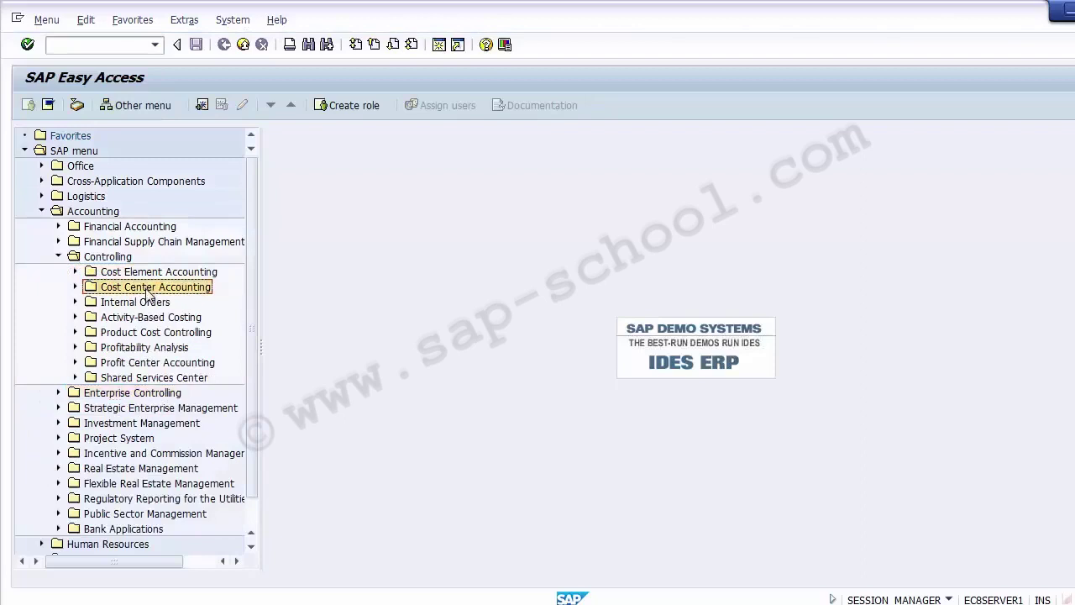
{"action": "left_click", "coordinate": [75, 287]}
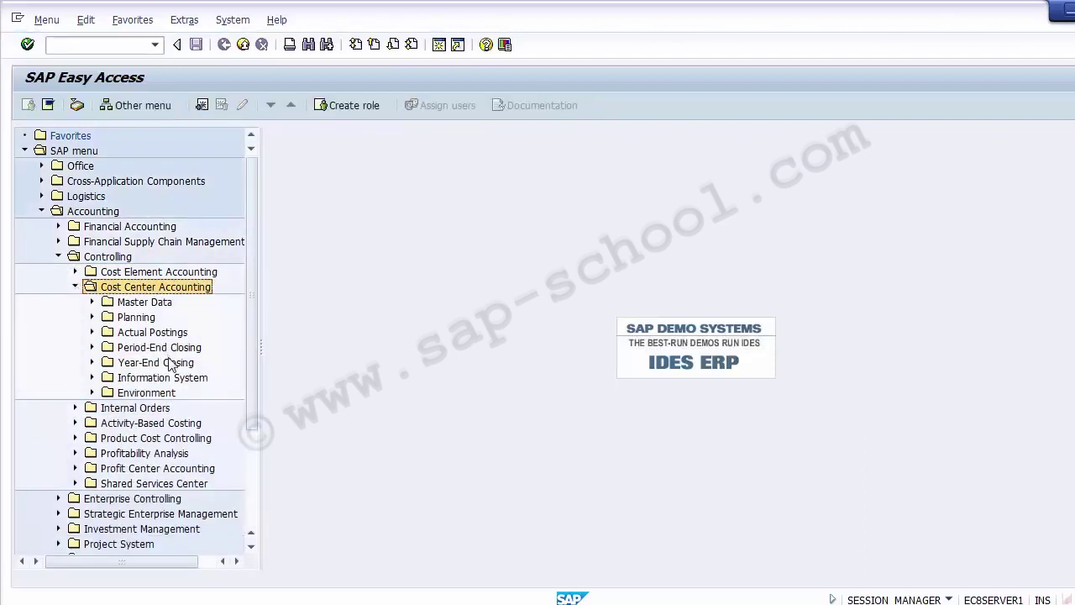
{"action": "left_click", "coordinate": [128, 332]}
{"action": "left_click", "coordinate": [92, 332]}
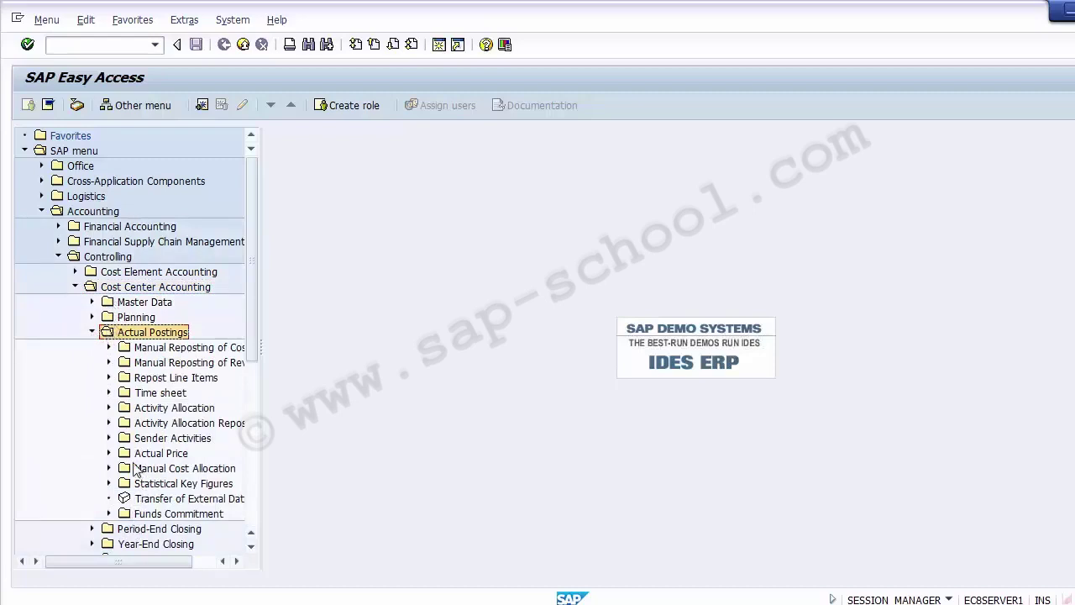
{"action": "left_click", "coordinate": [109, 348]}
{"action": "left_click", "coordinate": [109, 348]}
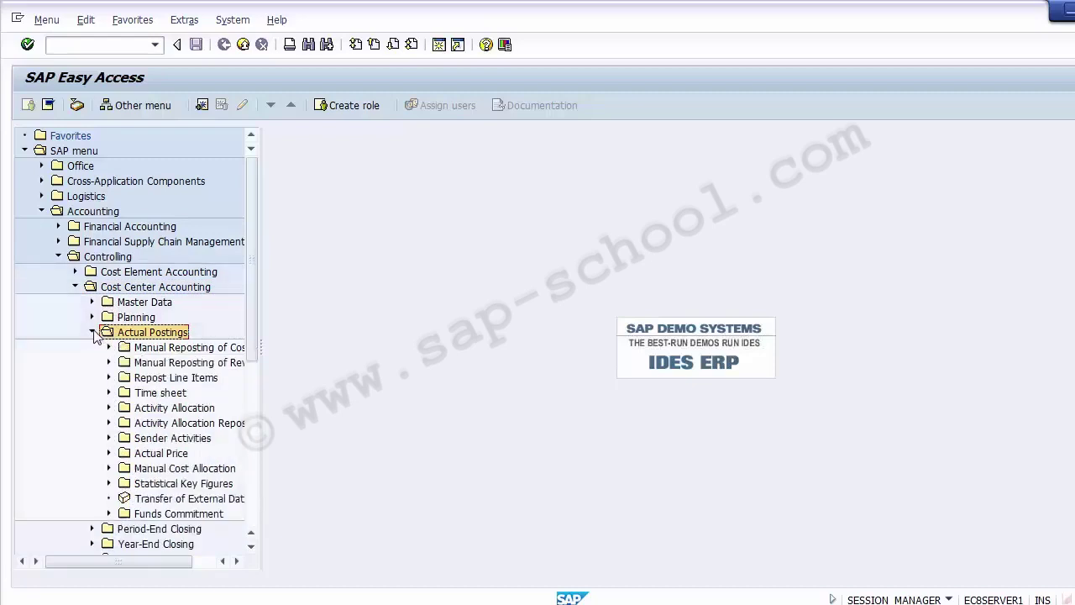
{"action": "left_click", "coordinate": [92, 331]}
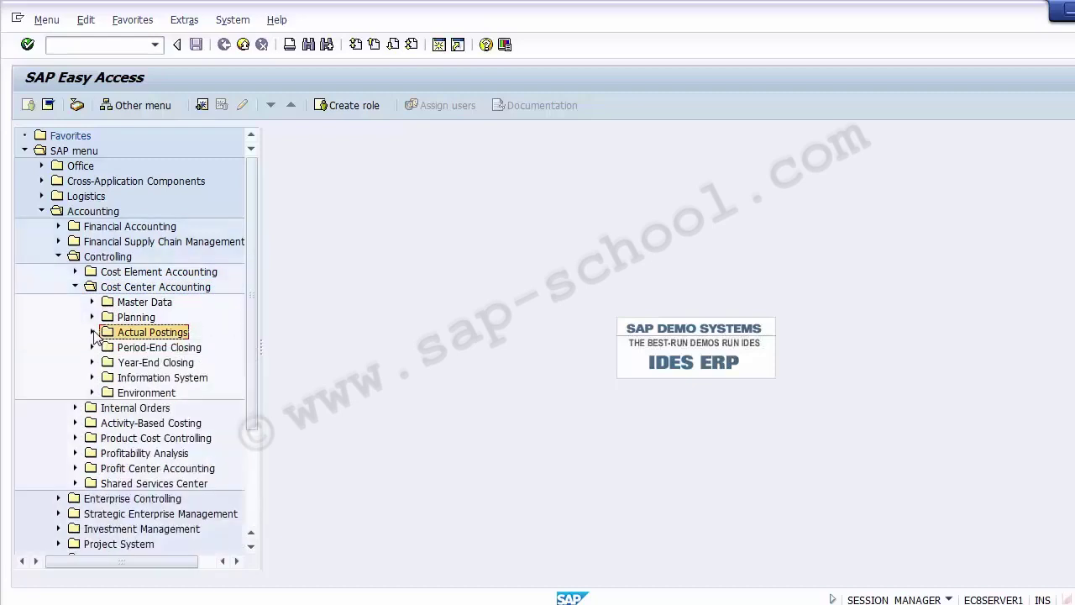
- Expand Cost Center Accounting's Information System down to its reports and widen the tree to show the full names
{"action": "left_click", "coordinate": [93, 378]}
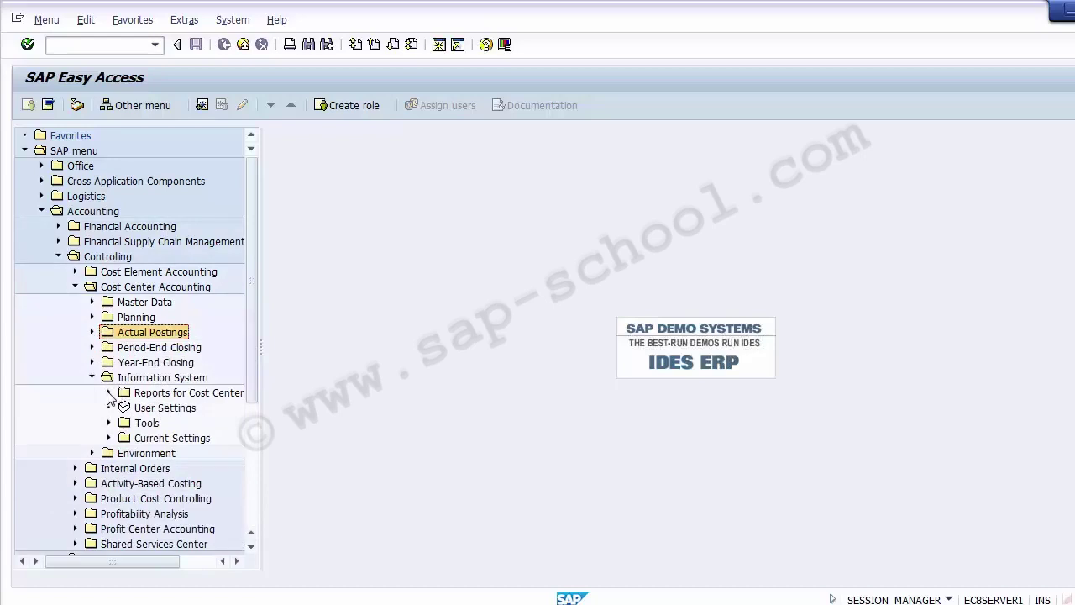
{"action": "left_click", "coordinate": [108, 393]}
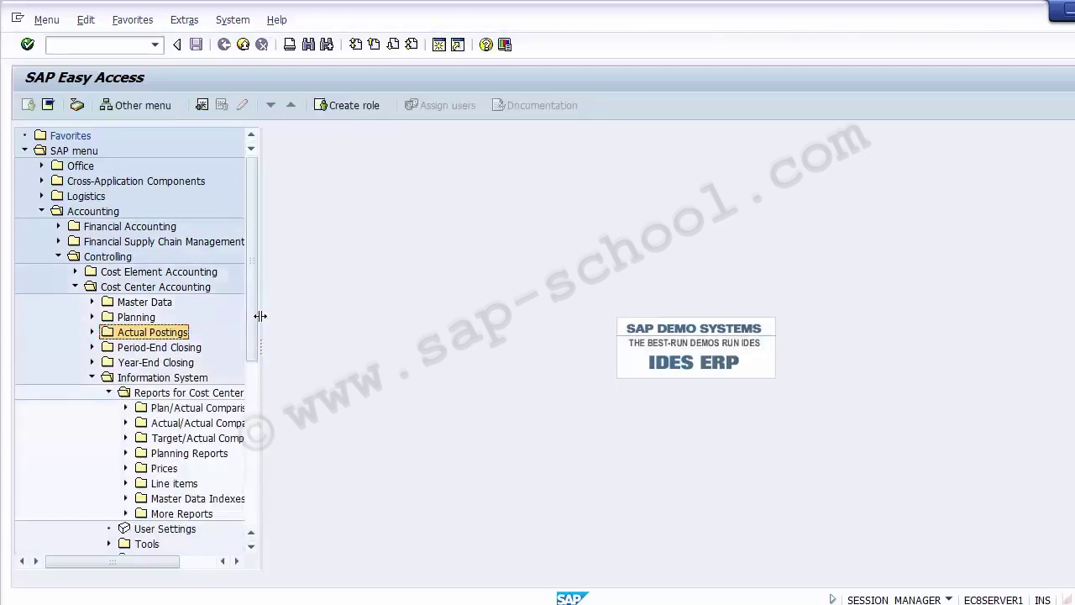
{"action": "left_click_drag", "start_coordinate": [260, 315], "coordinate": [477, 316]}
{"action": "left_click", "coordinate": [271, 395]}
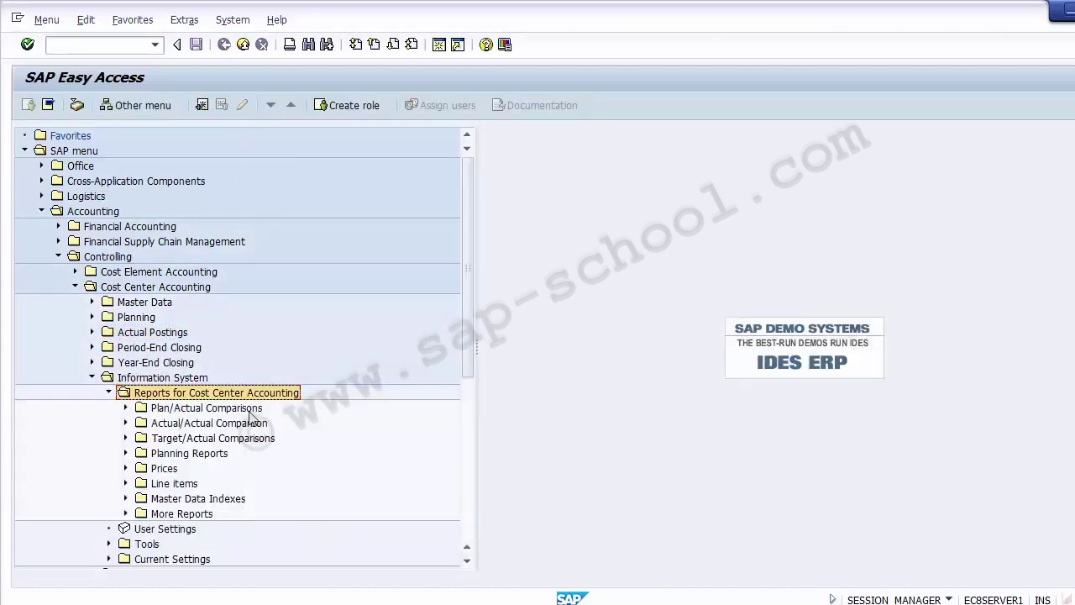
- Open the Cost Centers: Actual/Plan/Variance report from the Plan/Actual Comparisons folder
{"action": "left_click", "coordinate": [249, 410]}
{"action": "left_click", "coordinate": [199, 425]}
{"action": "left_click", "coordinate": [126, 422]}
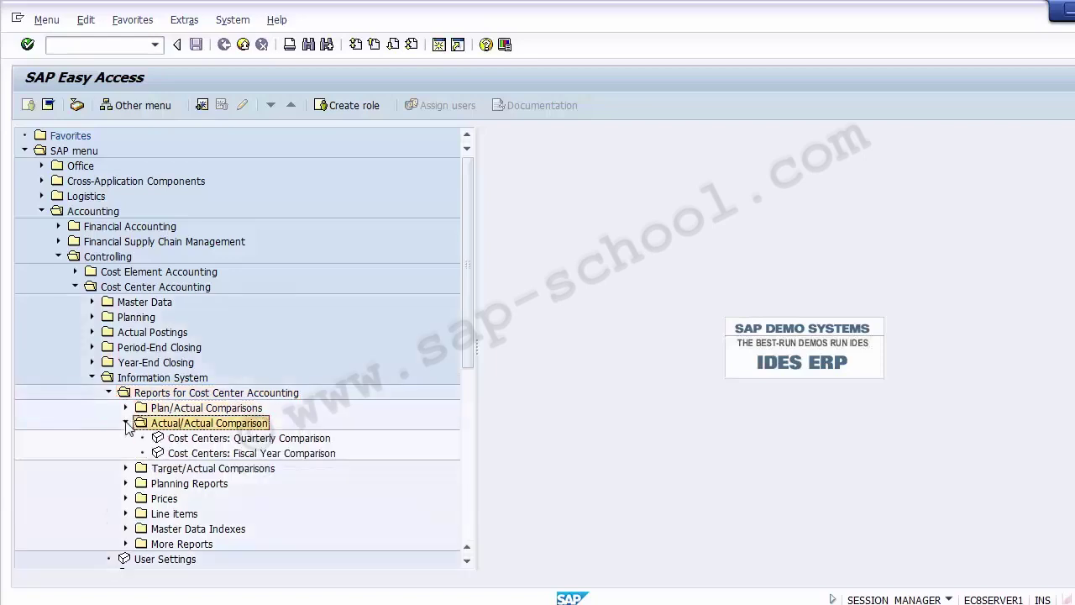
{"action": "left_click", "coordinate": [126, 407]}
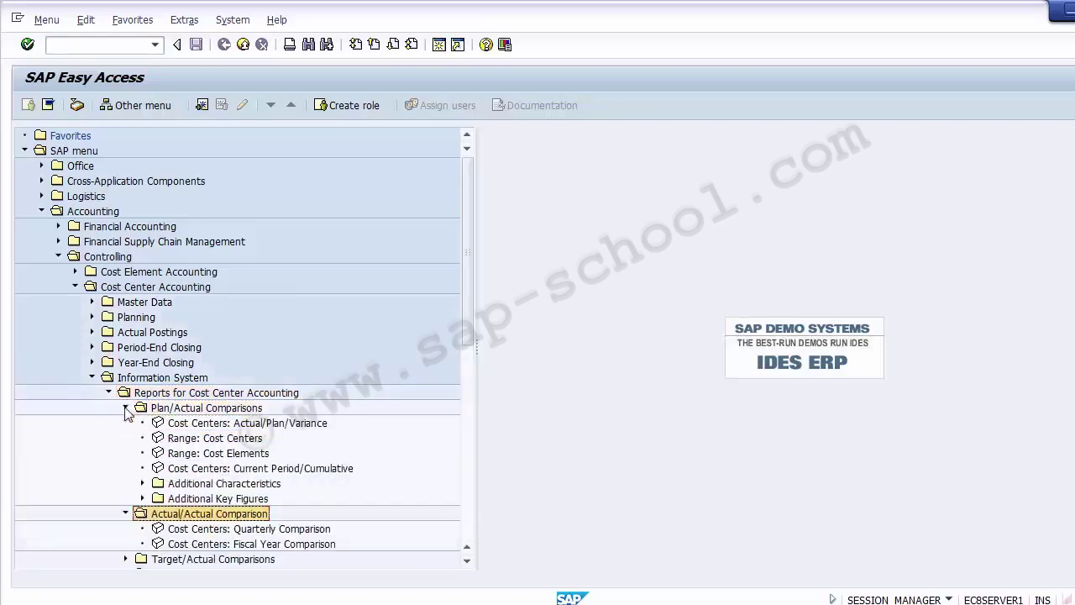
{"action": "left_click", "coordinate": [204, 423]}
{"action": "double_click", "coordinate": [192, 427]}
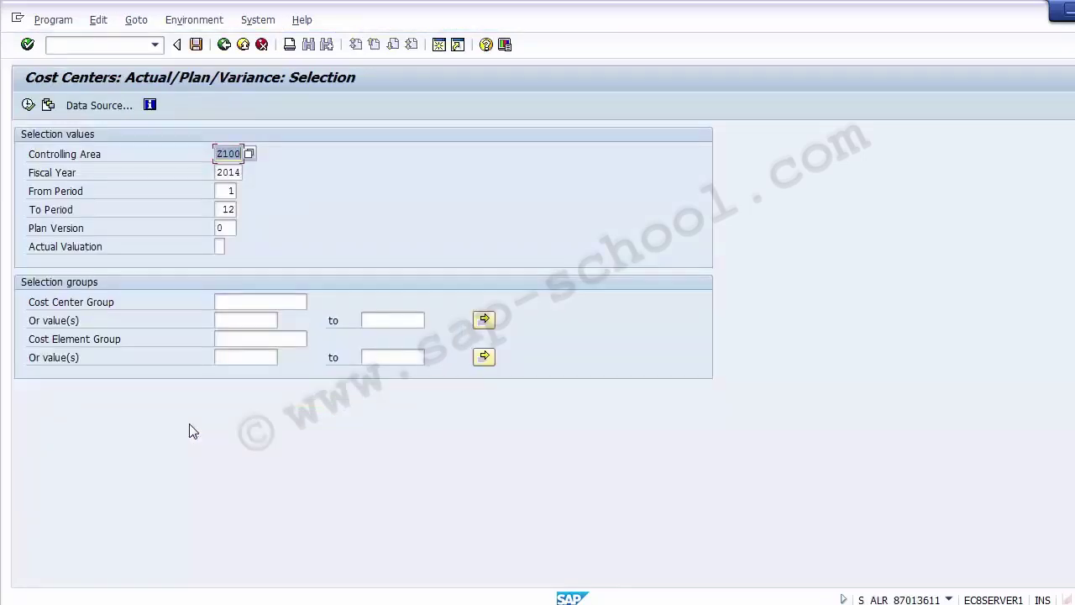
- Run the Actual/Plan/Variance report for controlling area Z100, fiscal year 2014, periods 1 to 12, plan version 0
{"action": "left_click", "coordinate": [234, 154]}
{"action": "left_click", "coordinate": [237, 172]}
{"action": "left_click", "coordinate": [236, 191]}
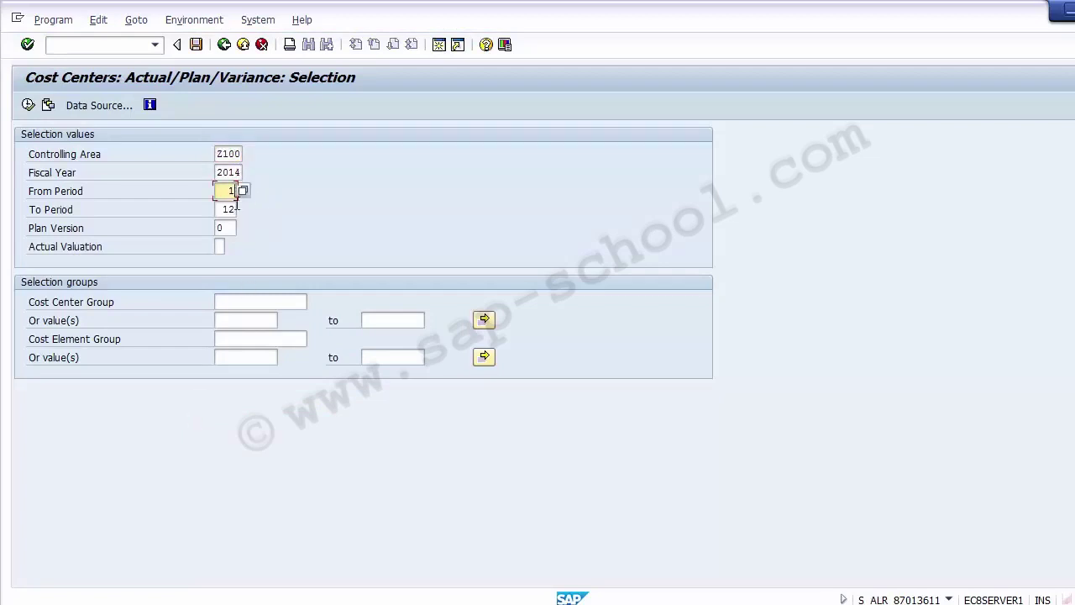
{"action": "left_click", "coordinate": [236, 210]}
{"action": "left_click", "coordinate": [236, 228]}
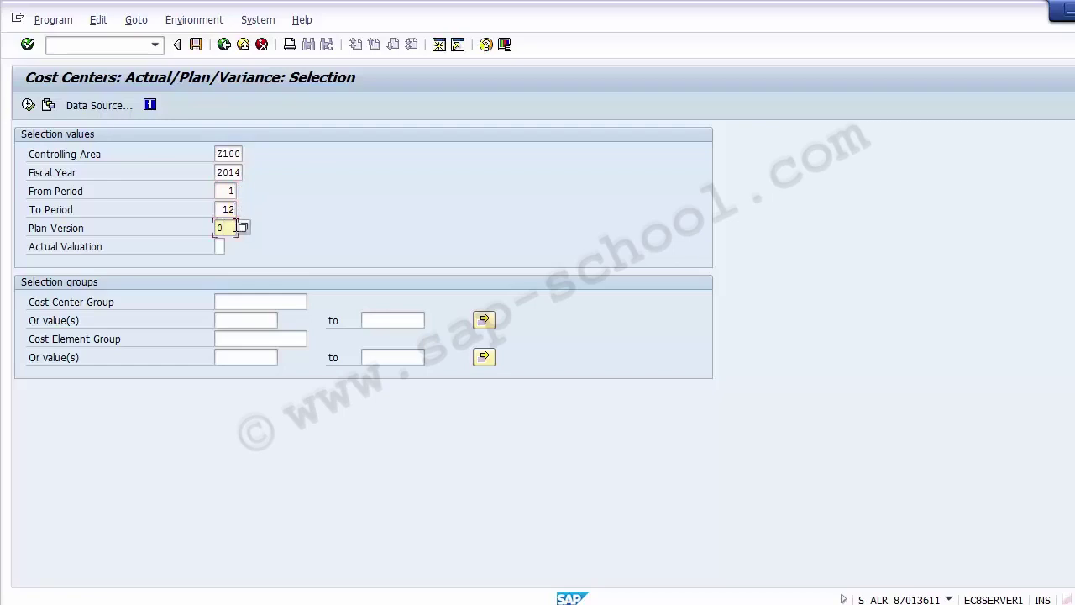
{"action": "left_click", "coordinate": [28, 106]}
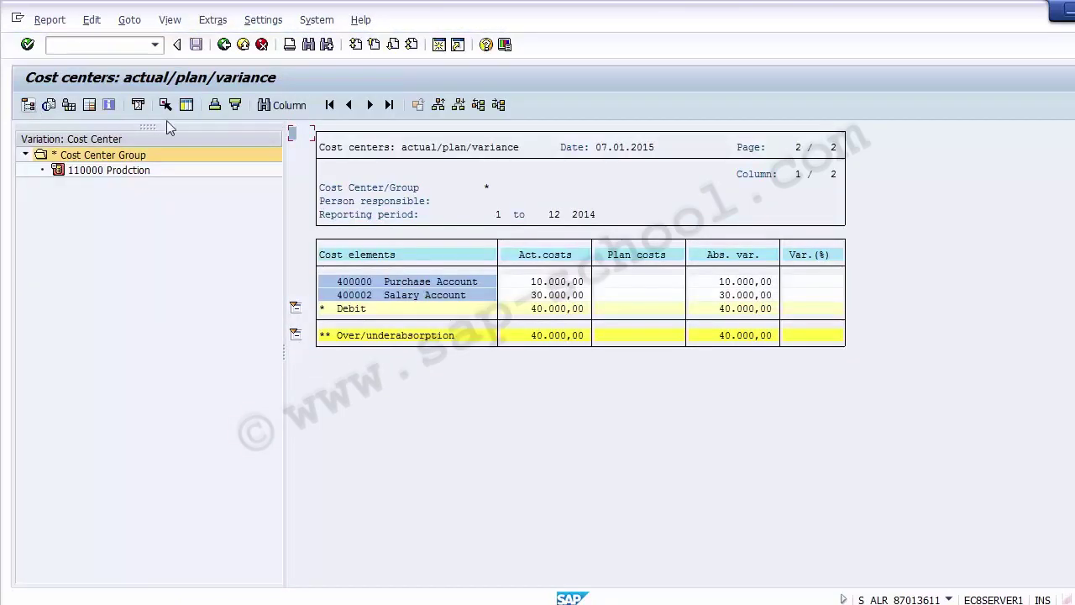
- Examine the Purchase Account and Salary Account rows, comparing actual costs, plan costs and absolute variance down to the over/underabsorption total
{"action": "left_click", "coordinate": [361, 283]}
{"action": "left_click", "coordinate": [357, 309]}
{"action": "left_click", "coordinate": [419, 293]}
{"action": "left_click", "coordinate": [477, 286]}
{"action": "left_click", "coordinate": [535, 283]}
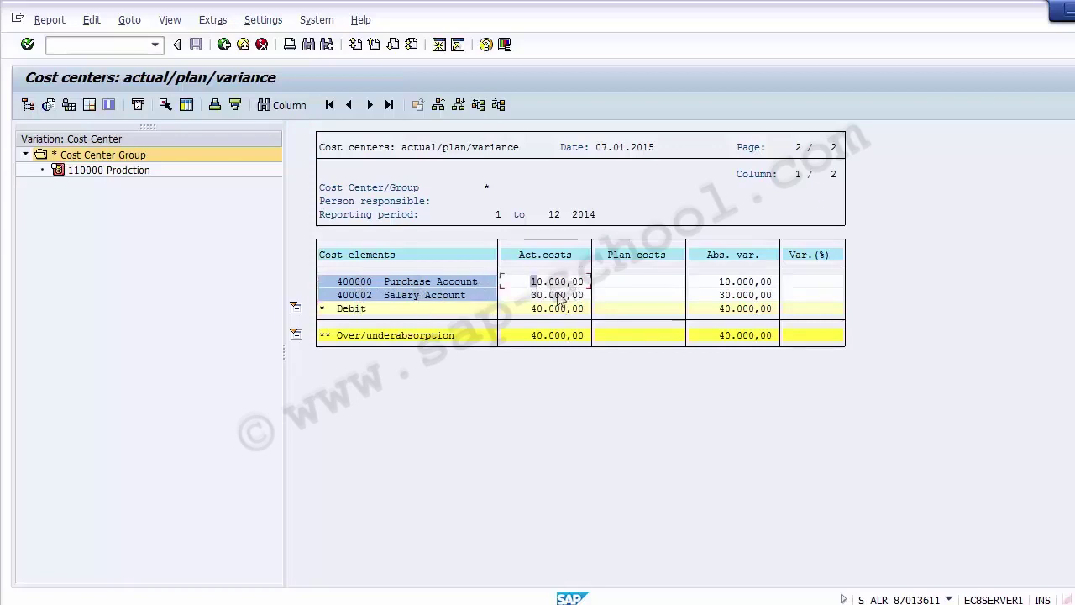
{"action": "left_click", "coordinate": [539, 296]}
{"action": "left_click", "coordinate": [552, 263]}
{"action": "left_click", "coordinate": [630, 266]}
{"action": "left_click", "coordinate": [564, 283]}
{"action": "left_click", "coordinate": [735, 309]}
{"action": "left_click", "coordinate": [585, 334]}
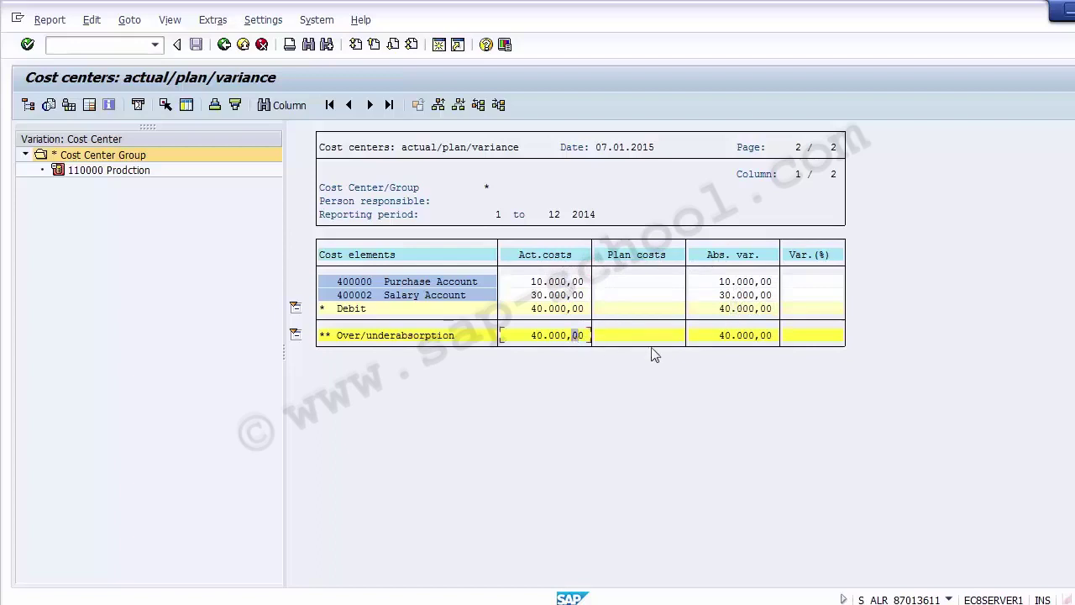
{"action": "left_click", "coordinate": [745, 338]}
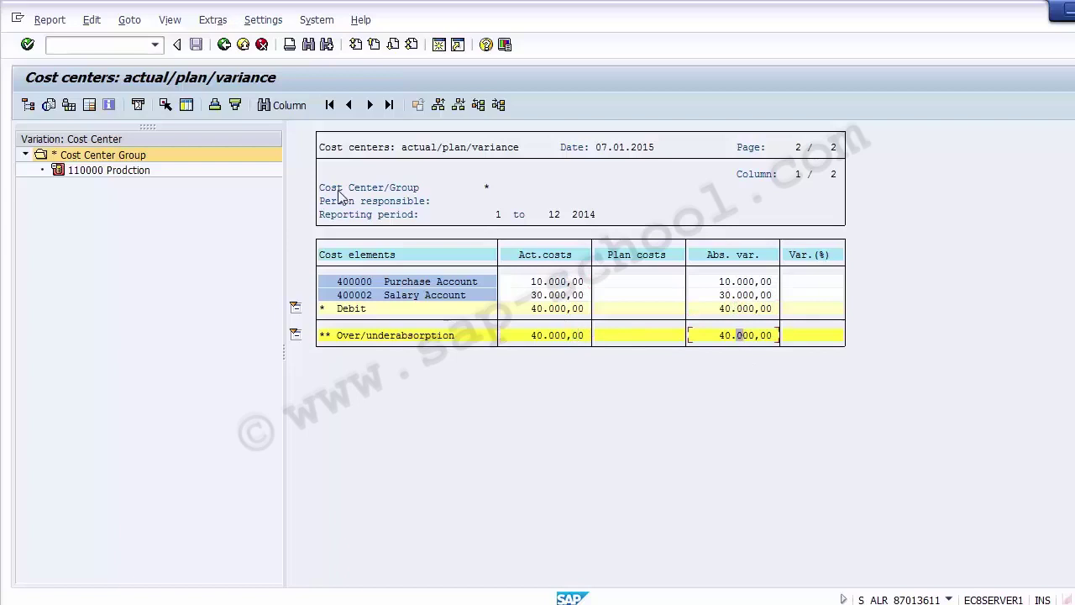
- Exit the Actual/Plan/Variance report and its selection screen to return to SAP Easy Access
{"action": "left_click", "coordinate": [224, 43]}
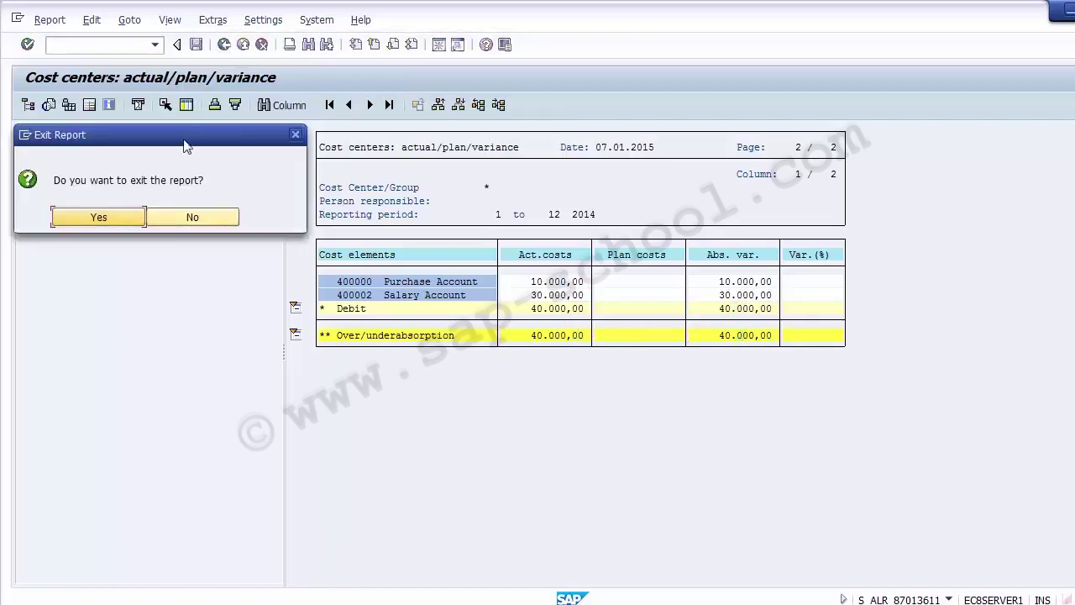
{"action": "left_click", "coordinate": [103, 217]}
{"action": "left_click", "coordinate": [223, 46]}
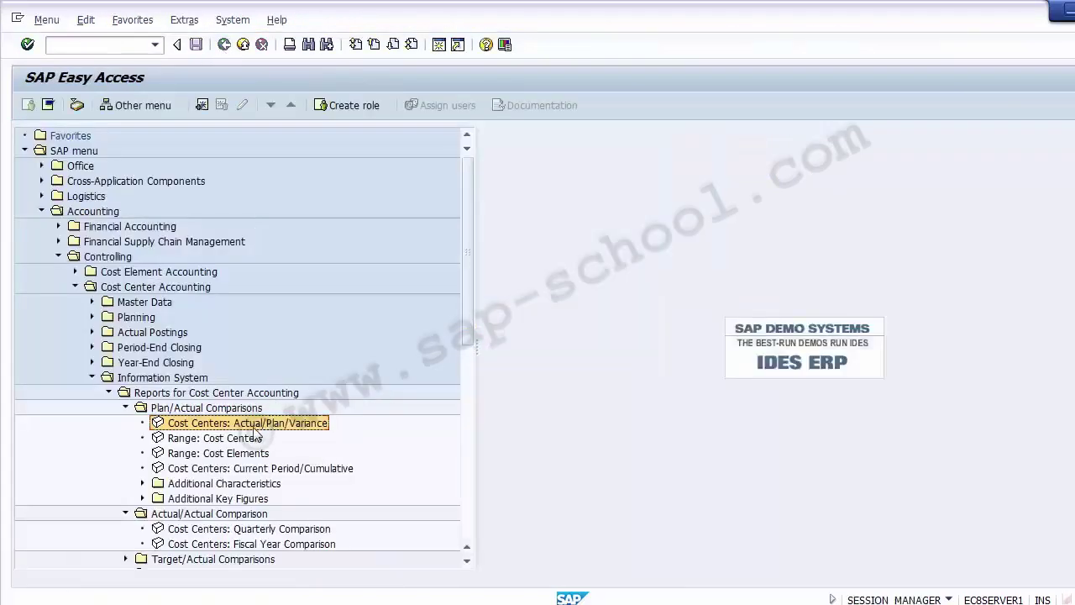
- Look over the other Plan/Actual Comparisons reports and open Range: Cost Centers
{"action": "left_click", "coordinate": [245, 438]}
{"action": "left_click", "coordinate": [240, 454]}
{"action": "left_click", "coordinate": [243, 468]}
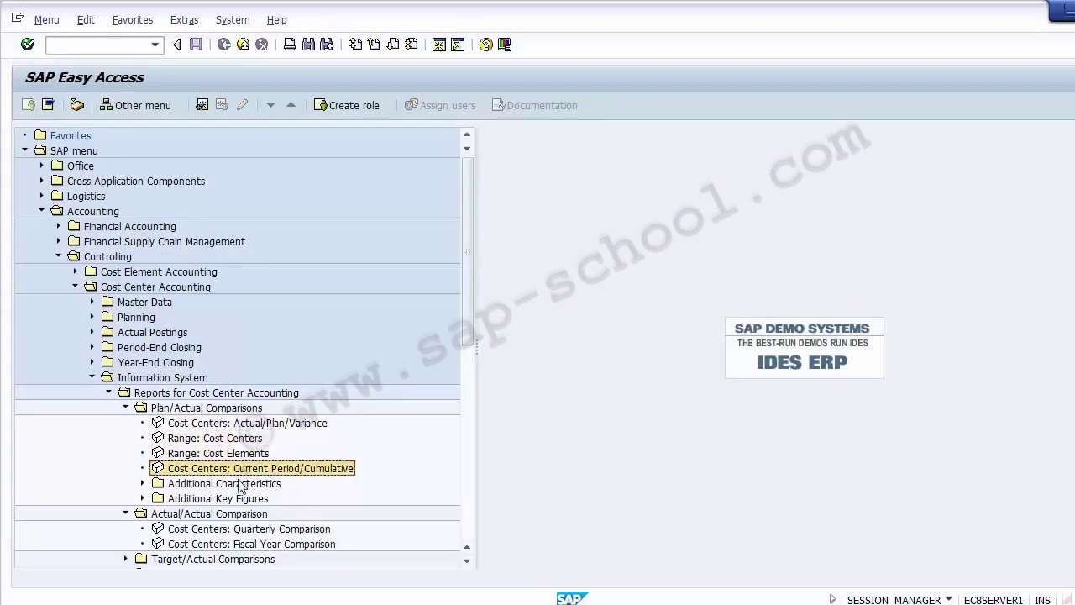
{"action": "double_click", "coordinate": [189, 438]}
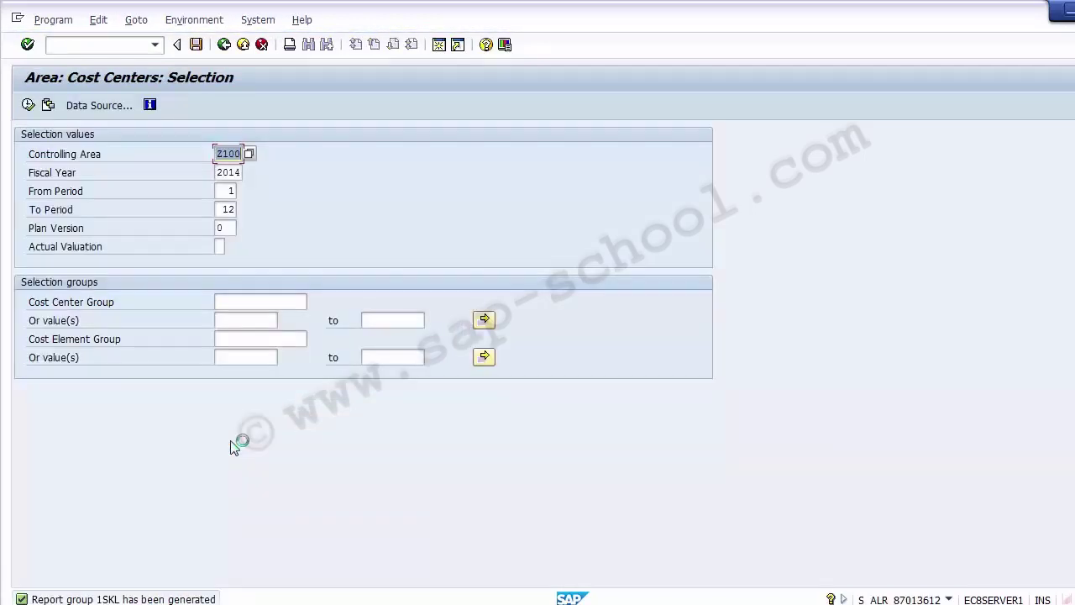
- Run the Area: Cost Centers report for controlling area Z100, fiscal year 2014, periods 1 to 12
{"action": "left_click", "coordinate": [234, 156]}
{"action": "left_click", "coordinate": [231, 172]}
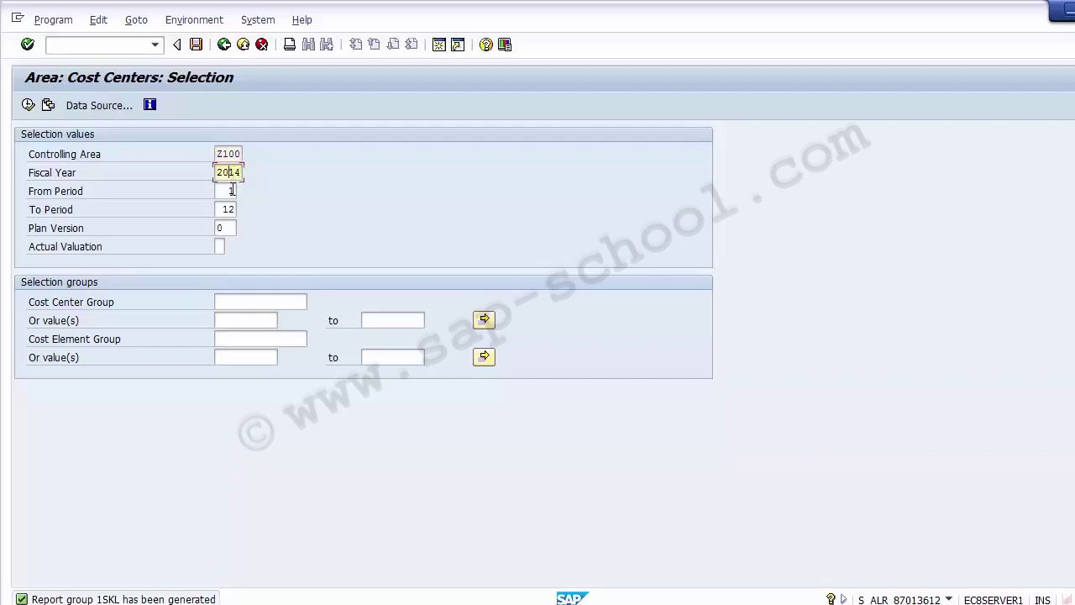
{"action": "left_click", "coordinate": [232, 211]}
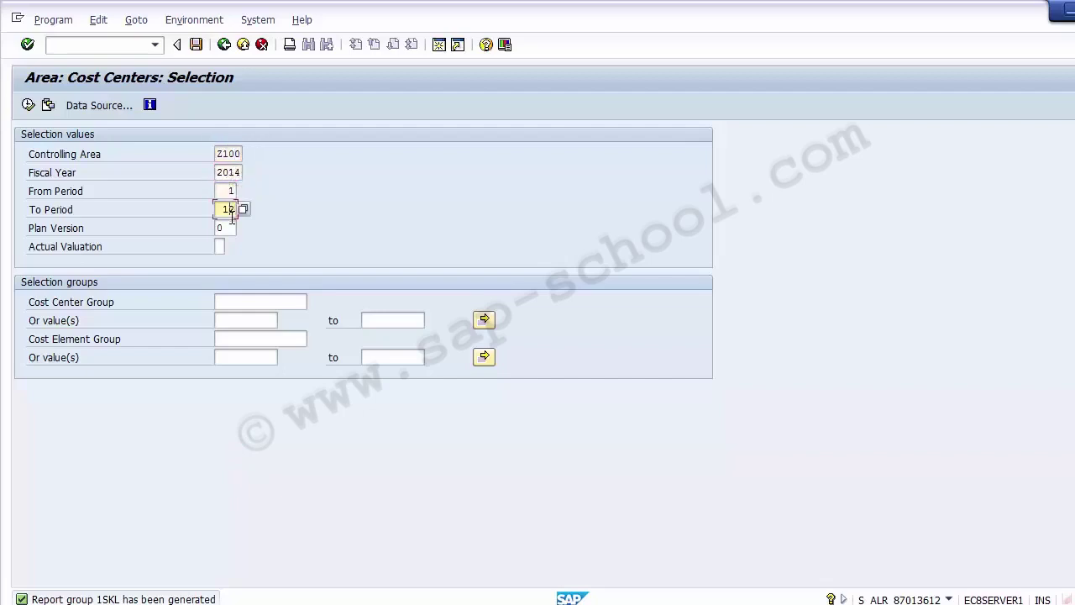
{"action": "left_click", "coordinate": [238, 172]}
{"action": "left_click", "coordinate": [237, 191]}
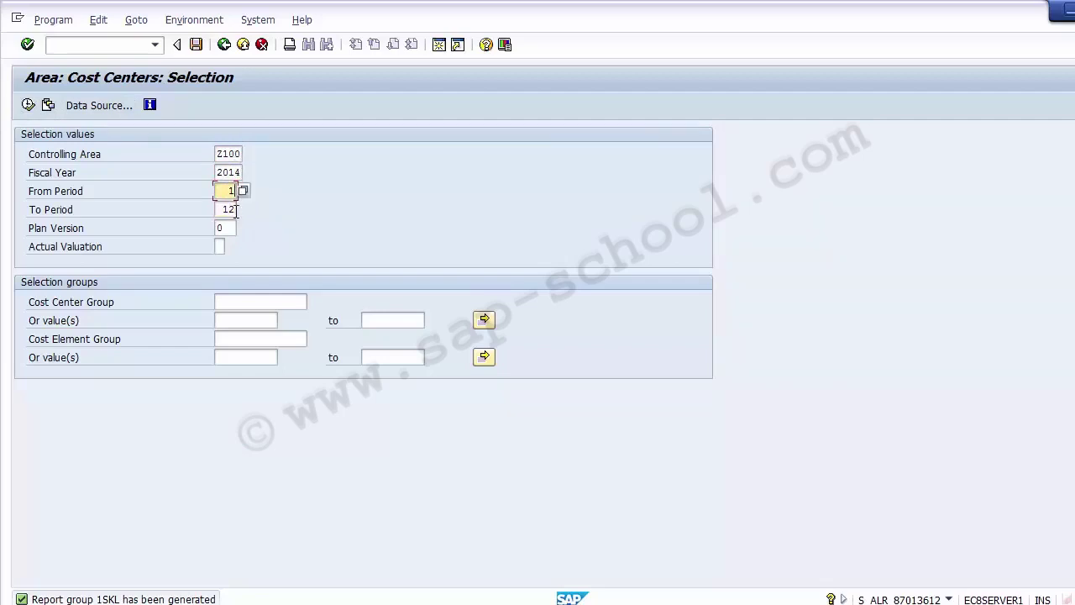
{"action": "left_click", "coordinate": [238, 209]}
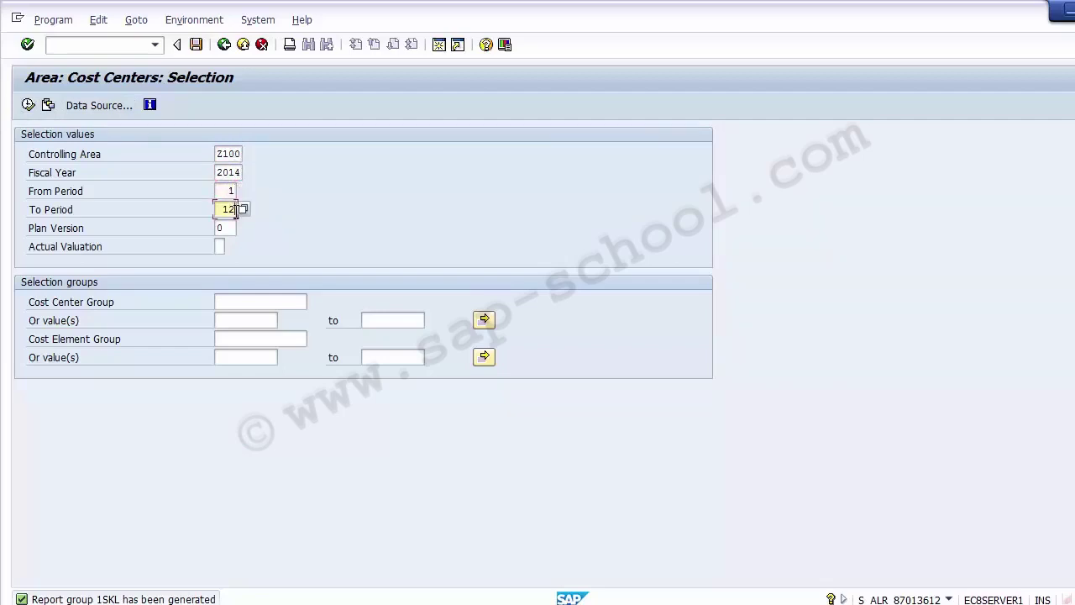
{"action": "left_click", "coordinate": [27, 105]}
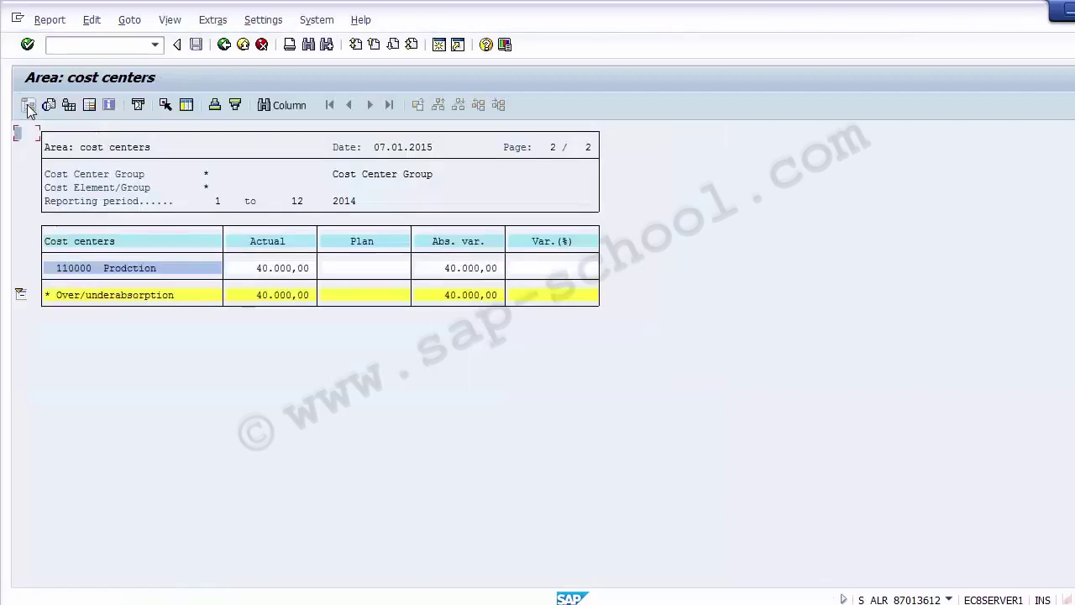
- Review the actual and plan values of cost center 110000 and exit the report back to SAP Easy Access
{"action": "left_click", "coordinate": [74, 275]}
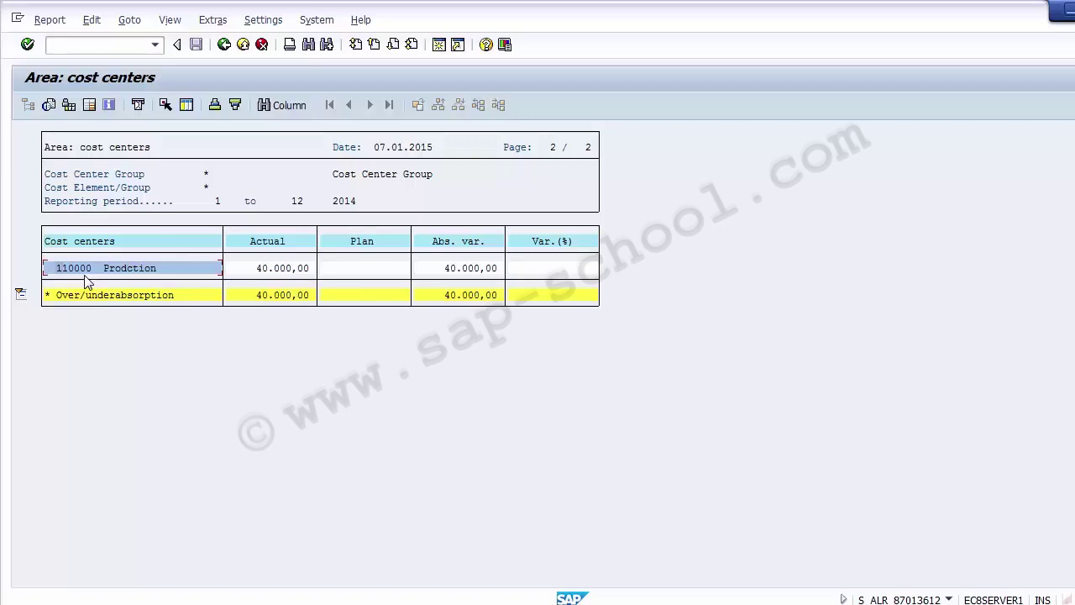
{"action": "left_click", "coordinate": [273, 270]}
{"action": "left_click", "coordinate": [364, 269]}
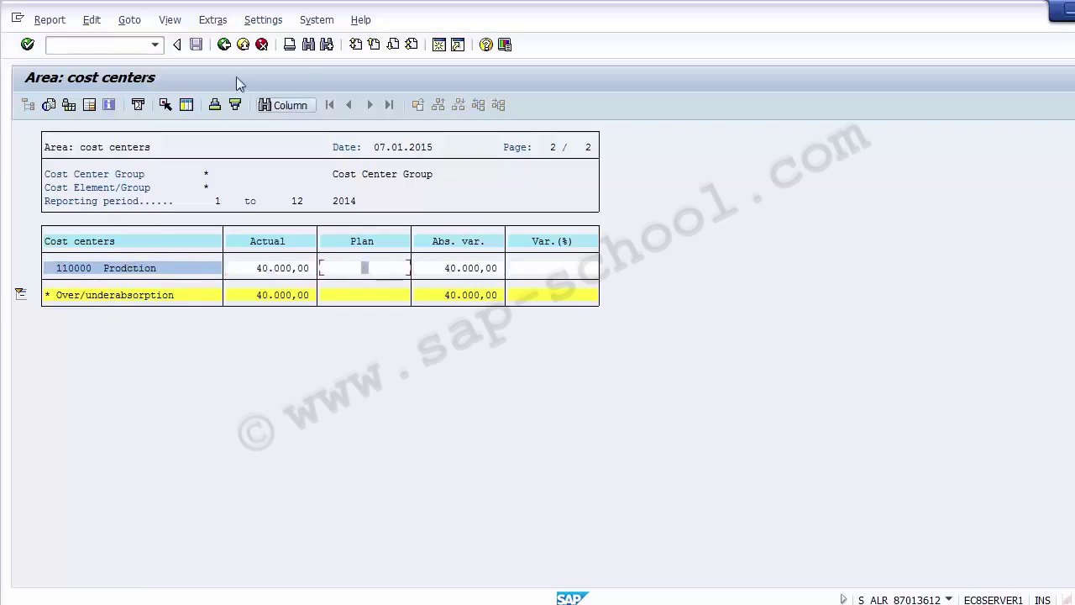
{"action": "left_click", "coordinate": [223, 44]}
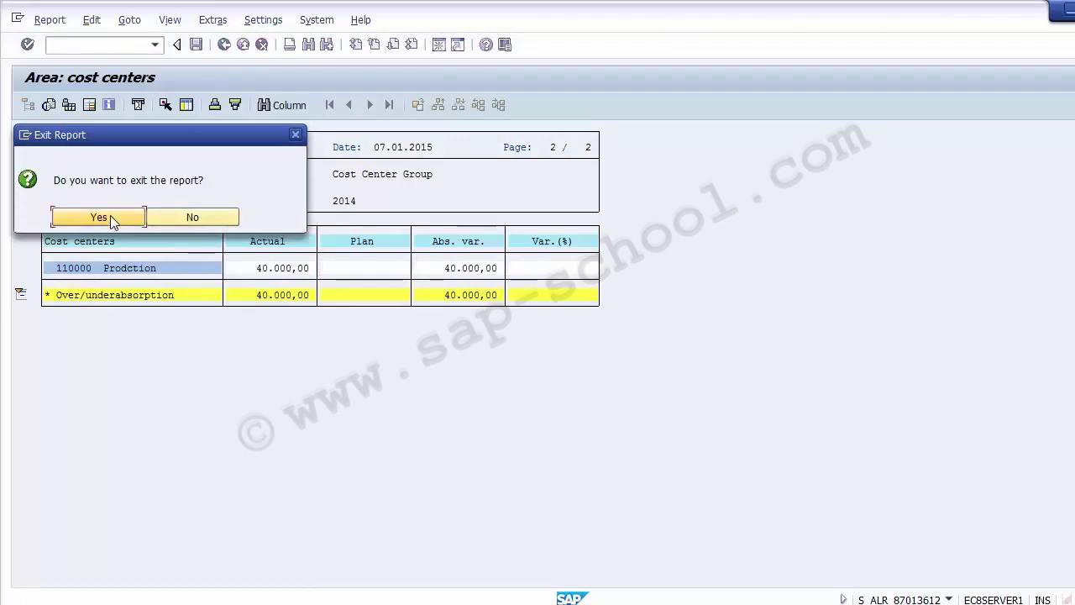
{"action": "left_click", "coordinate": [110, 215]}
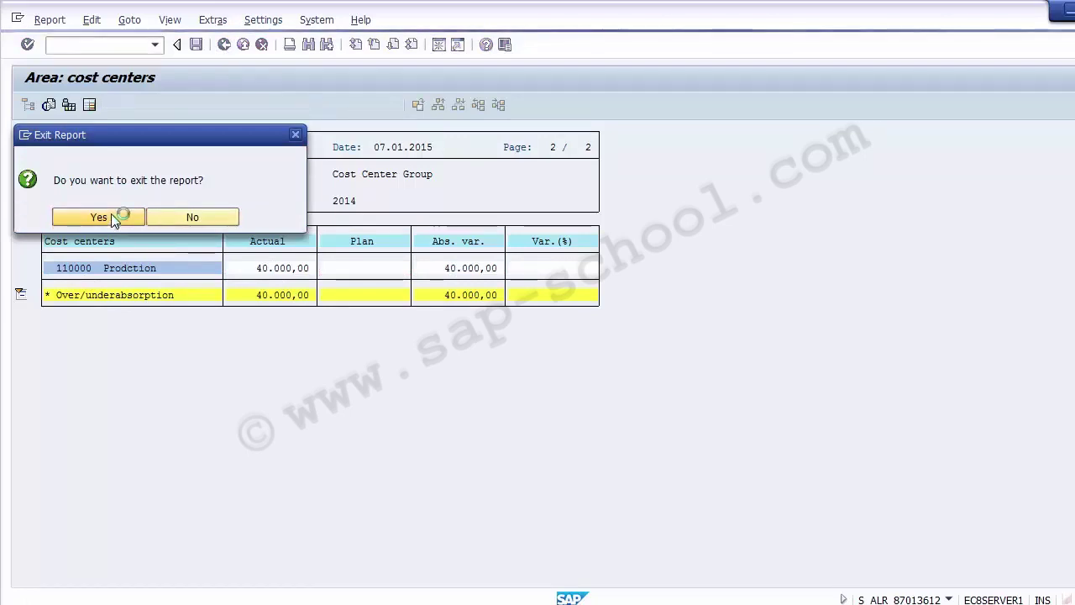
{"action": "left_click", "coordinate": [223, 45]}
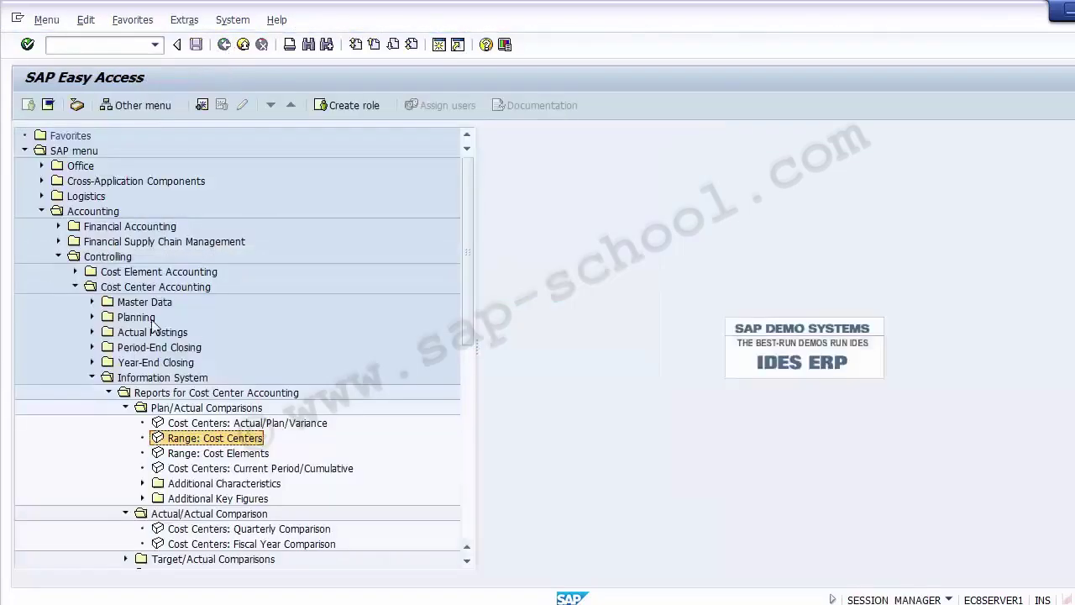
- Collapse the Cost Center Accounting reports, Information System and Cost Center Accounting folders in the SAP menu tree
{"action": "left_click", "coordinate": [126, 408]}
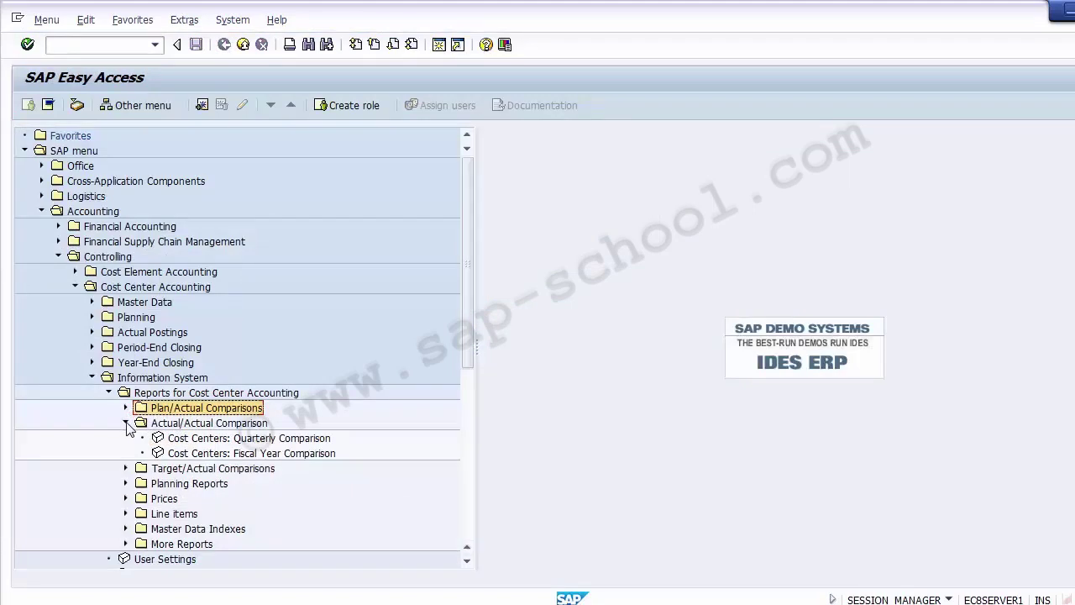
{"action": "left_click", "coordinate": [126, 408]}
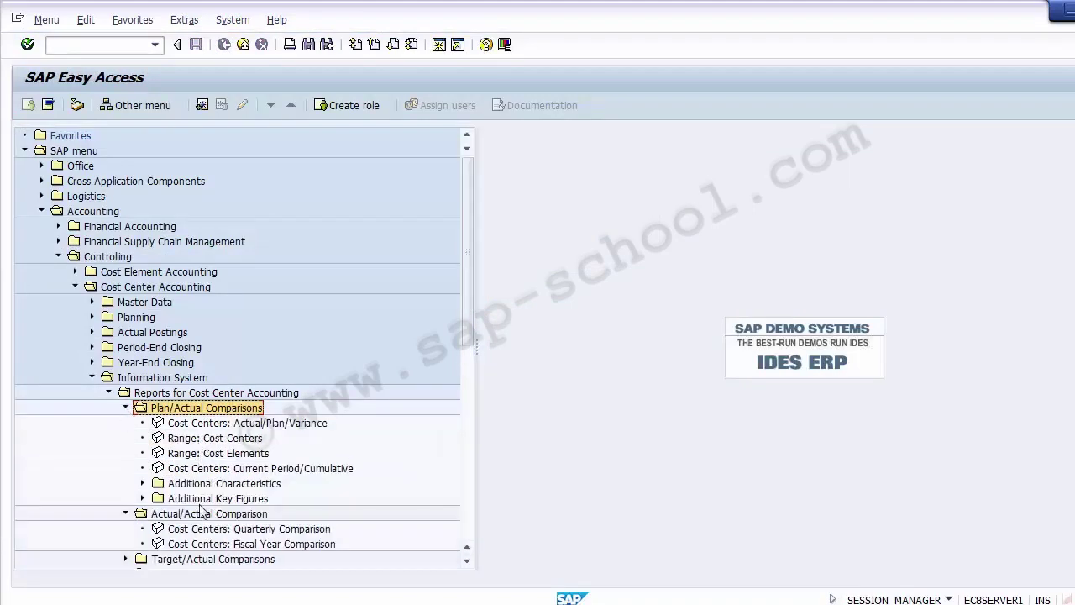
{"action": "left_click", "coordinate": [109, 393]}
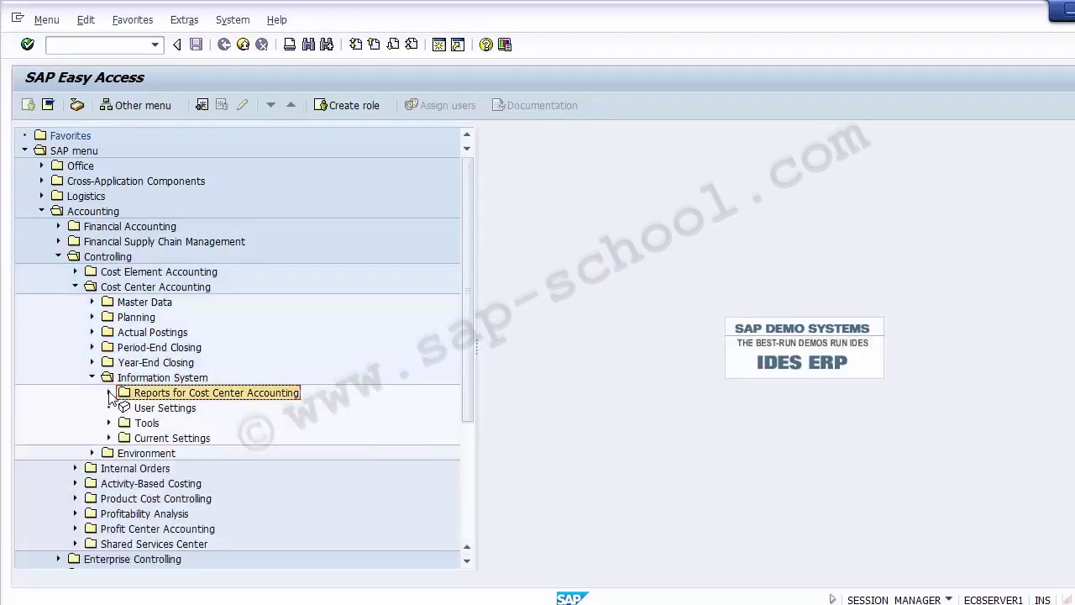
{"action": "left_click", "coordinate": [92, 377]}
{"action": "left_click", "coordinate": [75, 287]}
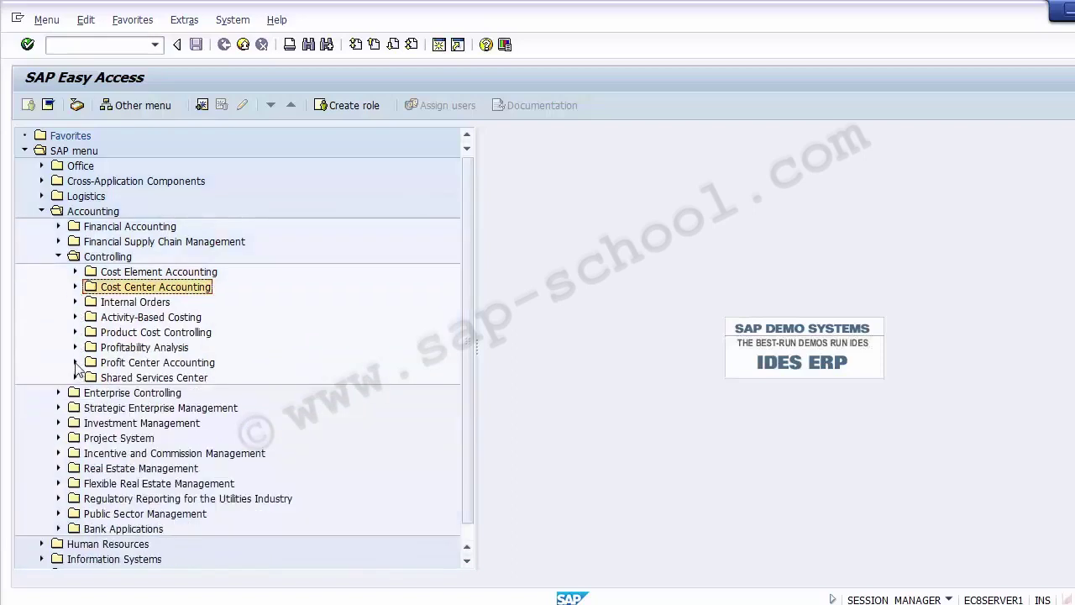
- Expand Profit Center Accounting's Information System down to Interactive Reporting and select the Profit Center Group: Plan/Actual/Variance report
{"action": "left_click", "coordinate": [75, 363]}
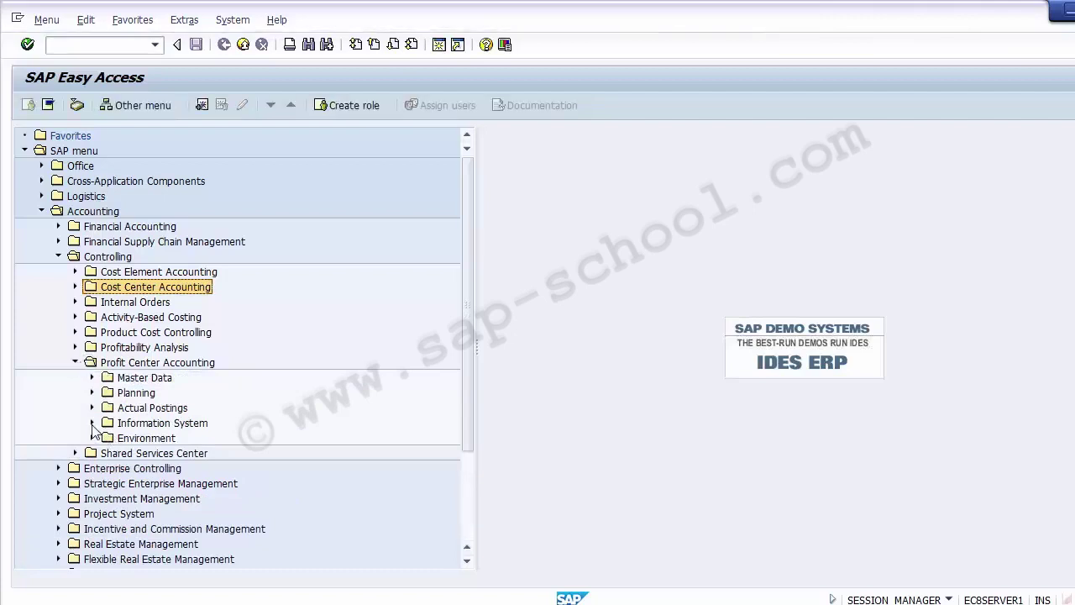
{"action": "left_click", "coordinate": [94, 424]}
{"action": "left_click", "coordinate": [109, 437]}
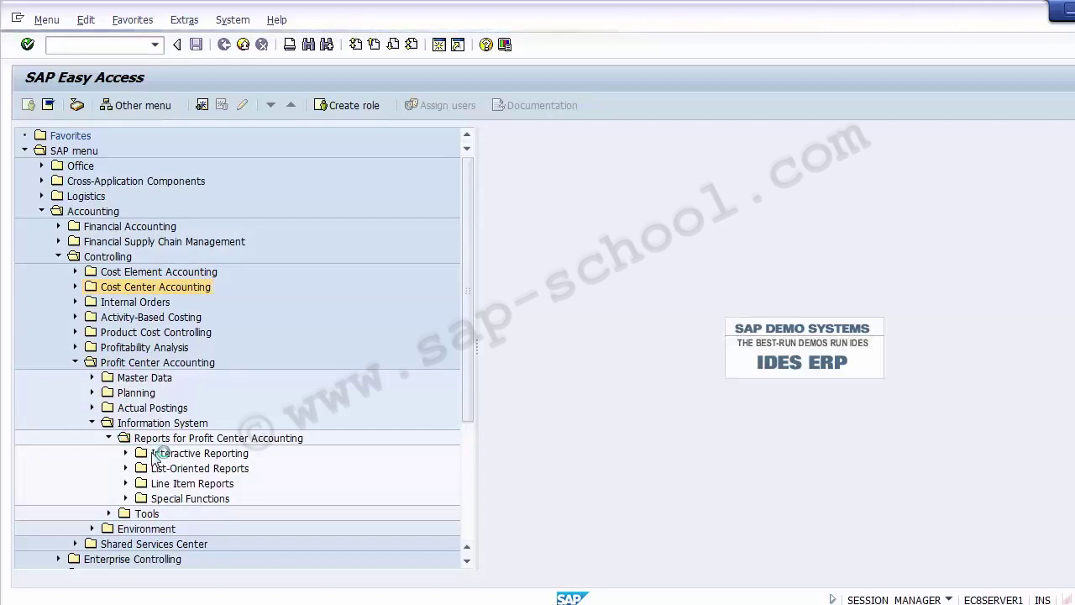
{"action": "left_click", "coordinate": [127, 453]}
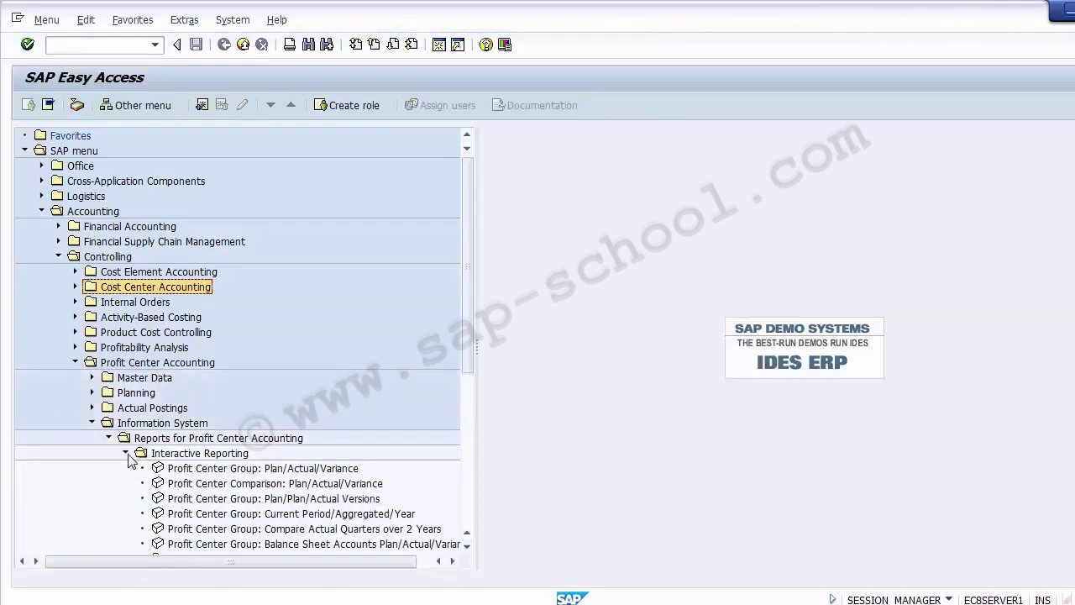
{"action": "left_click", "coordinate": [256, 470]}
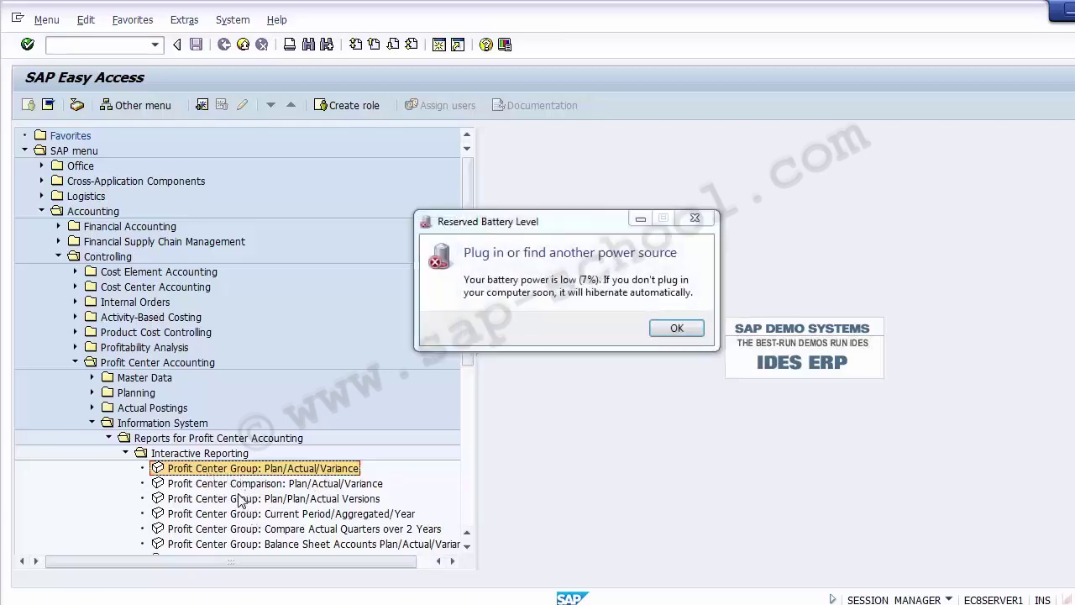
- Dismiss the low-battery warning and switch to the Unit Testing slide in PowerPoint
{"action": "left_click", "coordinate": [676, 328]}
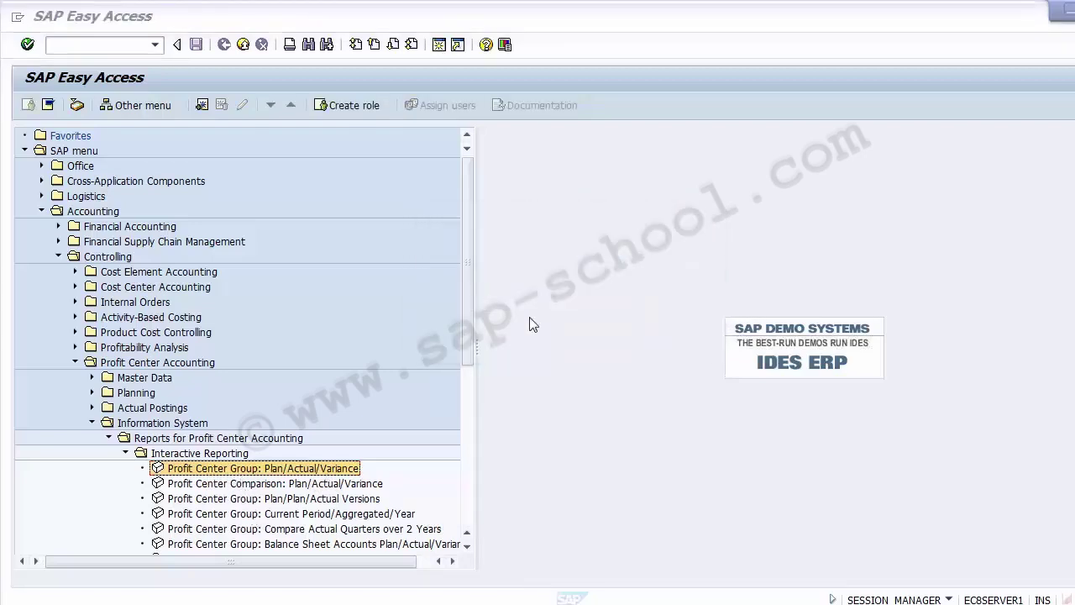
{"action": "key", "text": "alt+Tab"}
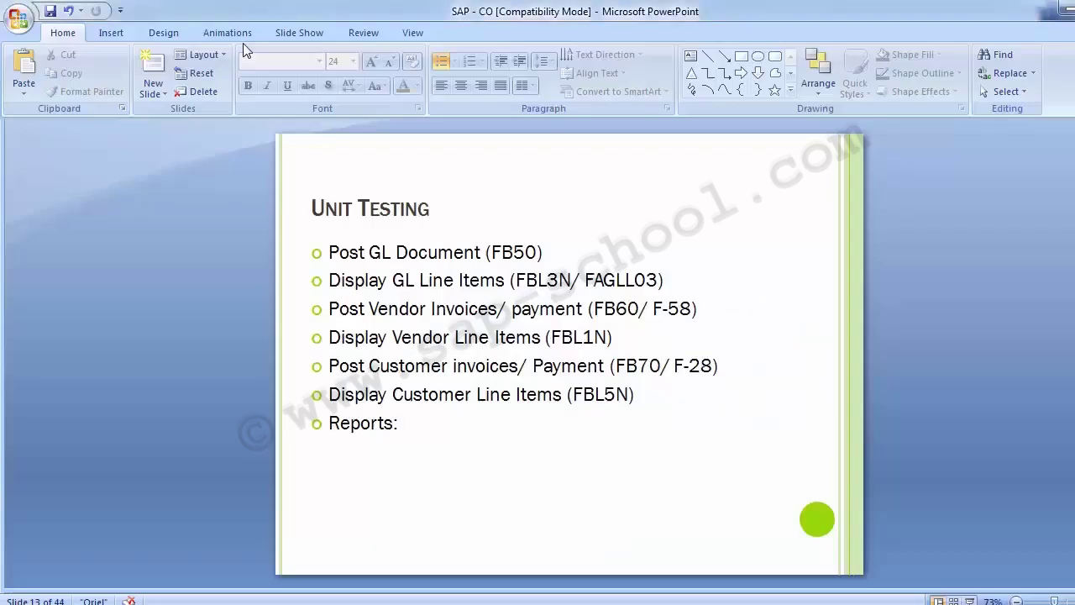